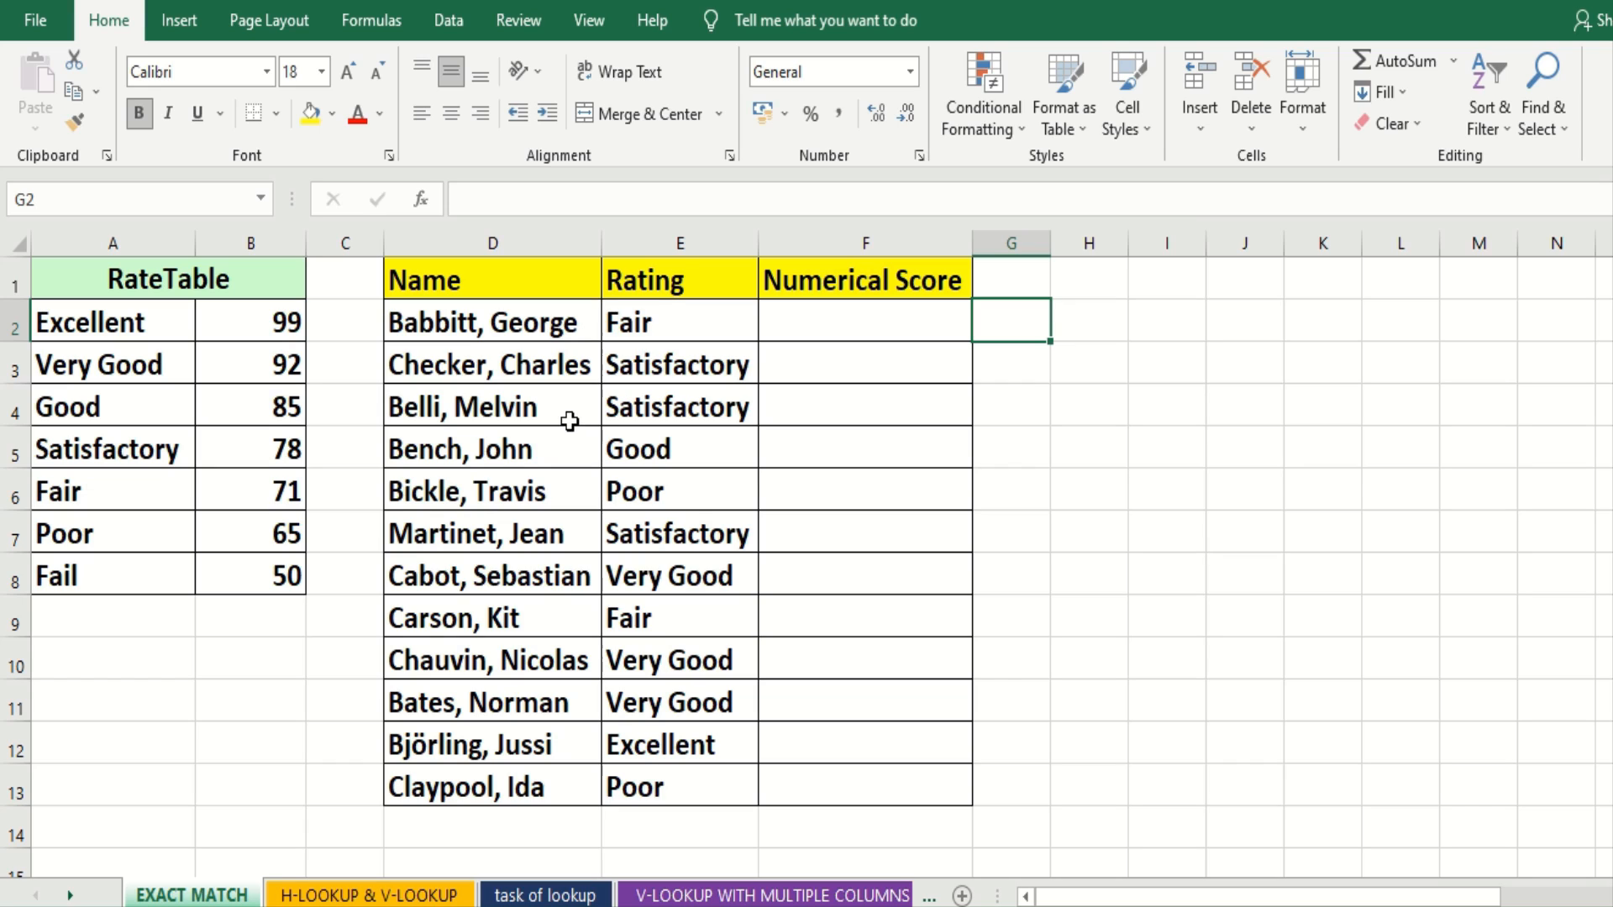
- Examine the RateTable ratings and scores alongside the Name, Rating and empty Numerical Score columns
click(261, 415)
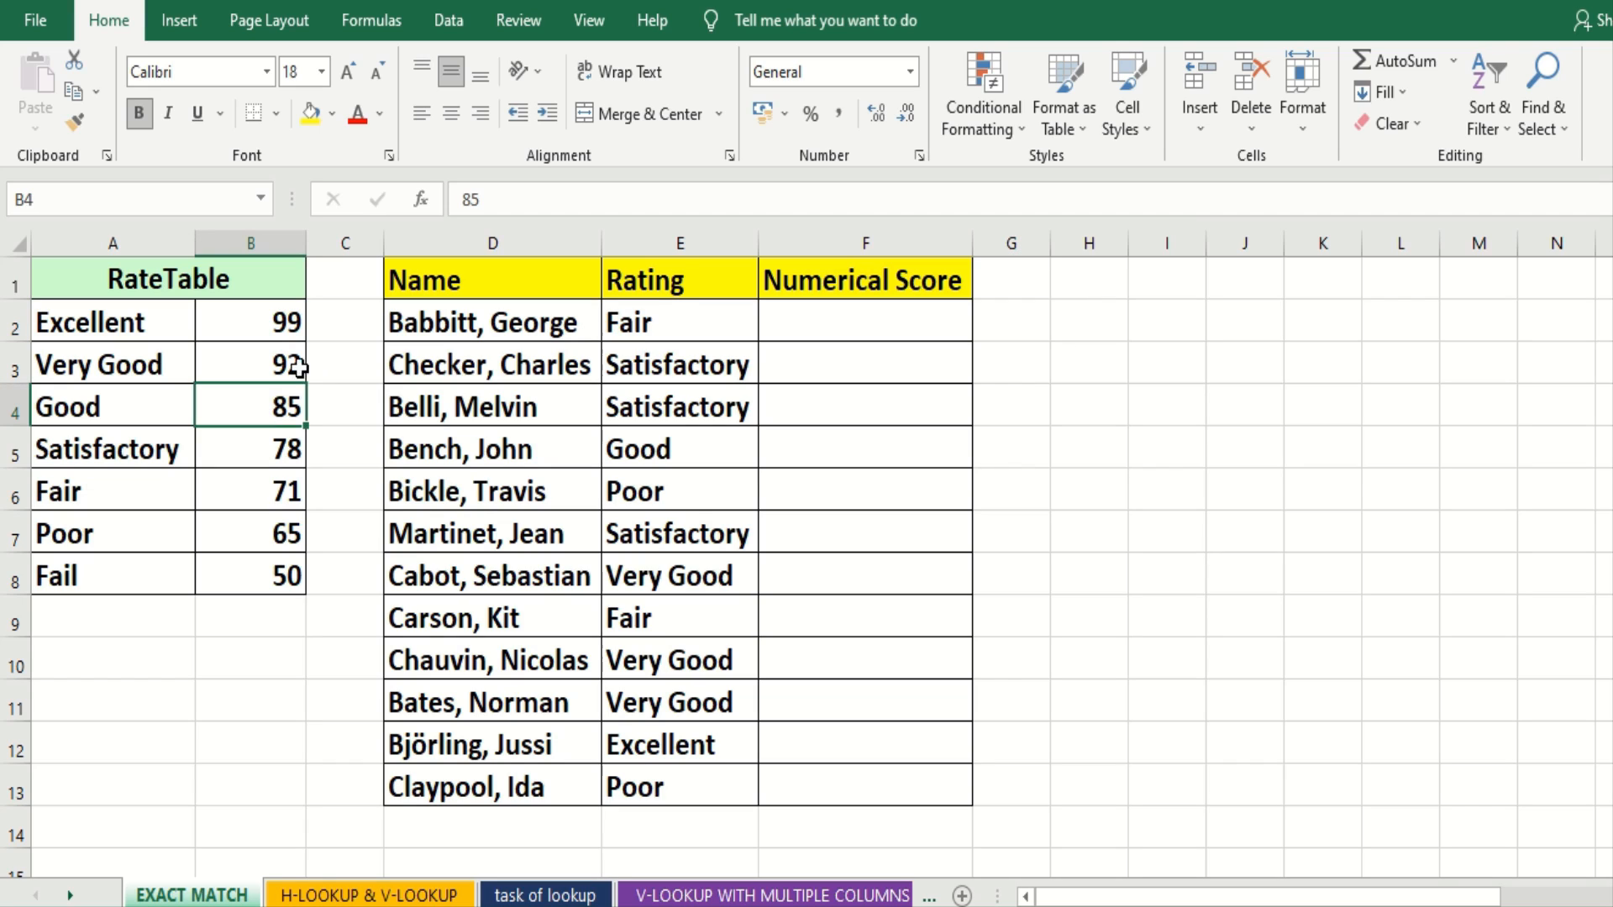
drag(172, 279, 177, 324)
drag(178, 613, 234, 558)
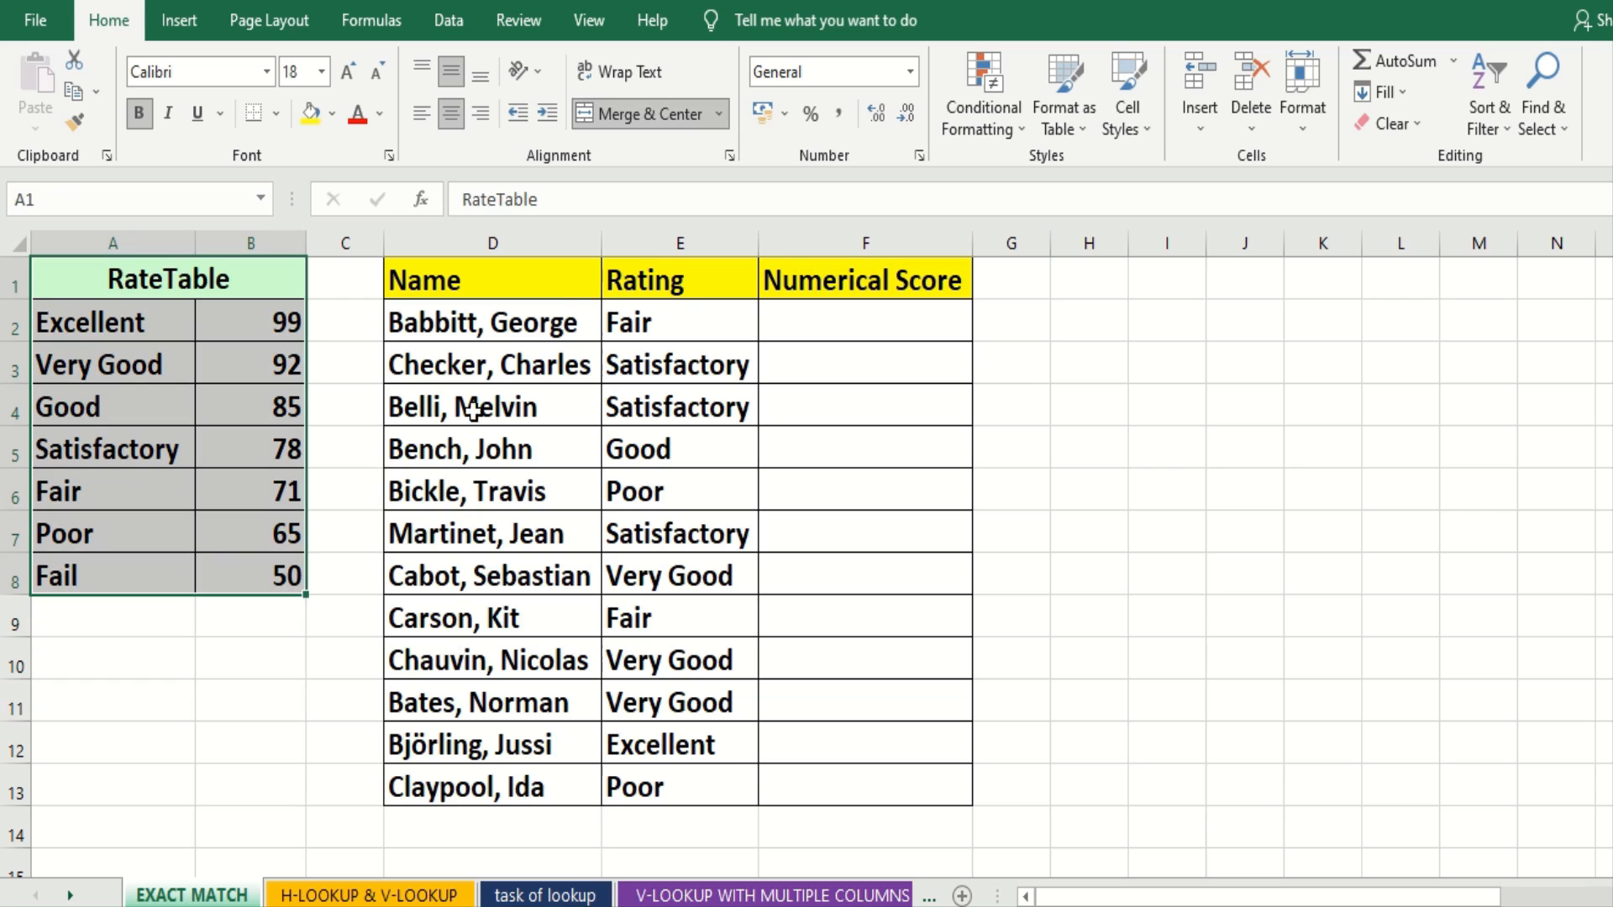
drag(565, 269, 849, 838)
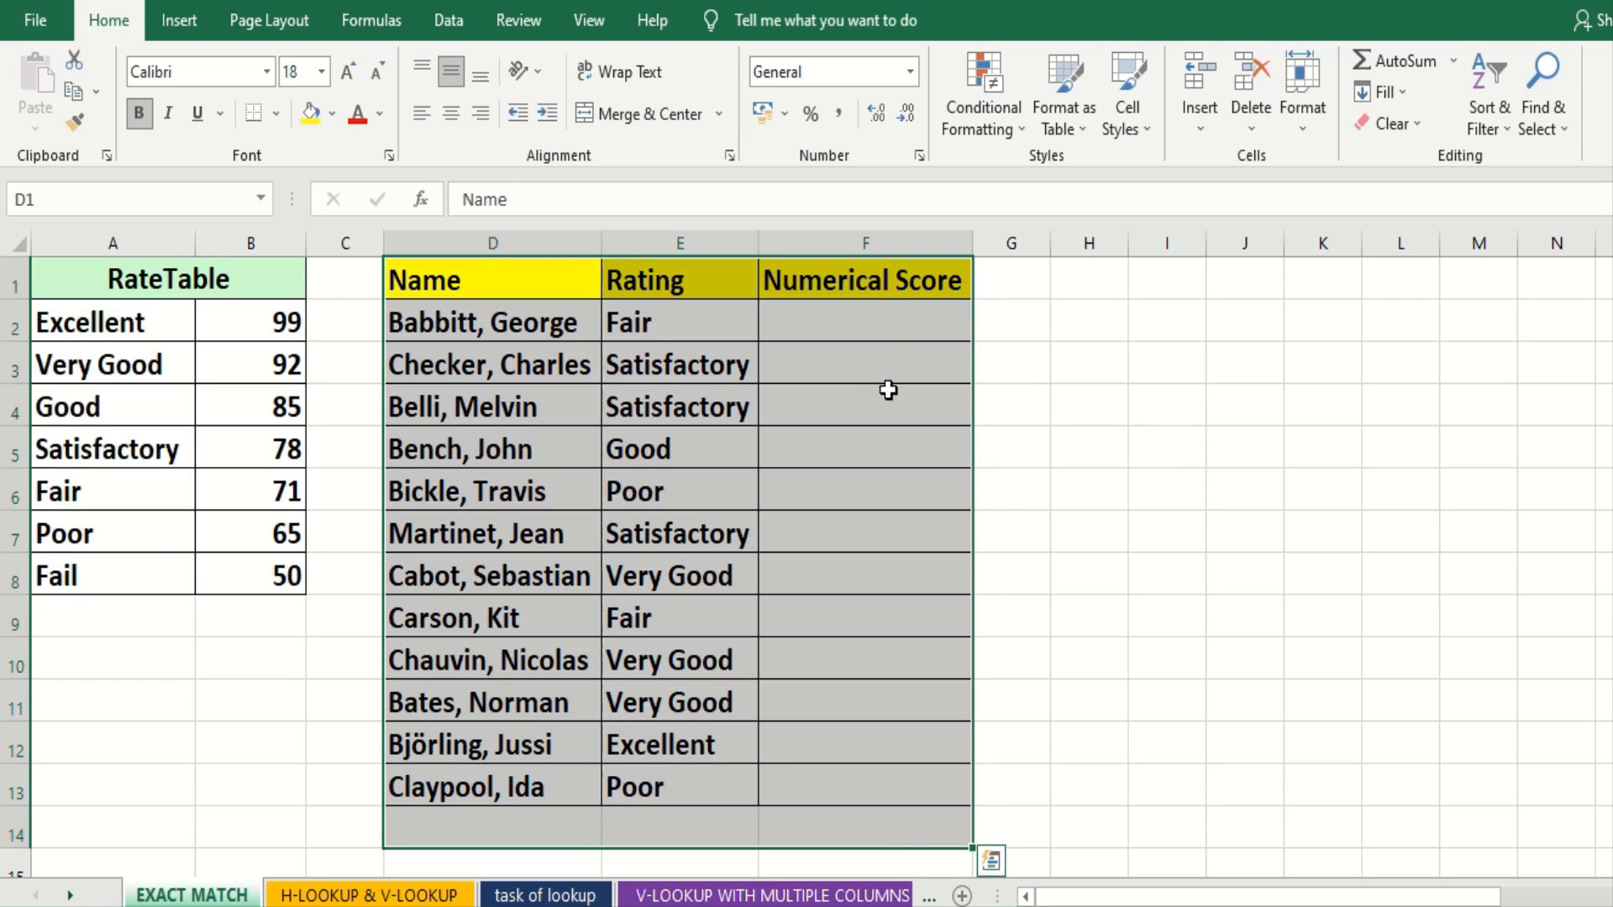
click(861, 346)
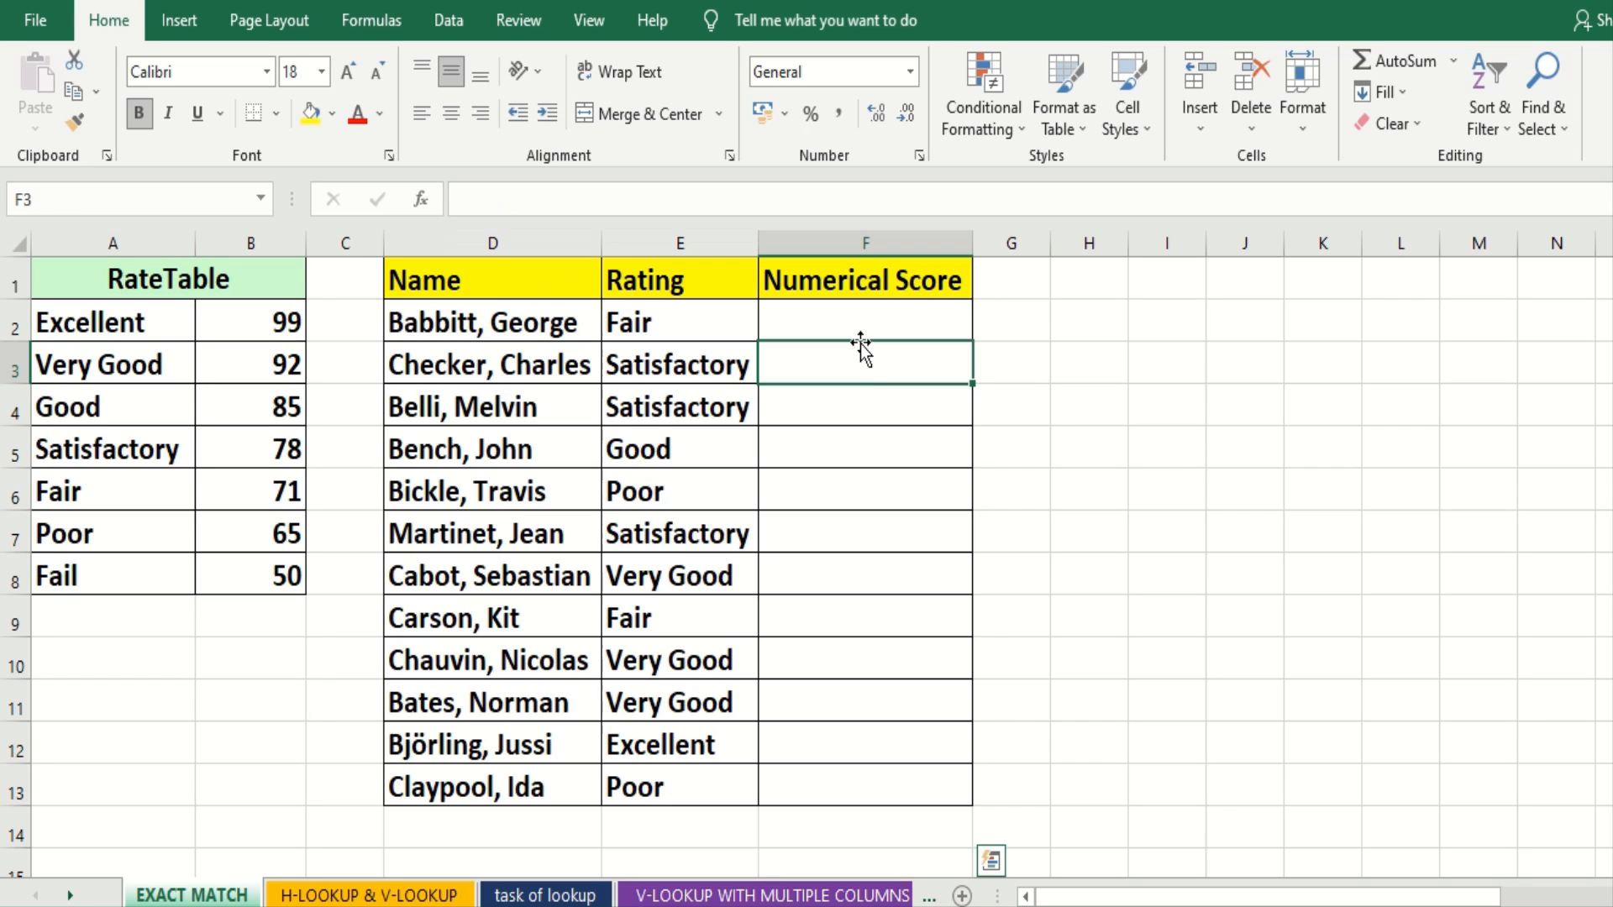
click(890, 288)
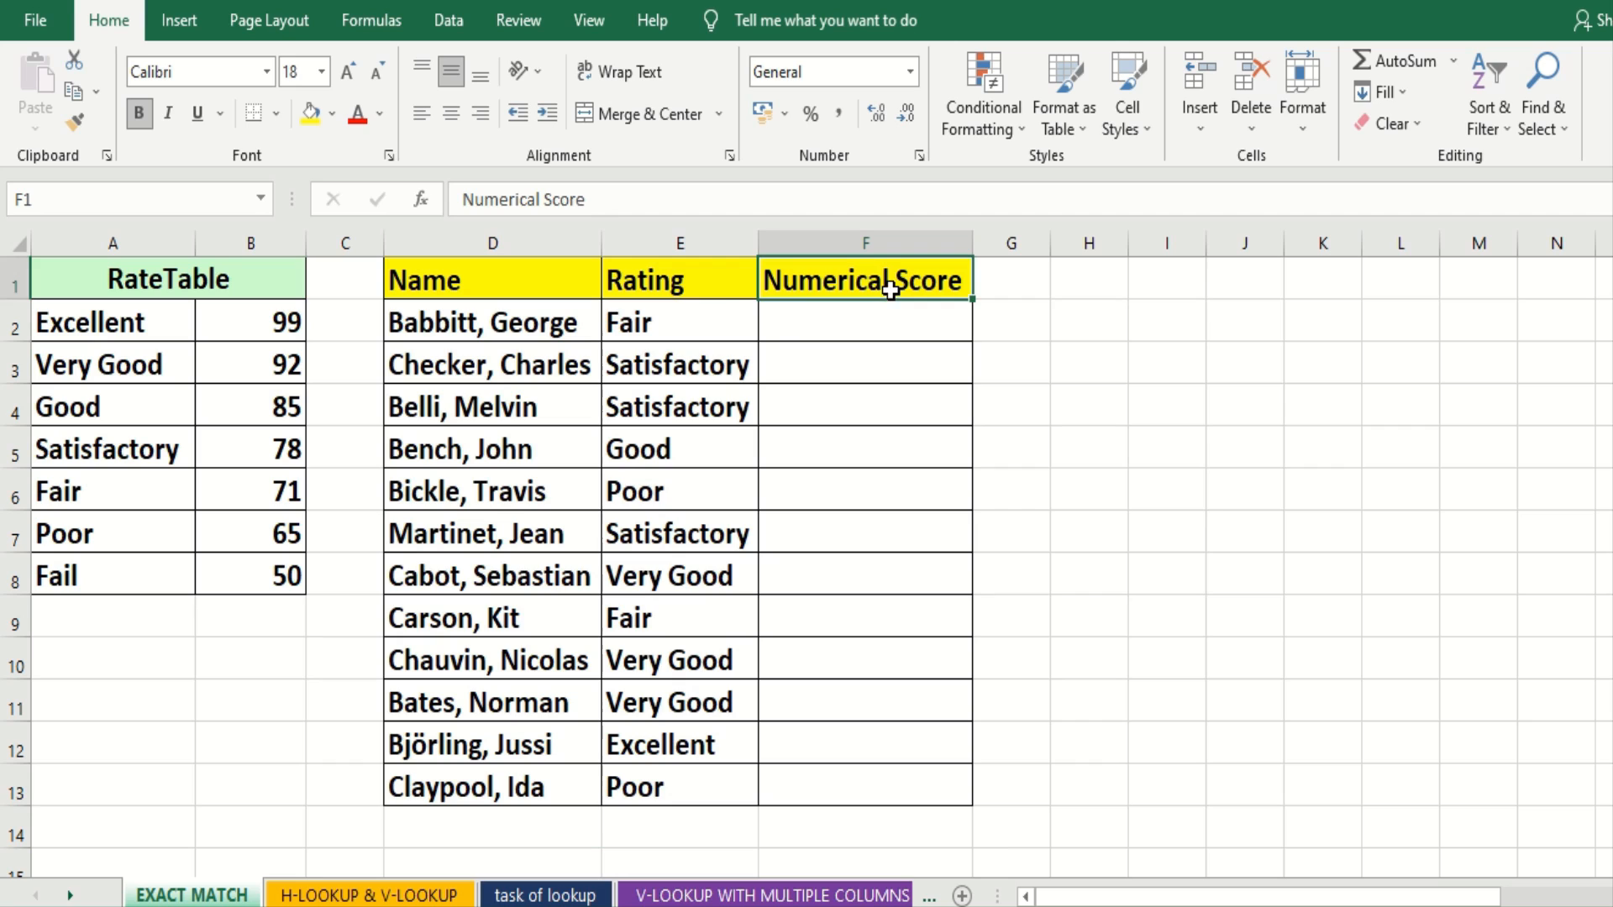
click(680, 241)
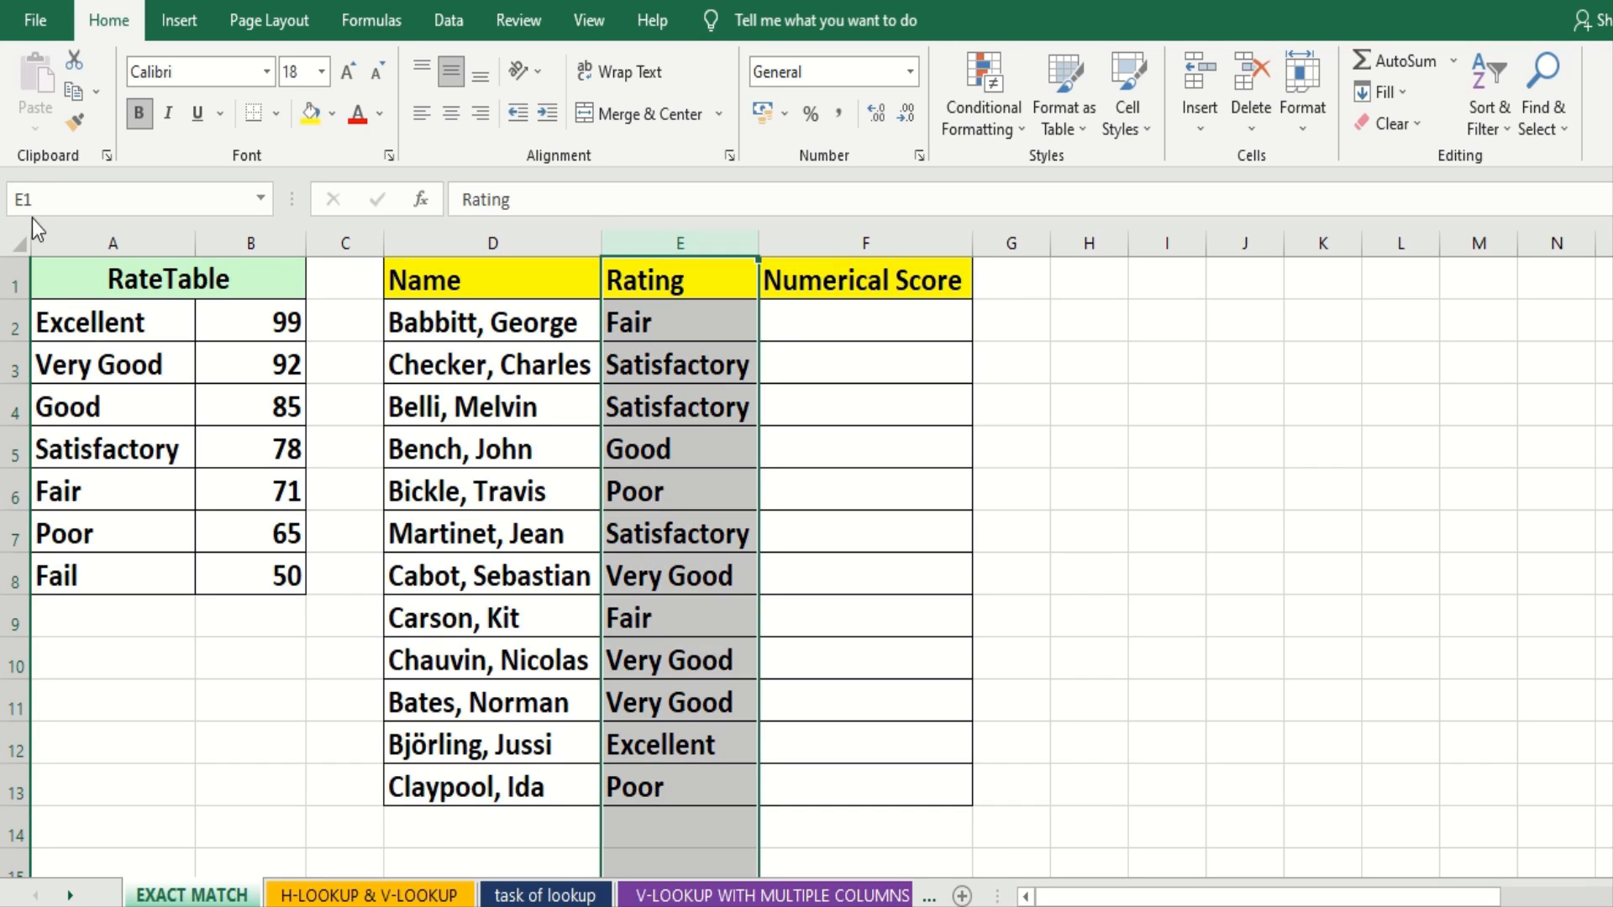
drag(88, 319, 89, 532)
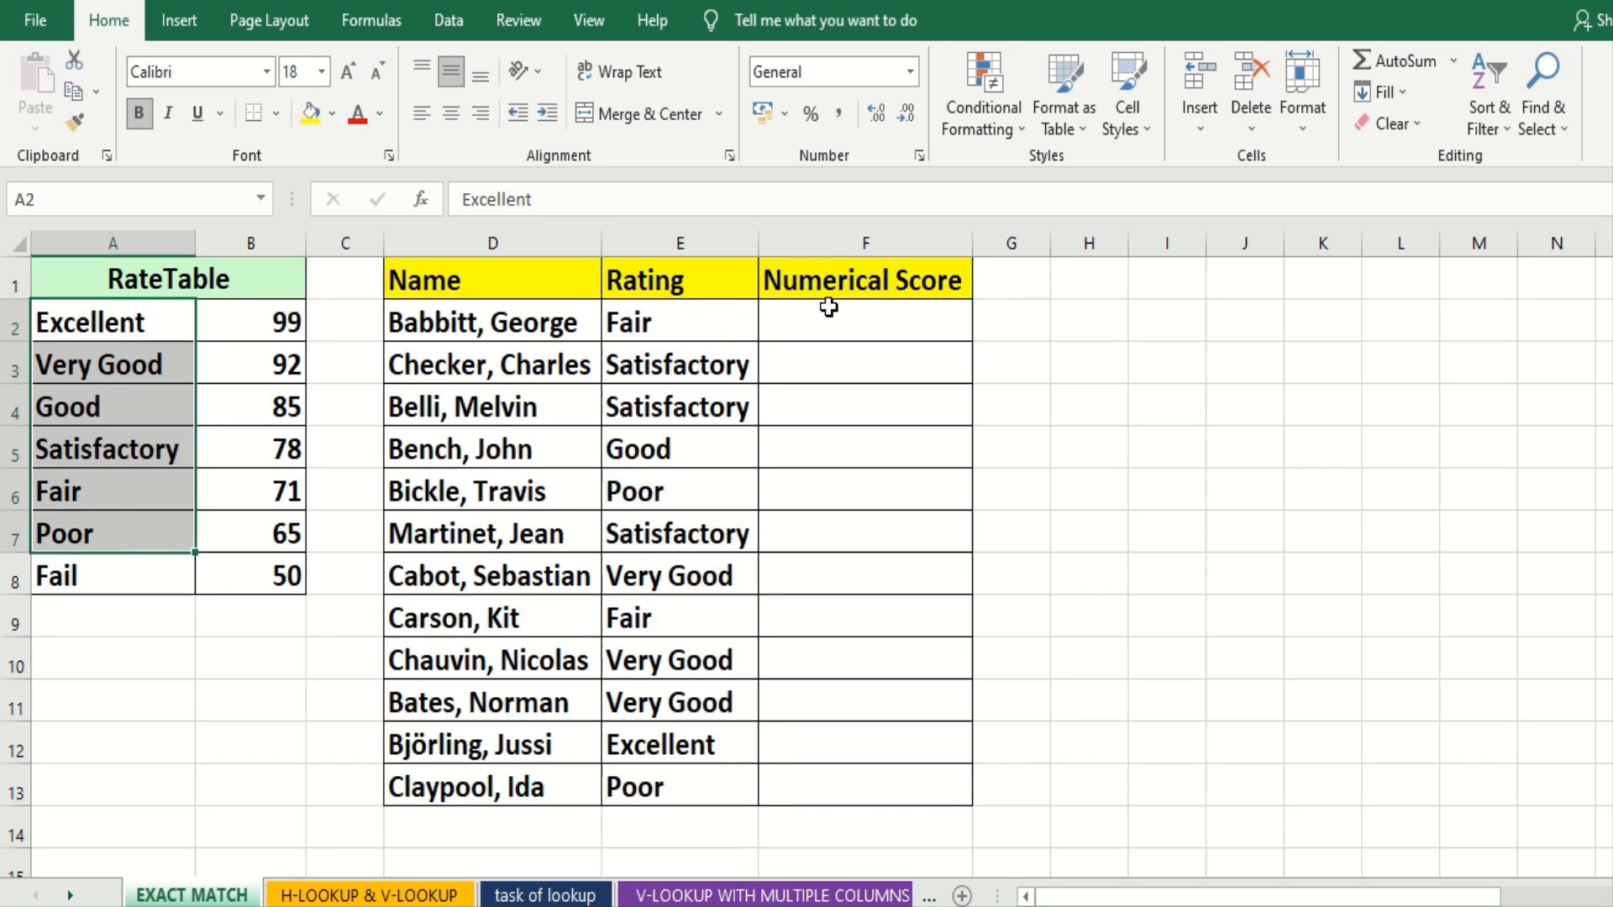
drag(720, 311, 680, 760)
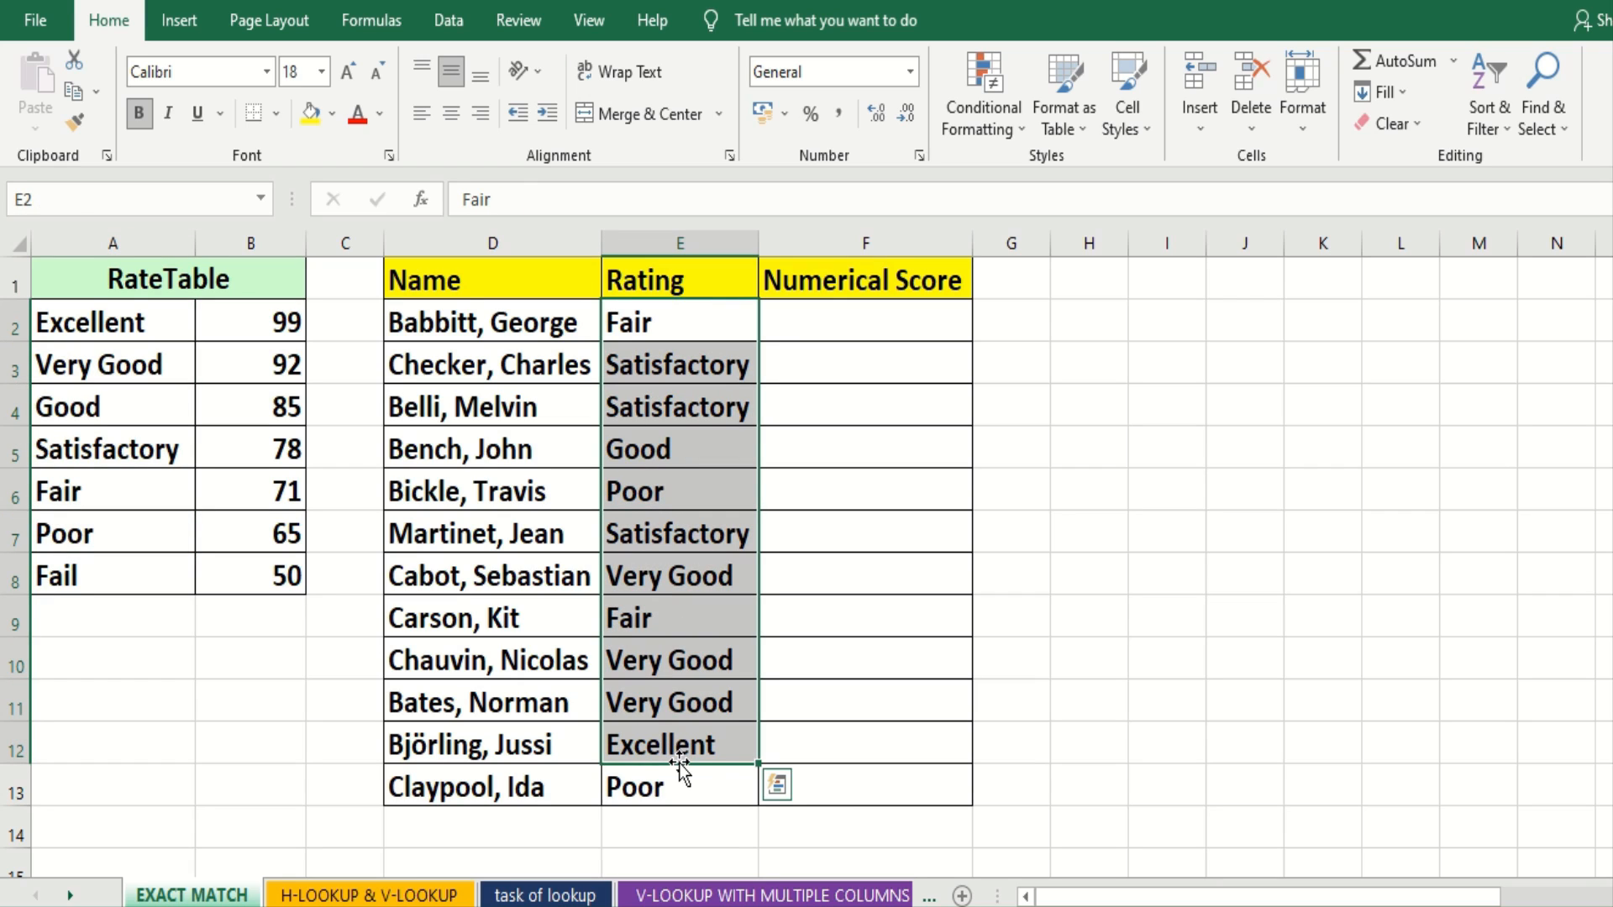
click(121, 323)
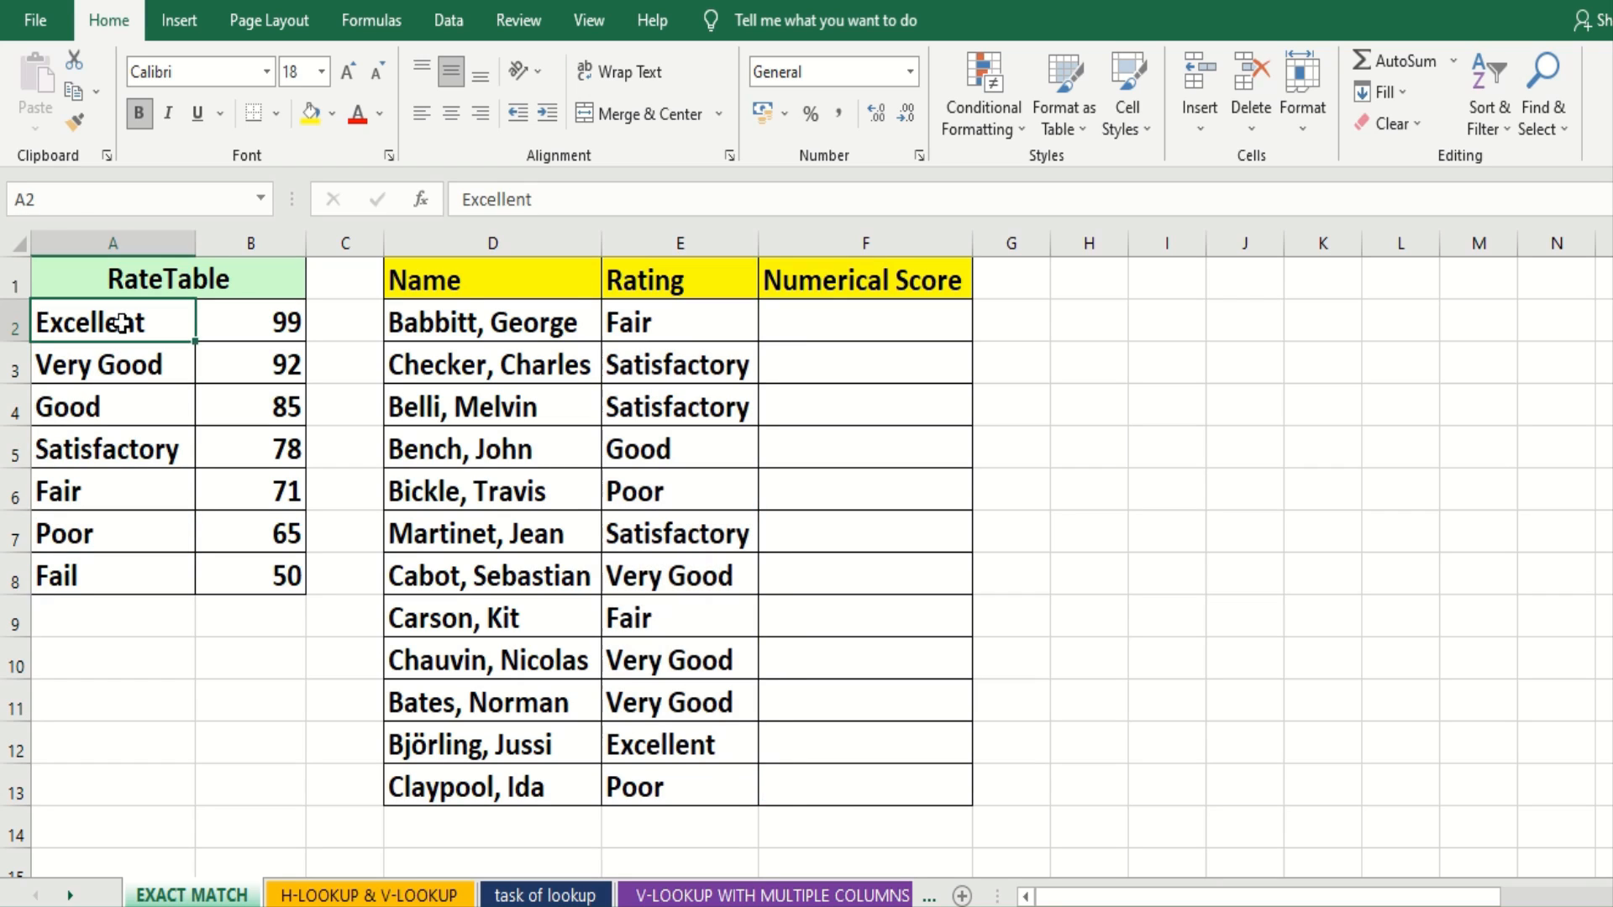
click(253, 326)
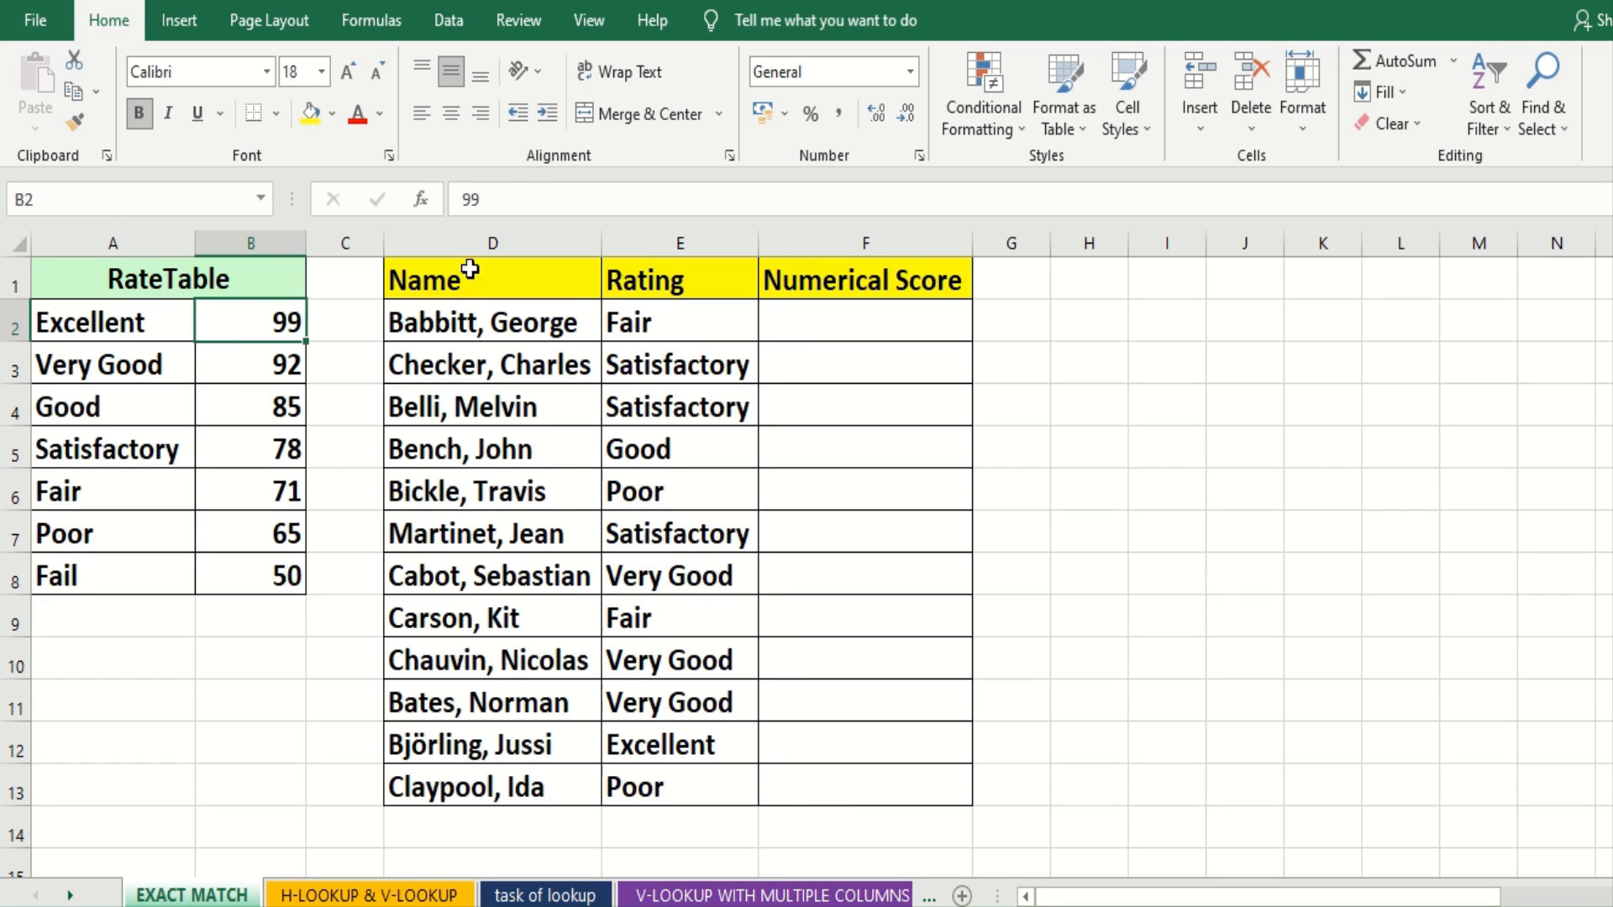
click(497, 245)
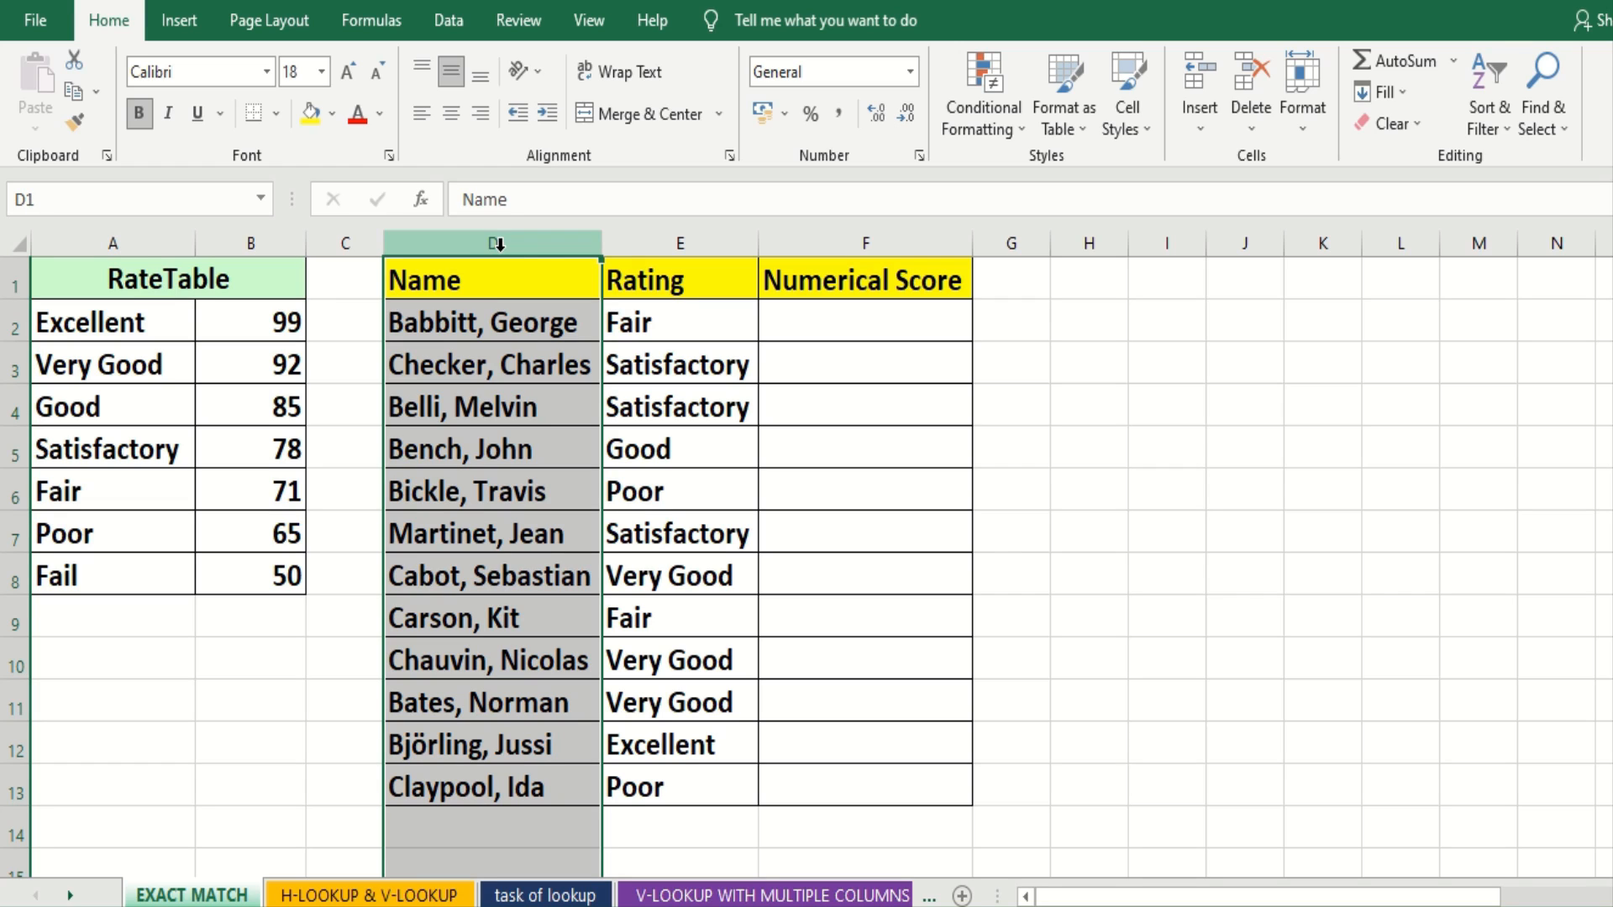
- Start a VLOOKUP formula in cell F2 with the rating in E2 as the lookup value
click(894, 334)
text(=vllo)
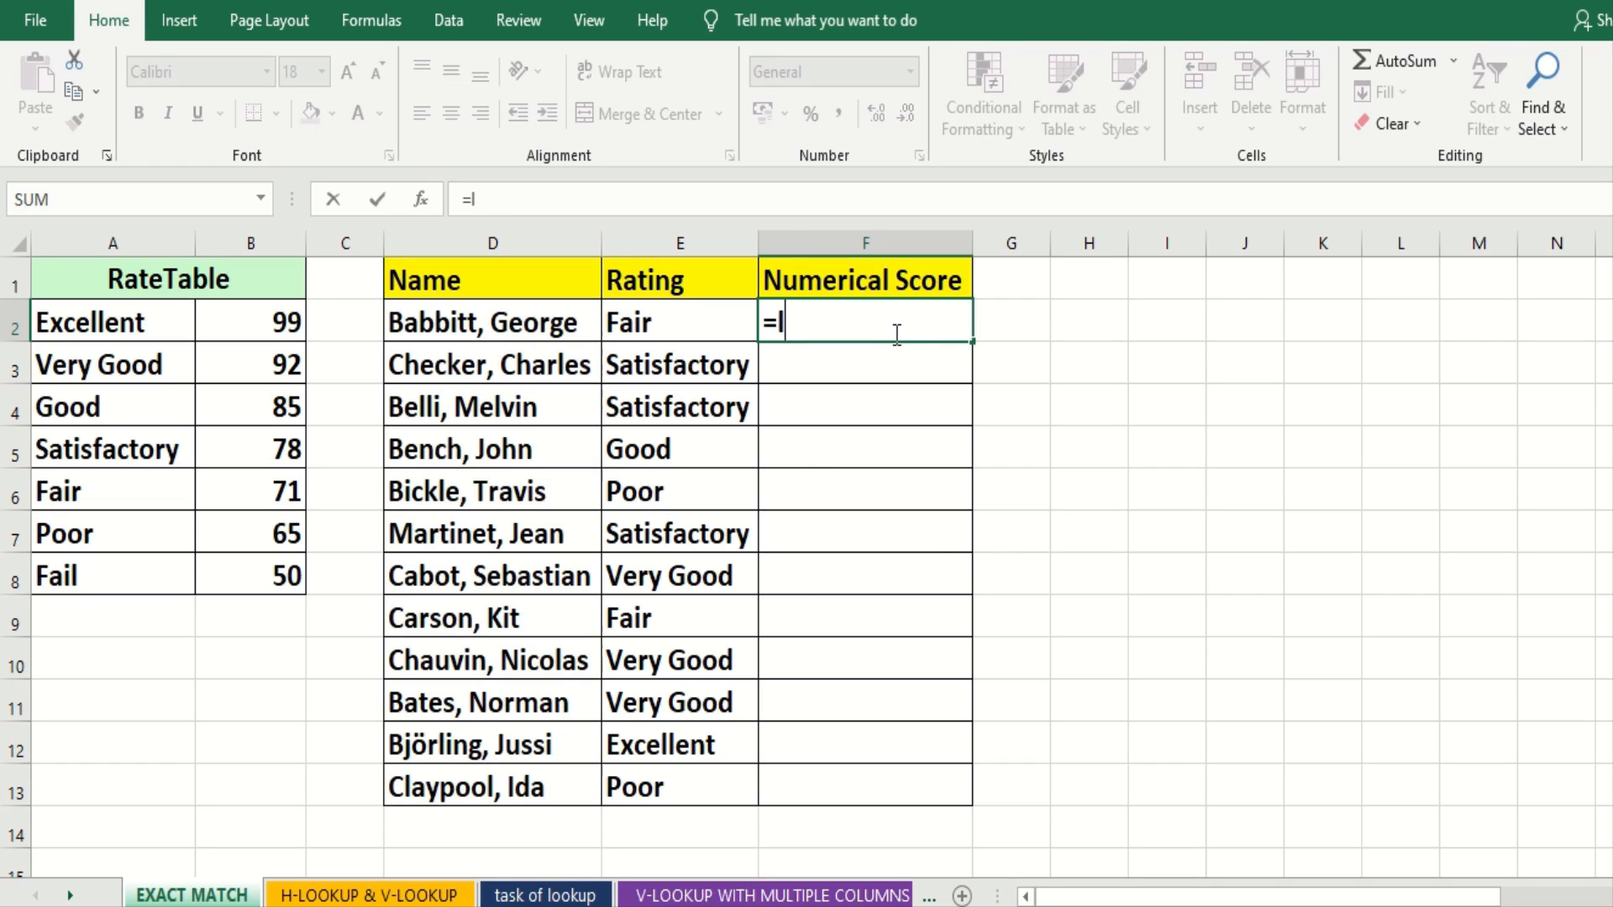
key(BackSpace)
key(BackSpace)
key(Tab)
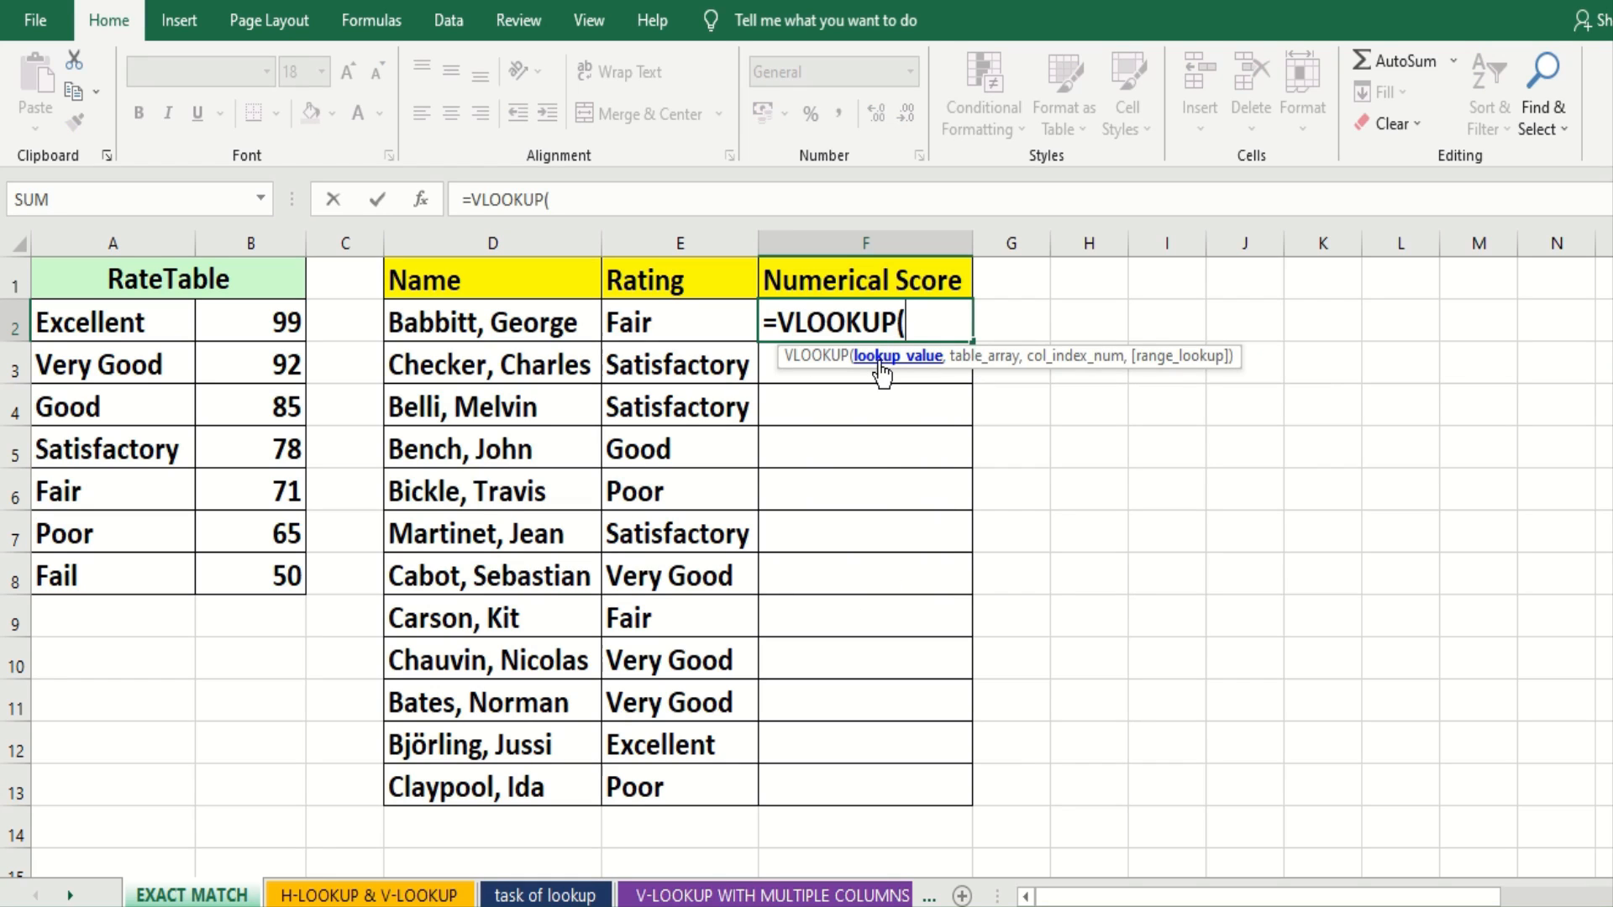
click(703, 312)
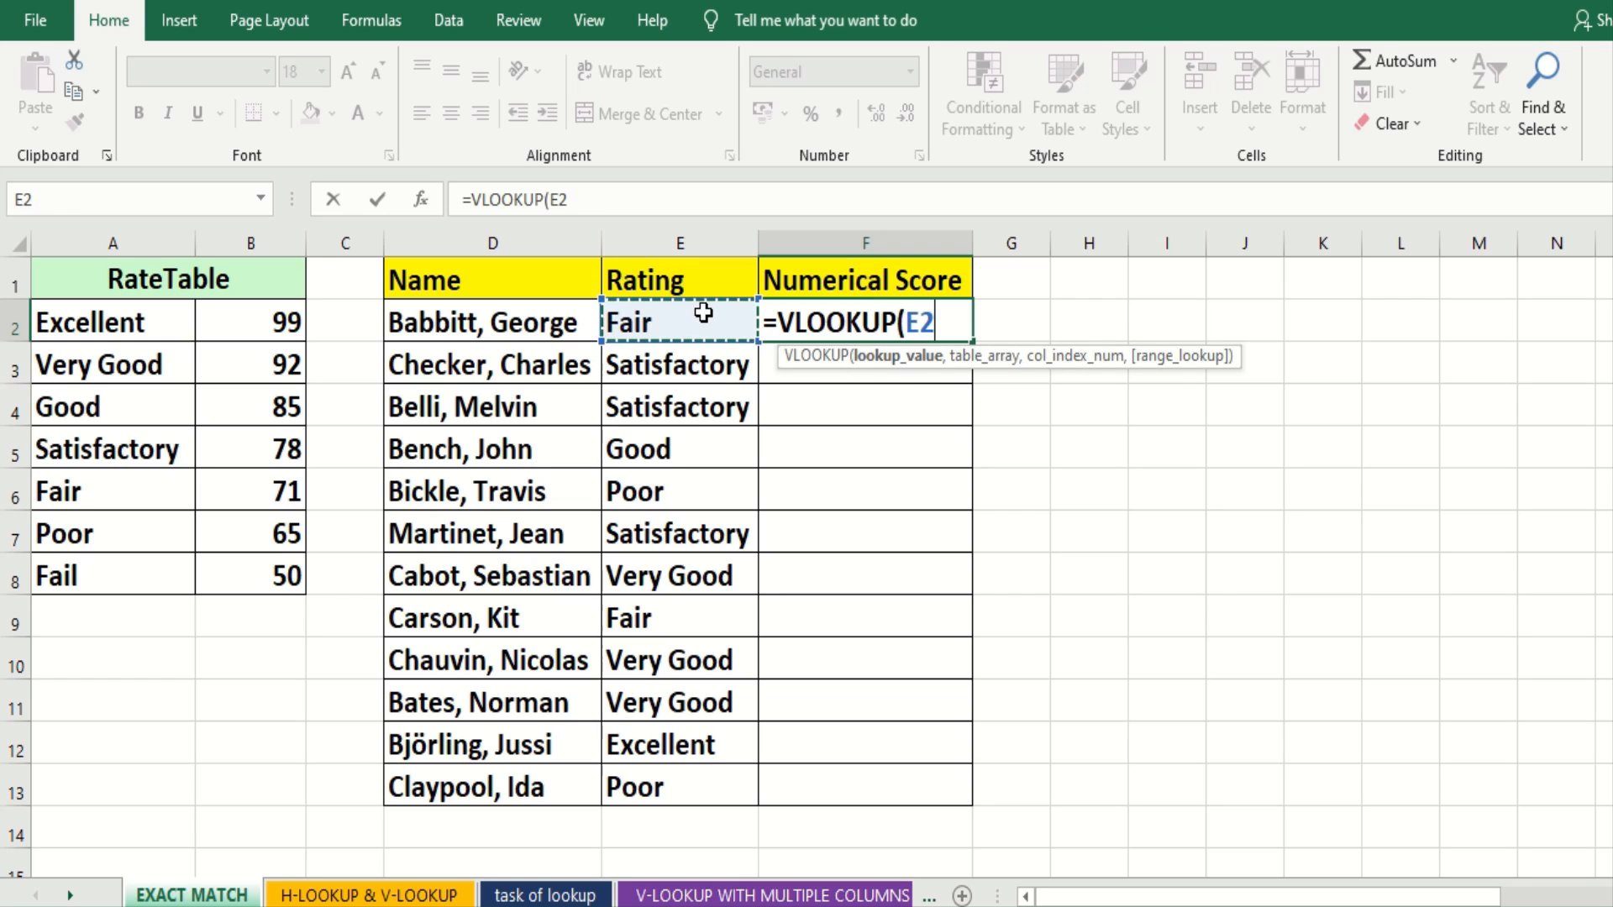
text(,)
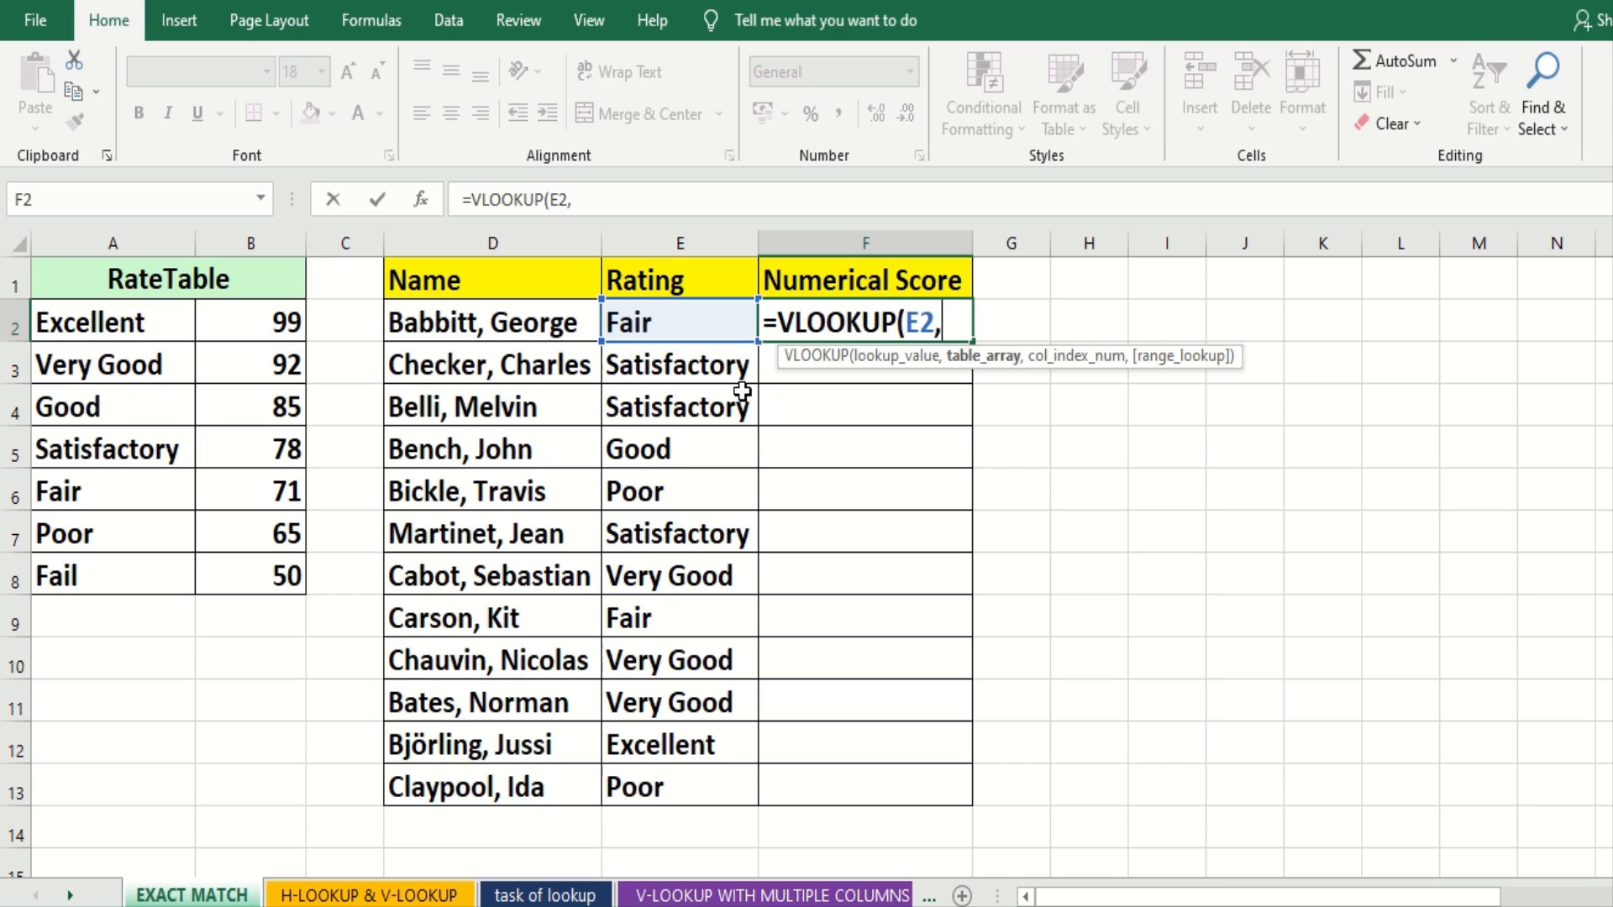
- Complete the F2 formula with absolute table array $A$1:$B$8, column index 2 and exact match 0
click(176, 267)
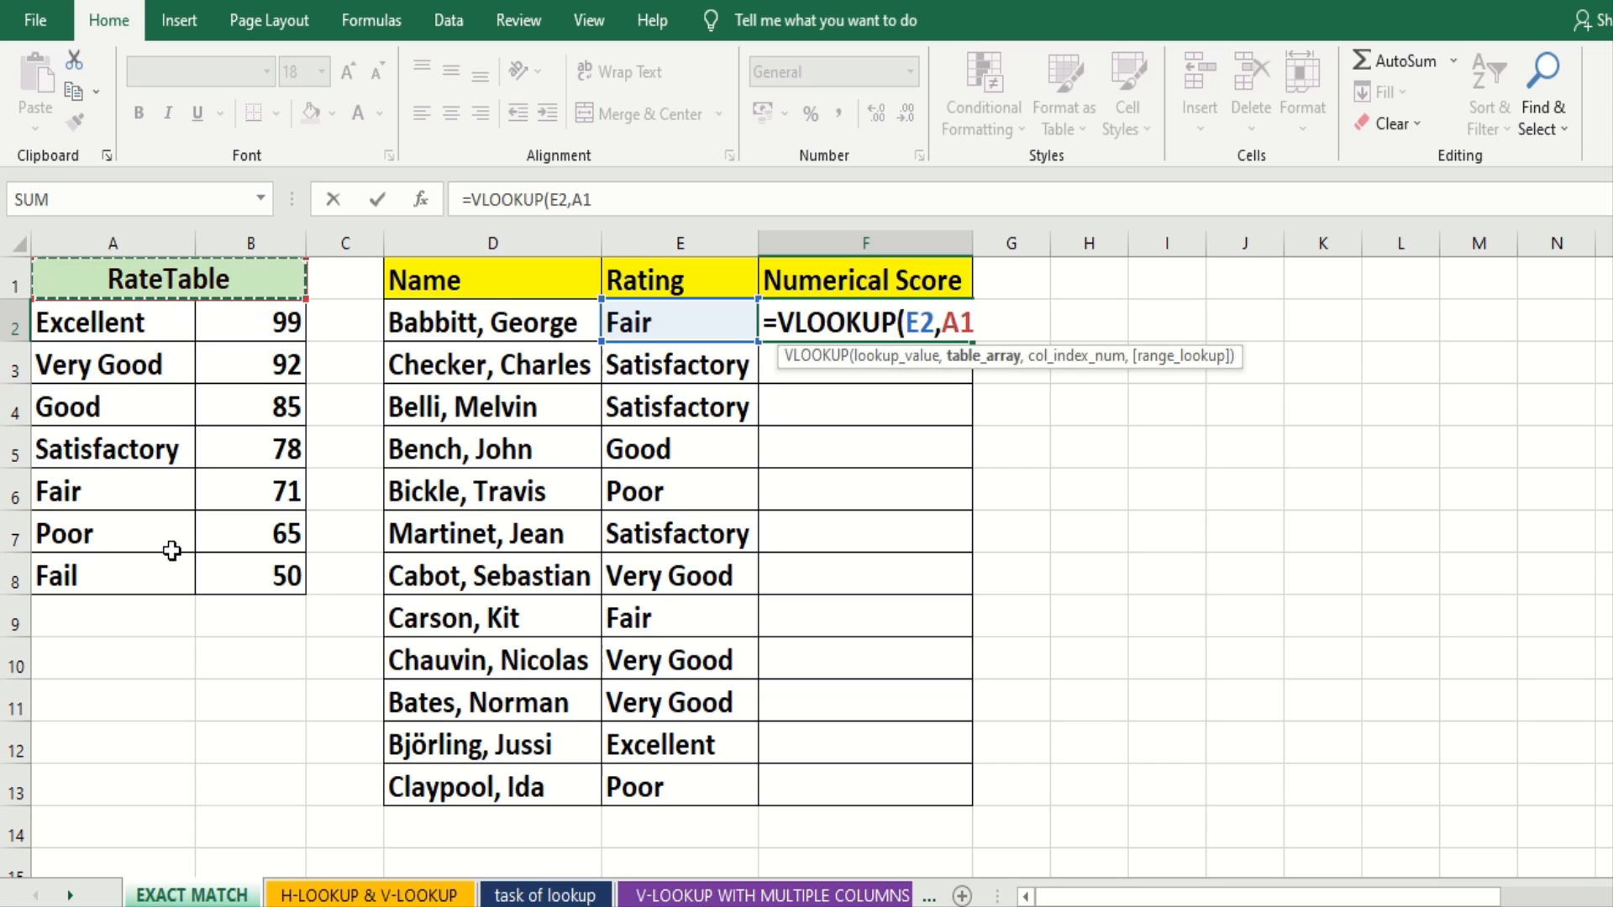
drag(220, 286, 224, 577)
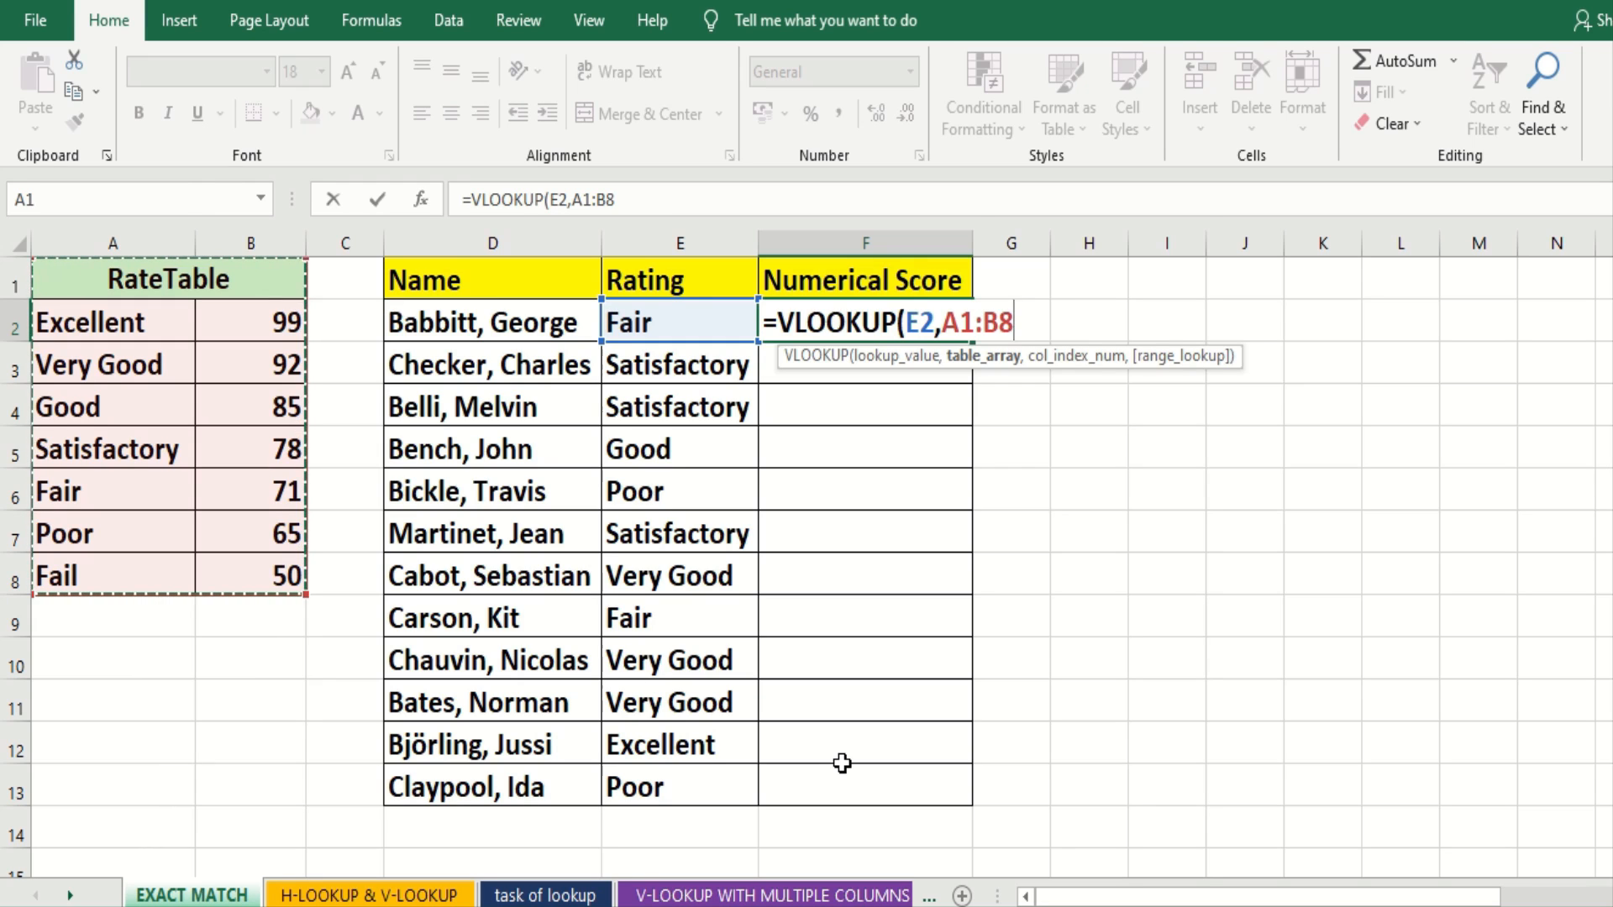
key(F4)
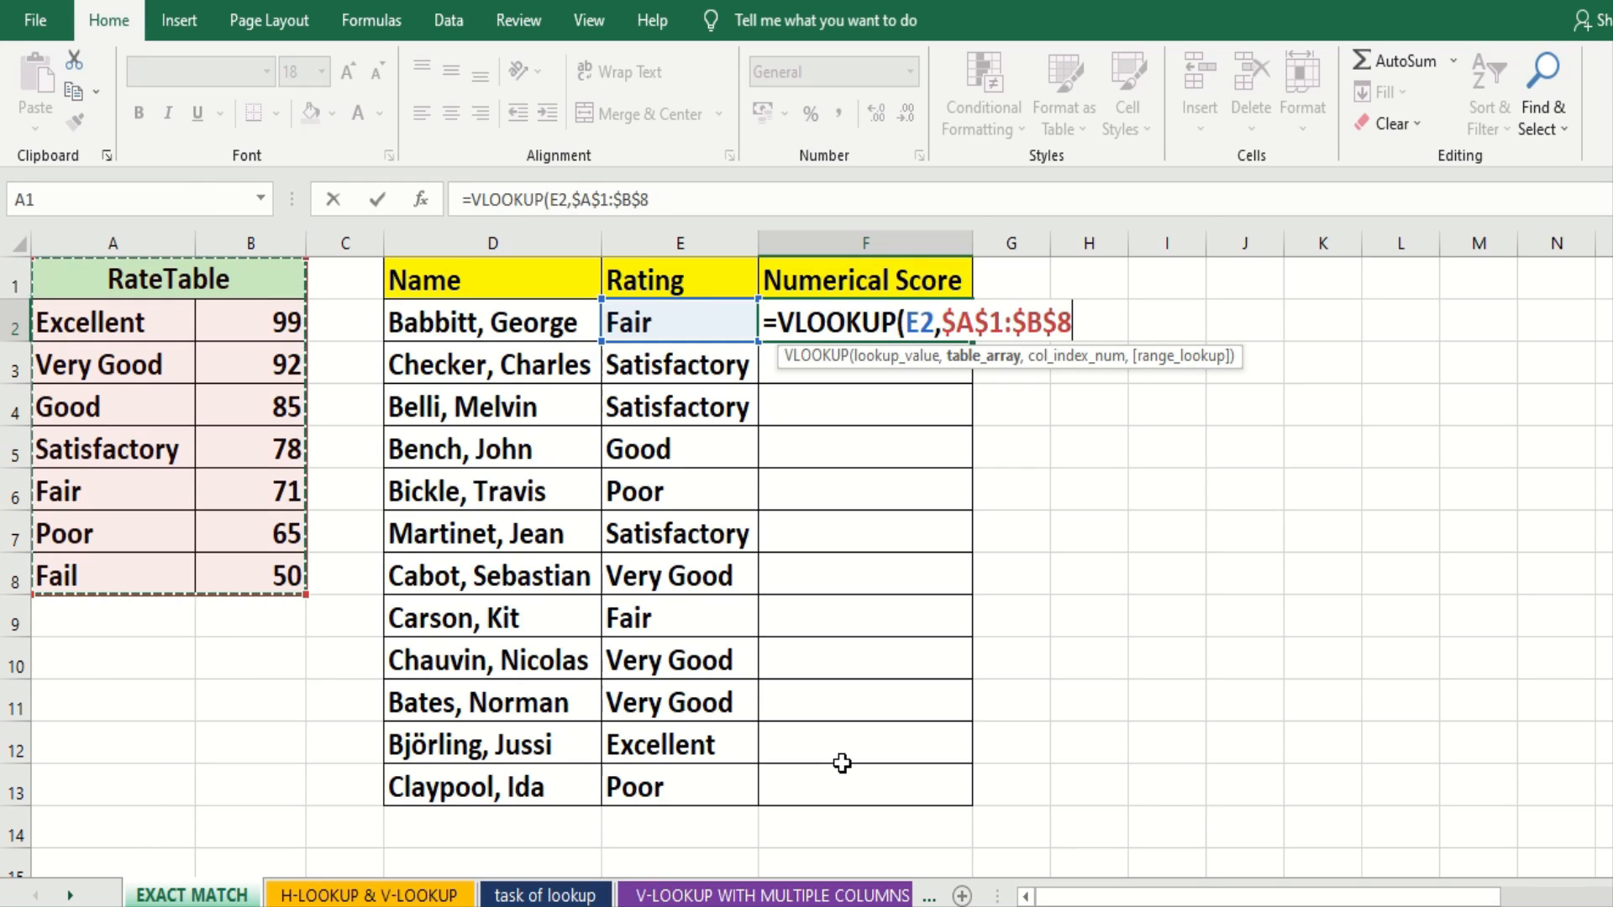
text(,)
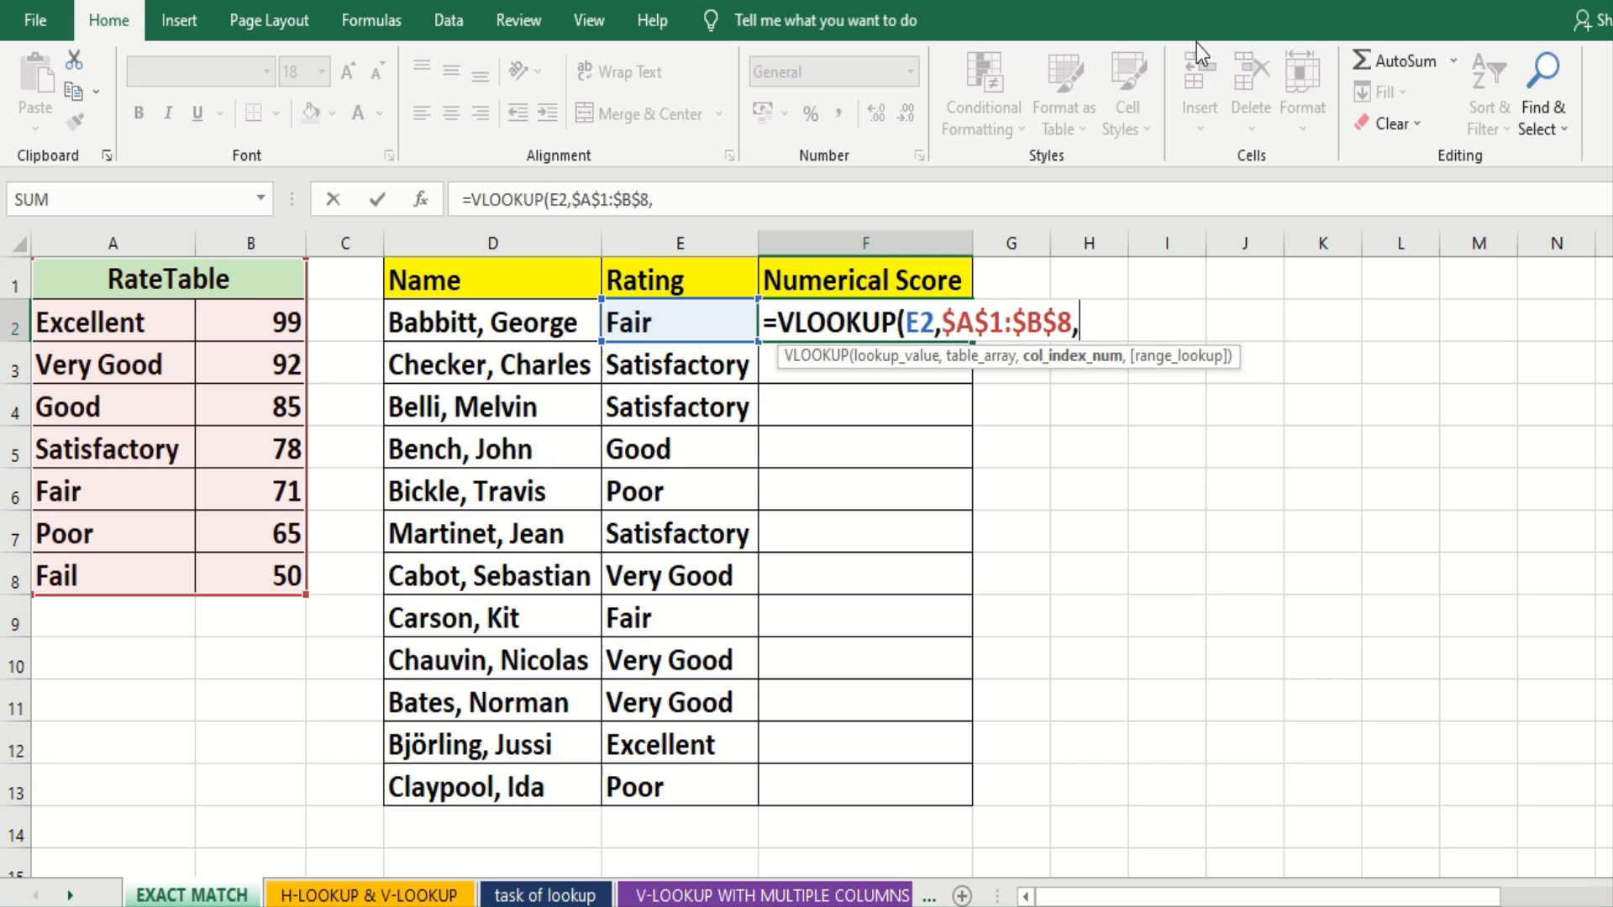
text(2,)
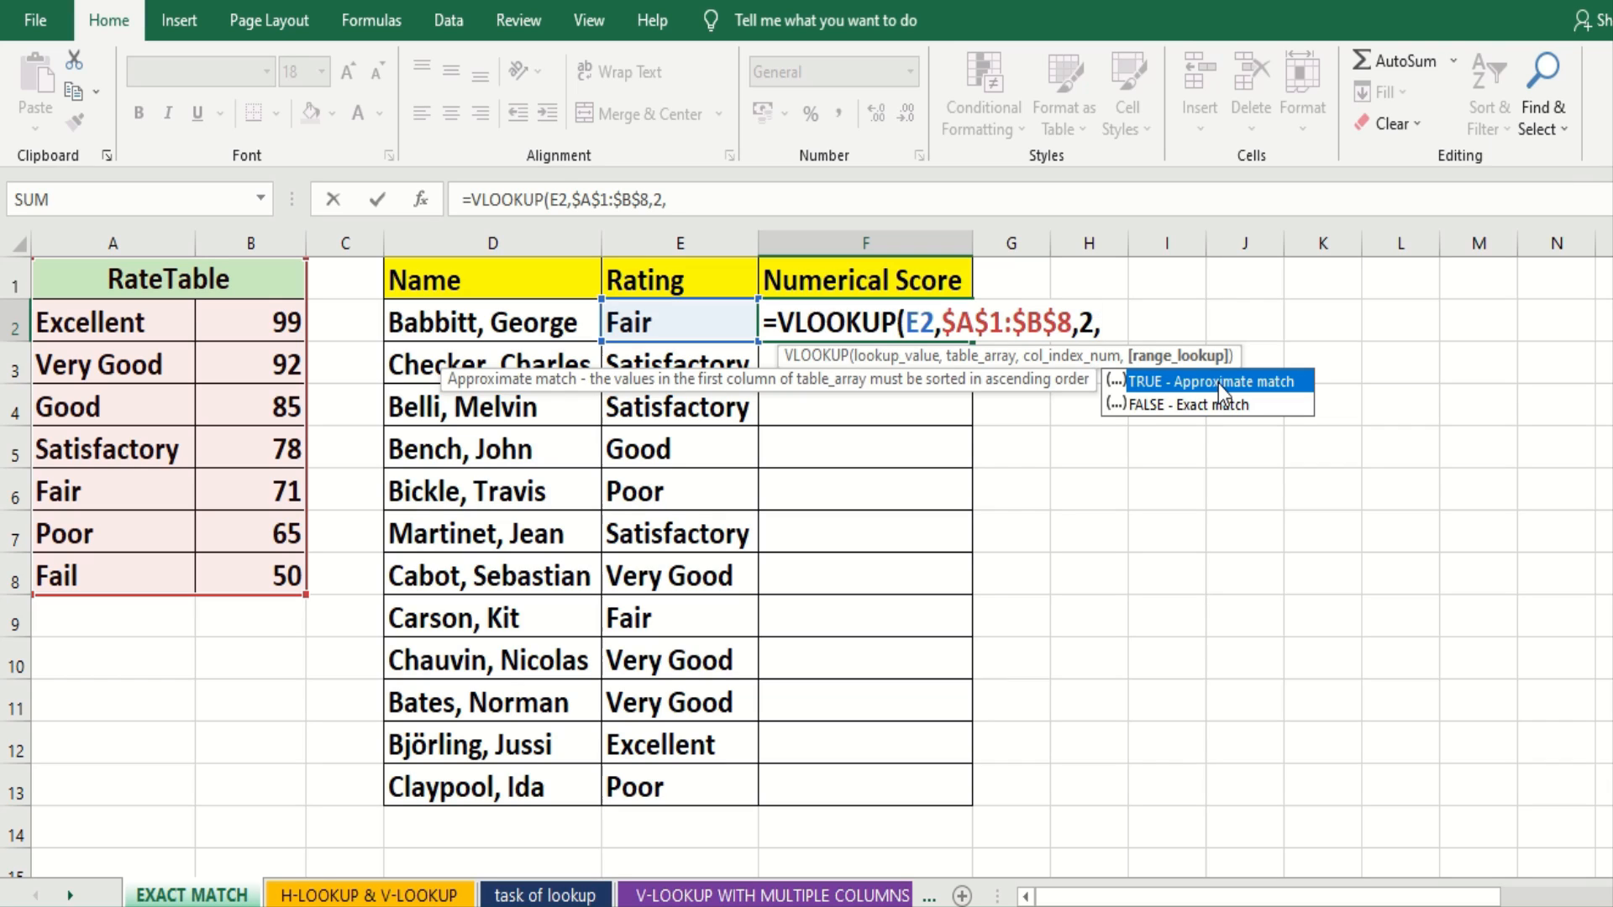
text(0)
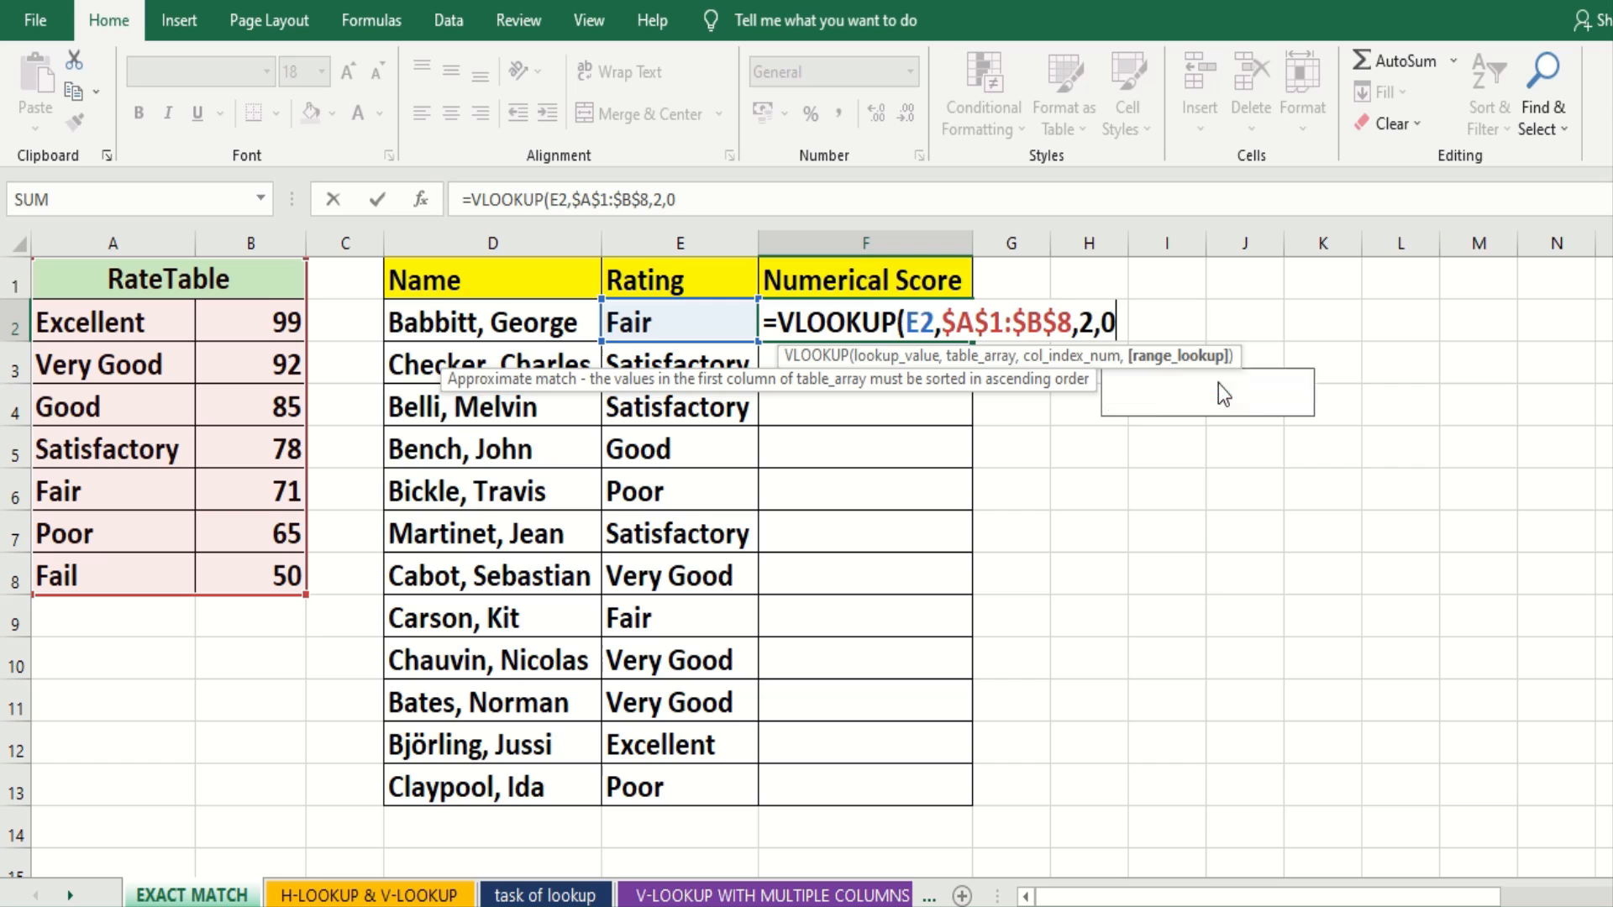
text())
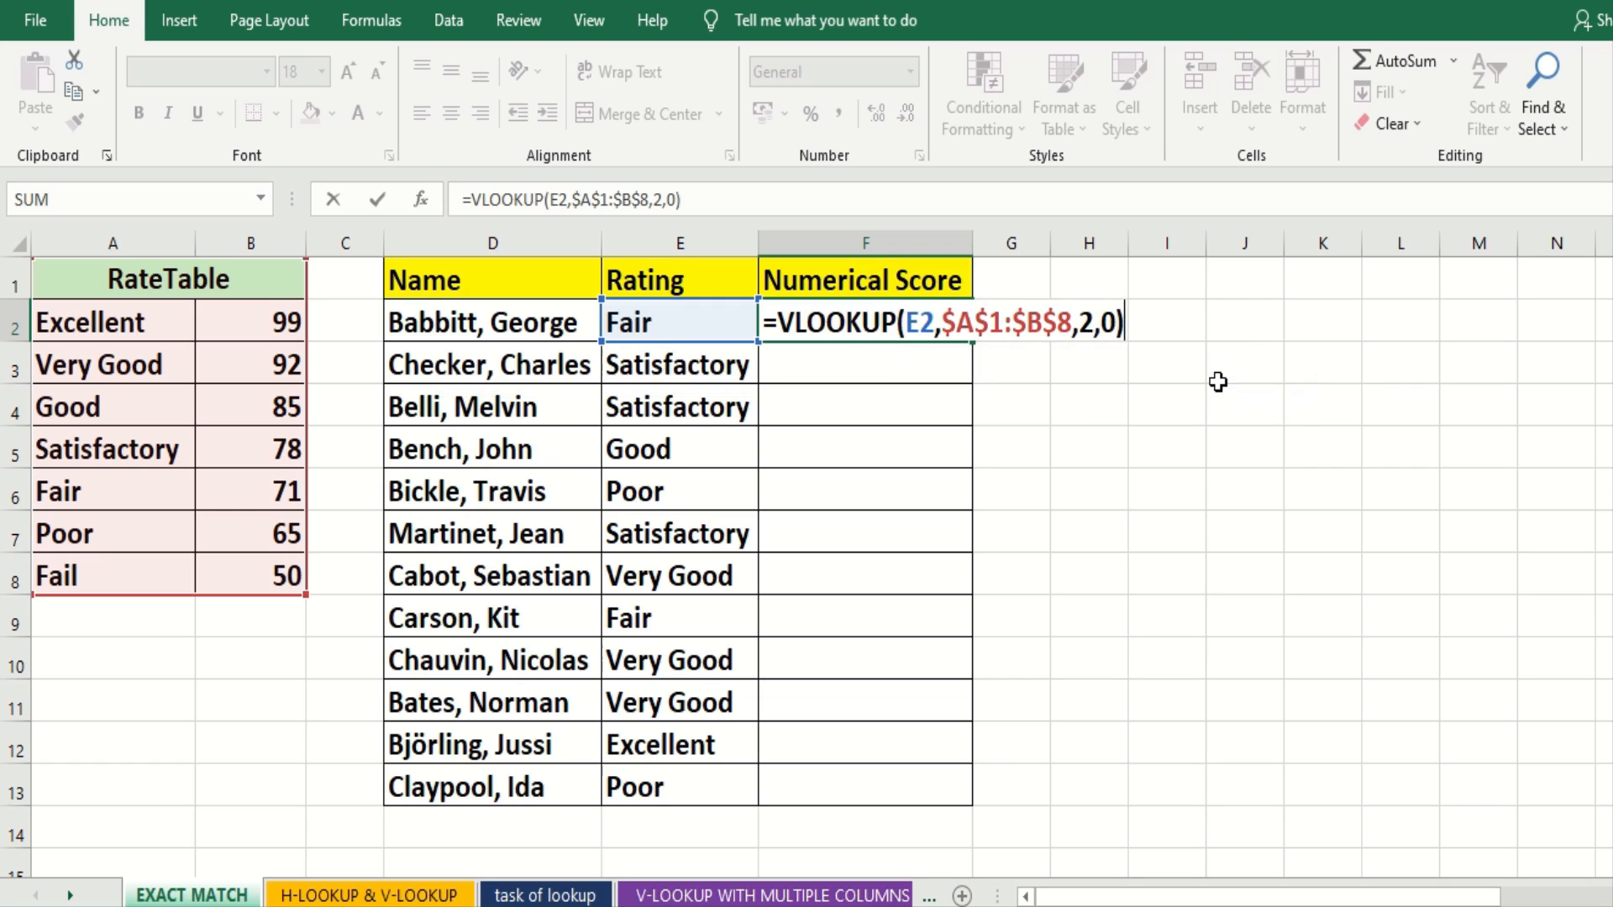
key(Return)
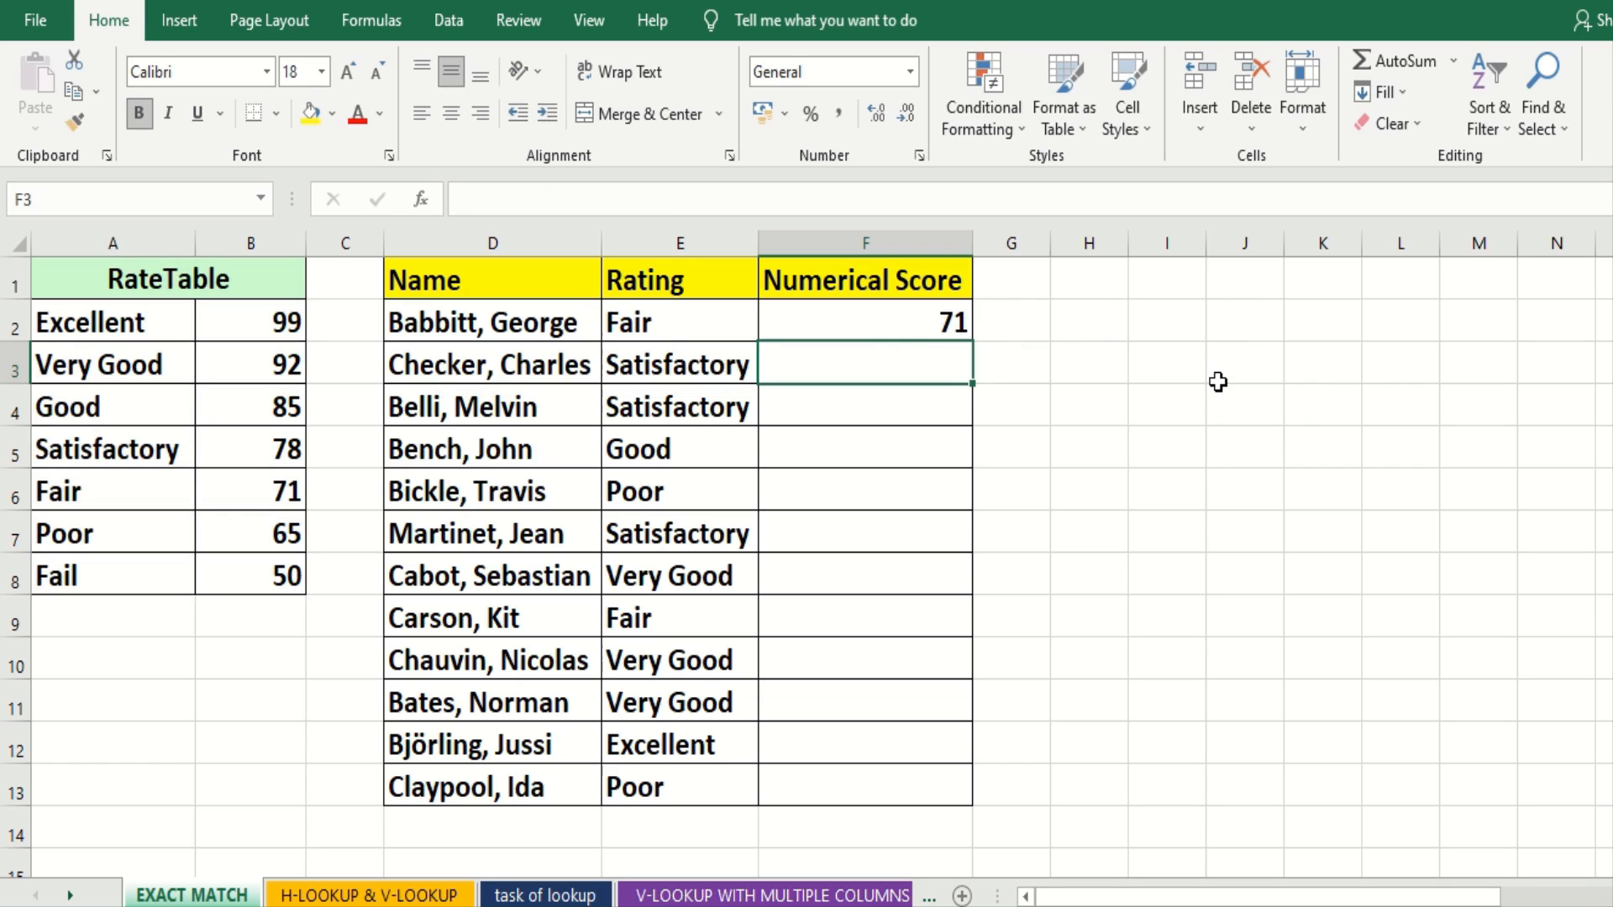
- Check F2 against the Fair row of RateTable and fill its formula down the Numerical Score column to F13
click(897, 322)
drag(82, 497, 211, 509)
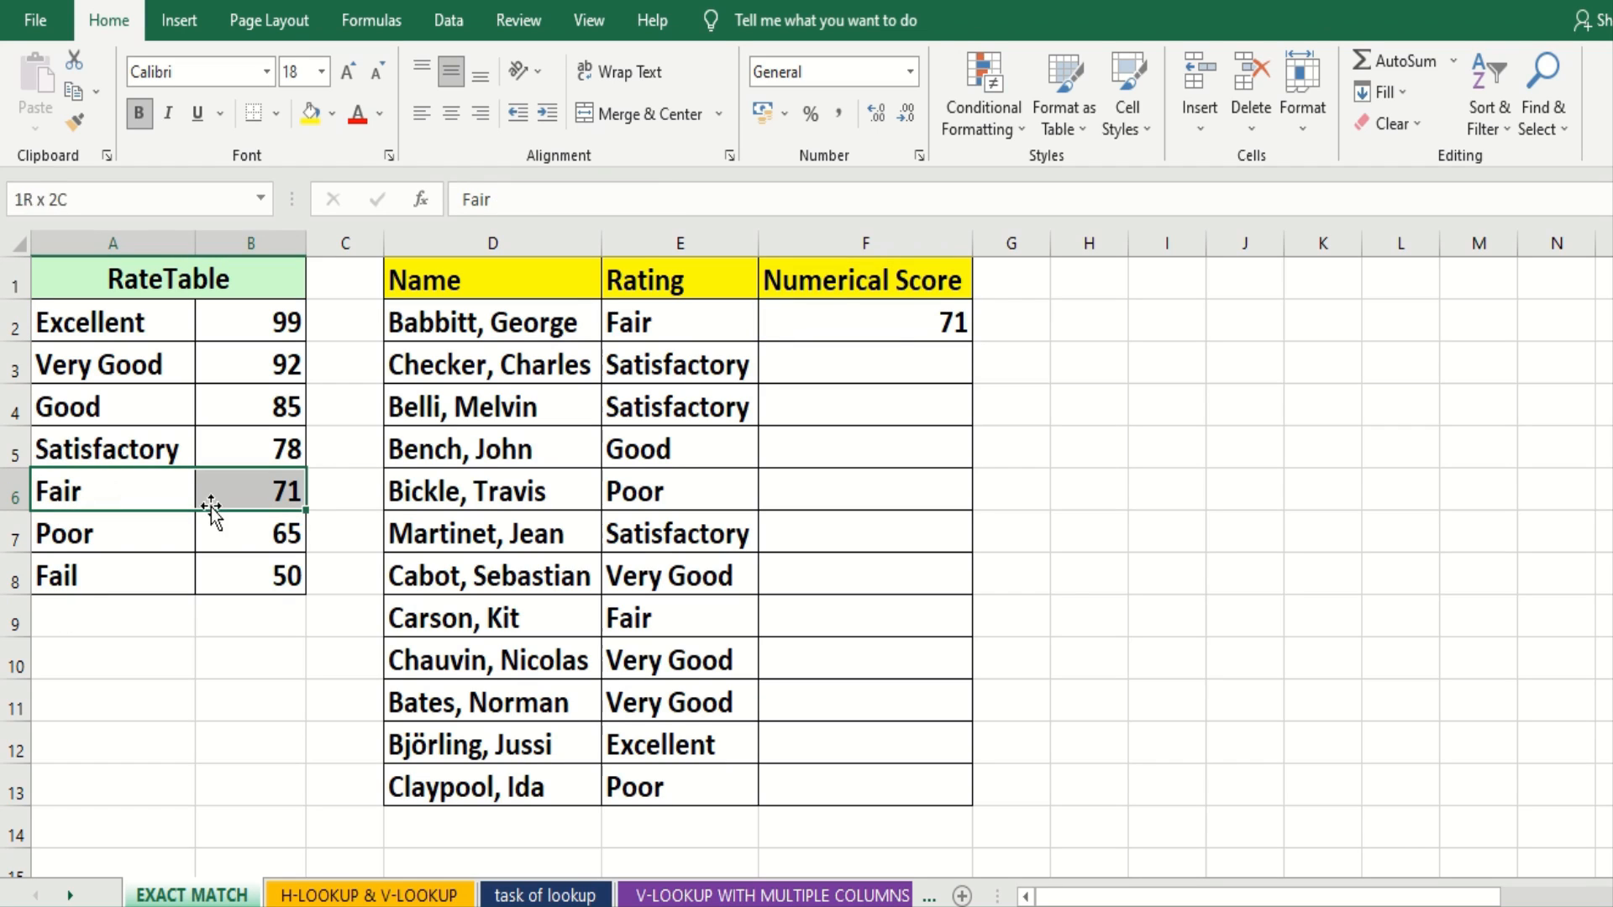
click(913, 340)
double_click(970, 341)
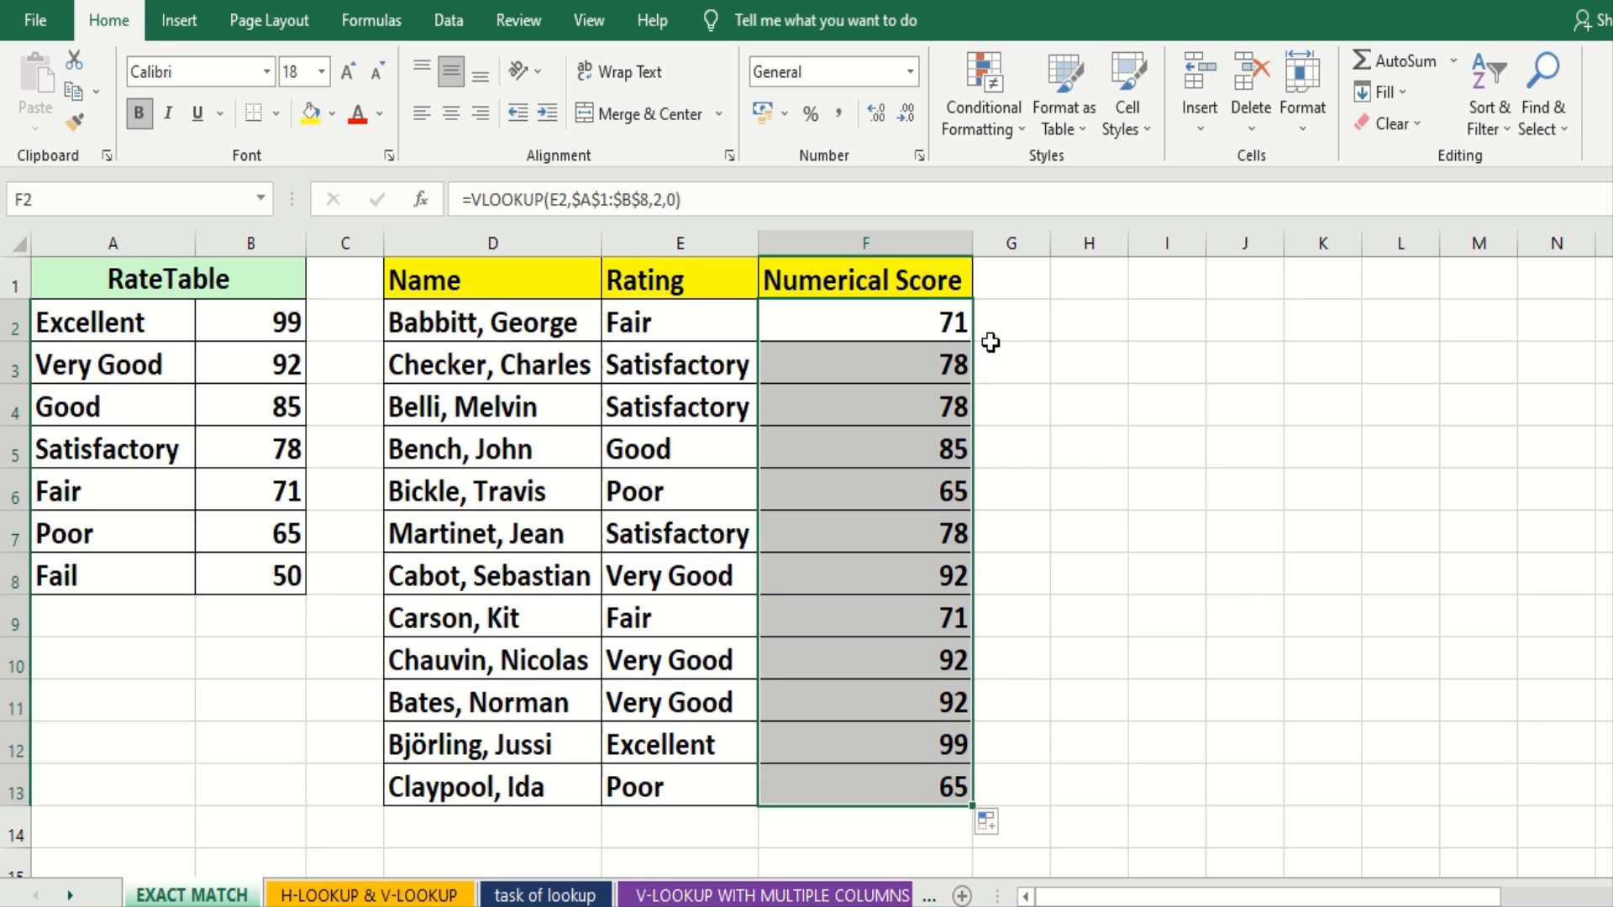
- Switch to the H-LOOKUP & V-LOOKUP sheet and examine its salary and job rating data and the vertical and horizontal lookup tables
click(346, 897)
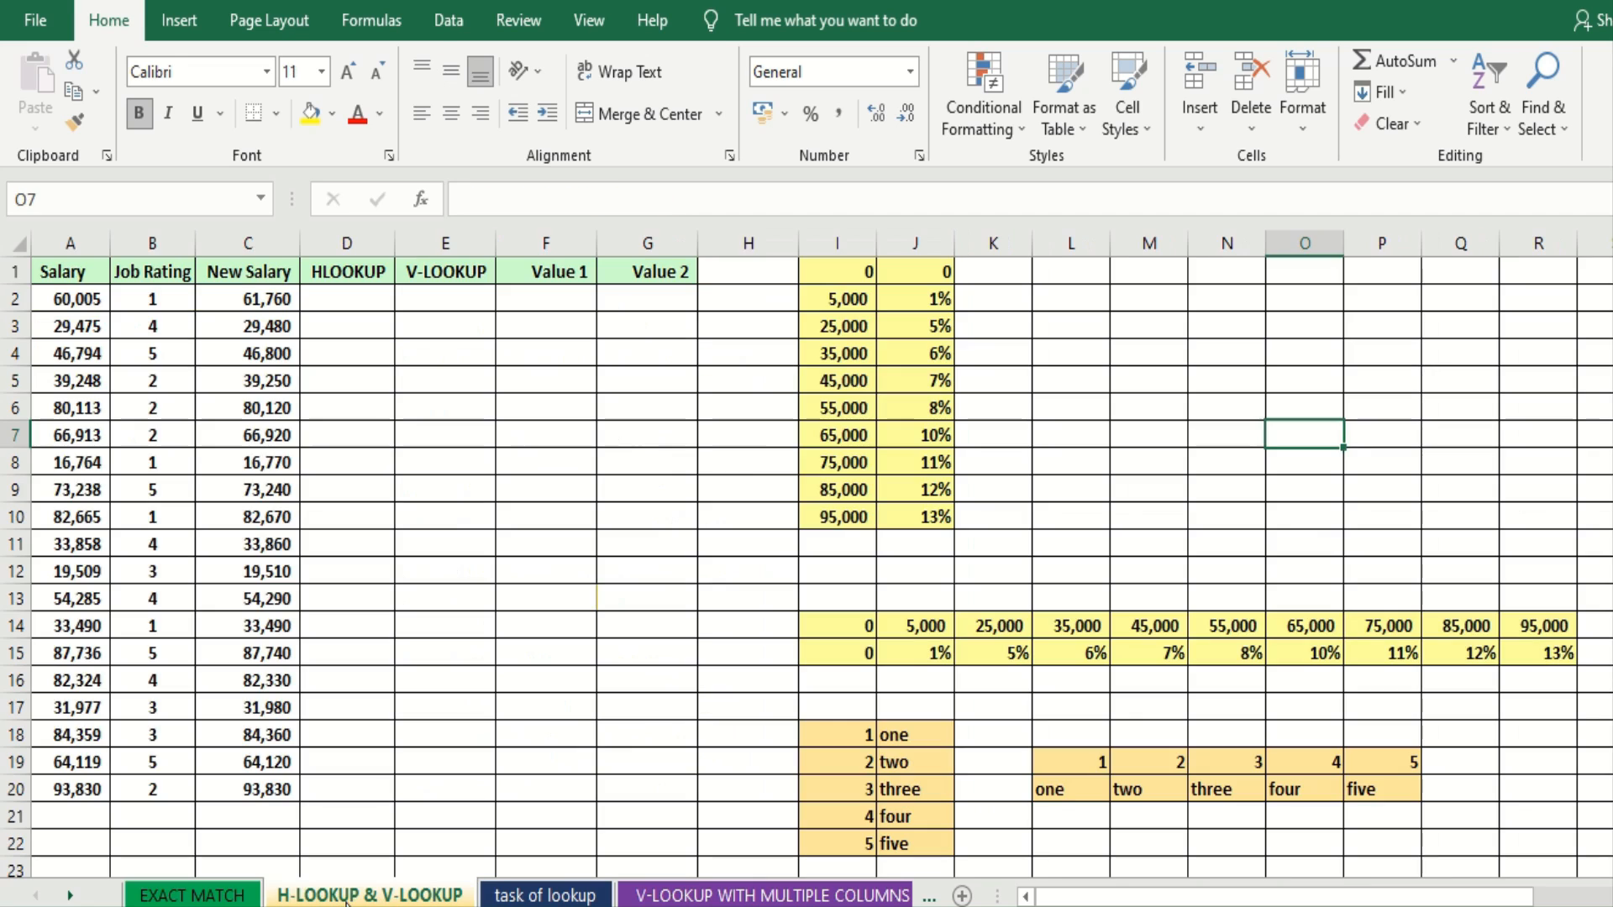
click(770, 557)
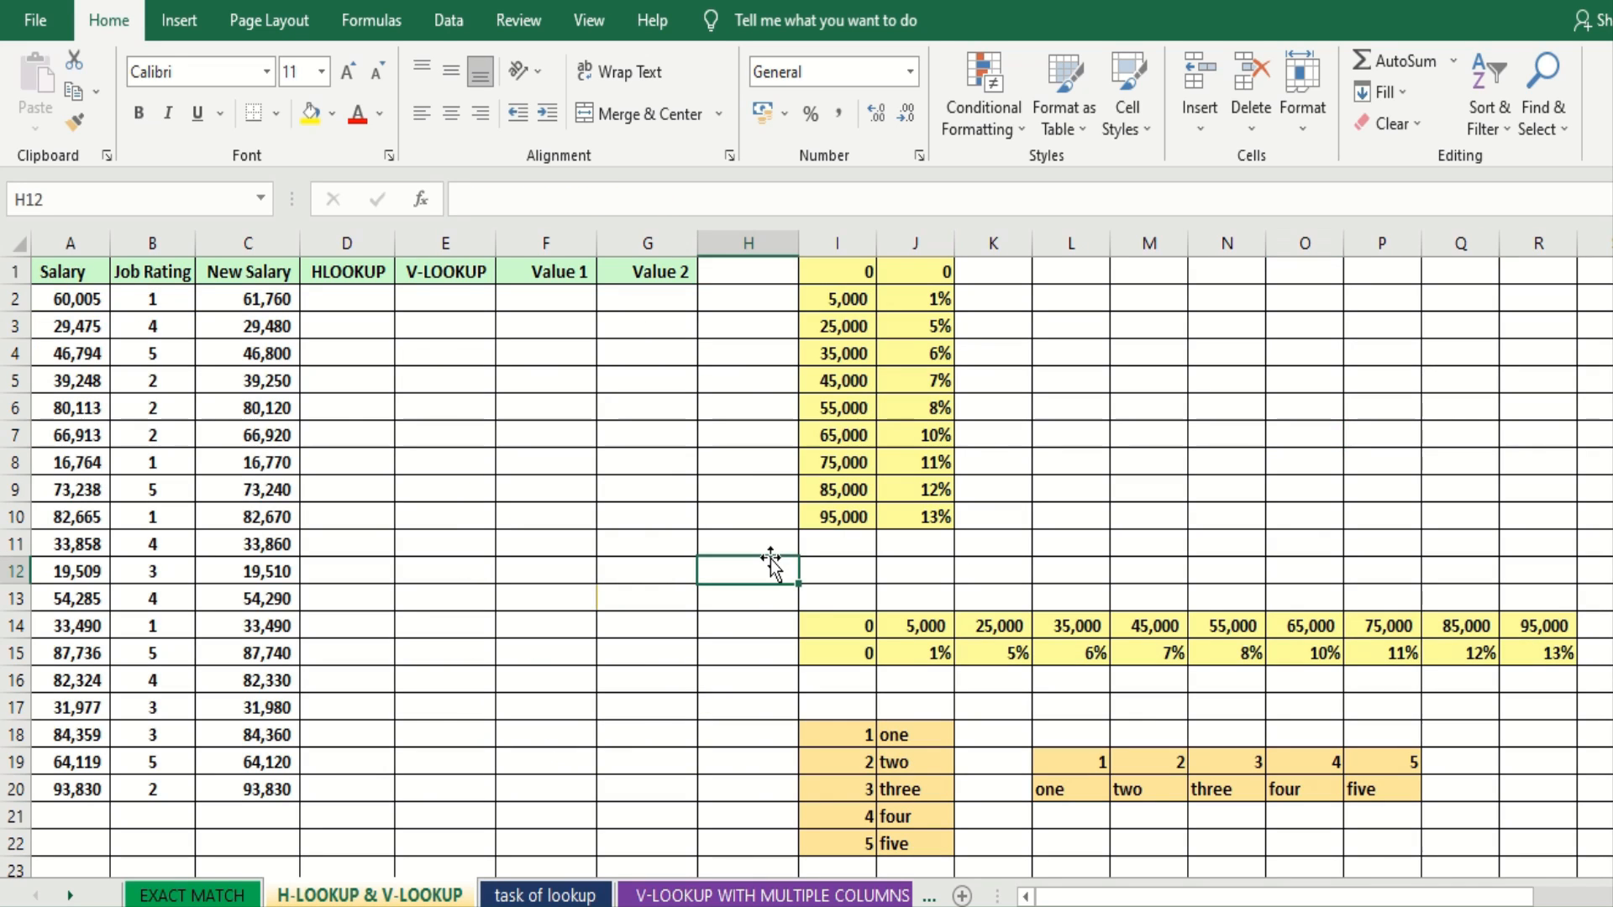
click(481, 574)
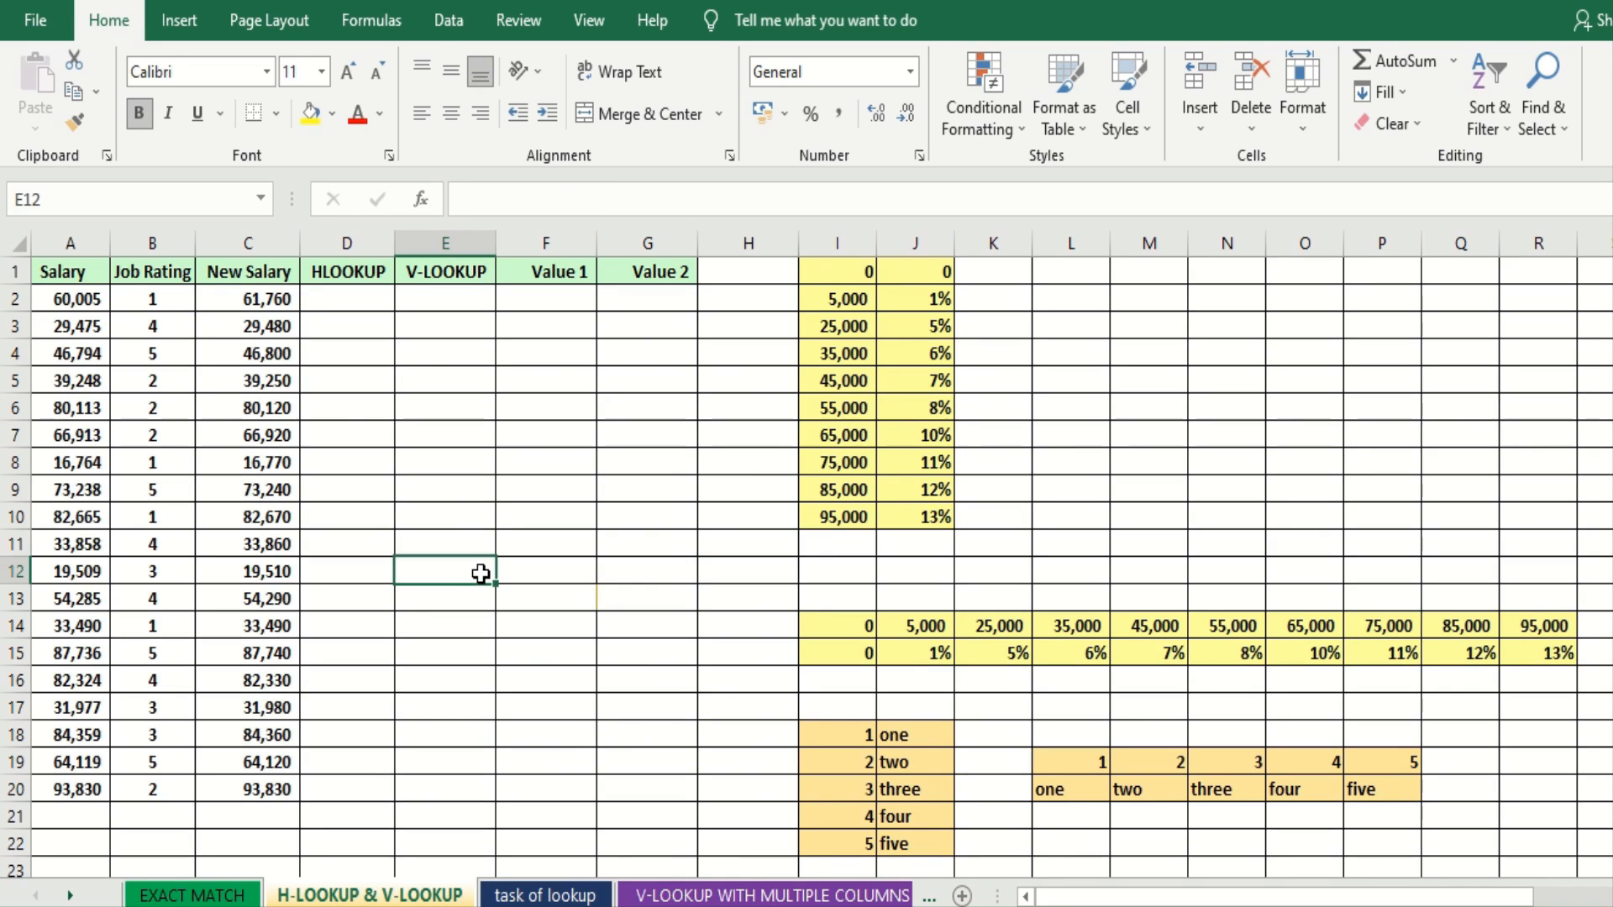
click(172, 304)
click(222, 304)
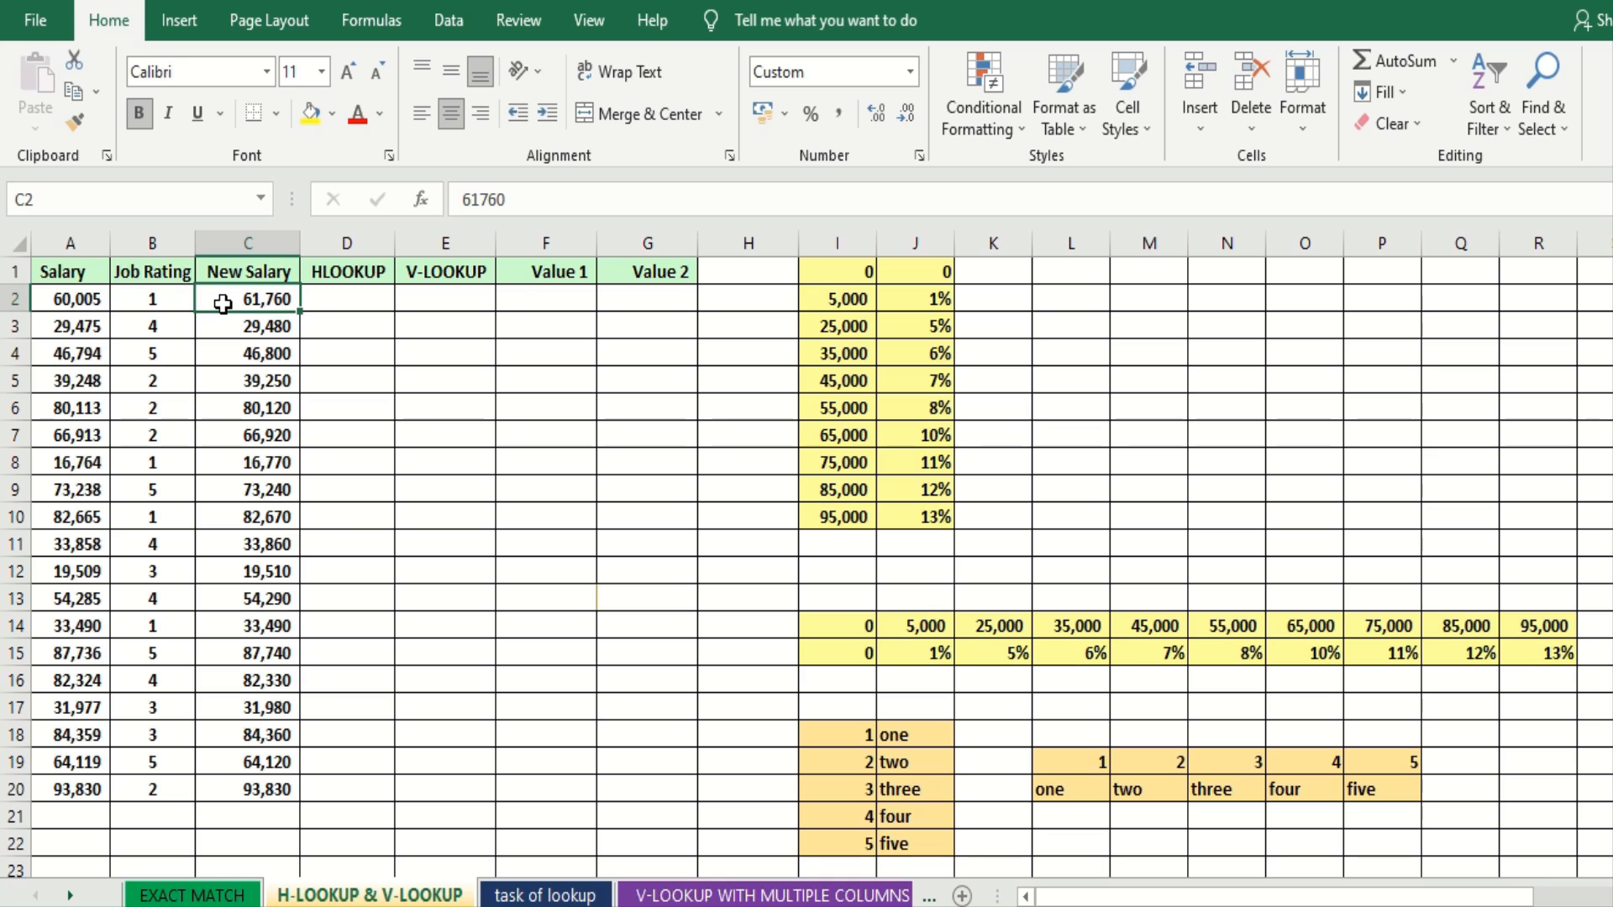
drag(828, 280, 897, 525)
drag(864, 623, 1386, 646)
drag(831, 735, 899, 865)
drag(1084, 785, 1420, 760)
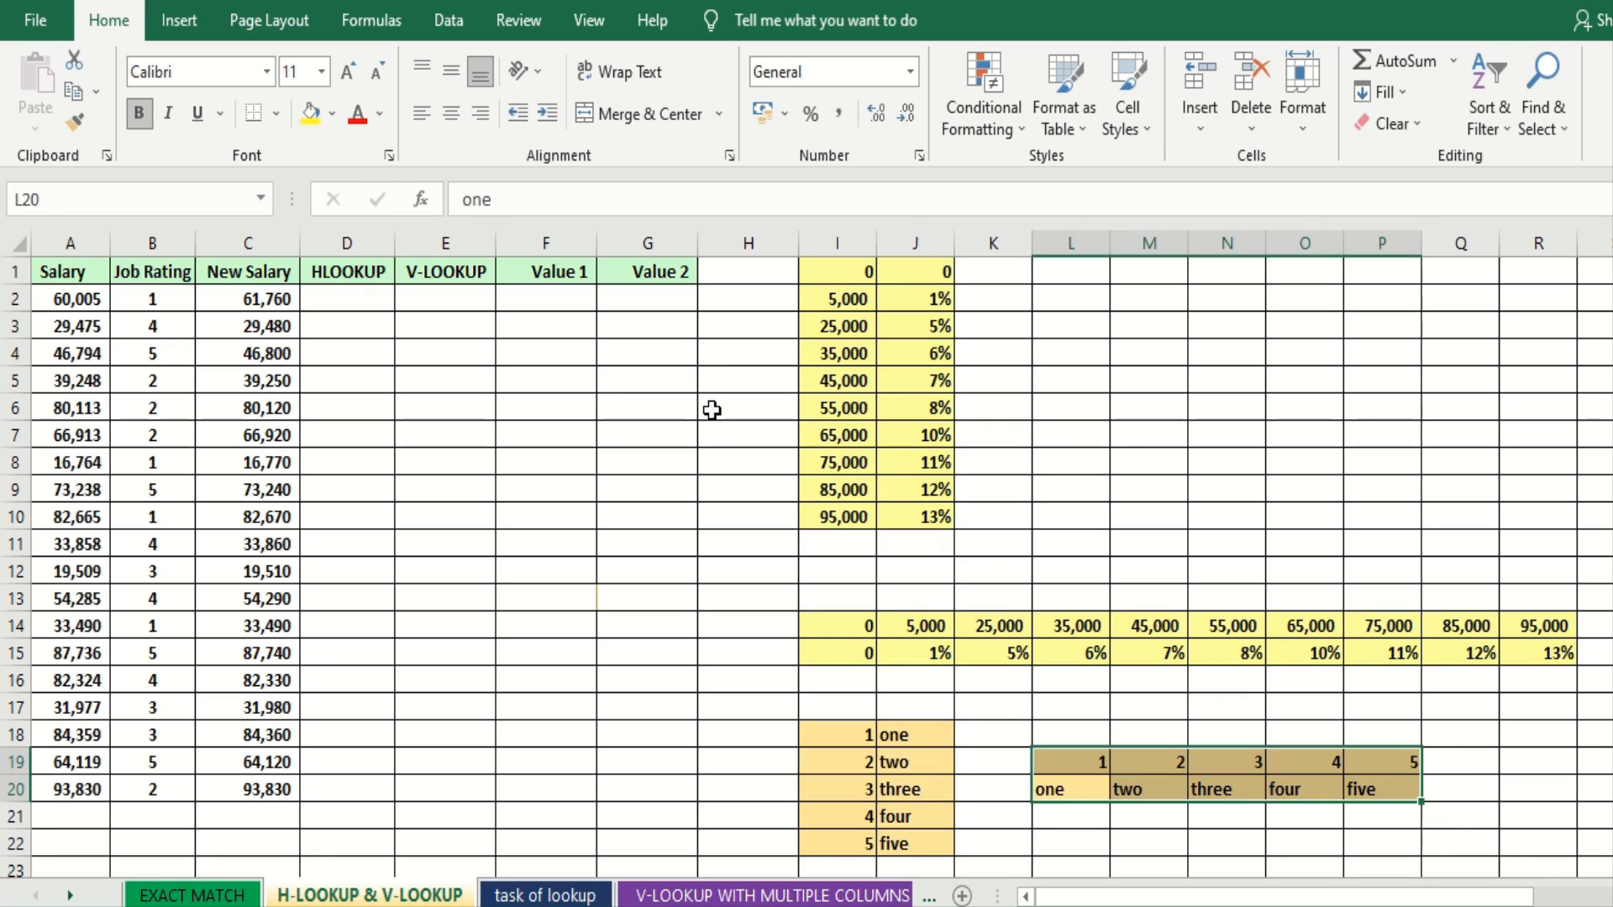
click(329, 299)
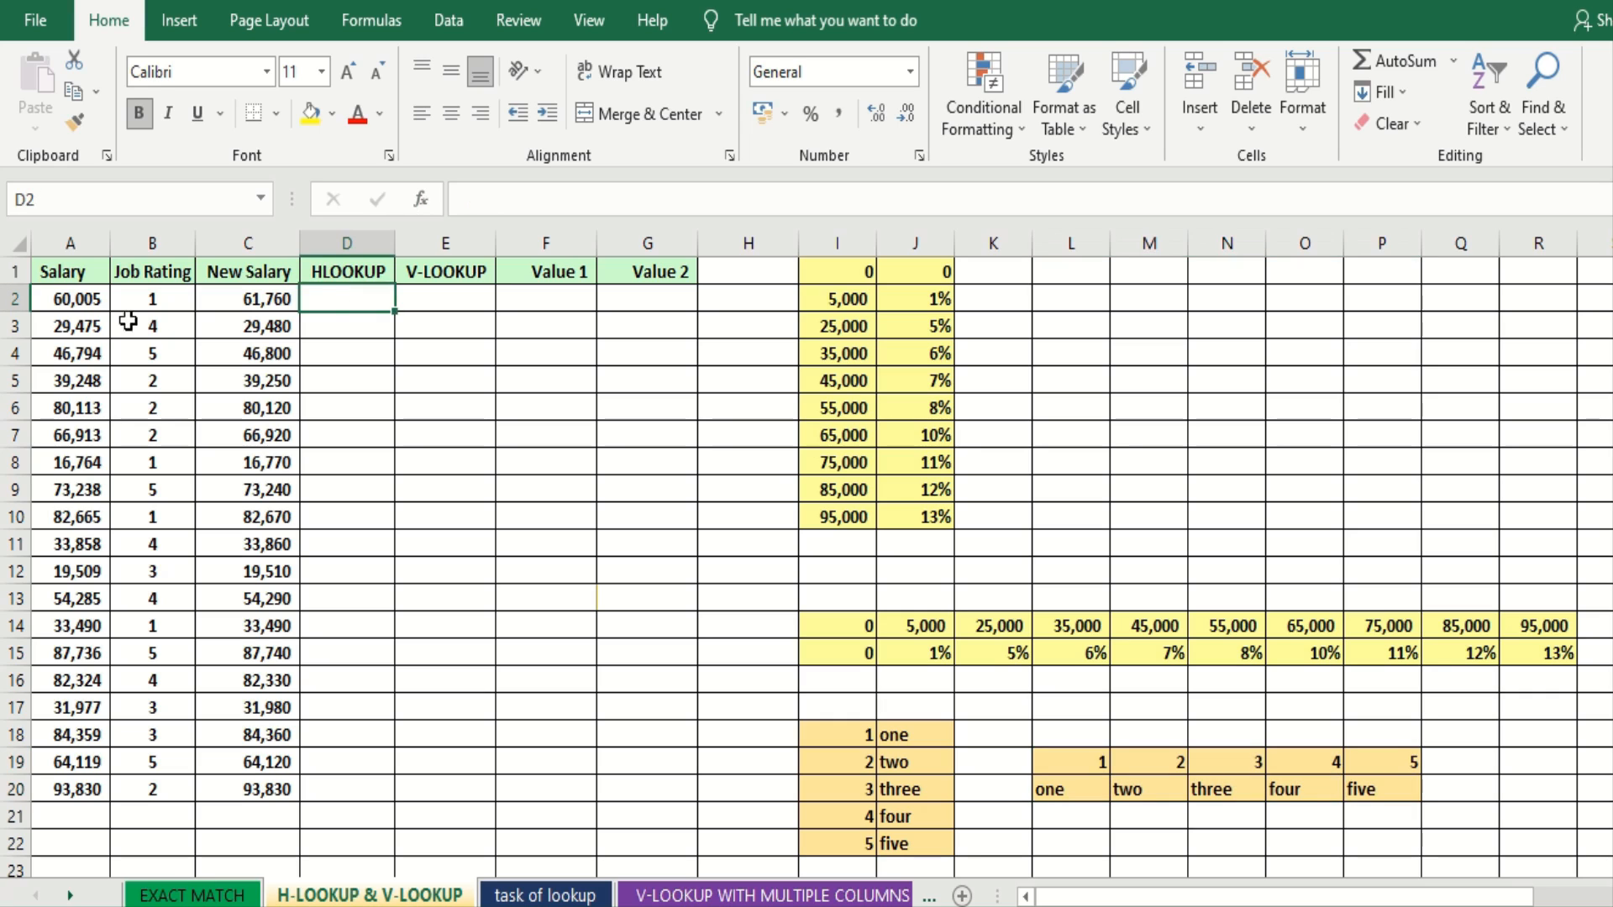
click(65, 269)
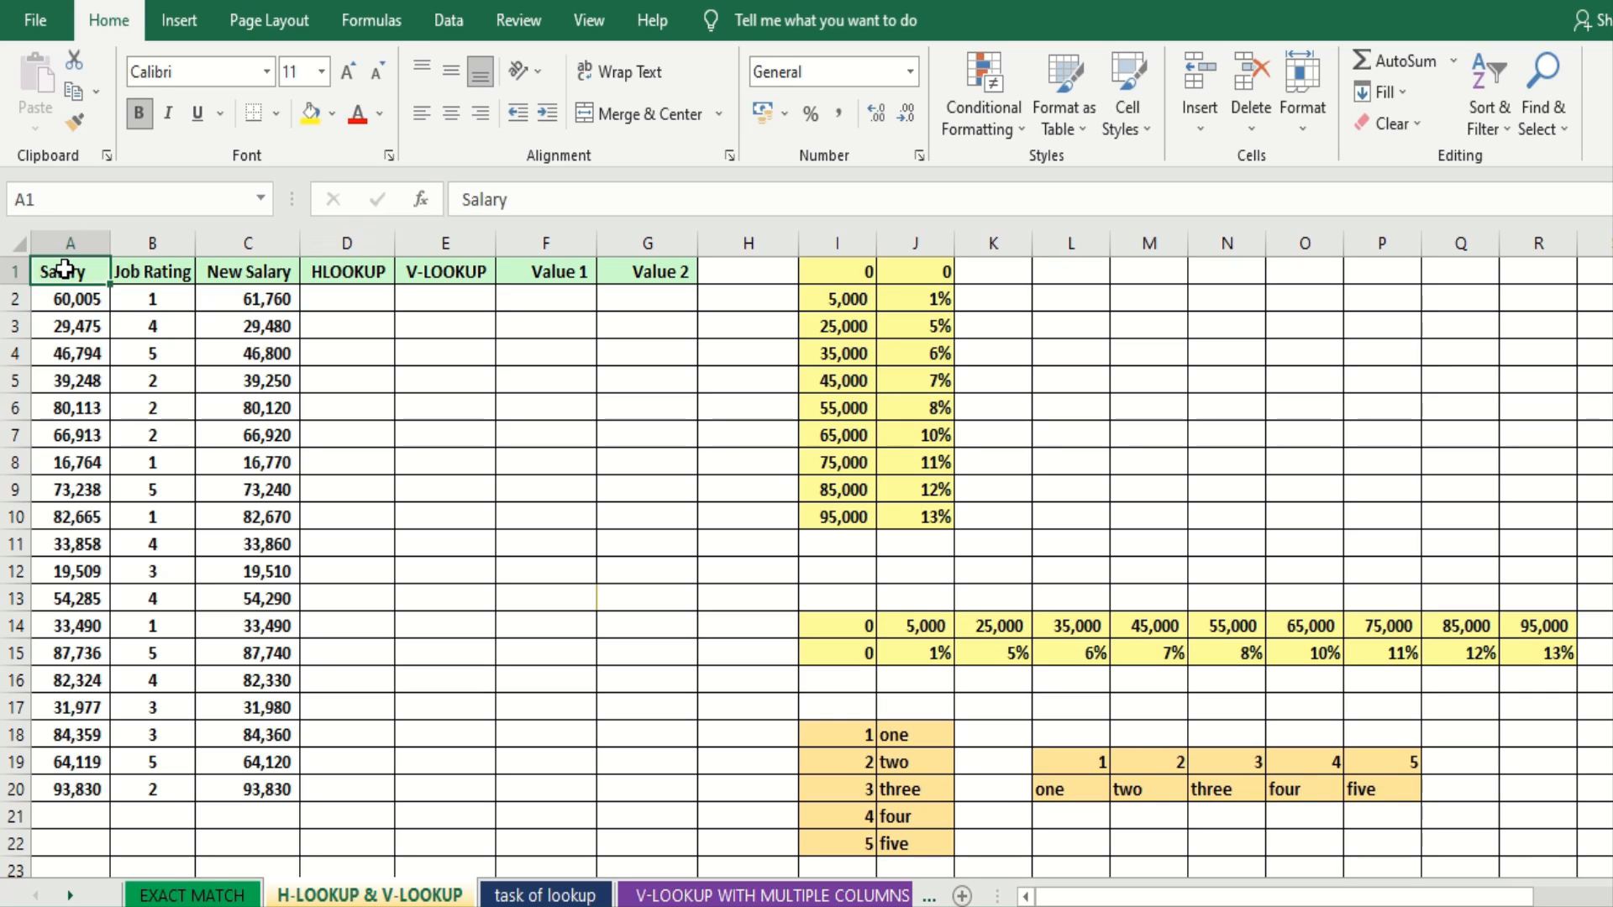
click(119, 273)
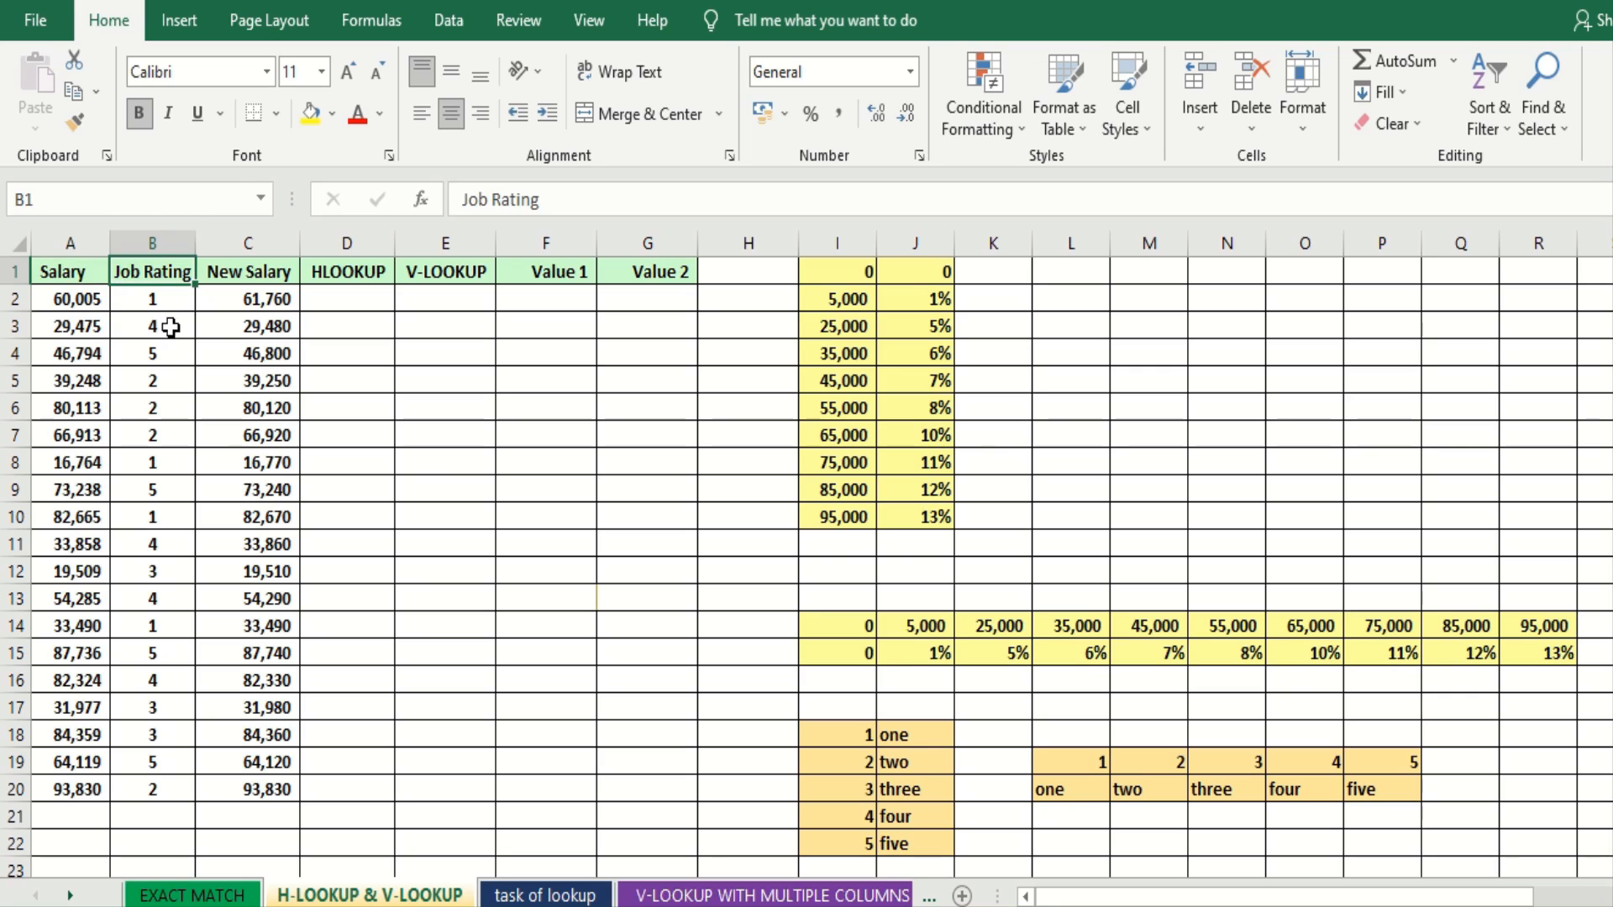
click(64, 304)
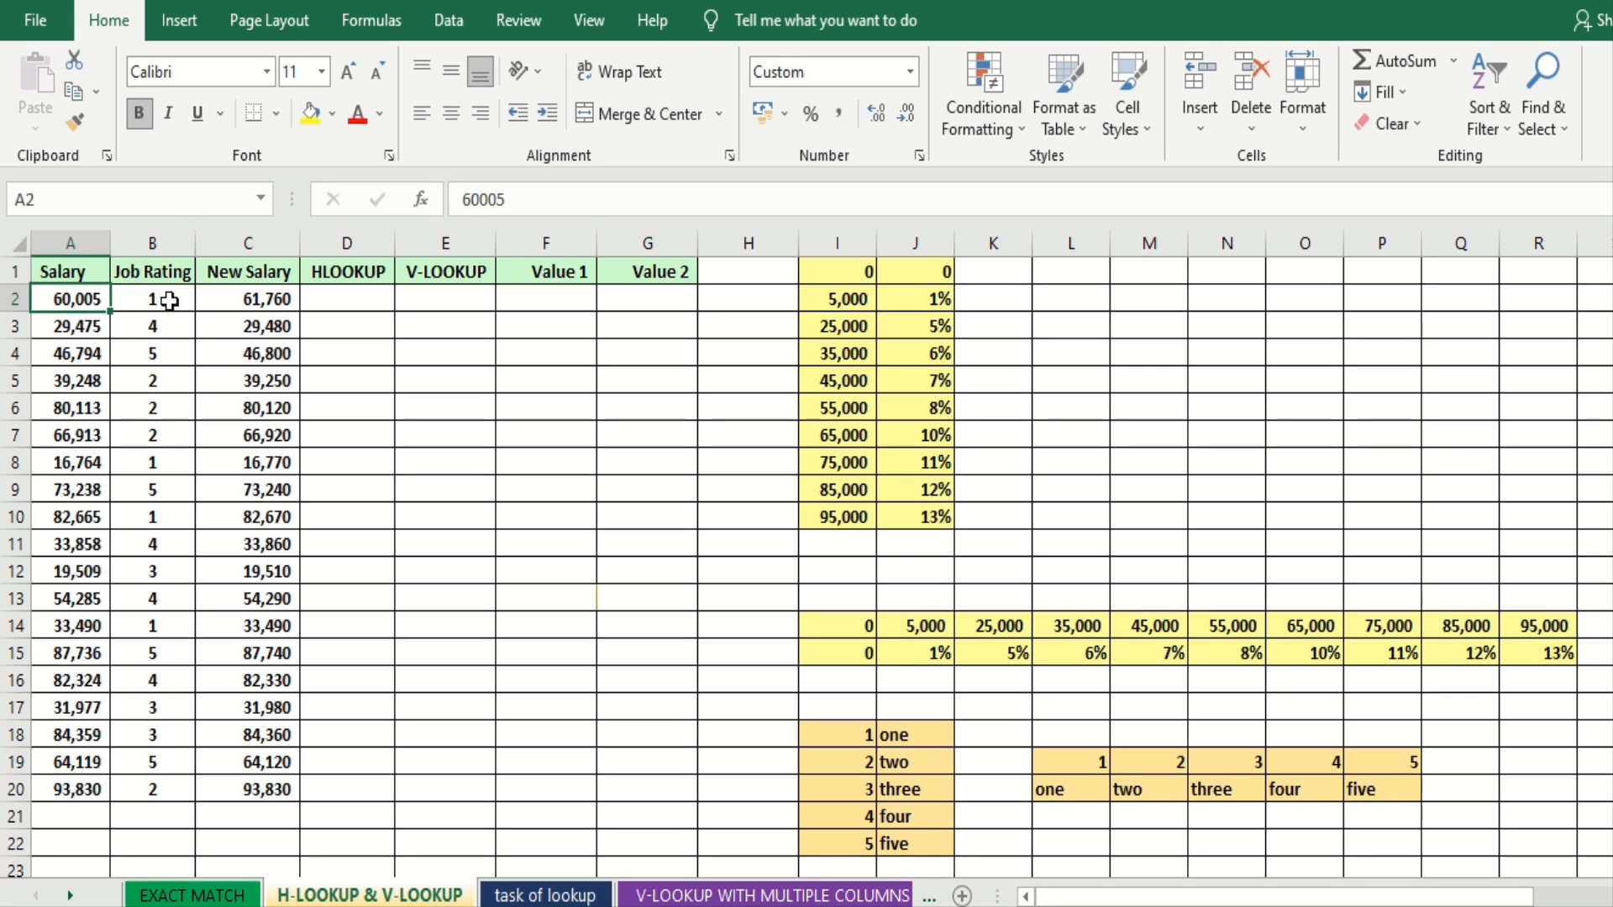
click(87, 243)
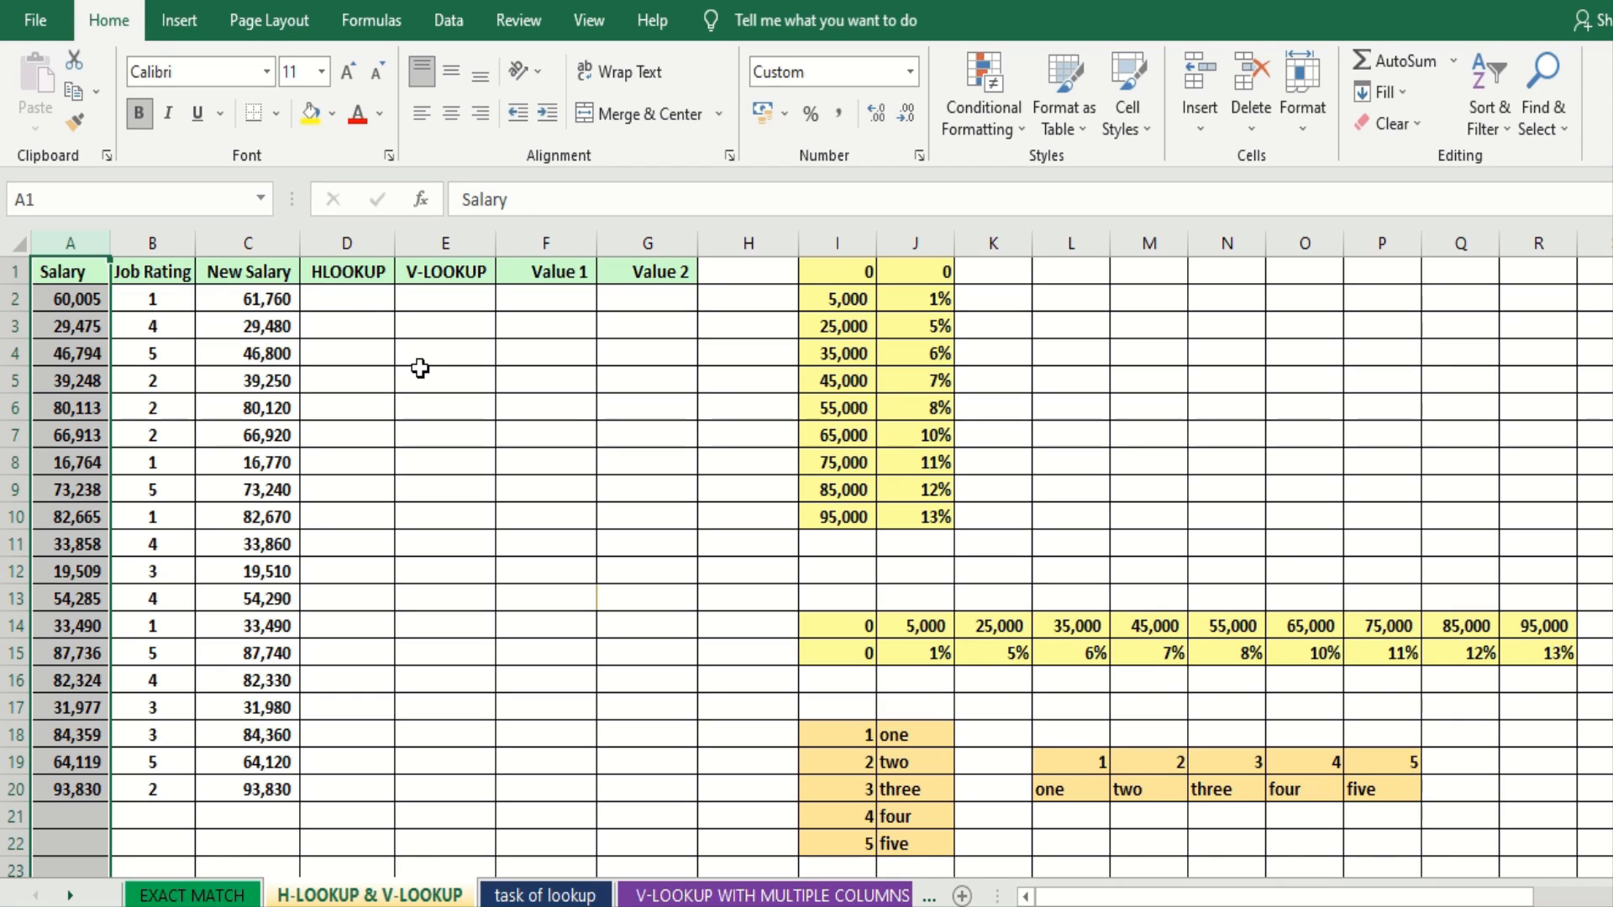
- Examine the salary brackets and their matching percentages in the vertical lookup table I1:J10
drag(840, 271, 936, 515)
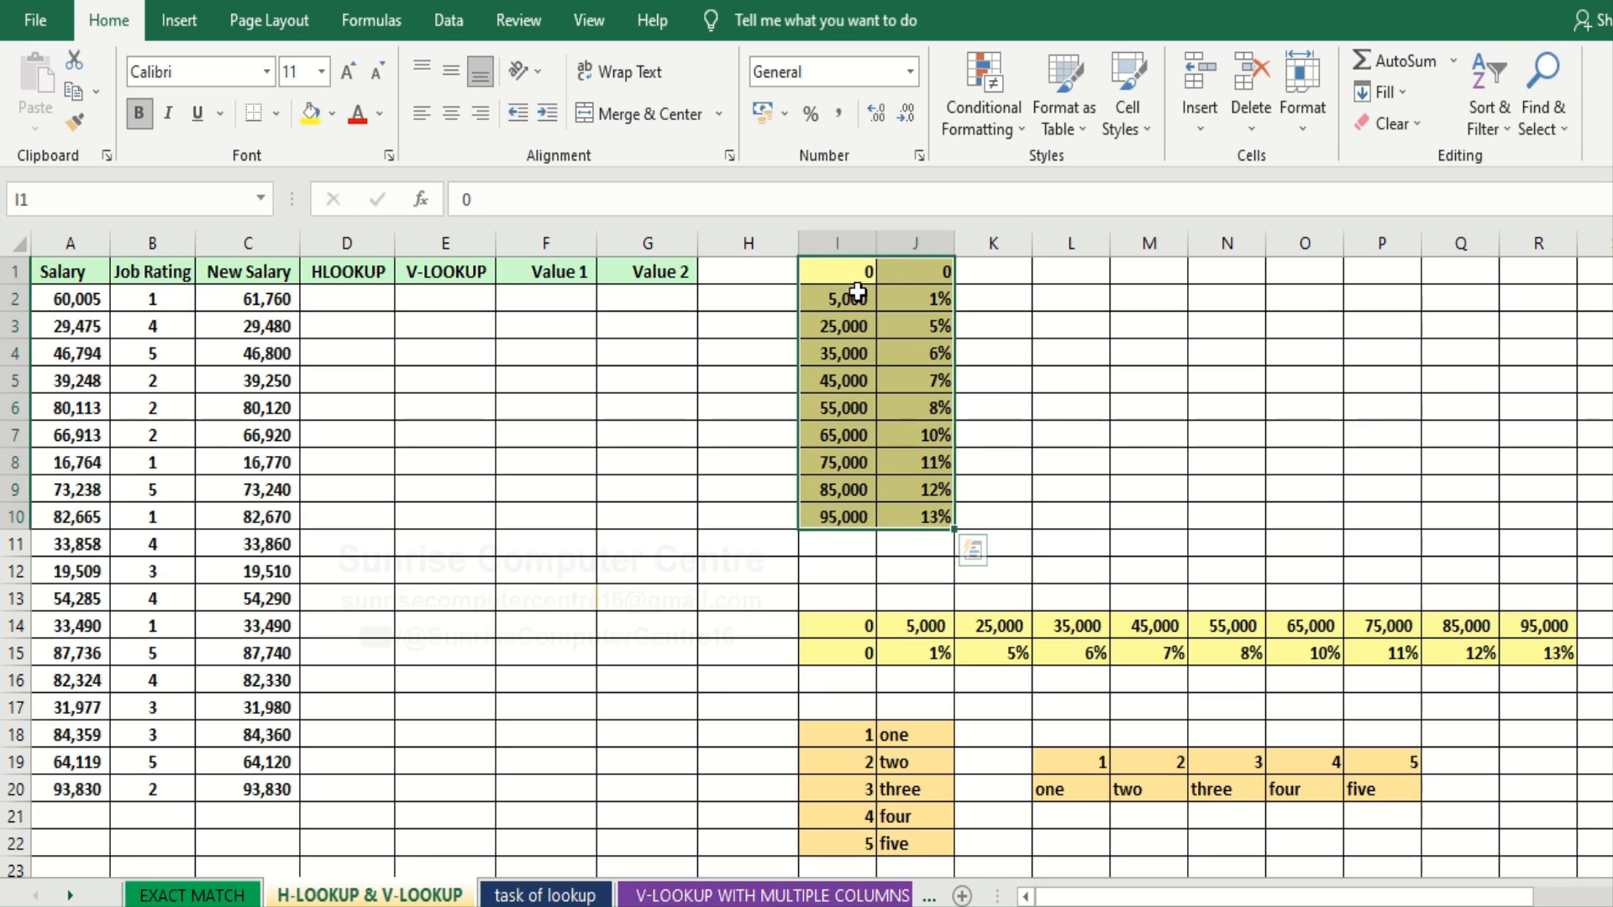
click(941, 300)
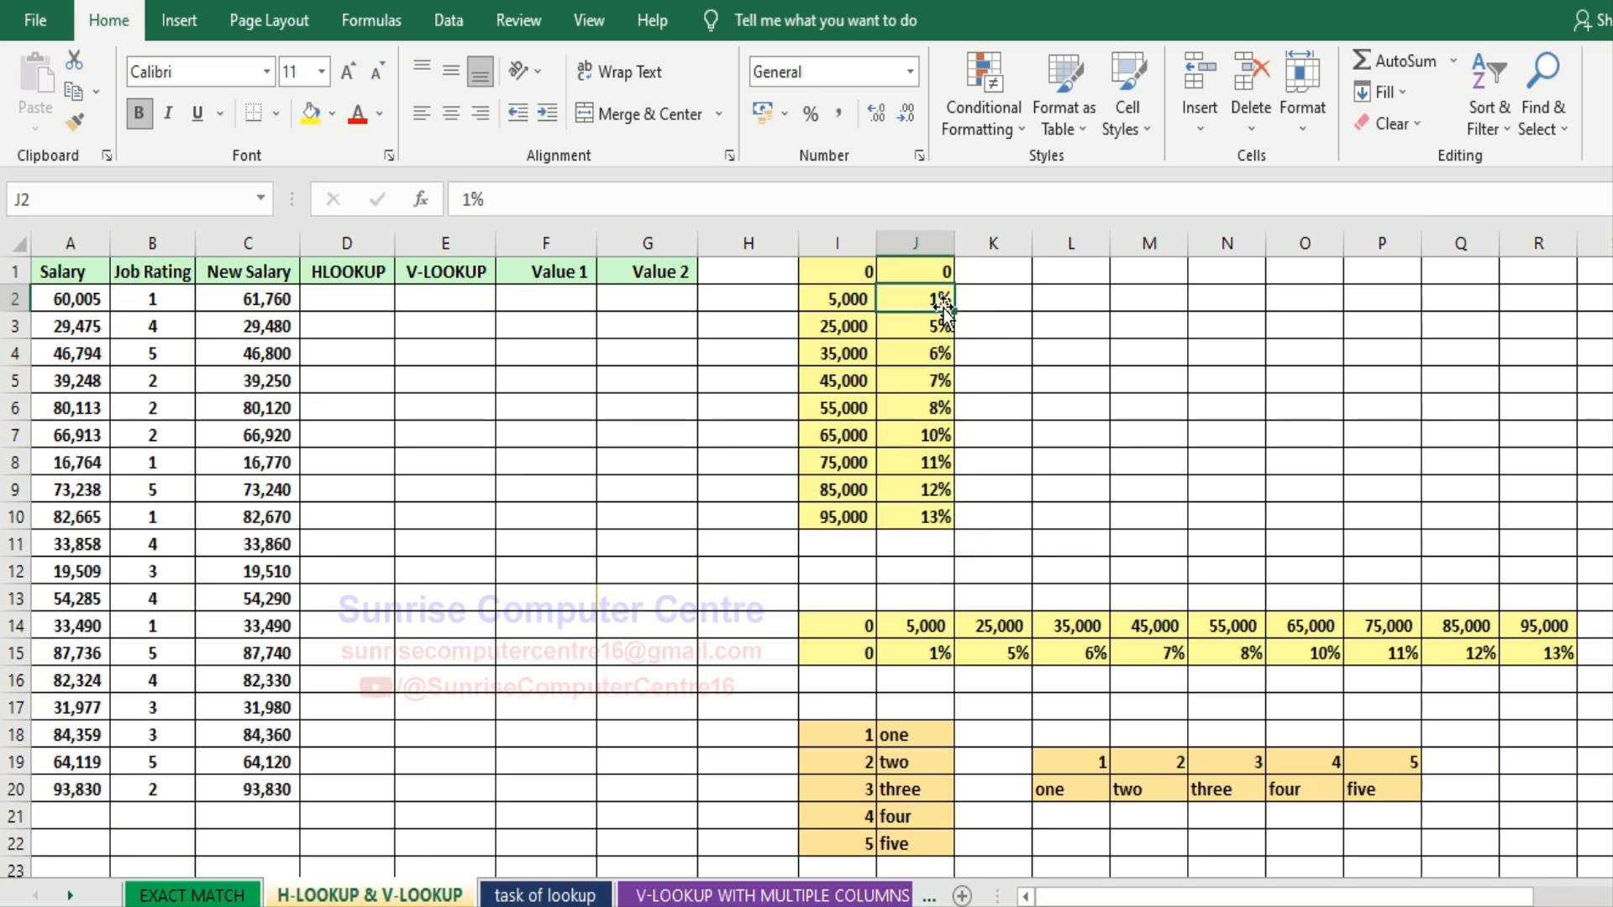
click(833, 329)
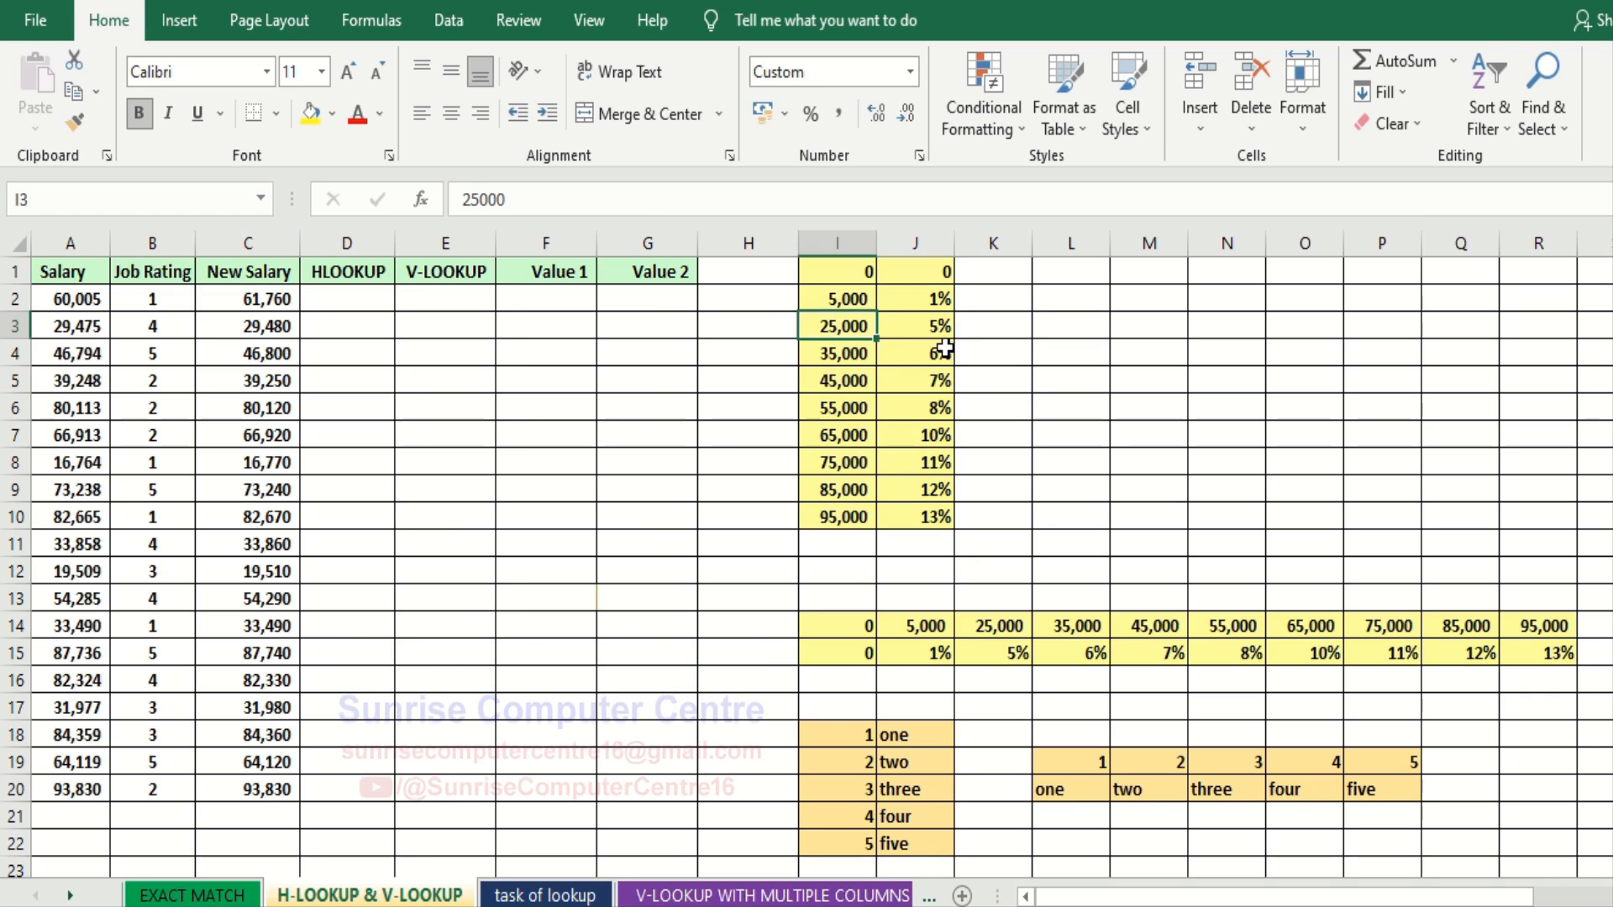
click(842, 357)
click(943, 324)
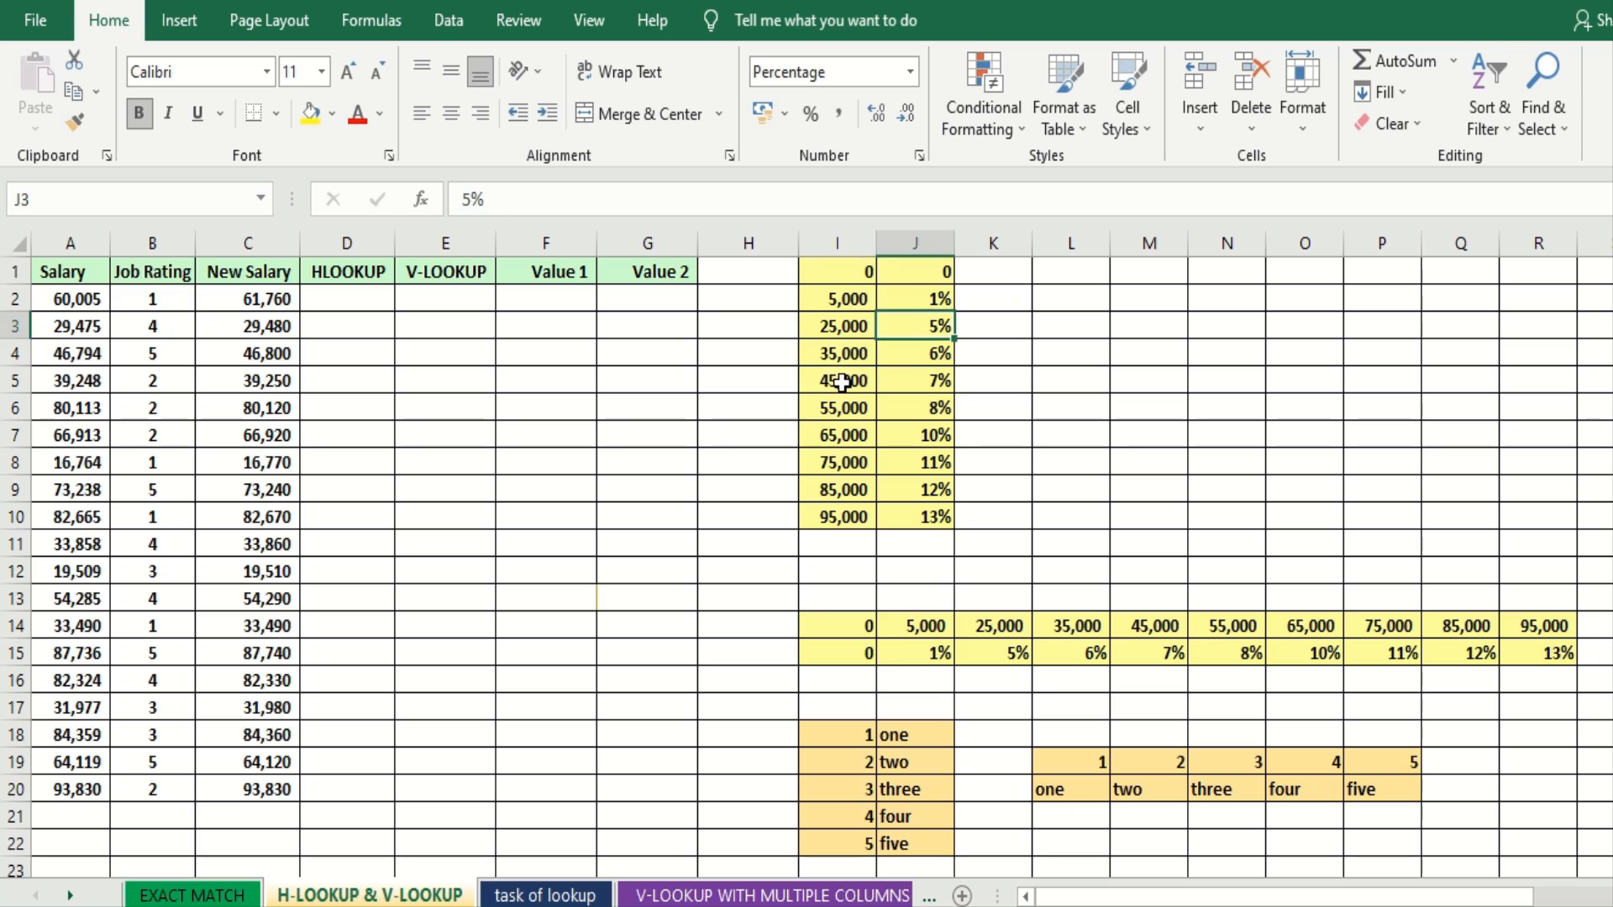
click(850, 351)
click(847, 380)
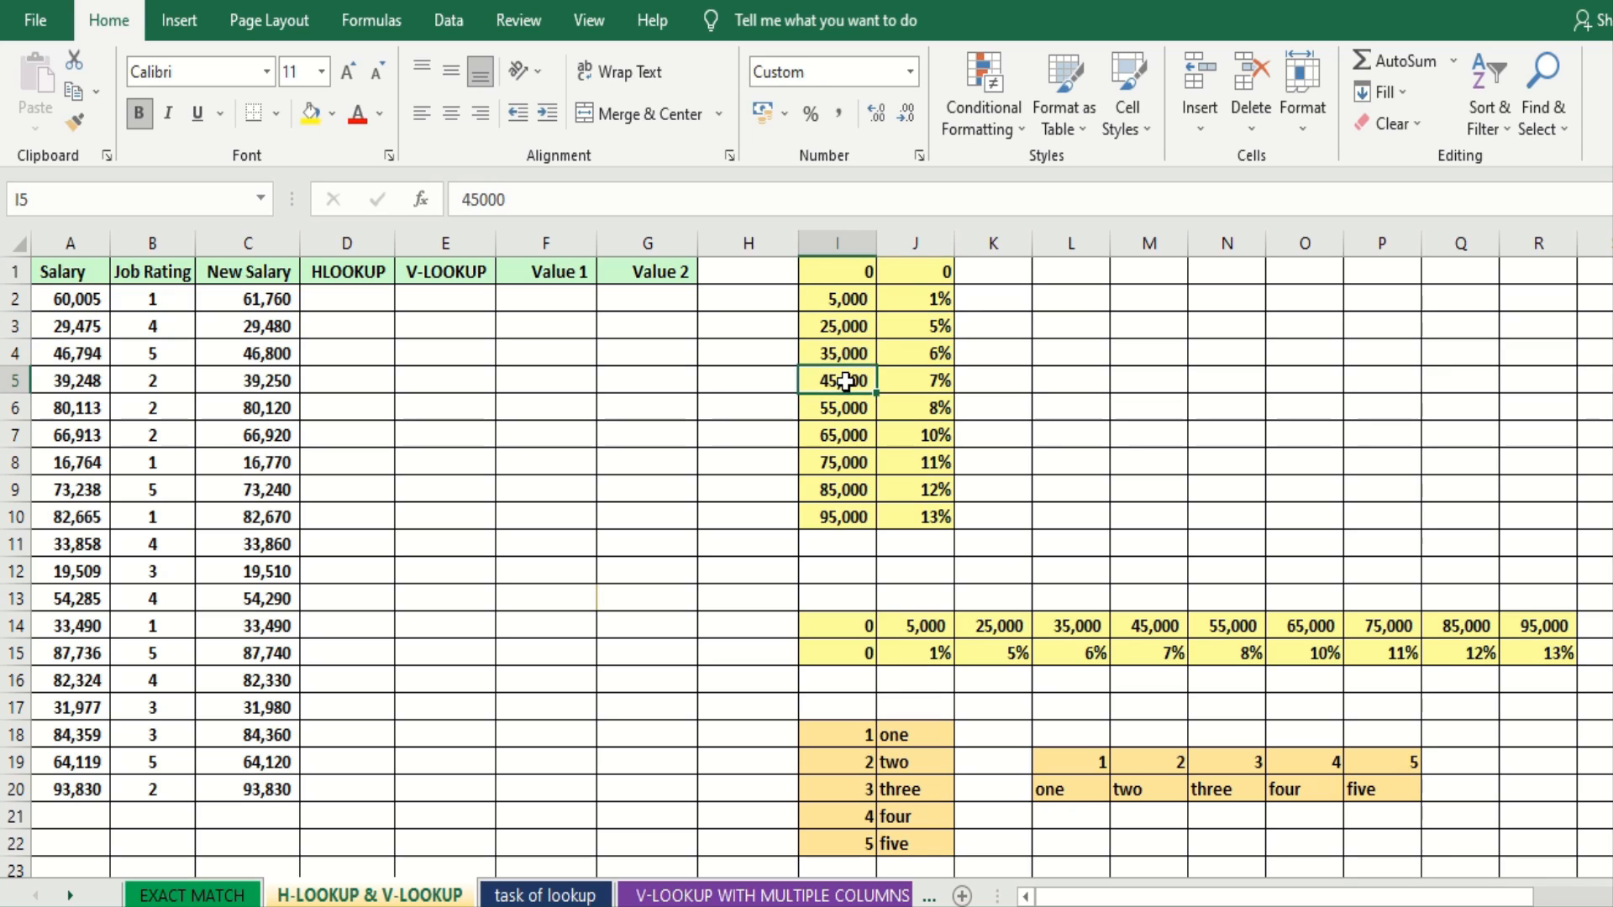
click(924, 353)
drag(845, 380, 845, 409)
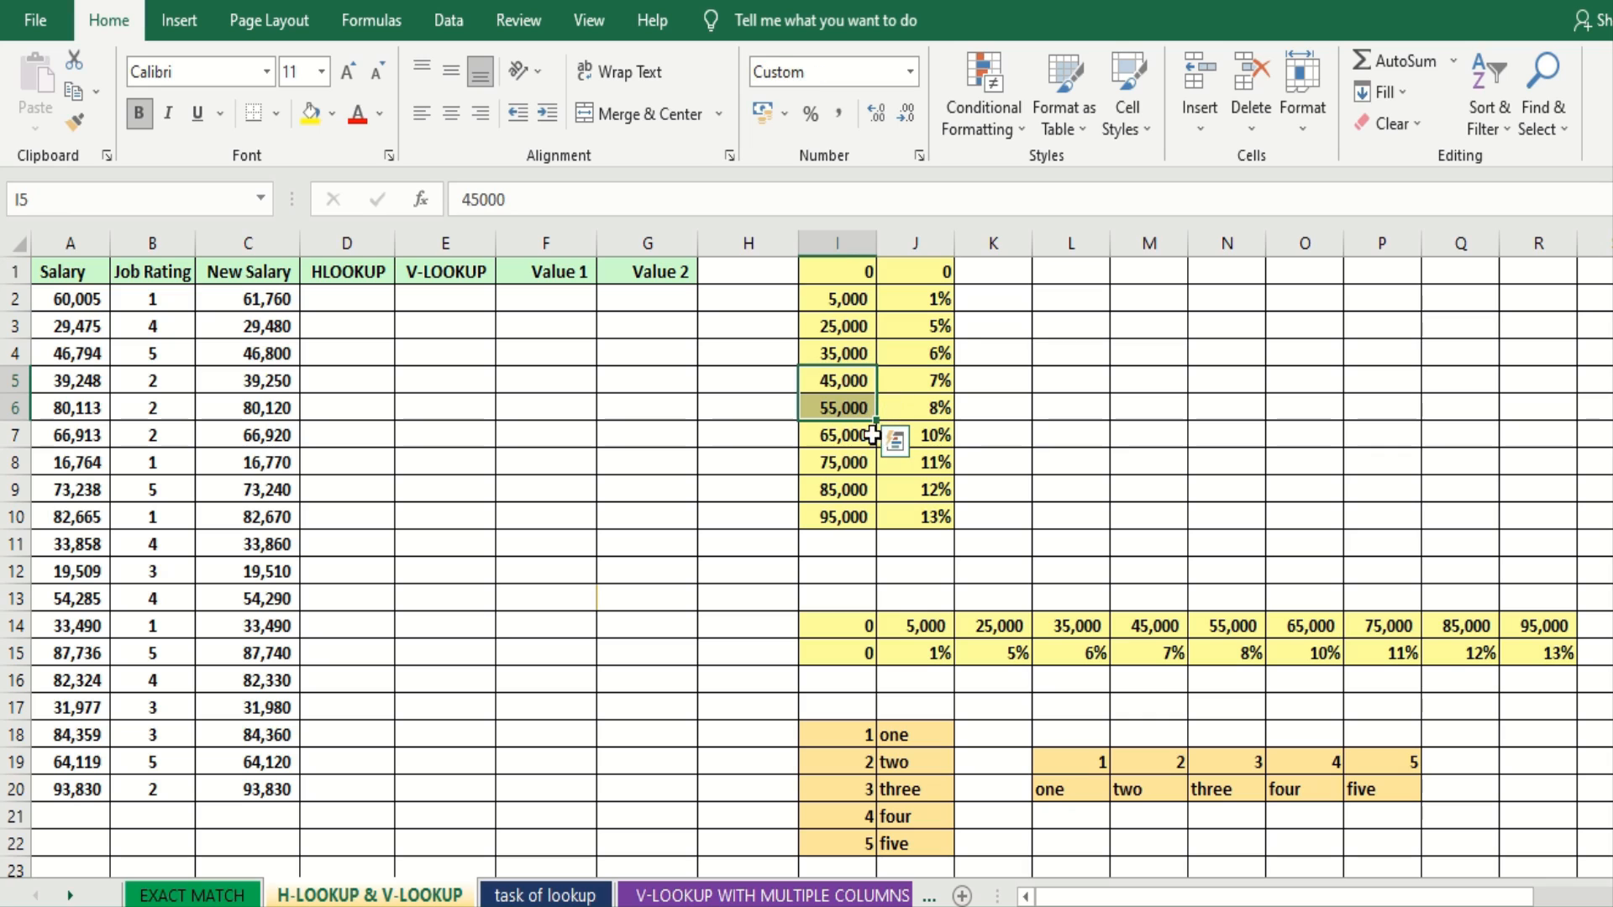
click(832, 517)
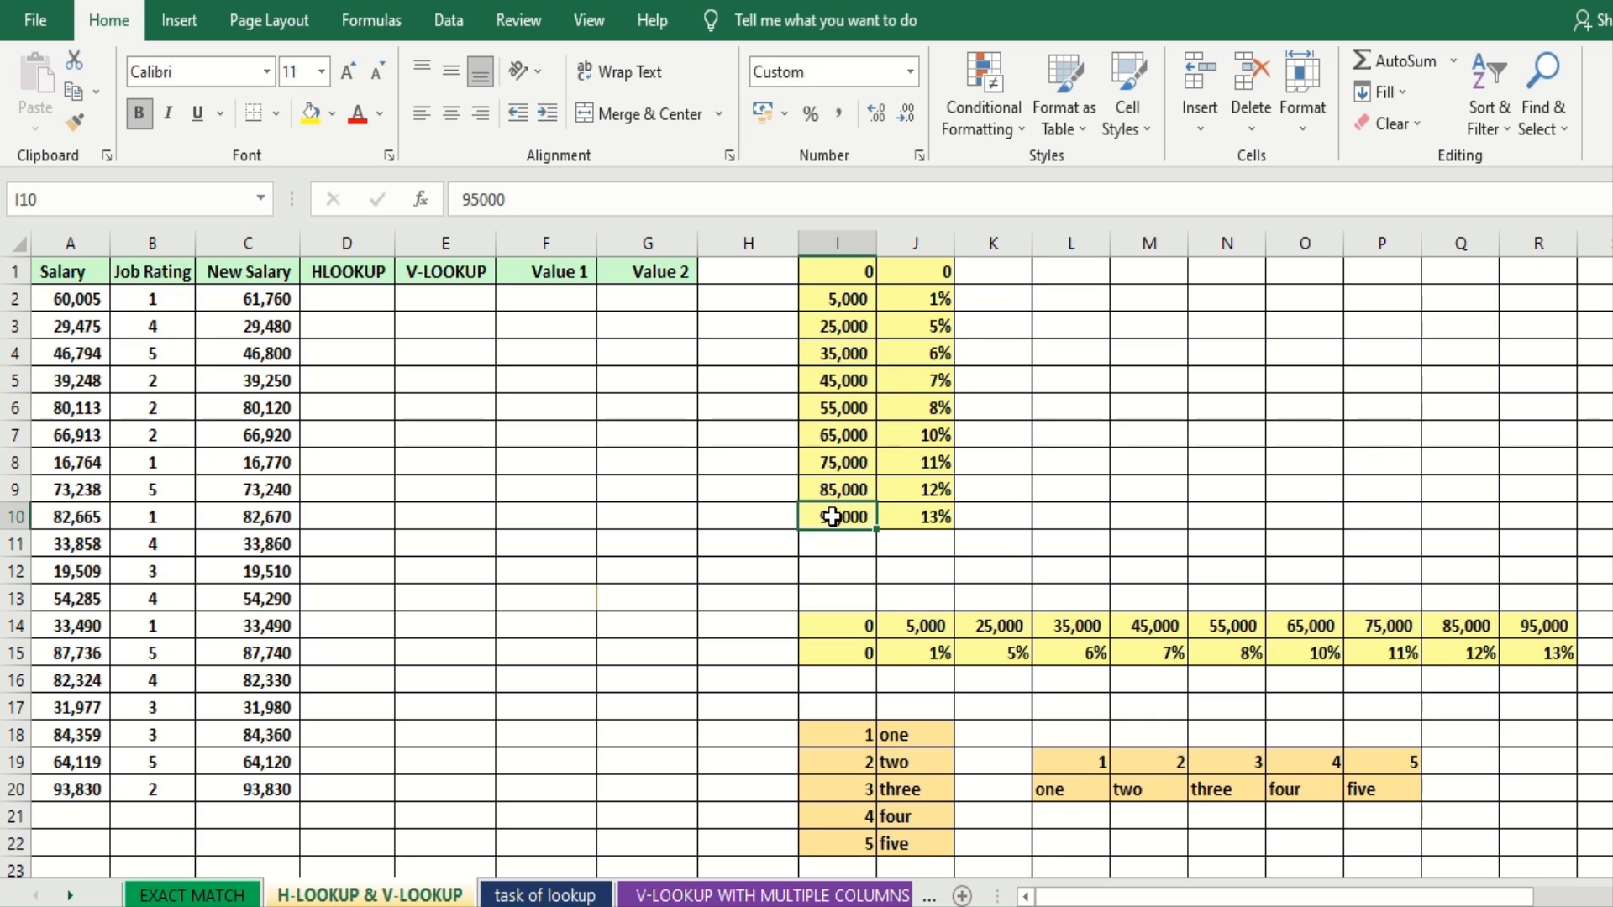
- Enter =HLOOKUP(A2,I14:R15,2,1) in D2 and fill it down the HLOOKUP column to D20
click(335, 303)
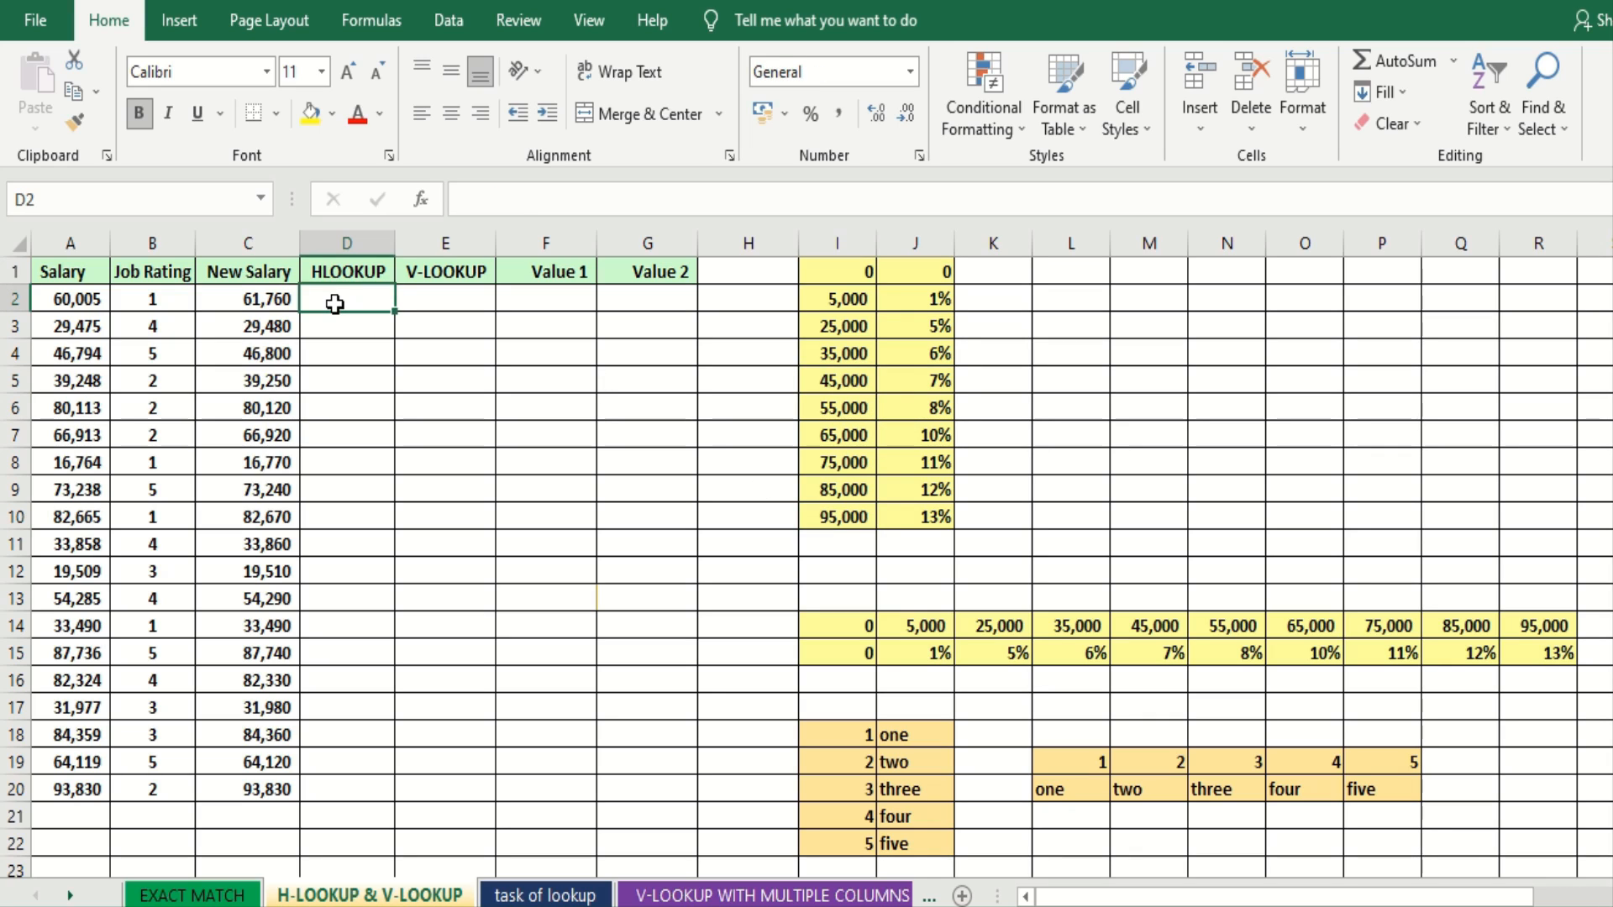
text(=hlo)
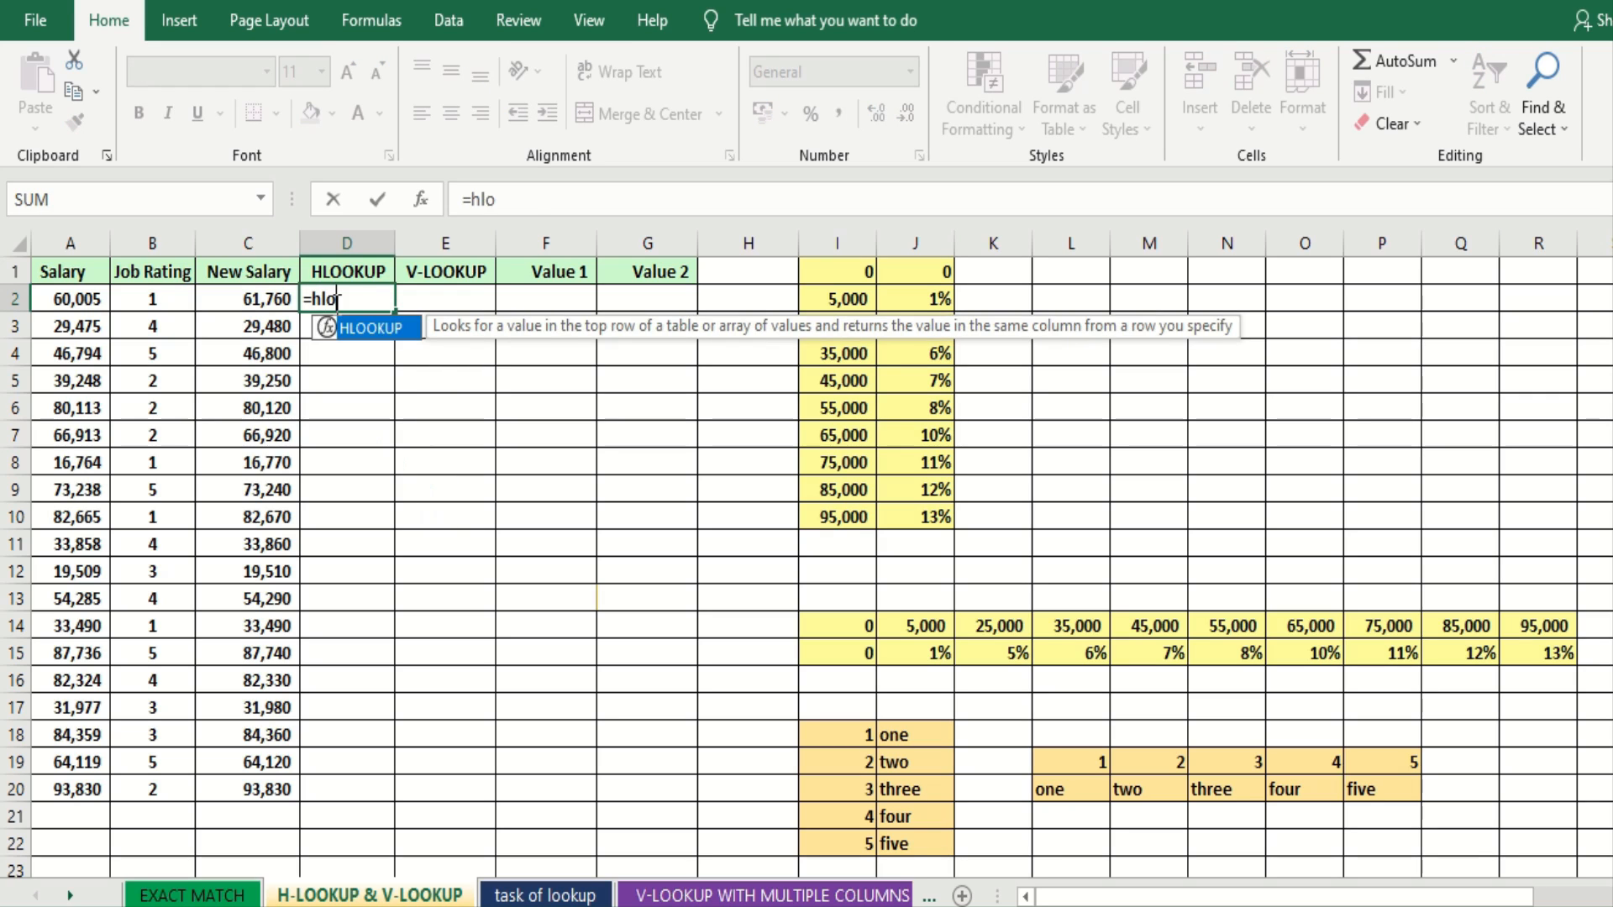
key(Tab)
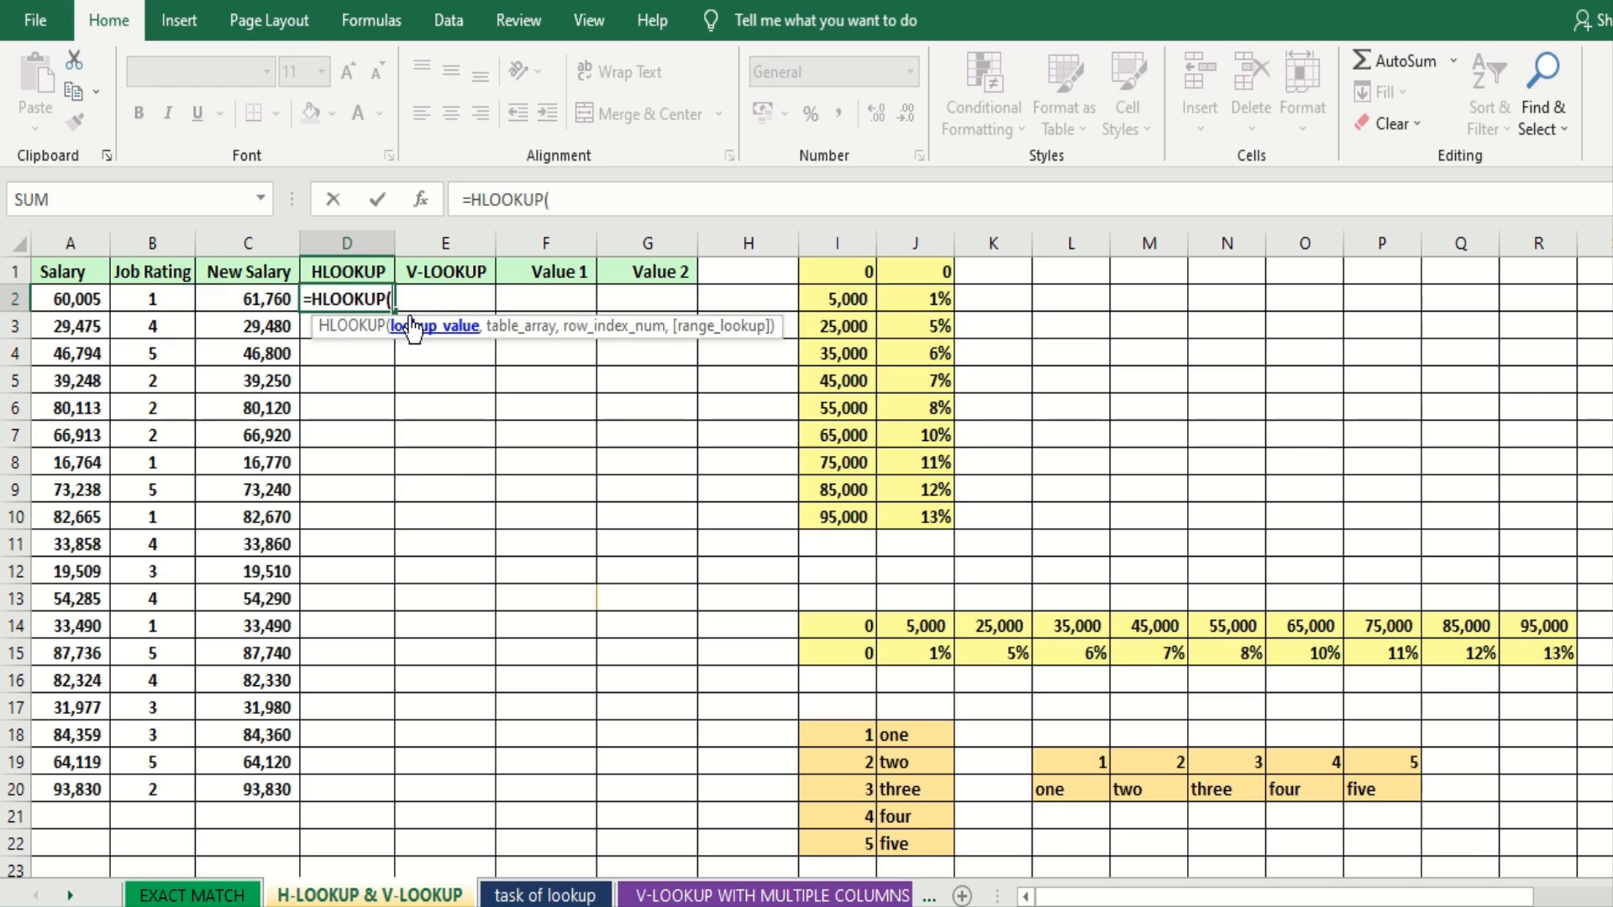
click(100, 297)
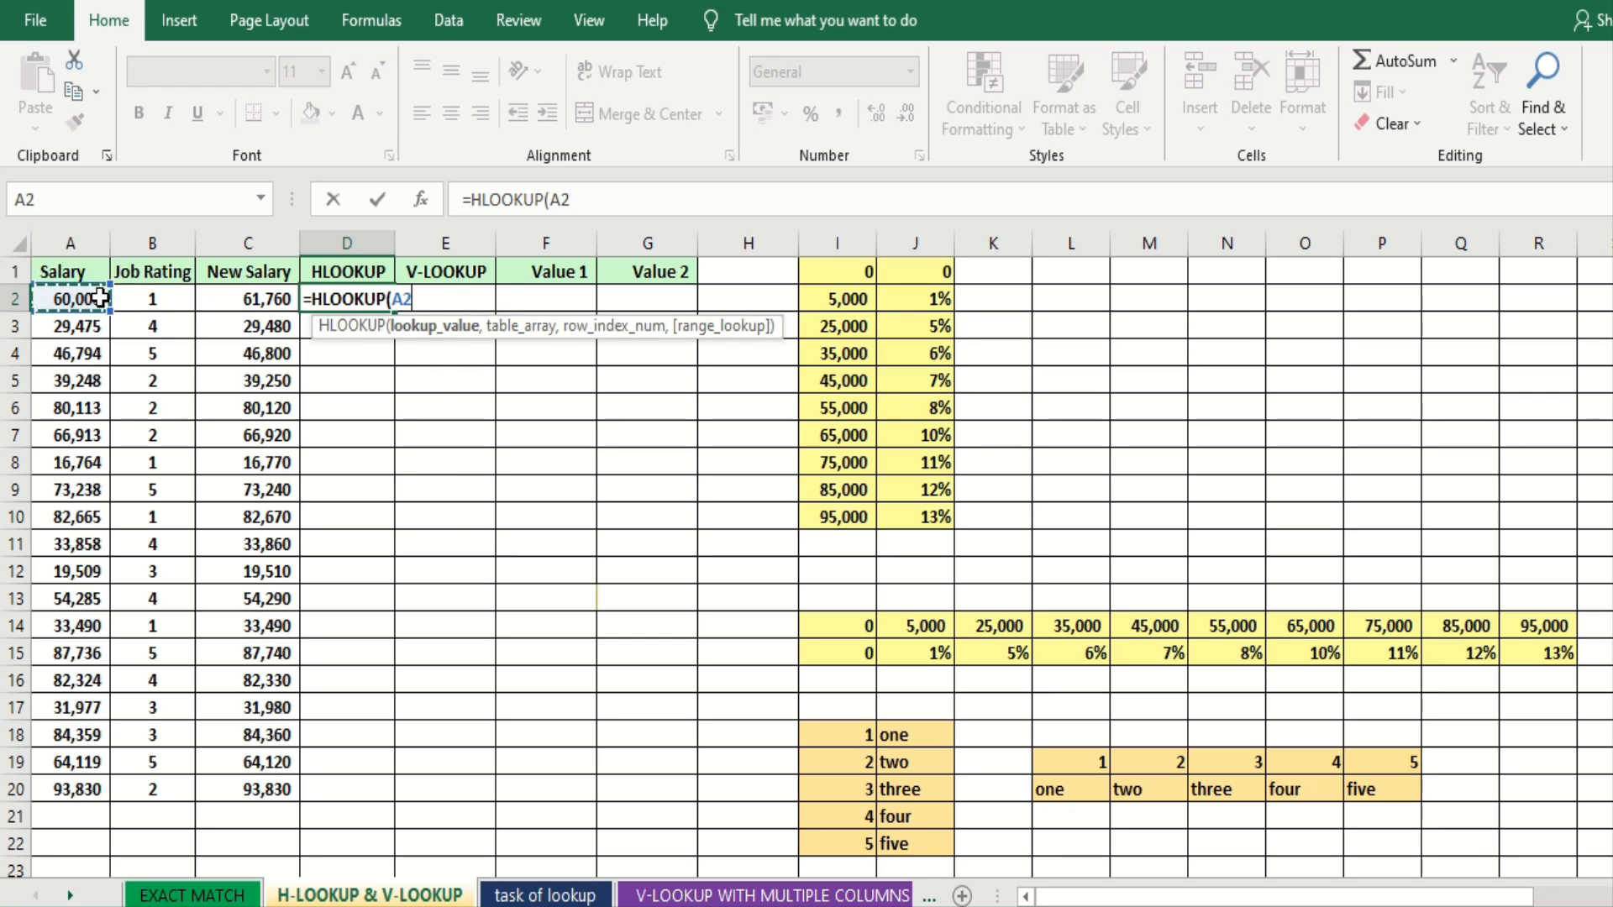
text(,)
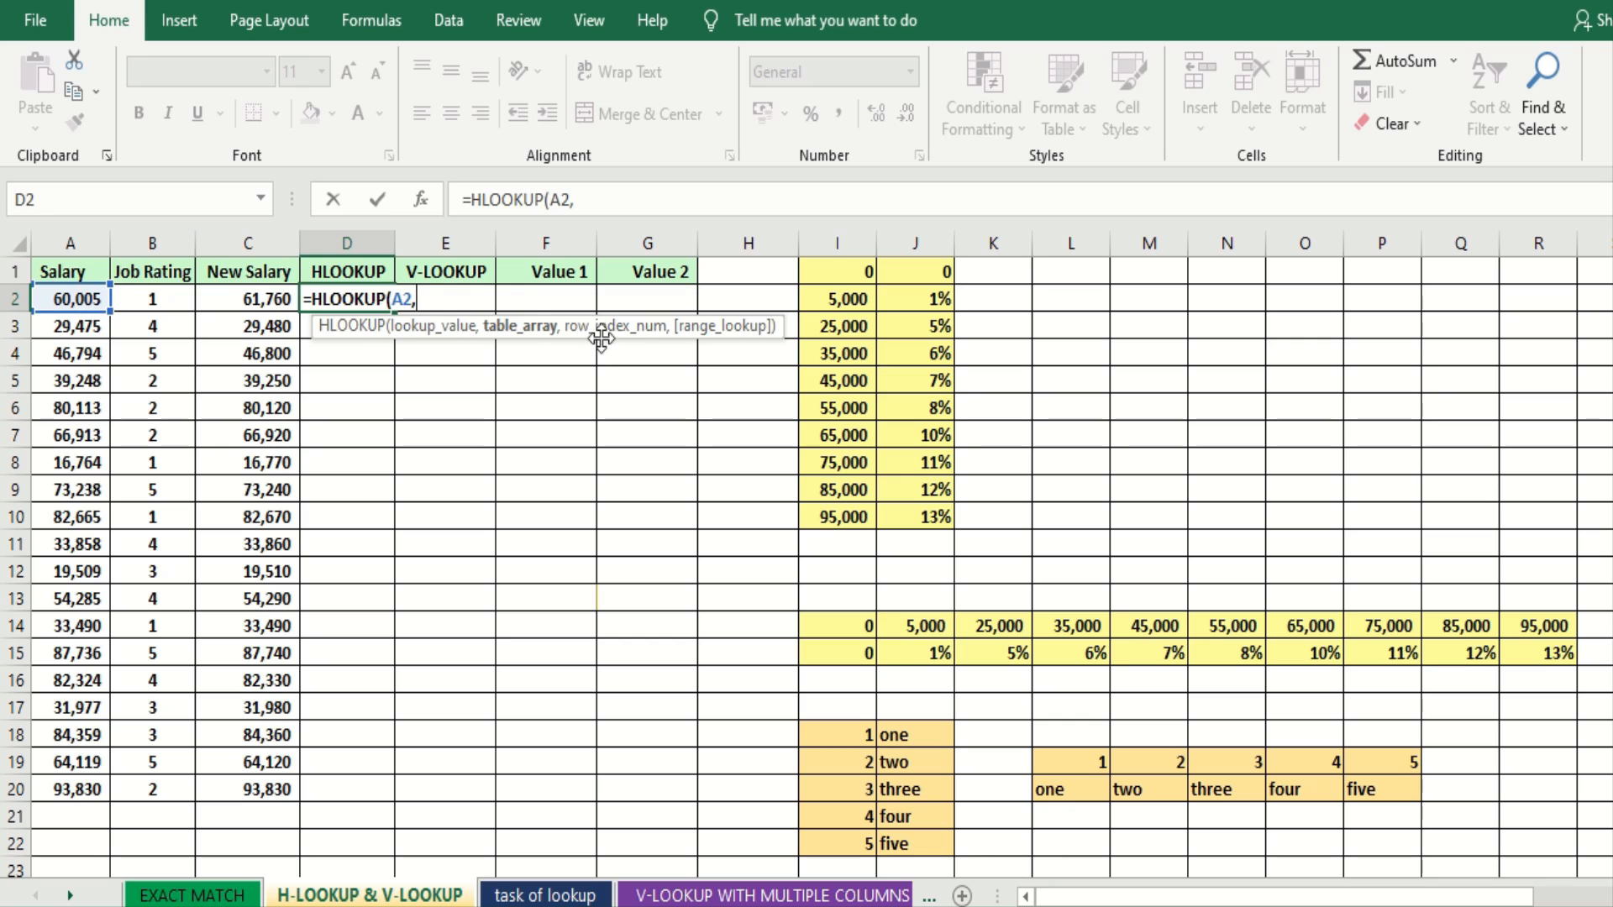
drag(854, 623, 1537, 652)
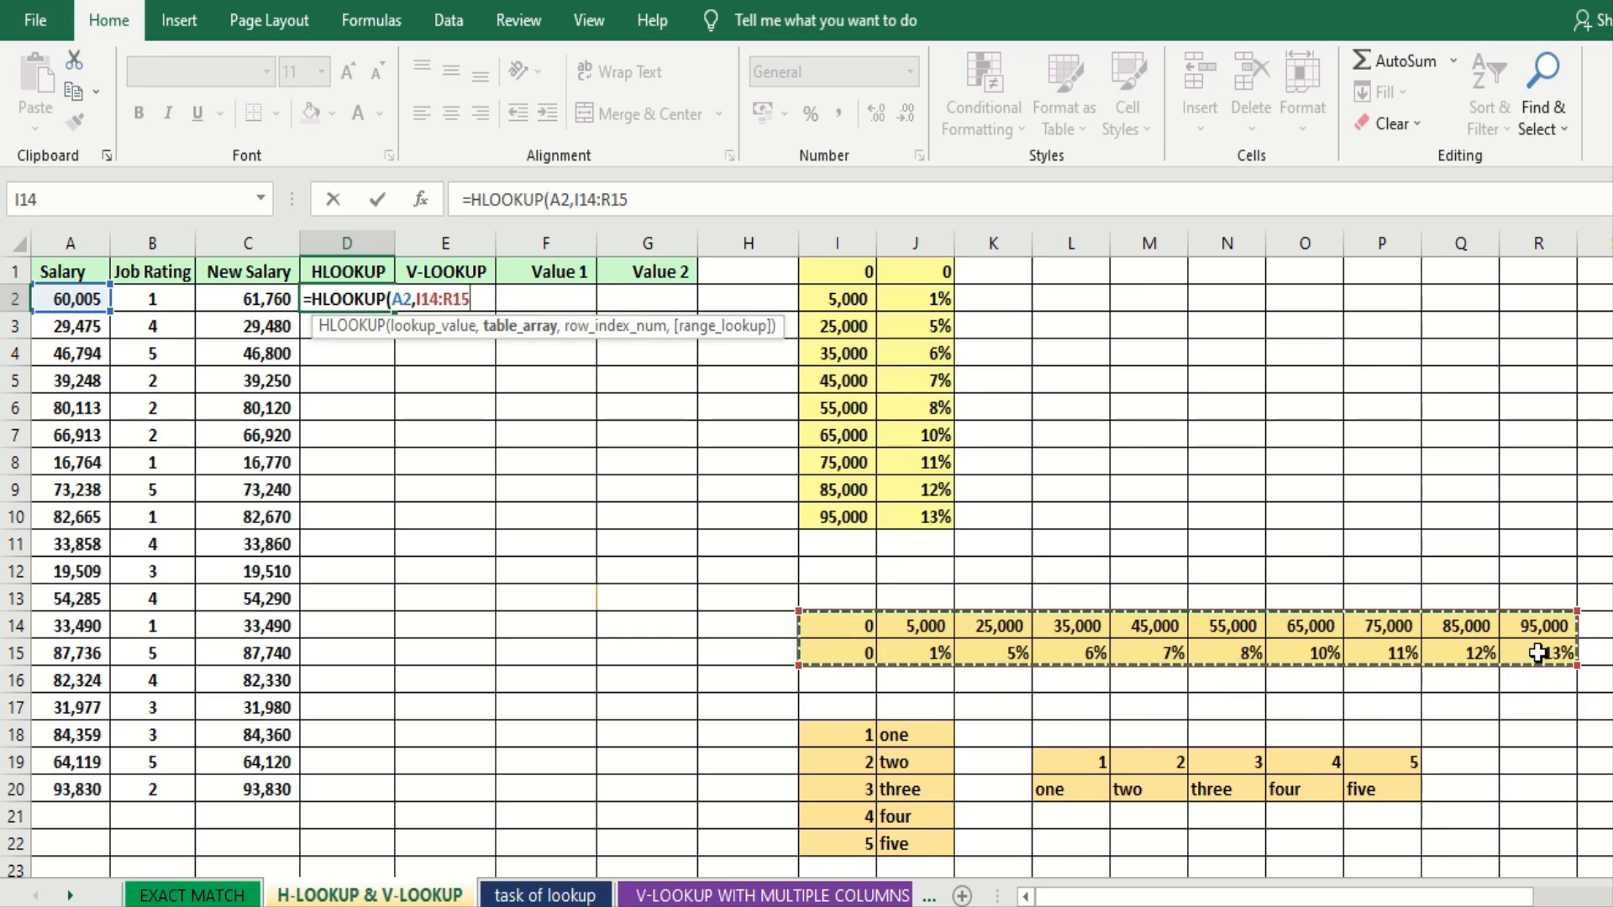
text(,)
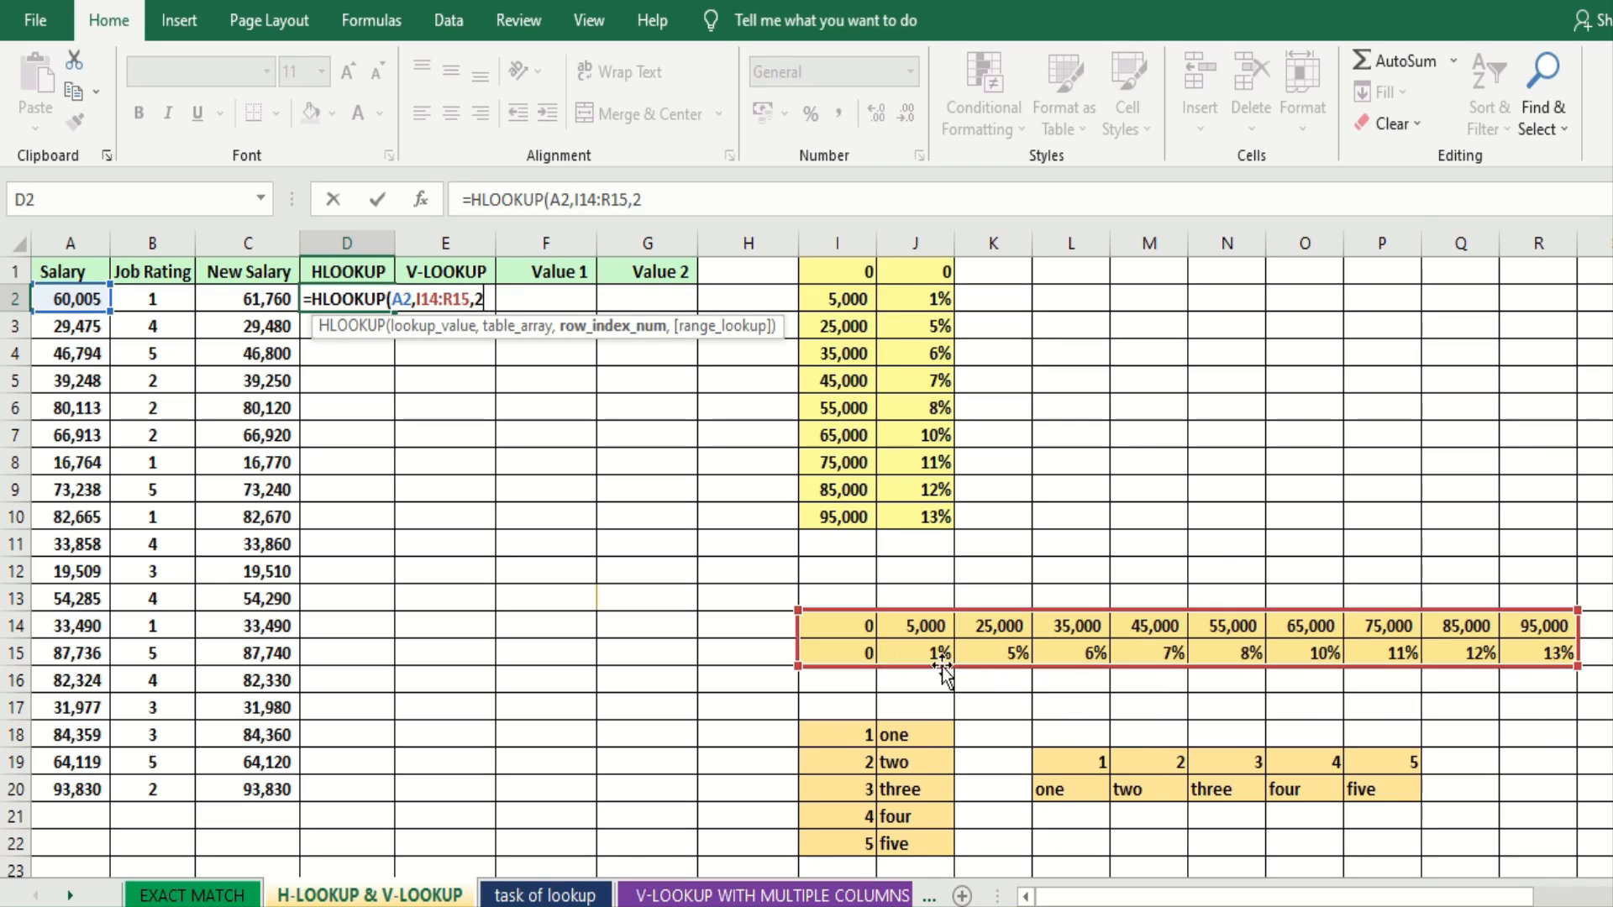
text(2,1)
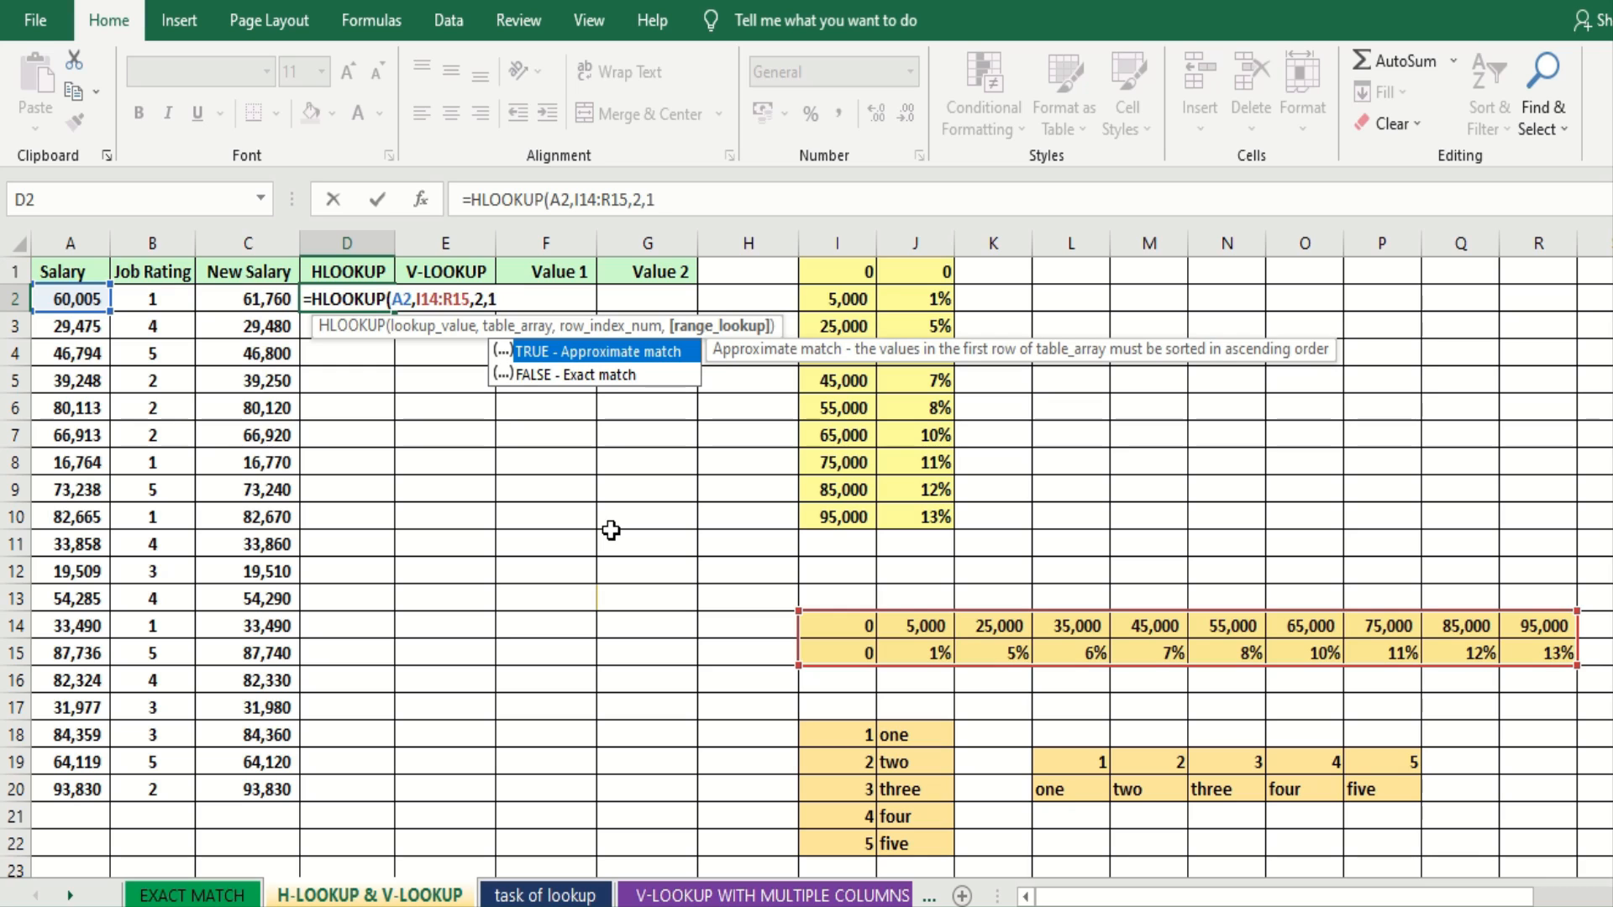
text())
key(Return)
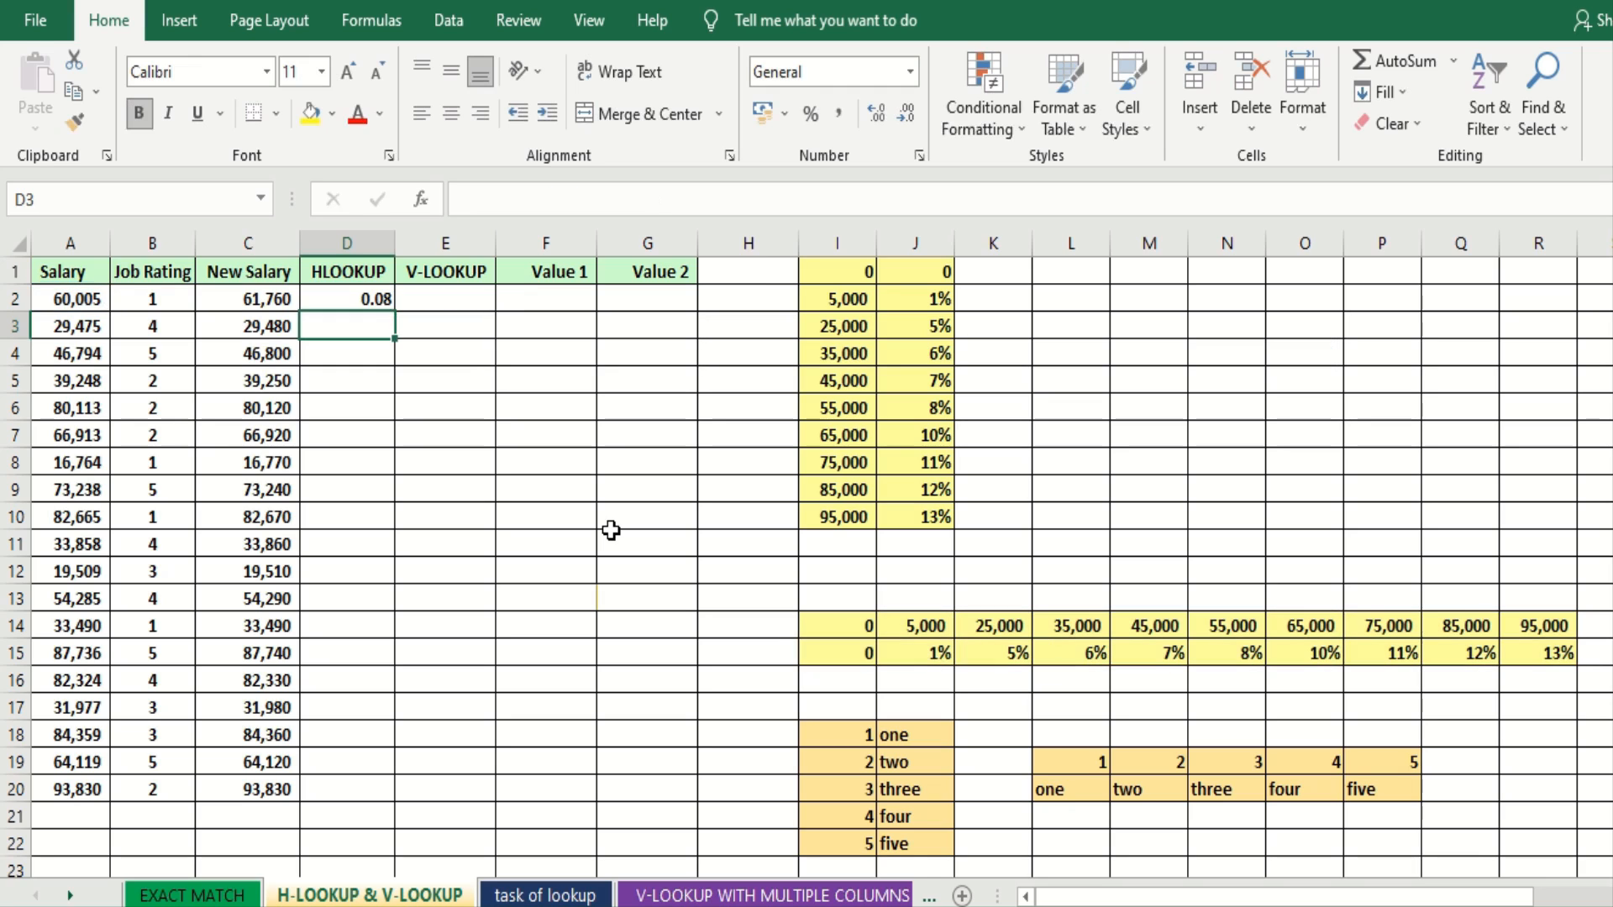
click(373, 304)
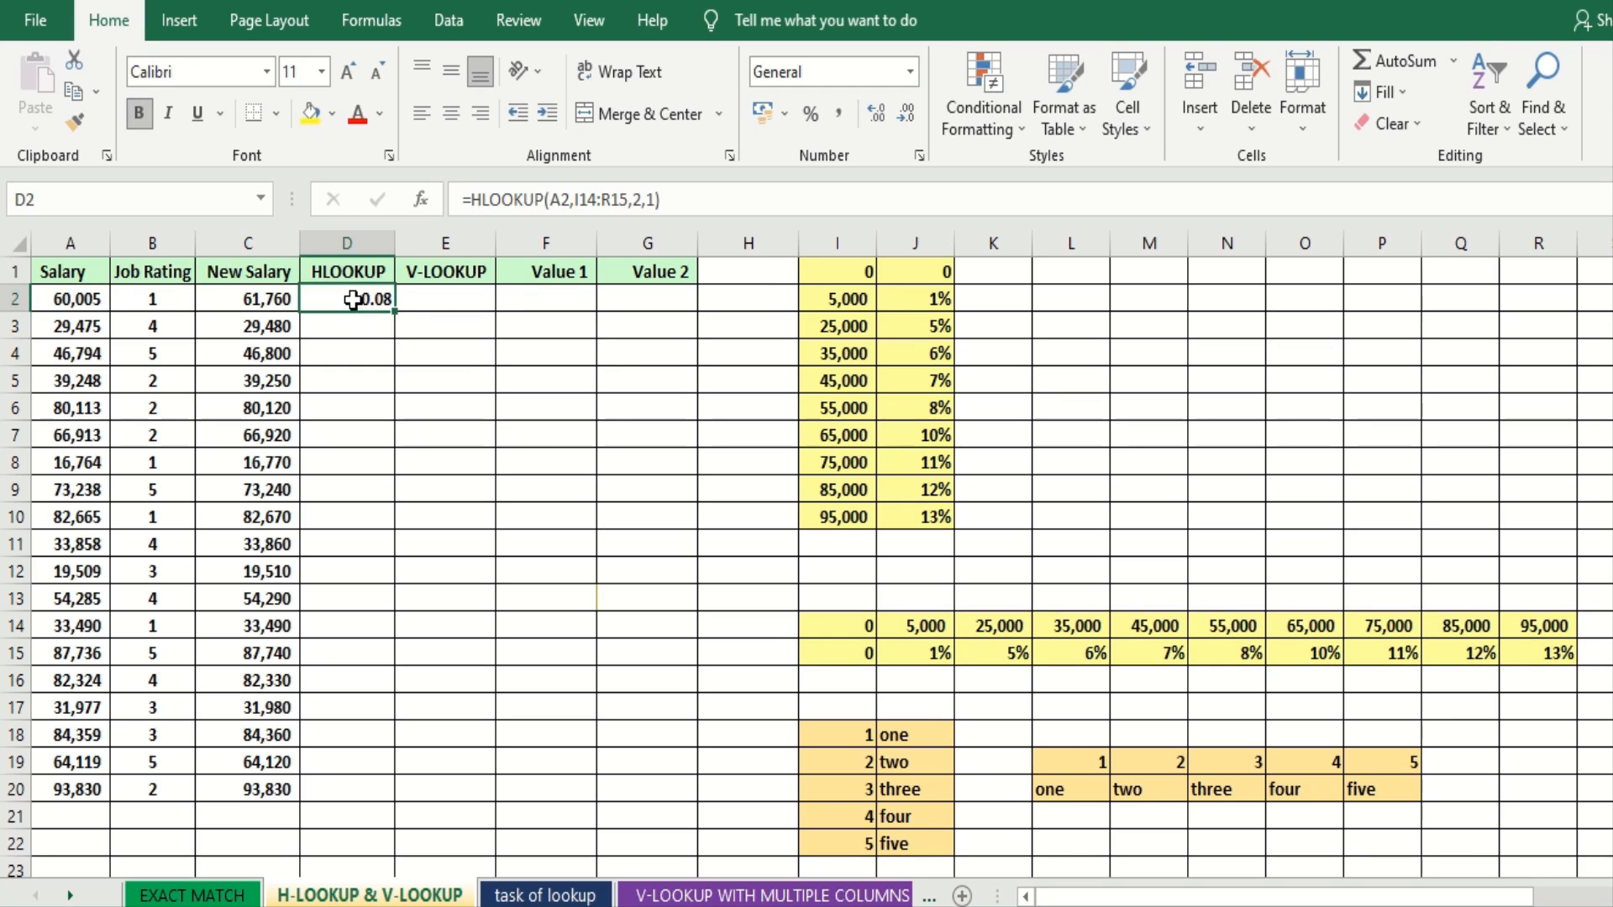
double_click(395, 311)
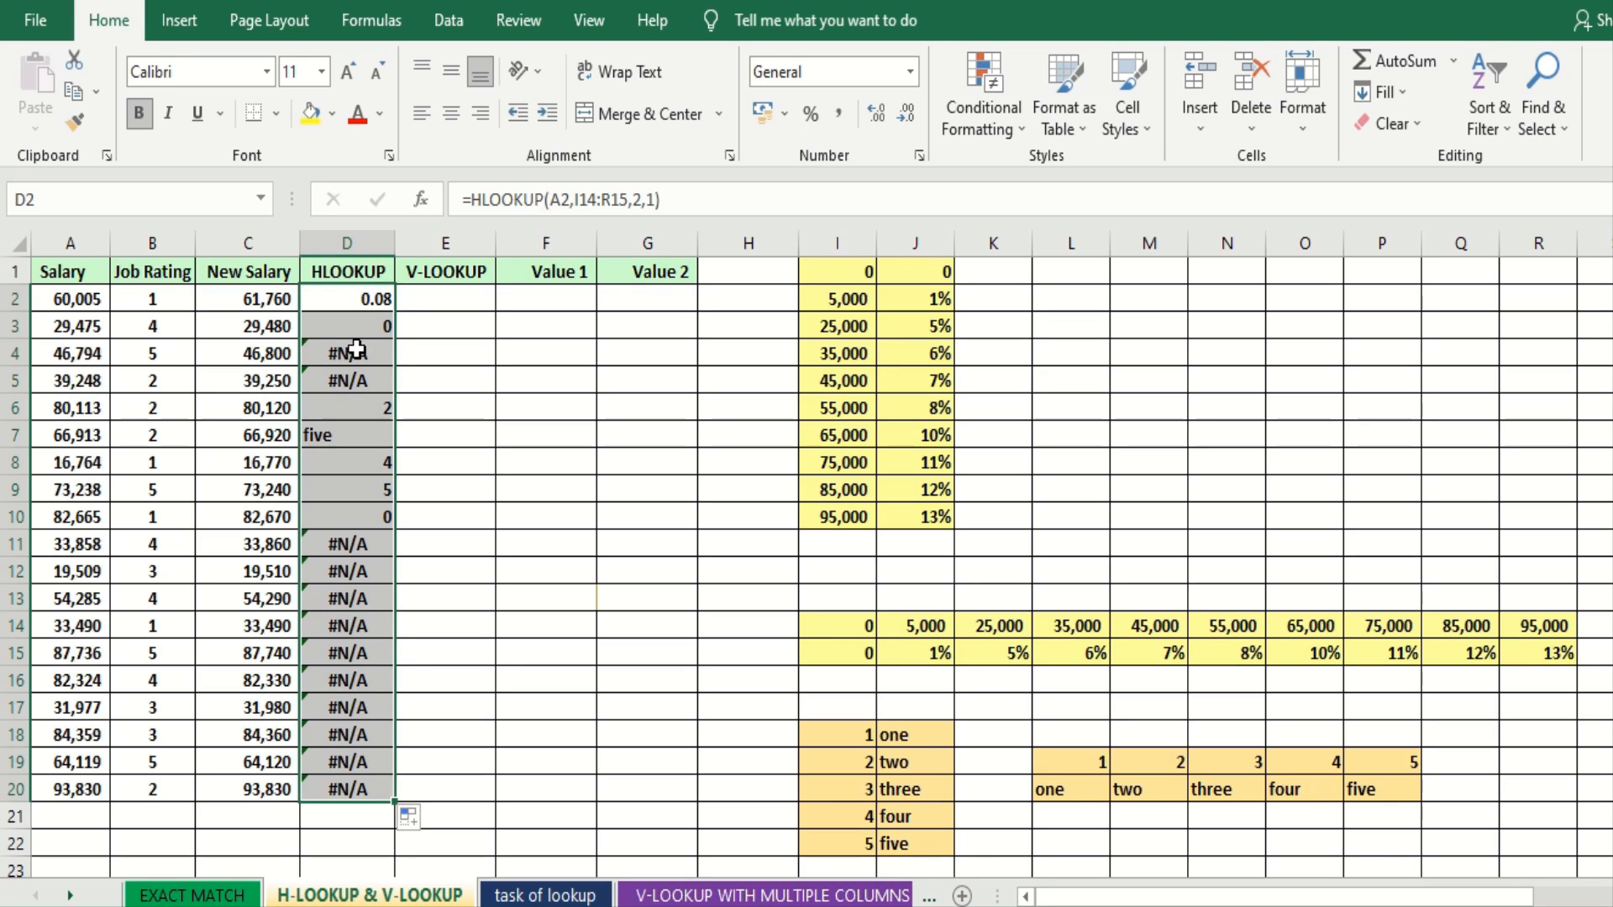
- Make the D2 table array absolute as $I$14:$R$15 and refill the formula down to D20
double_click(388, 296)
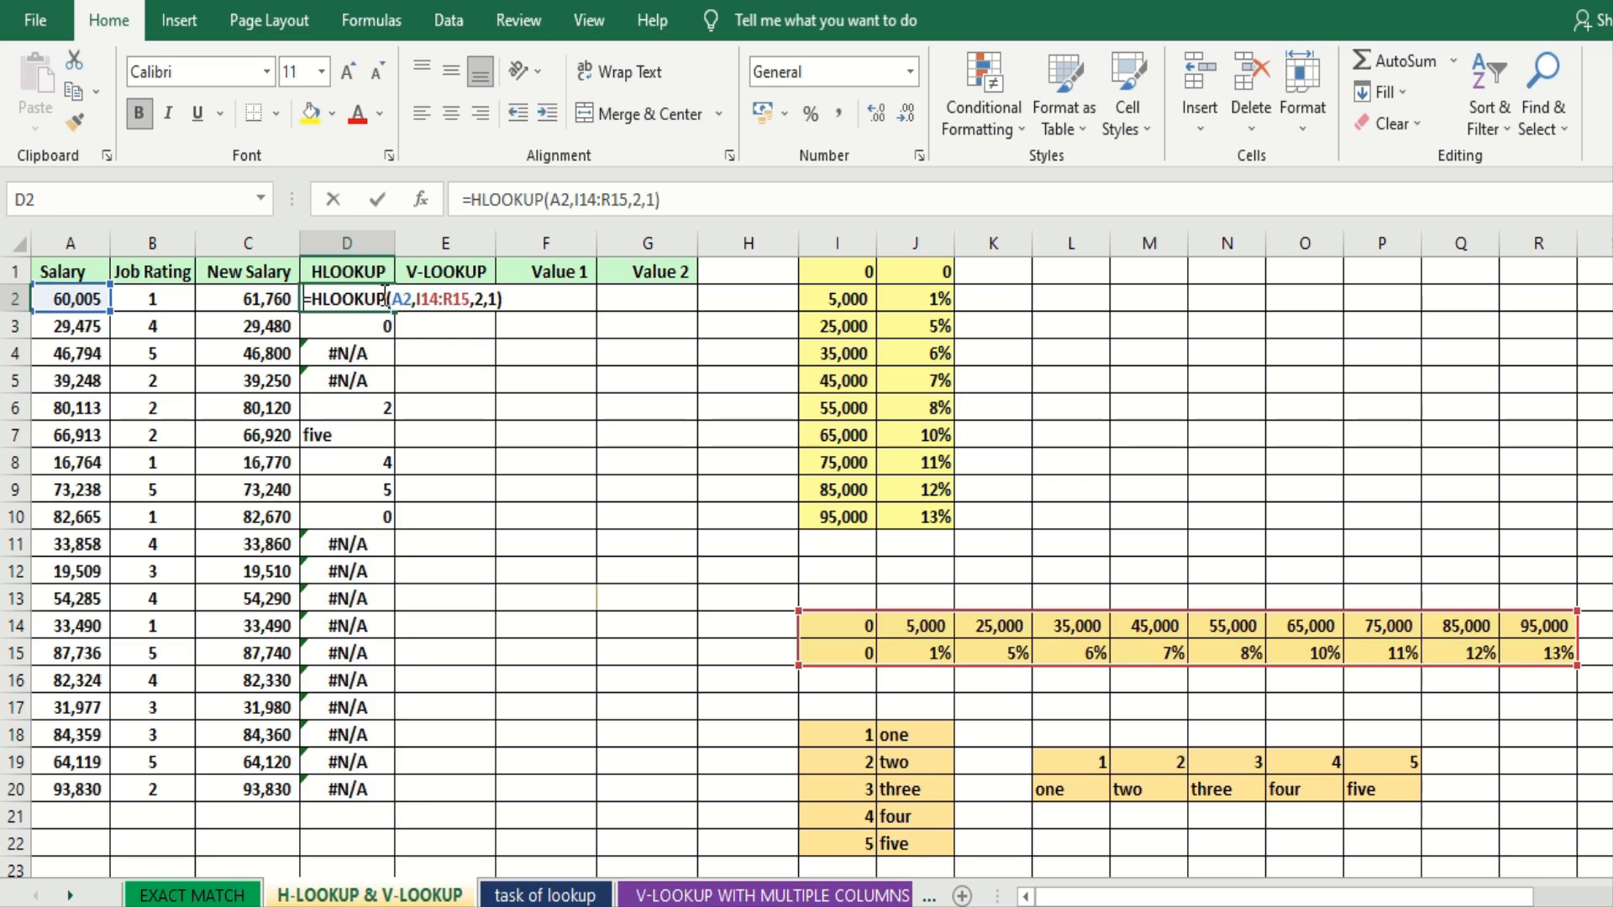
drag(469, 302, 447, 302)
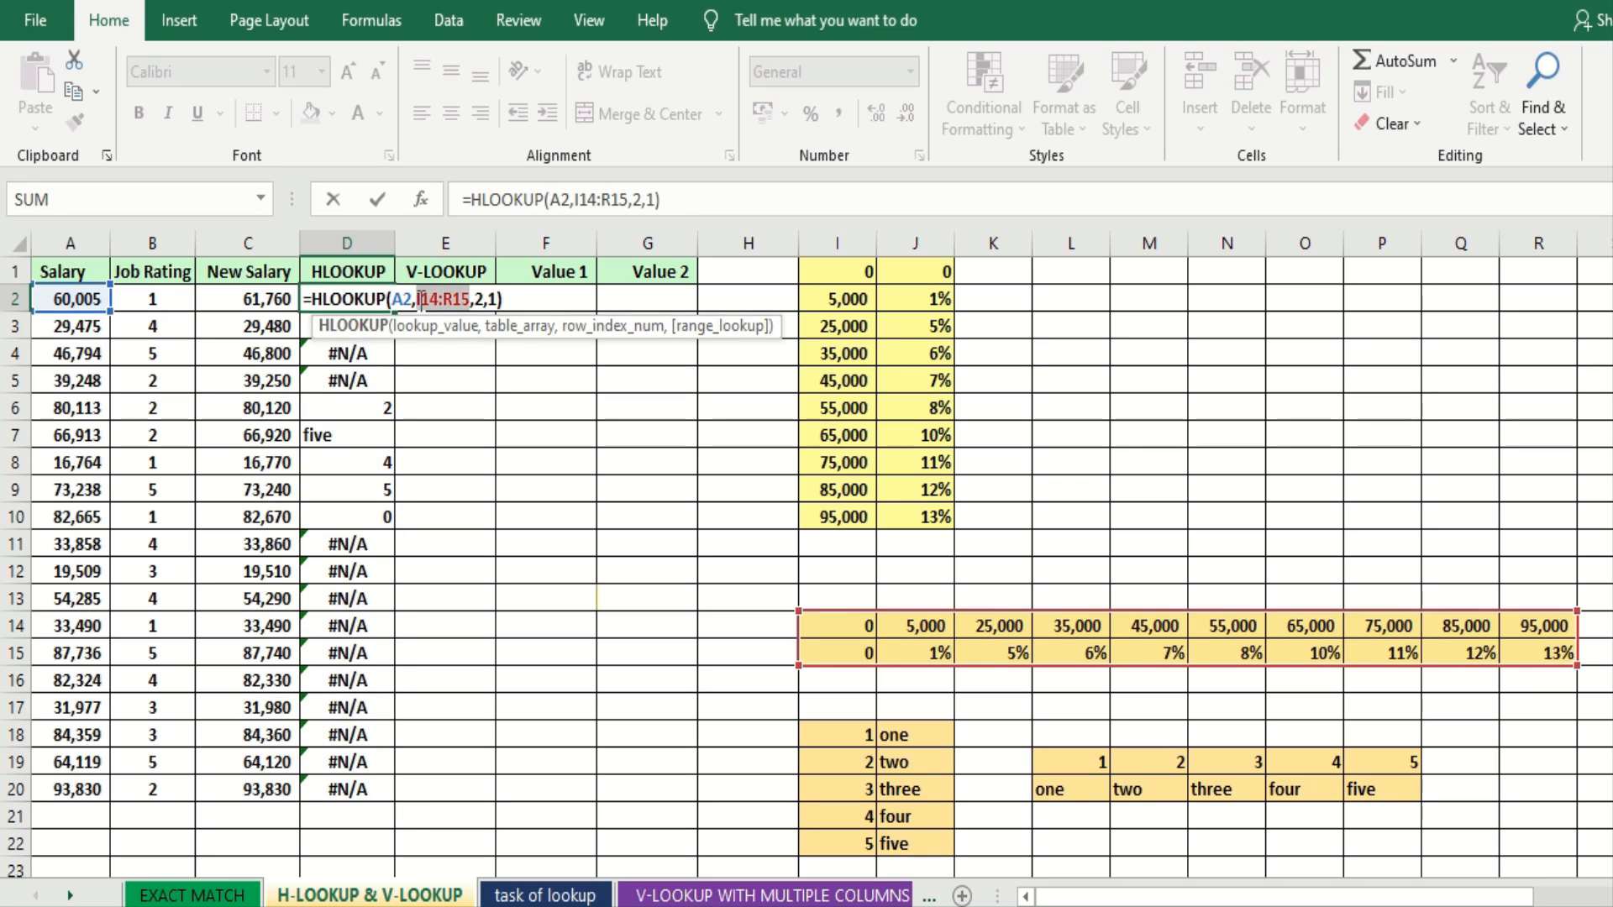
key(F4)
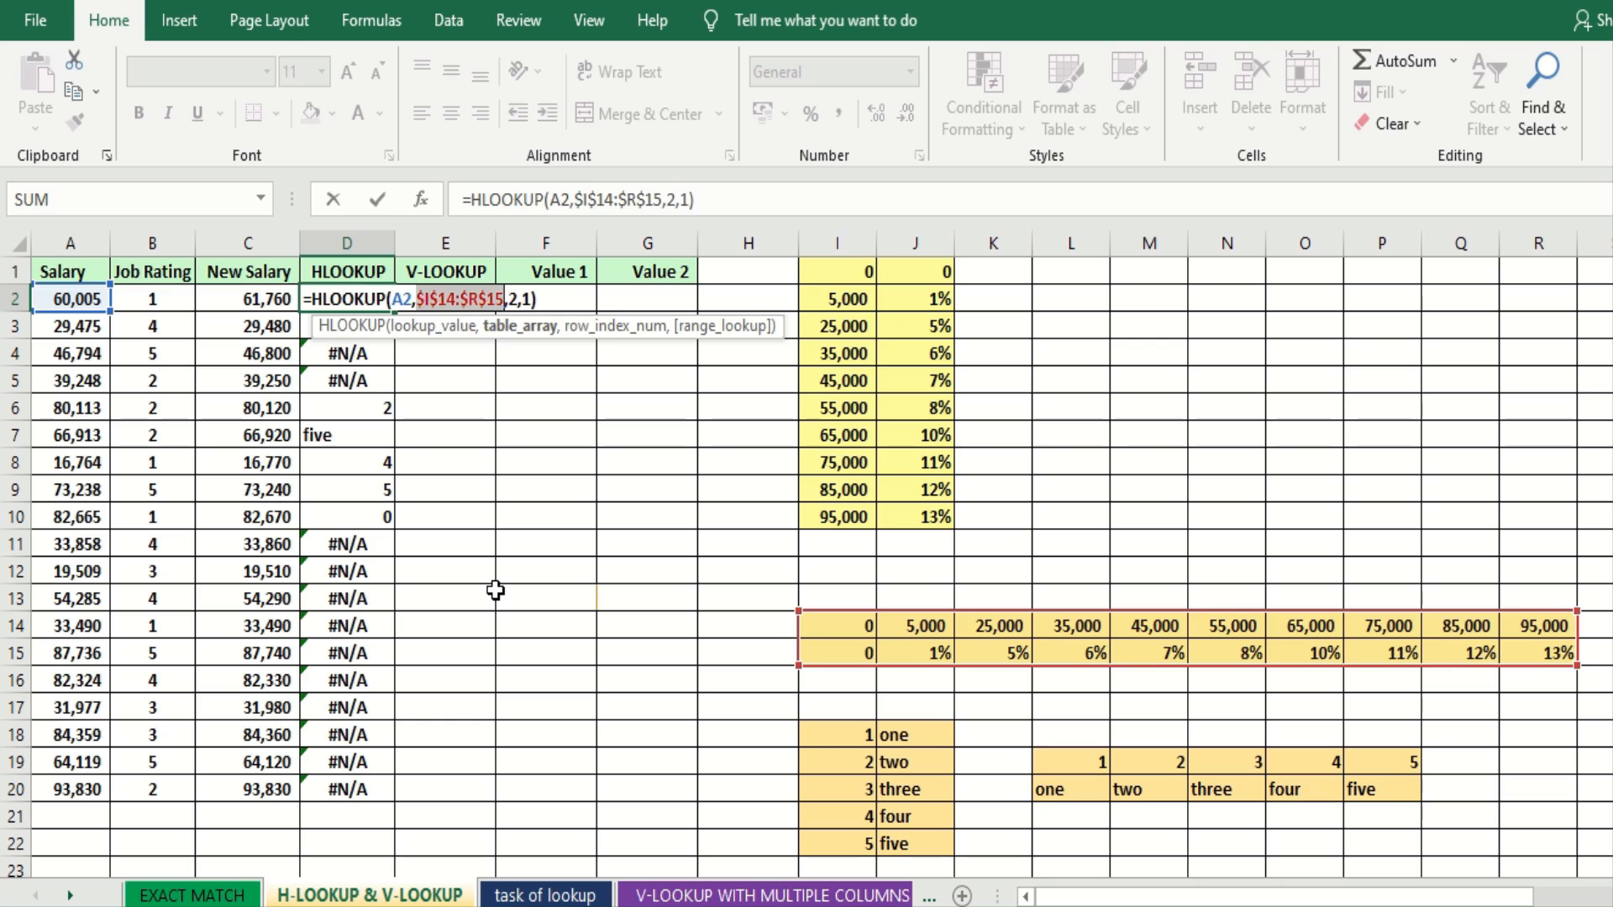
key(Return)
click(369, 304)
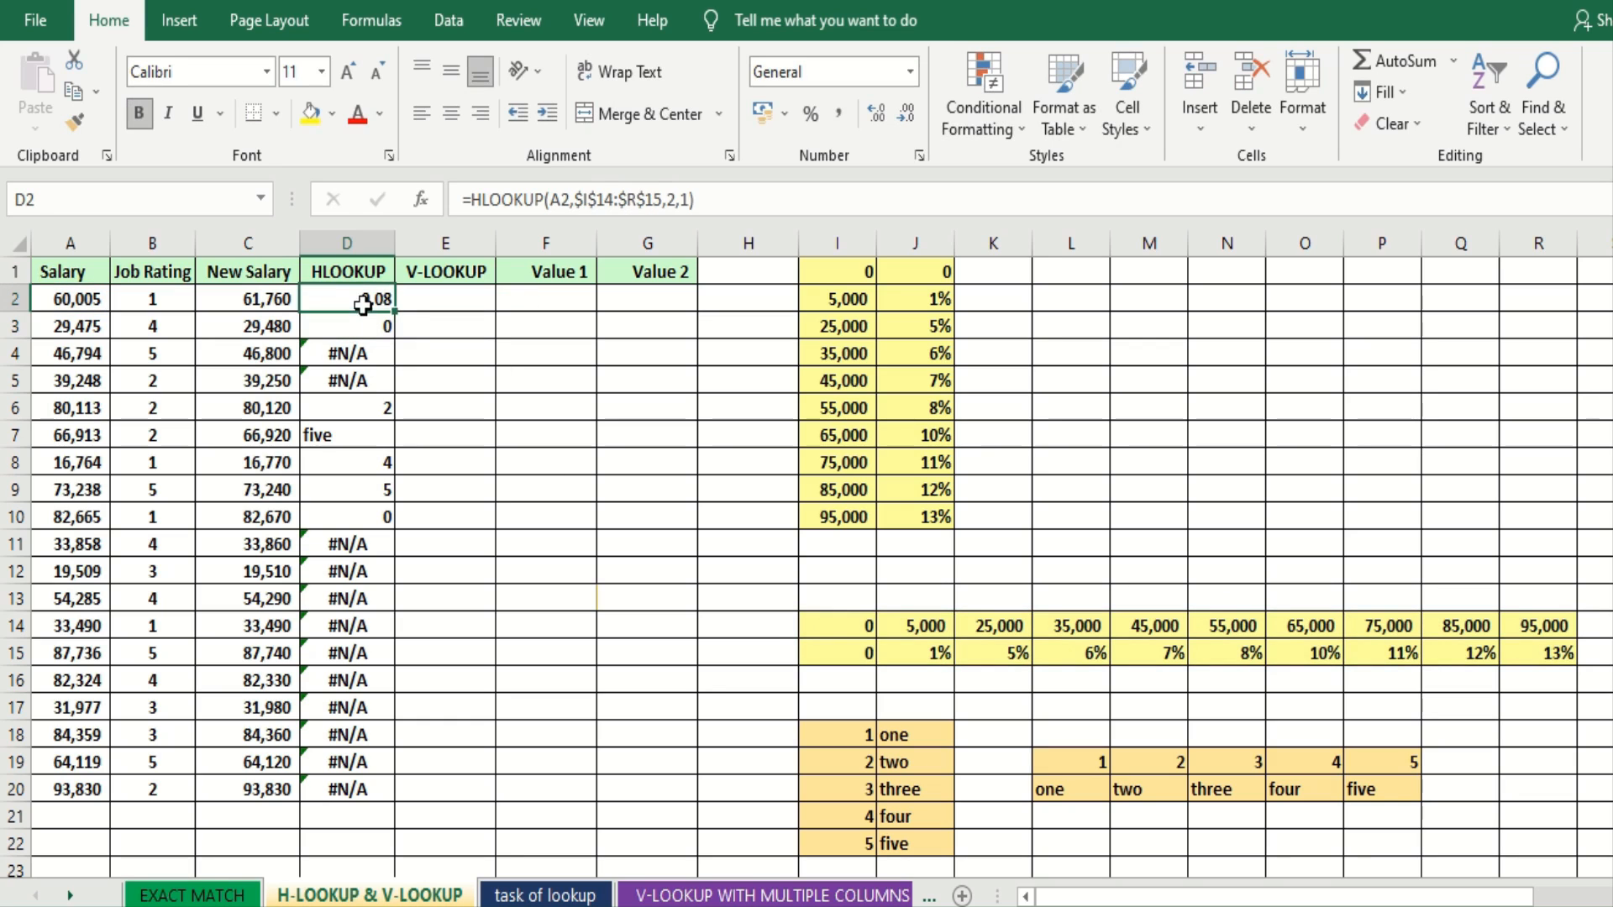
double_click(395, 313)
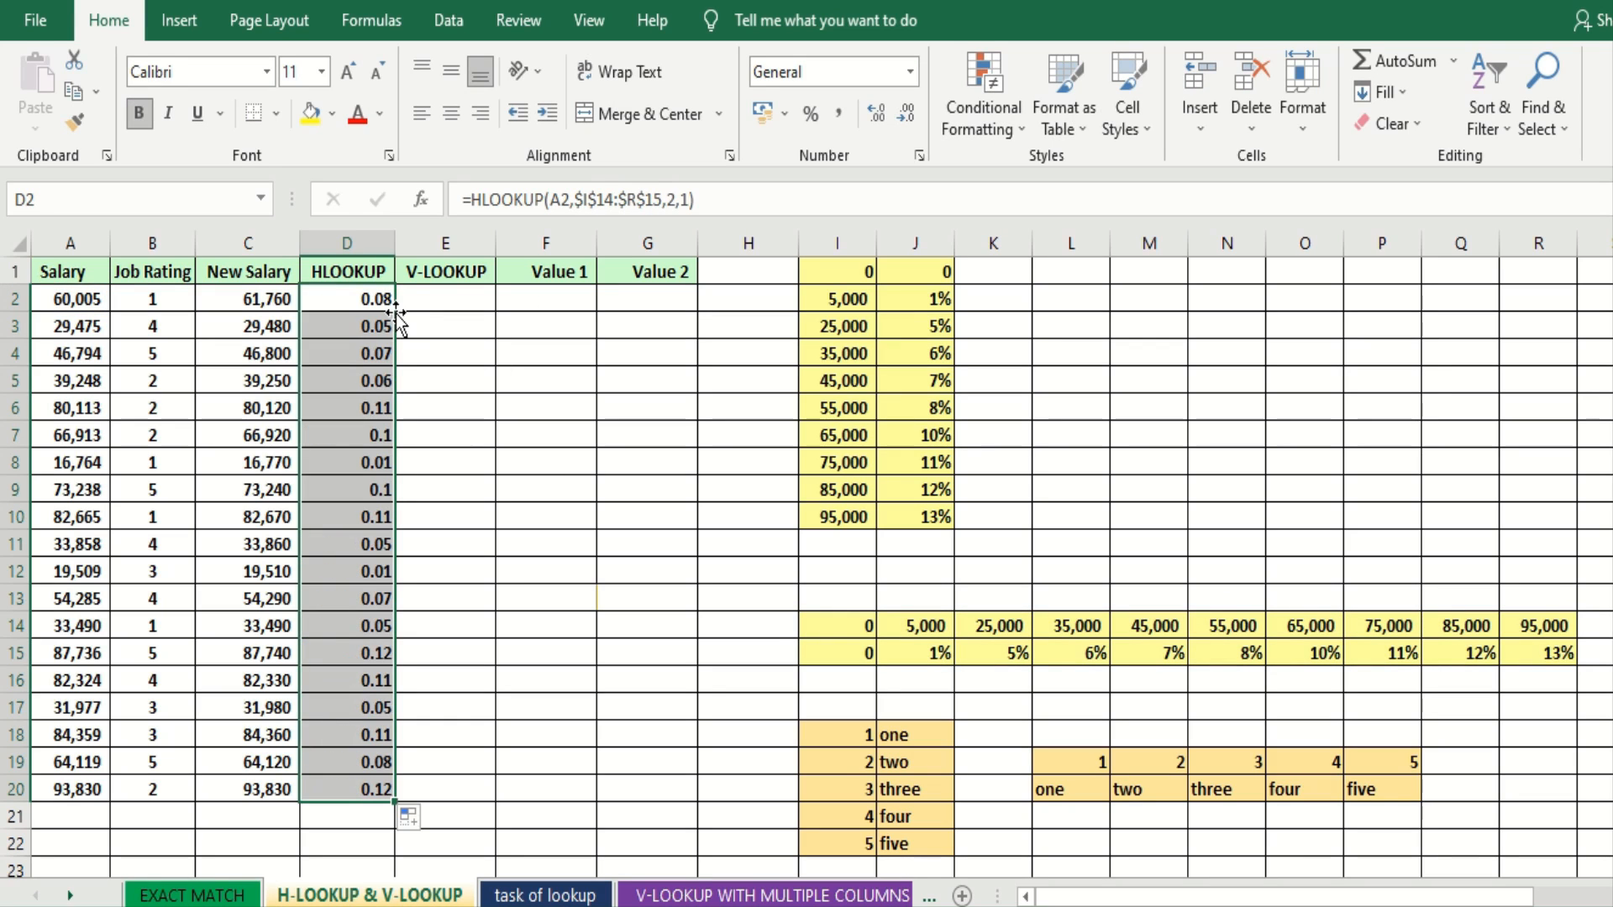
- Enter =VLOOKUP(A2,$I$1:$J$10,2,1) in E2 and fill it down the V-LOOKUP column to E20
click(442, 310)
text(=vlo)
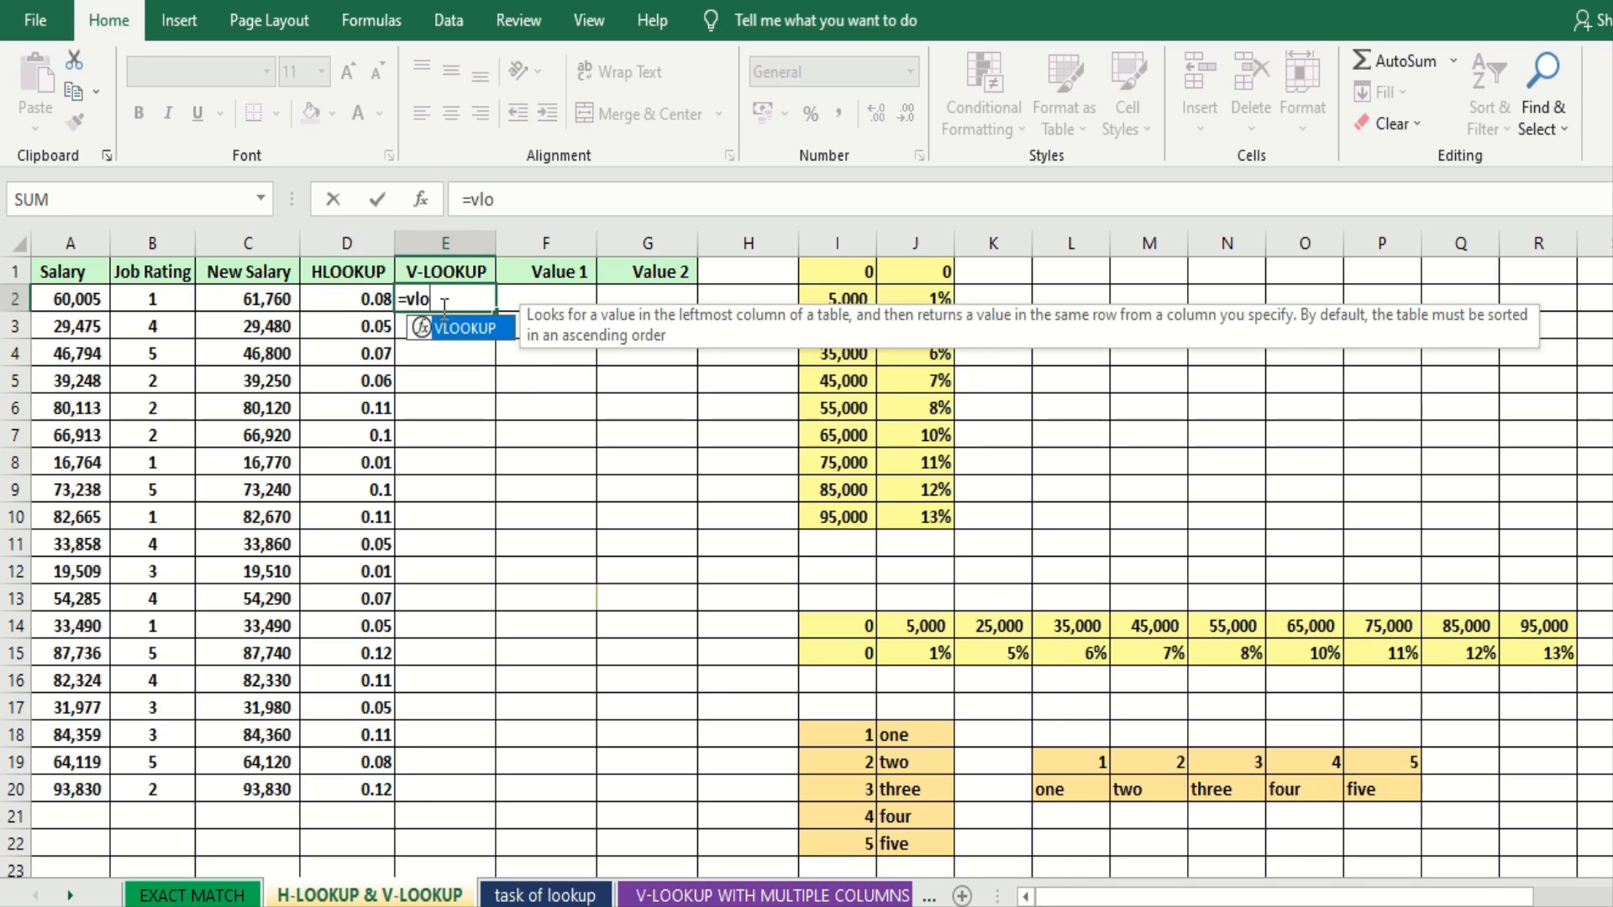
key(Tab)
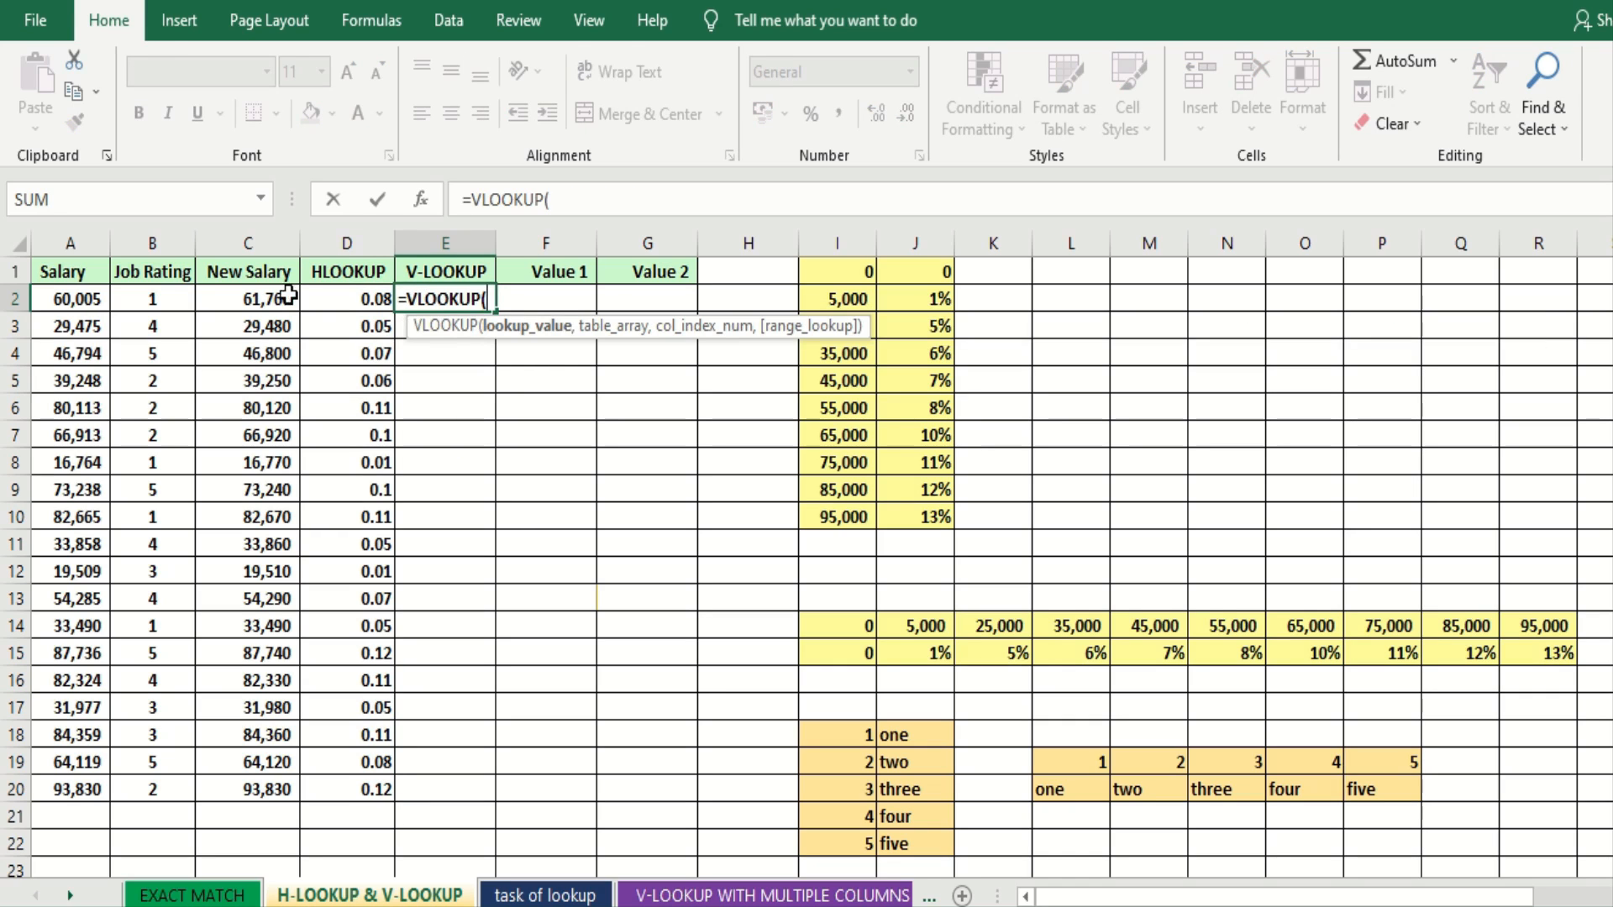
click(69, 299)
text(,)
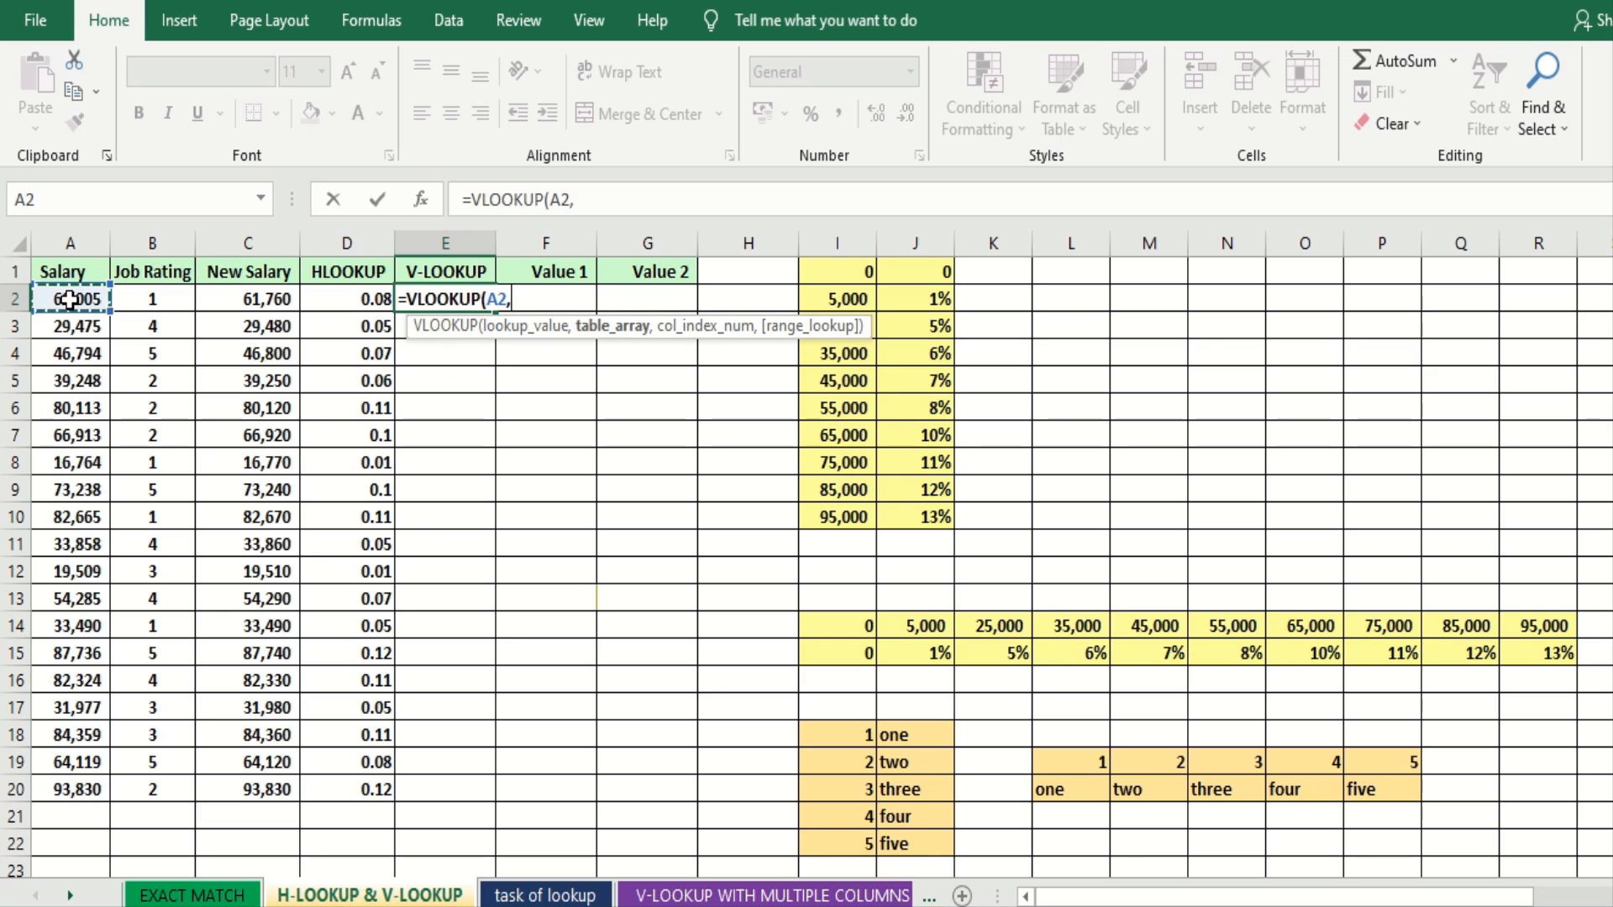
drag(823, 275, 918, 517)
key(F4)
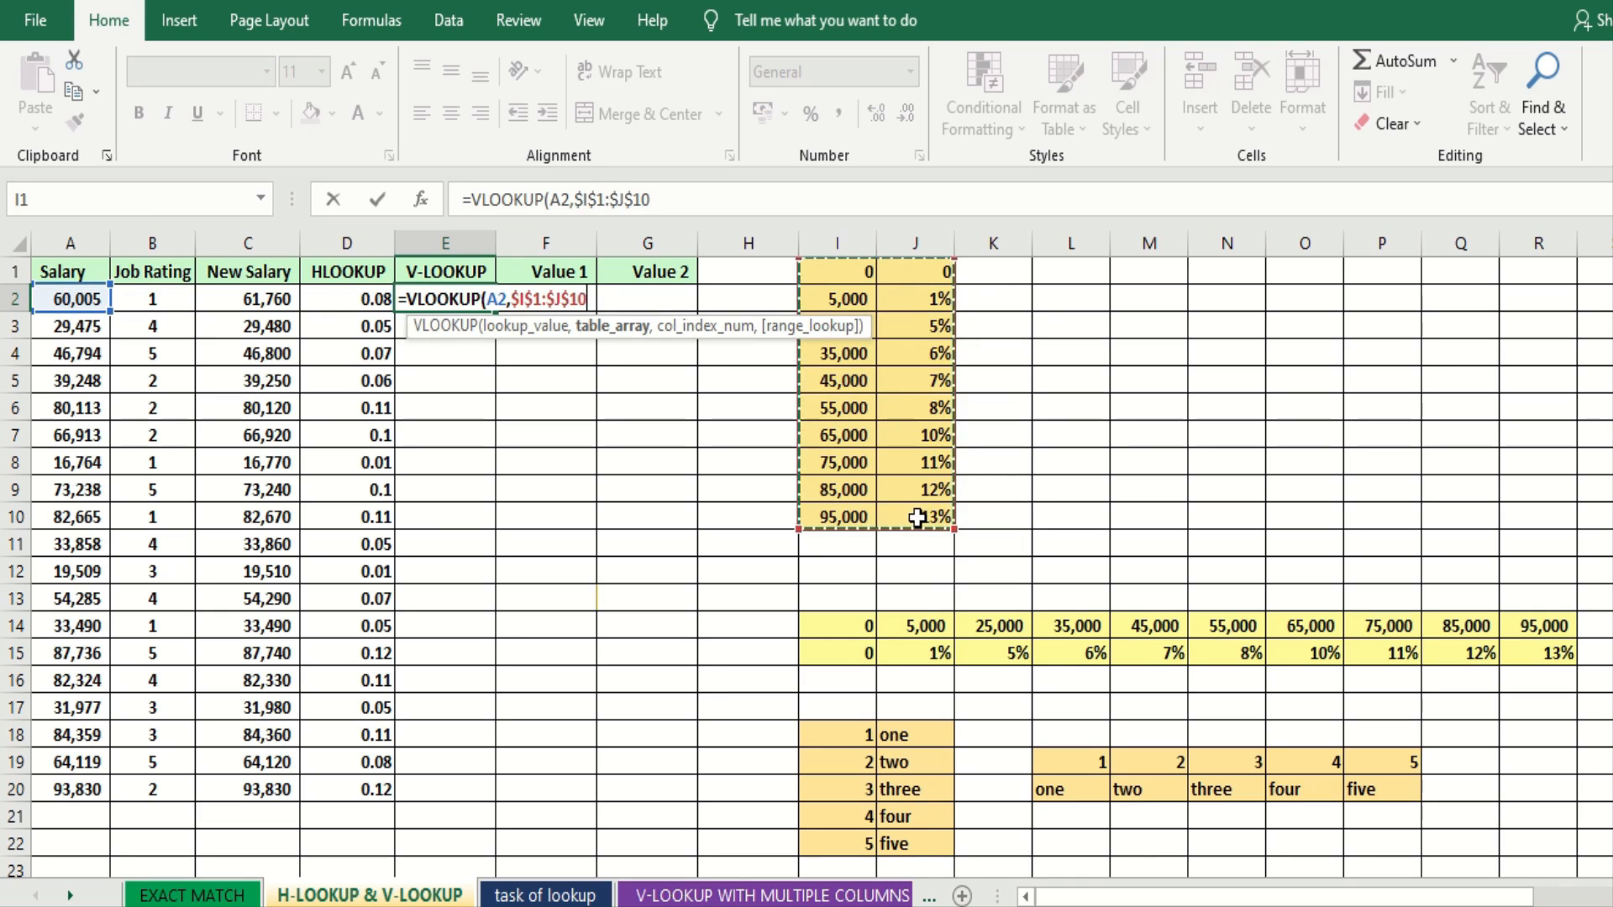
text(,2,1)
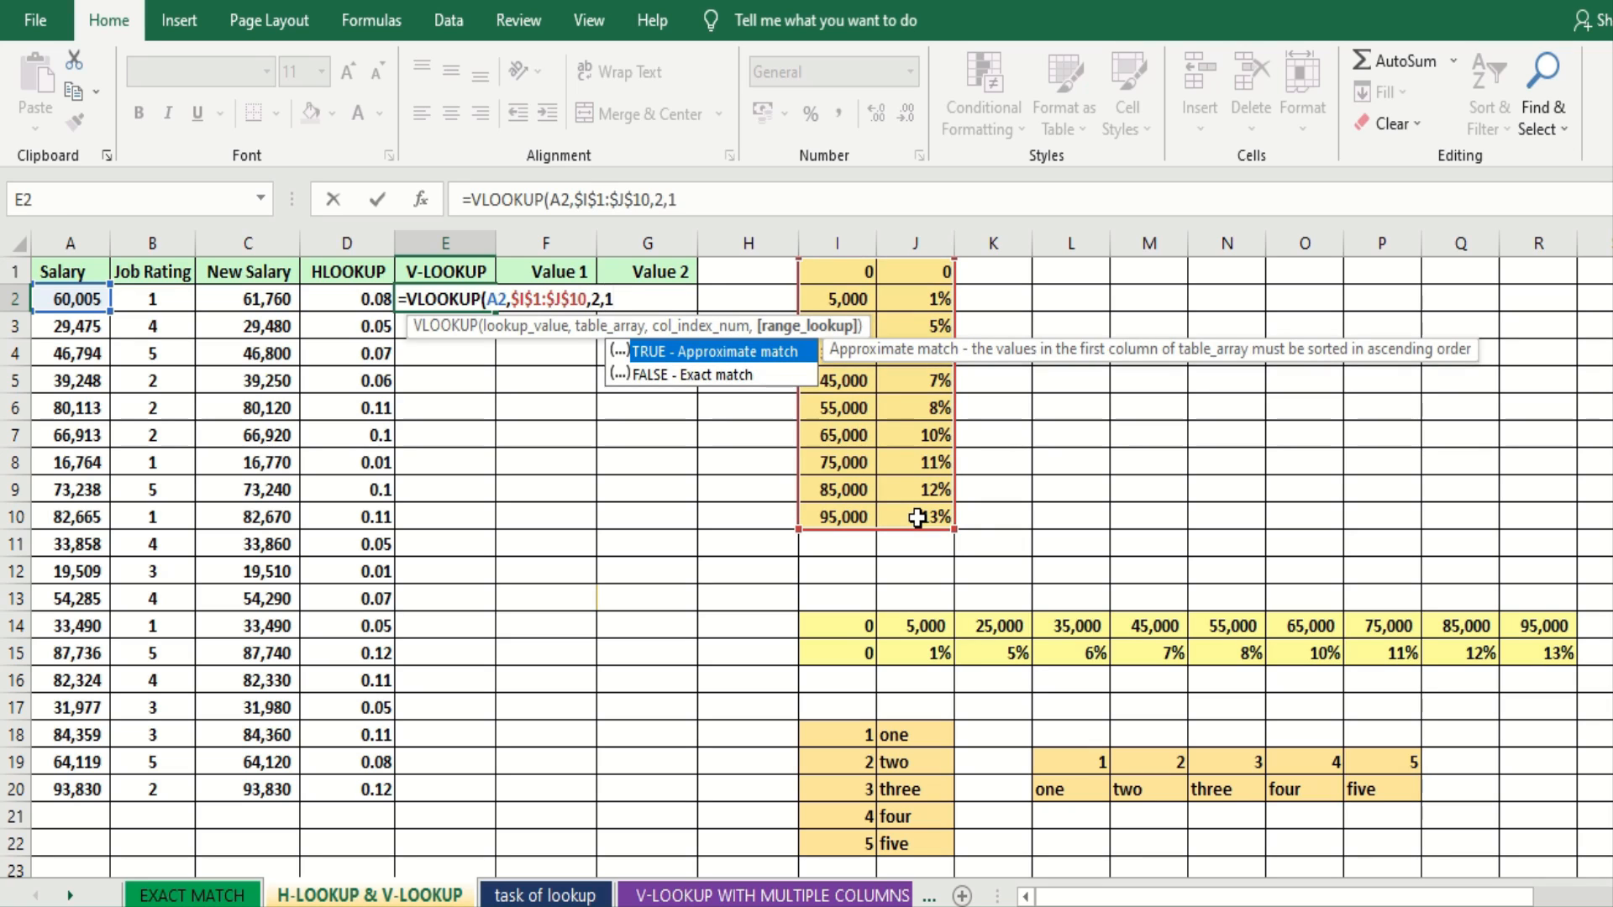
text())
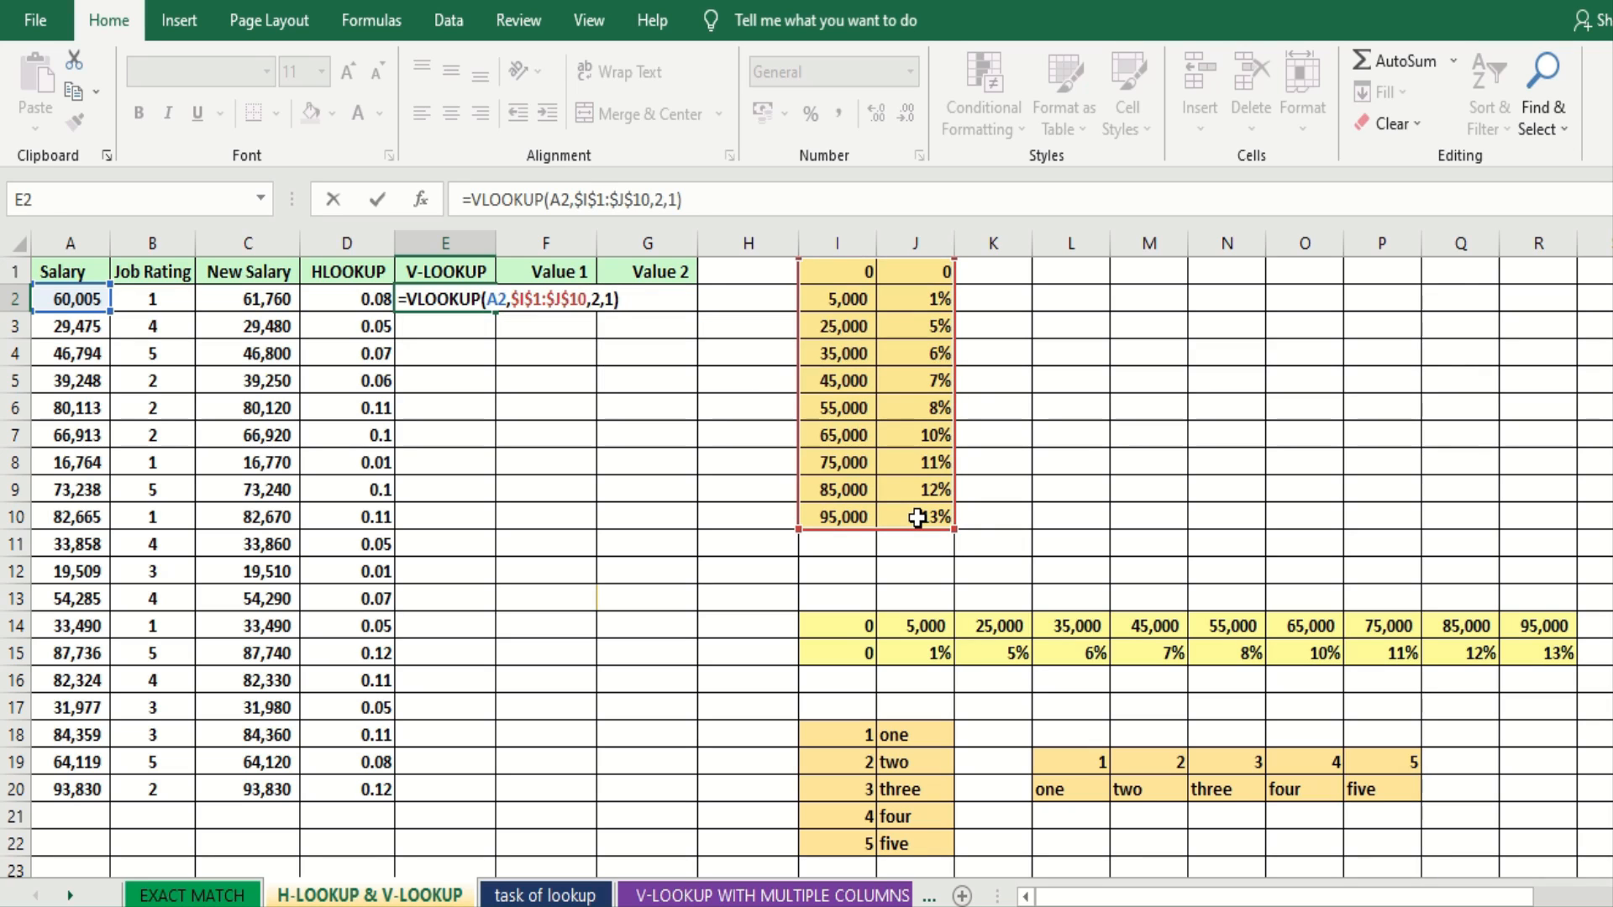
key(Return)
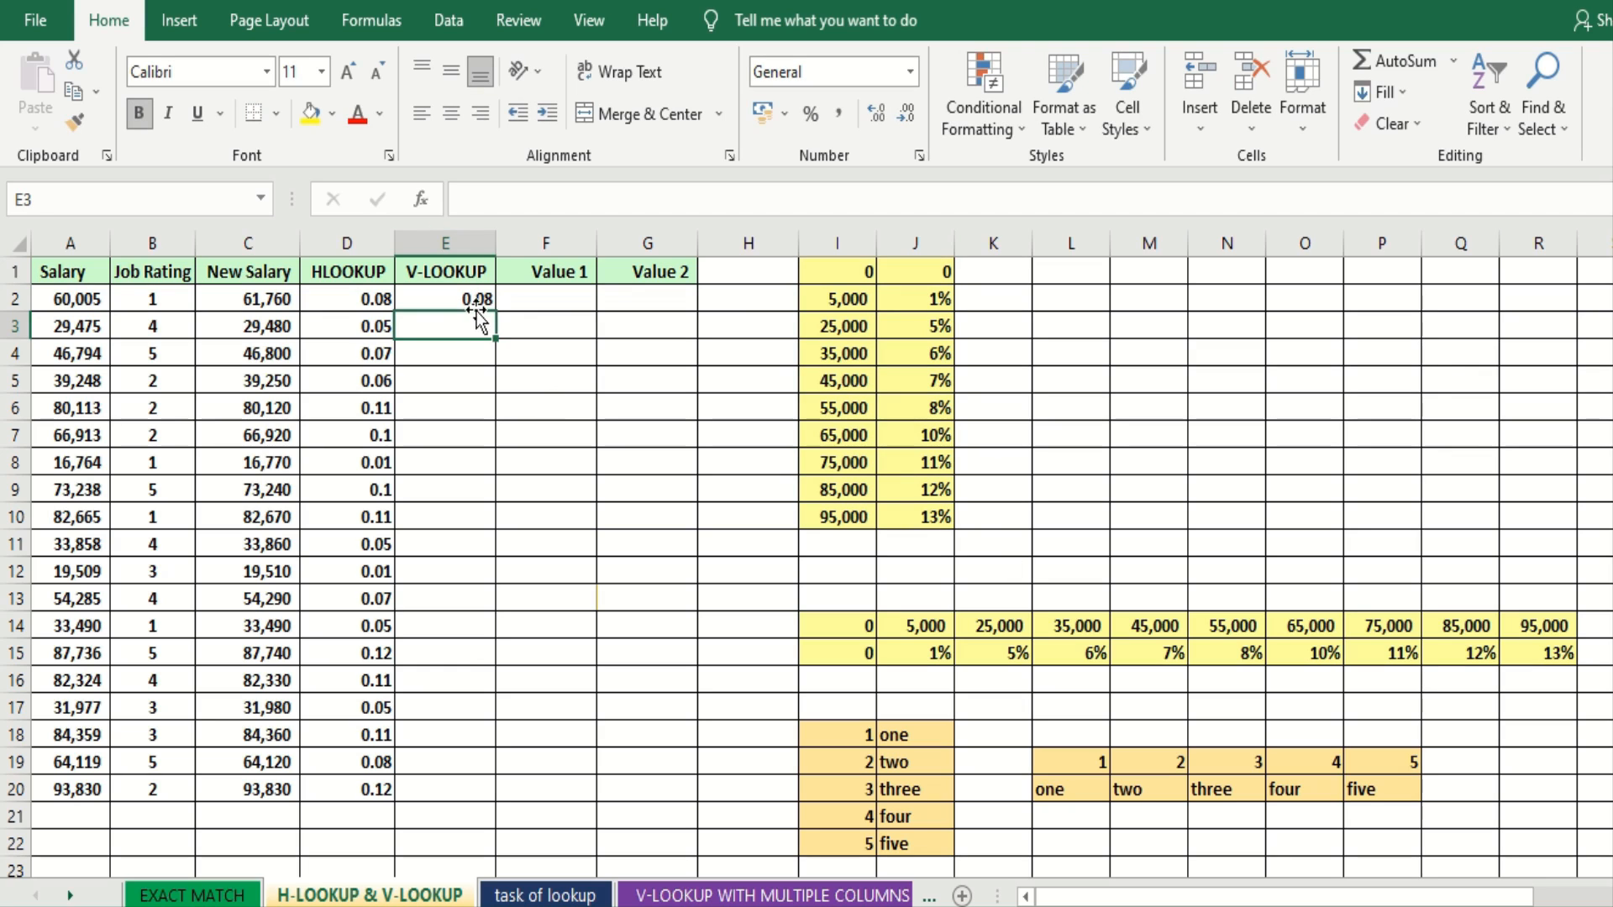
click(476, 297)
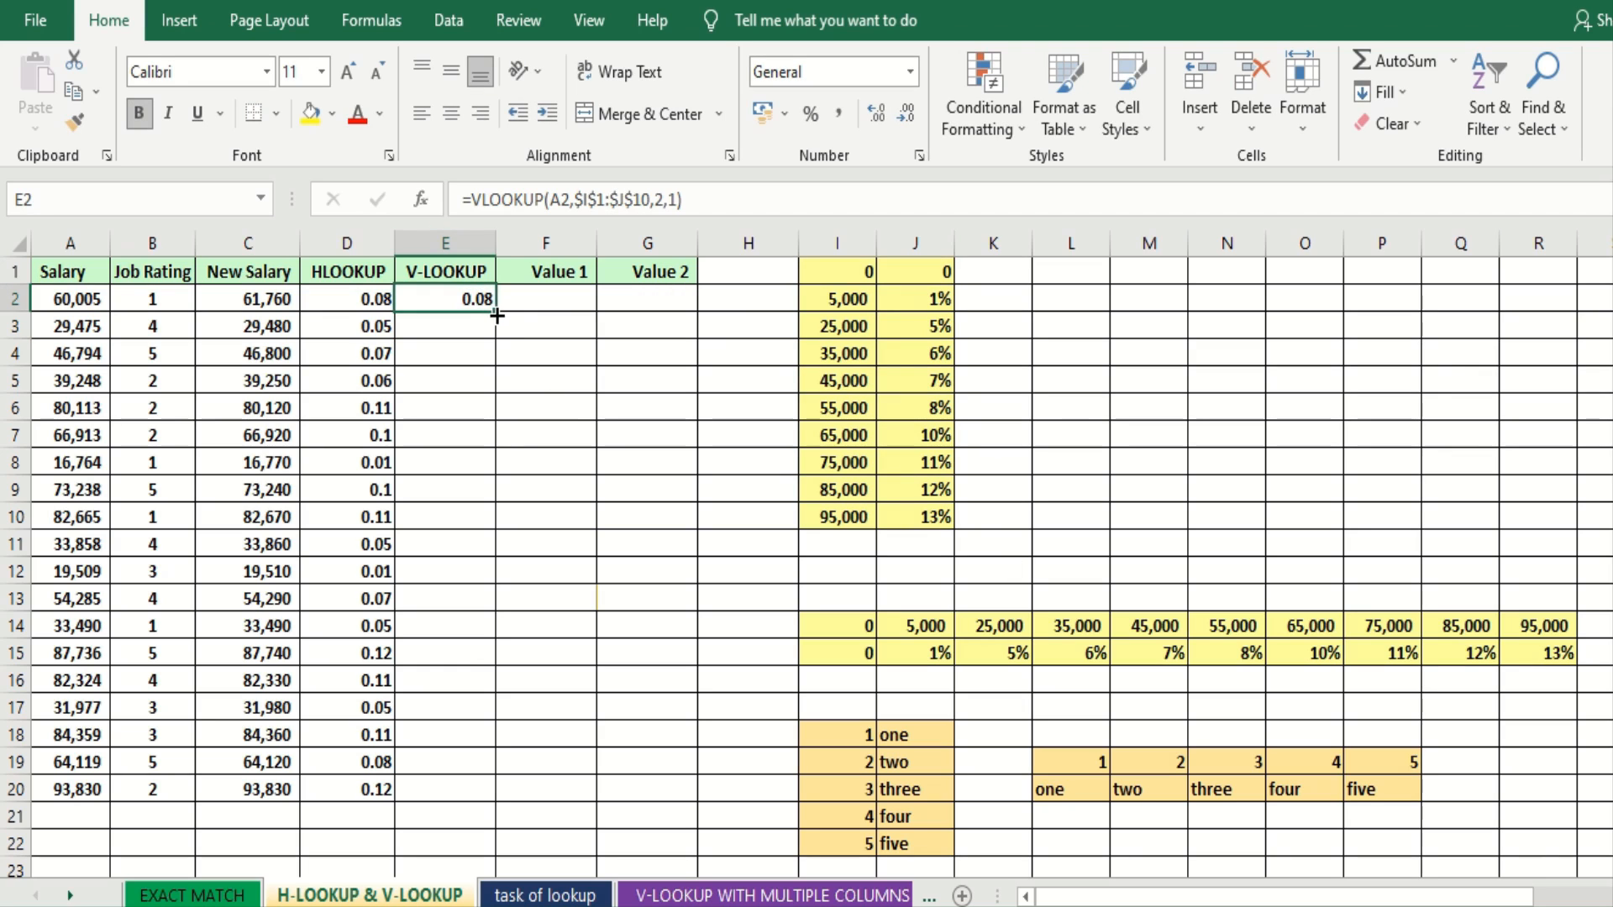
double_click(497, 315)
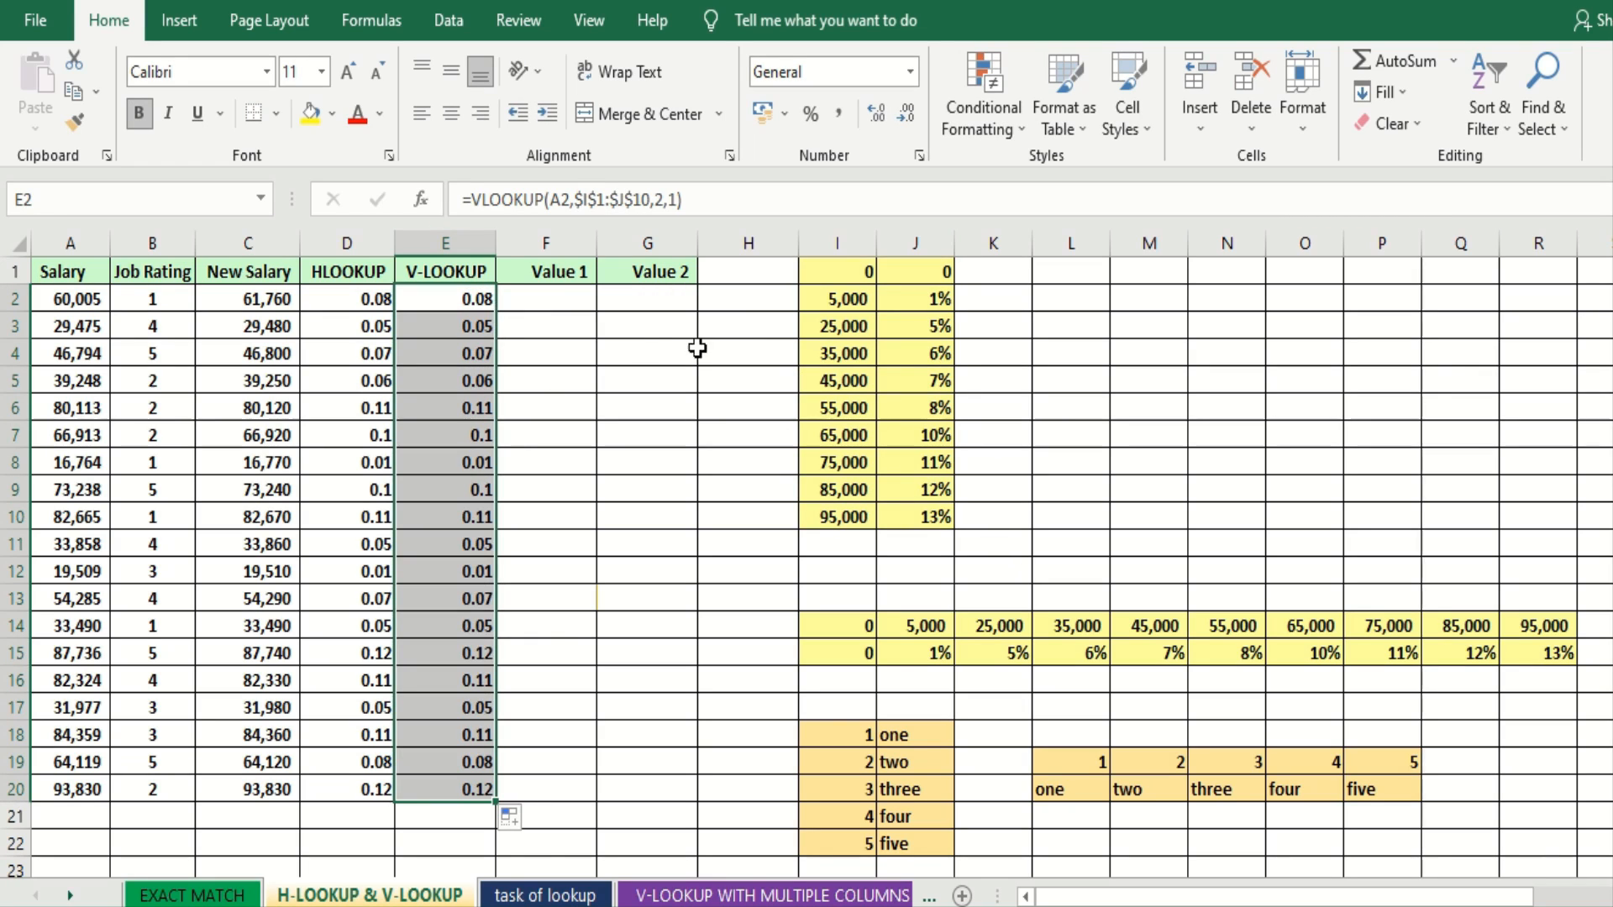
- Examine the Value 1 and Value 2 headers, the Job Rating column and the rating-word tables at I18:J22 and L19:P20
click(562, 269)
click(626, 284)
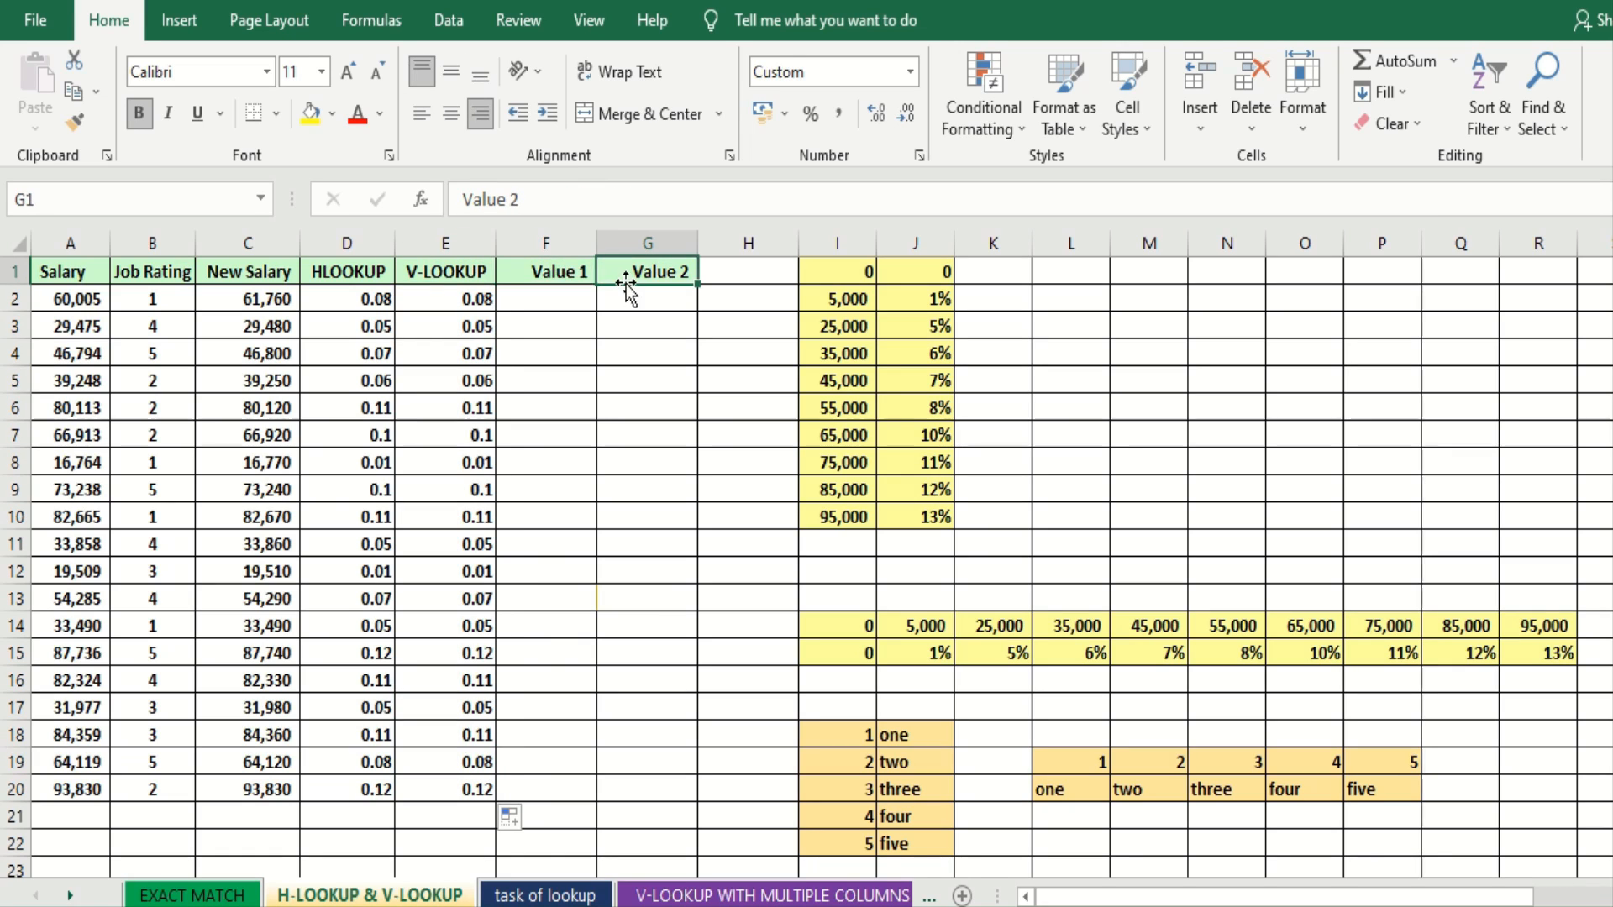
click(85, 243)
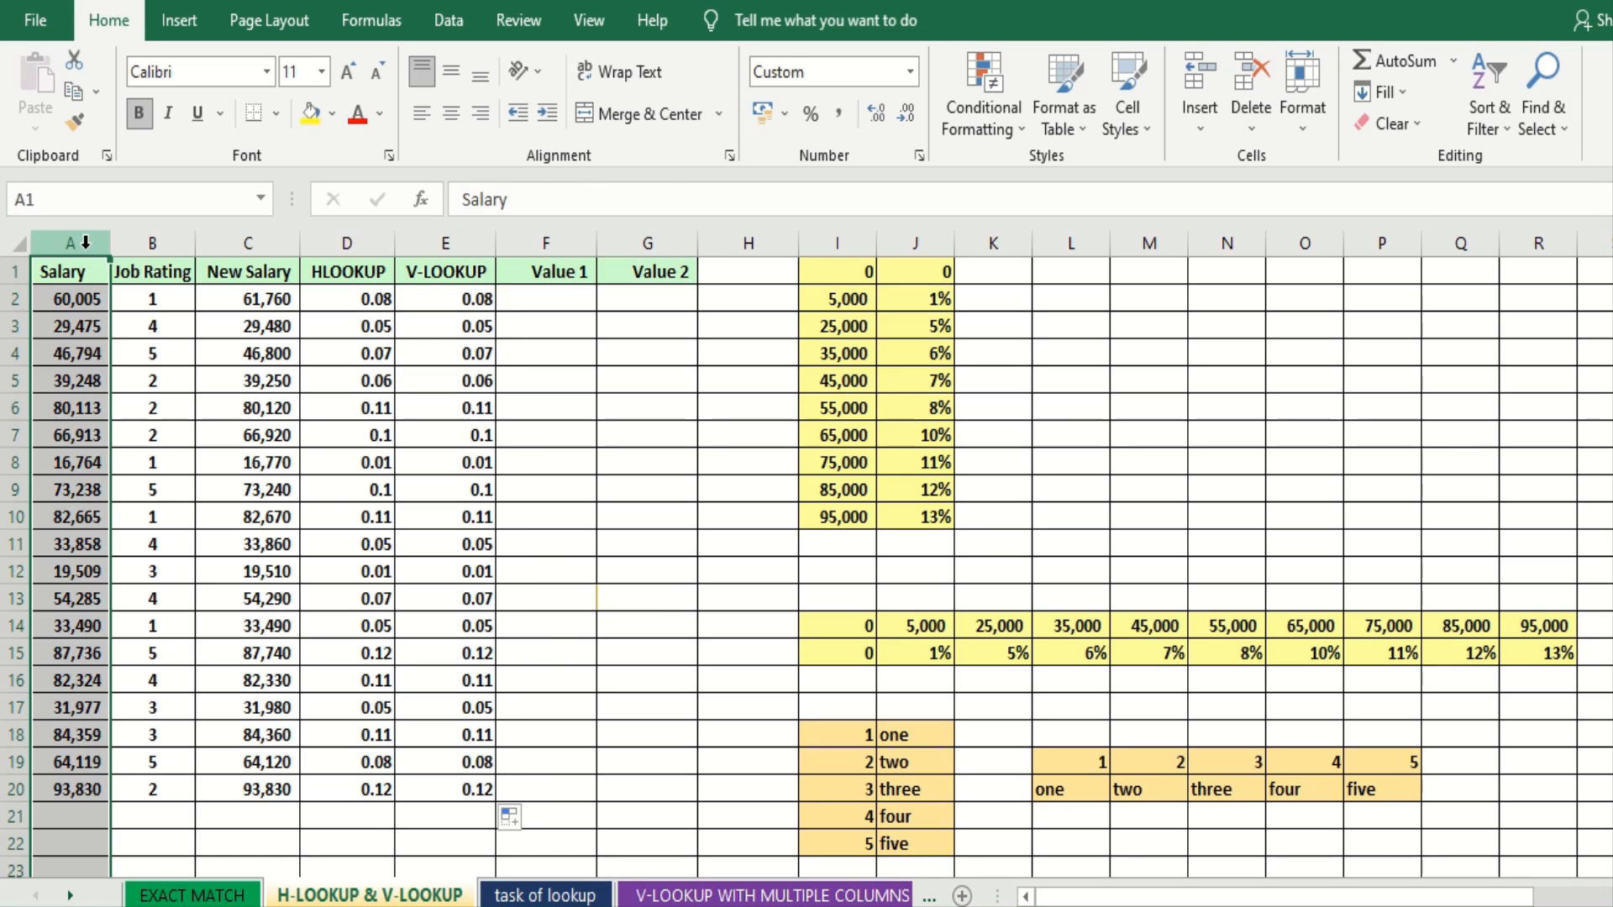
click(138, 243)
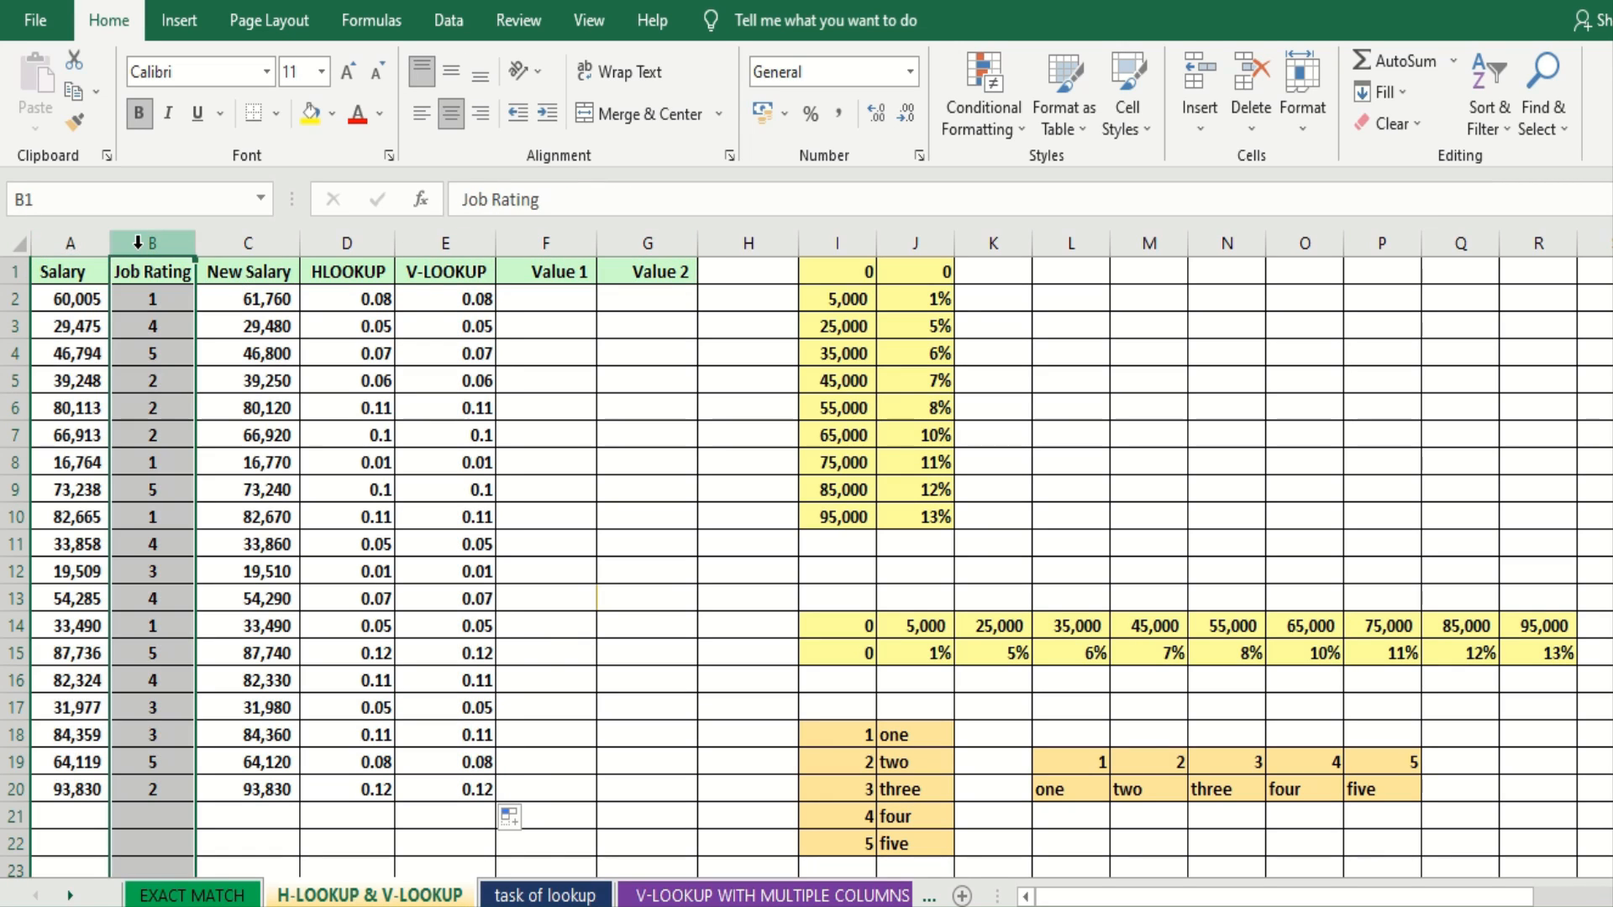
click(552, 299)
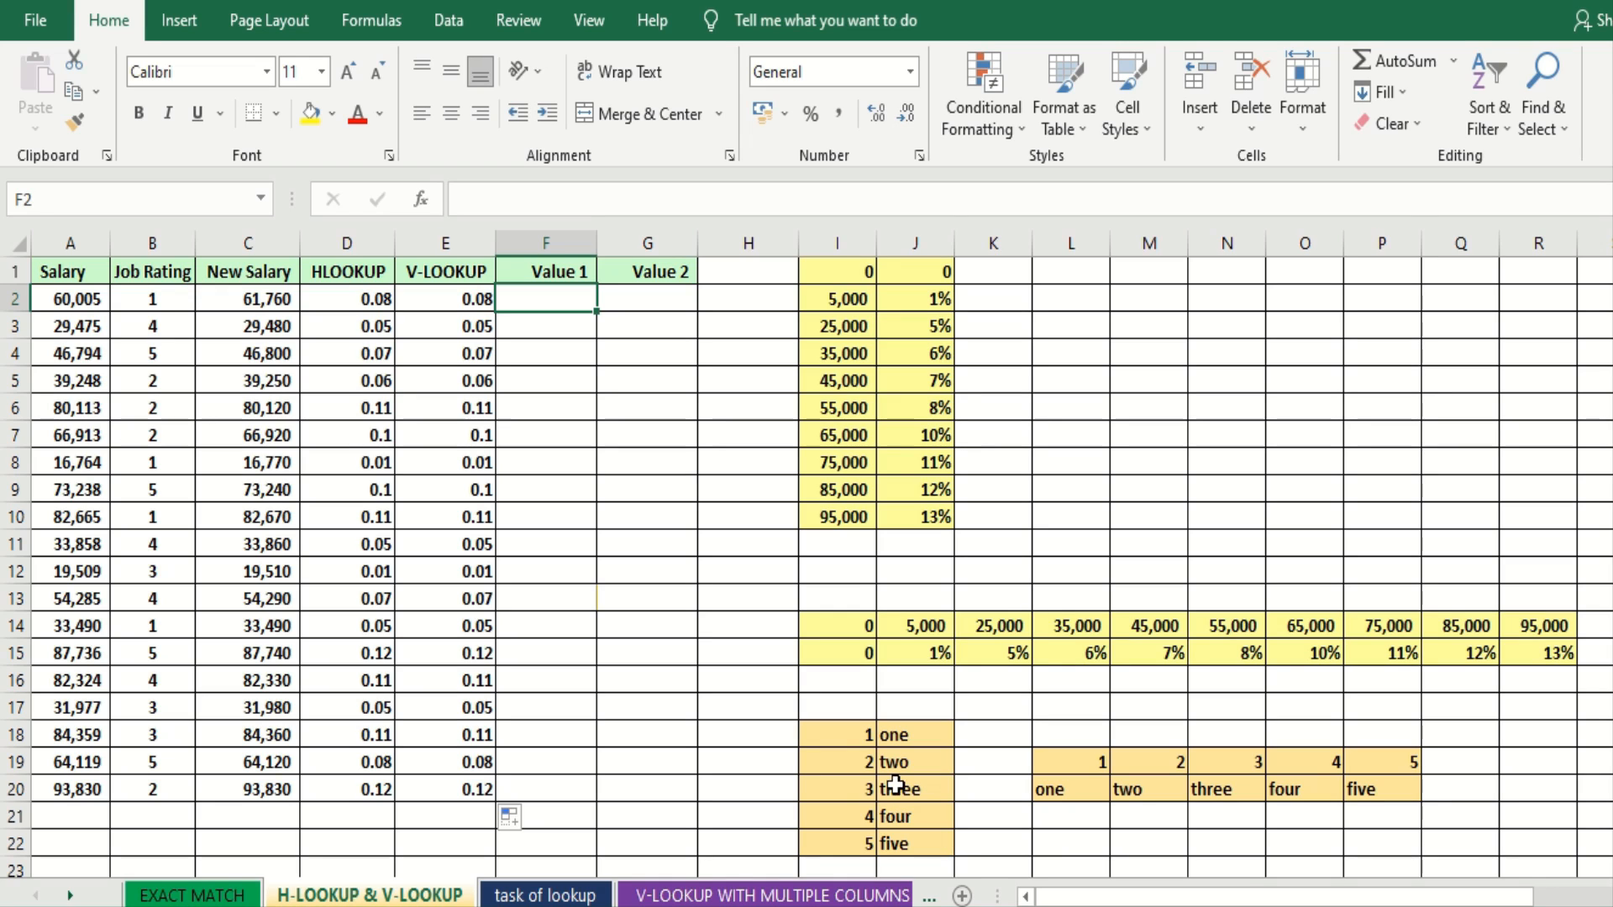
drag(864, 737, 916, 869)
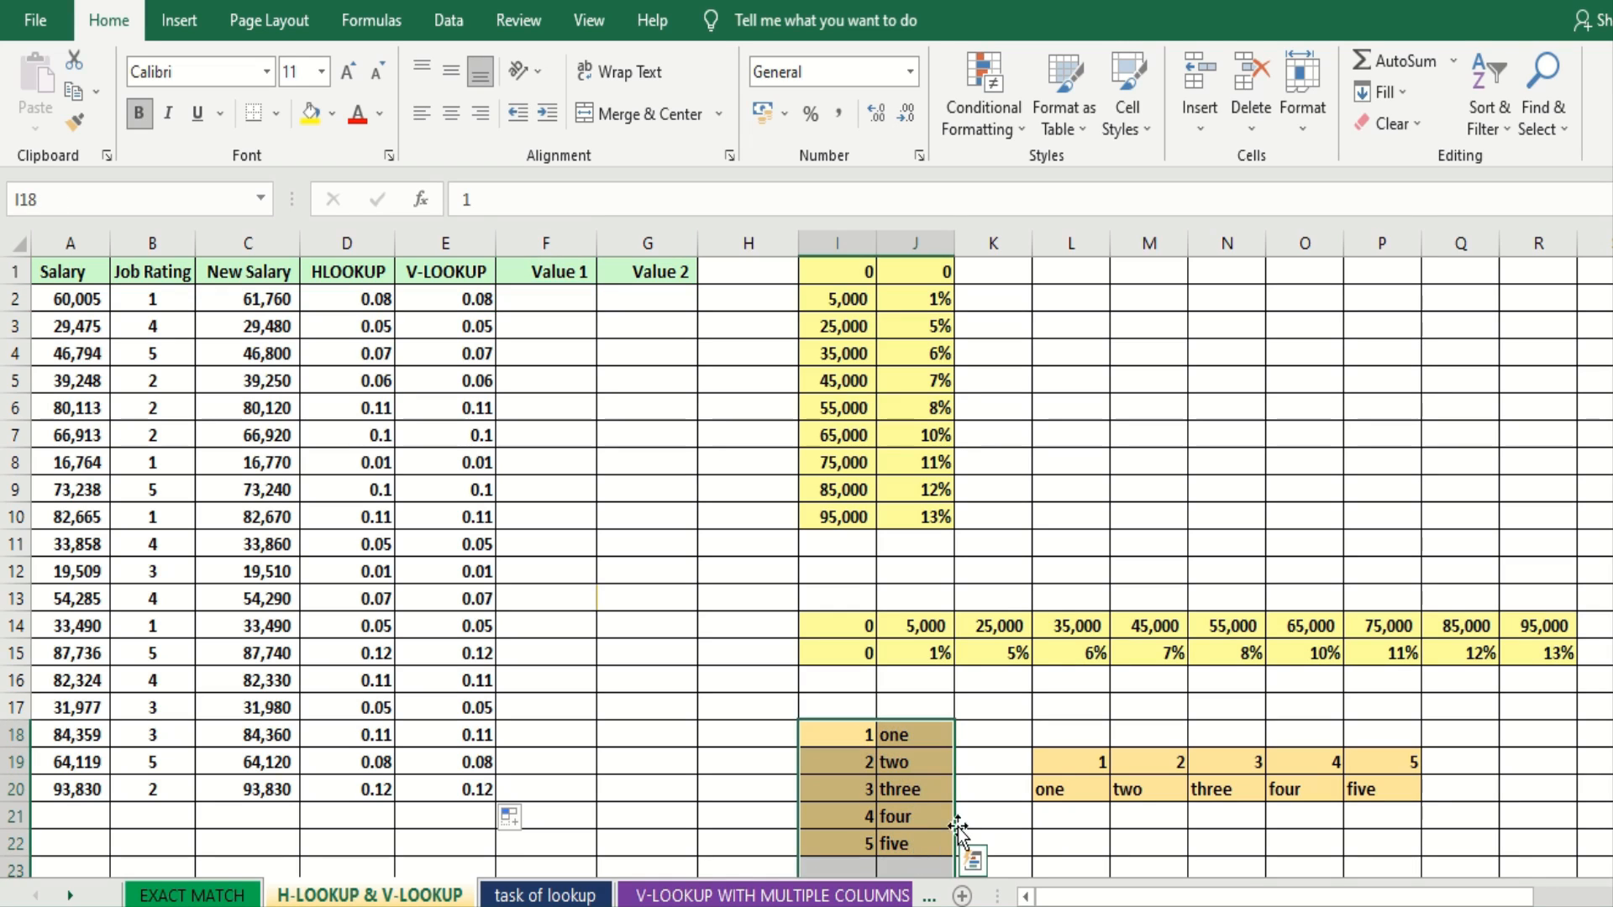
drag(1066, 760, 1500, 828)
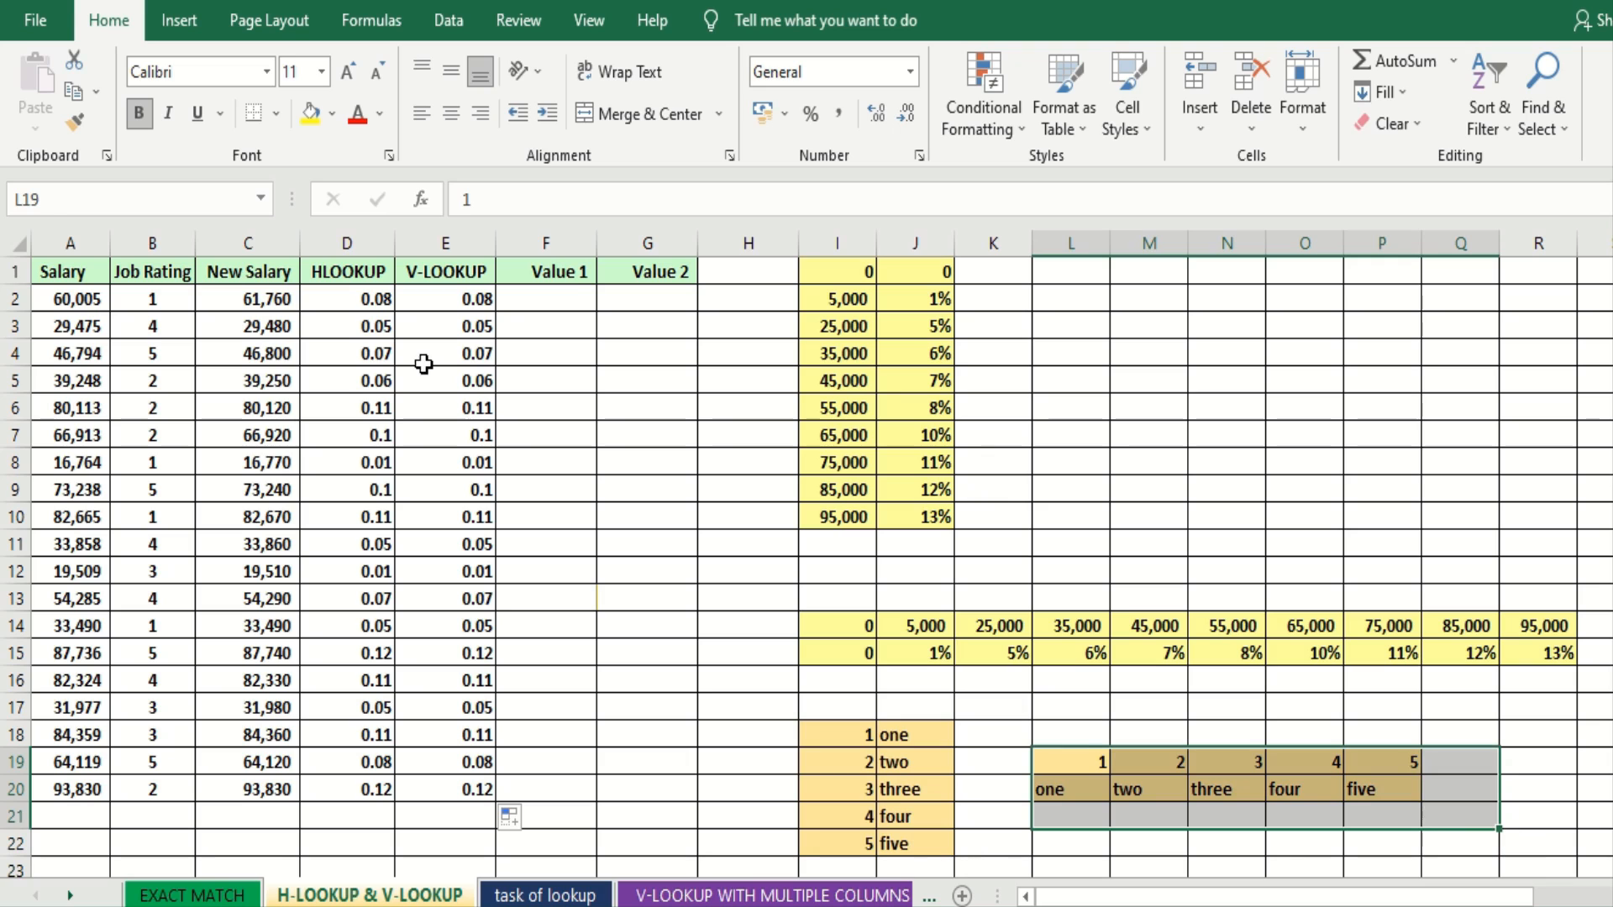
- Enter =VLOOKUP(B2,I18:J22,2,0) in F2 and fill it down the Value 1 column to F20
click(576, 289)
text(=vl)
key(Tab)
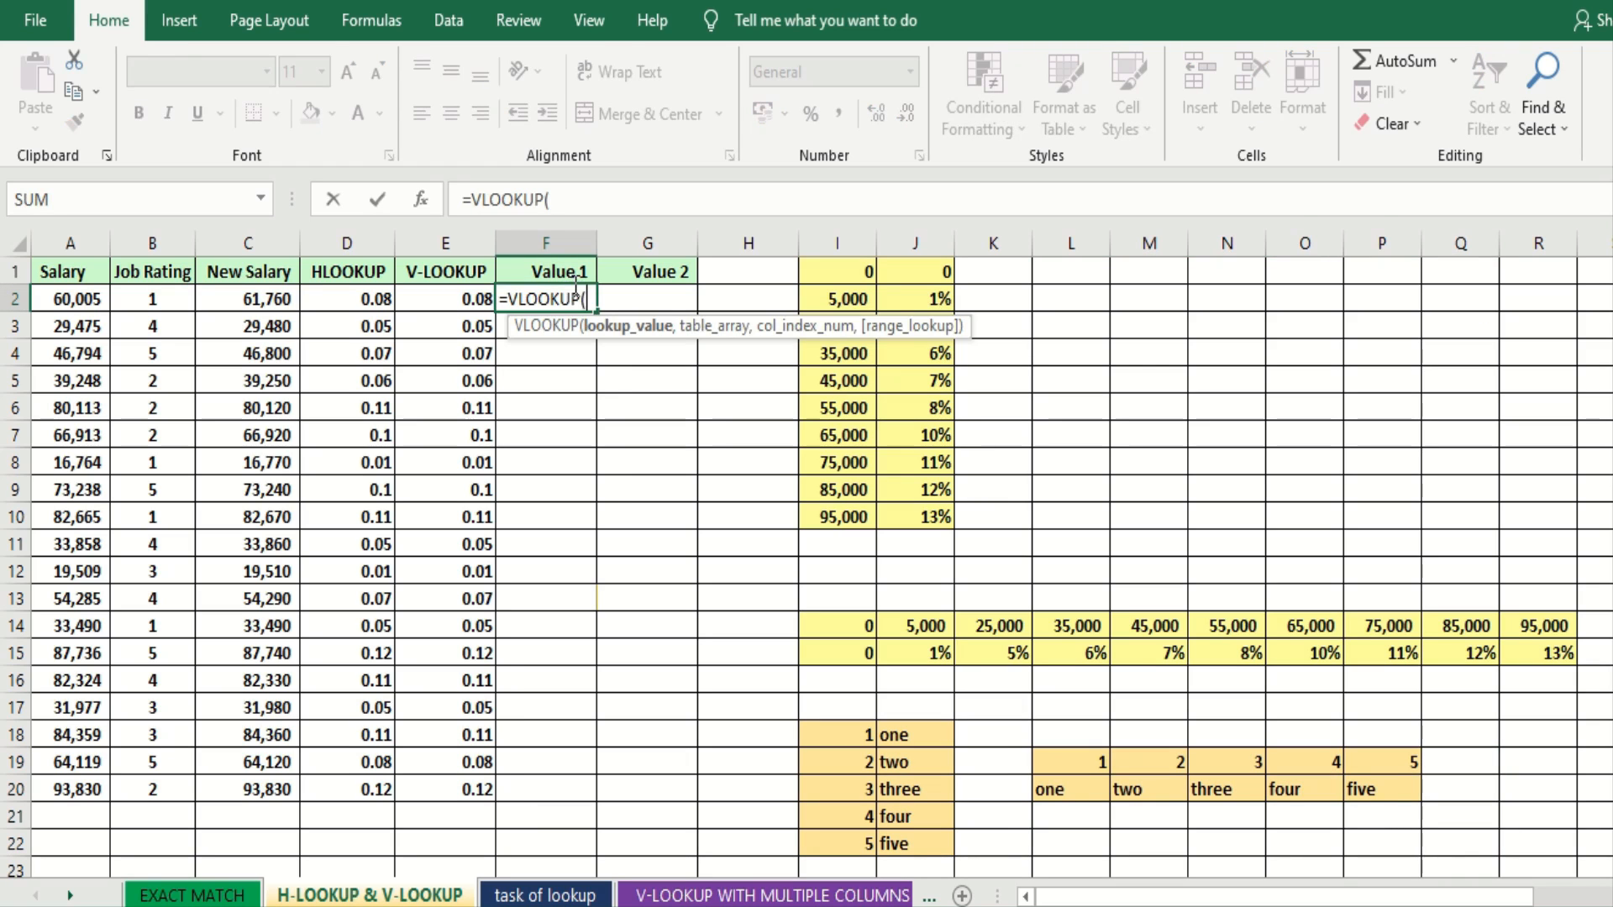
click(175, 295)
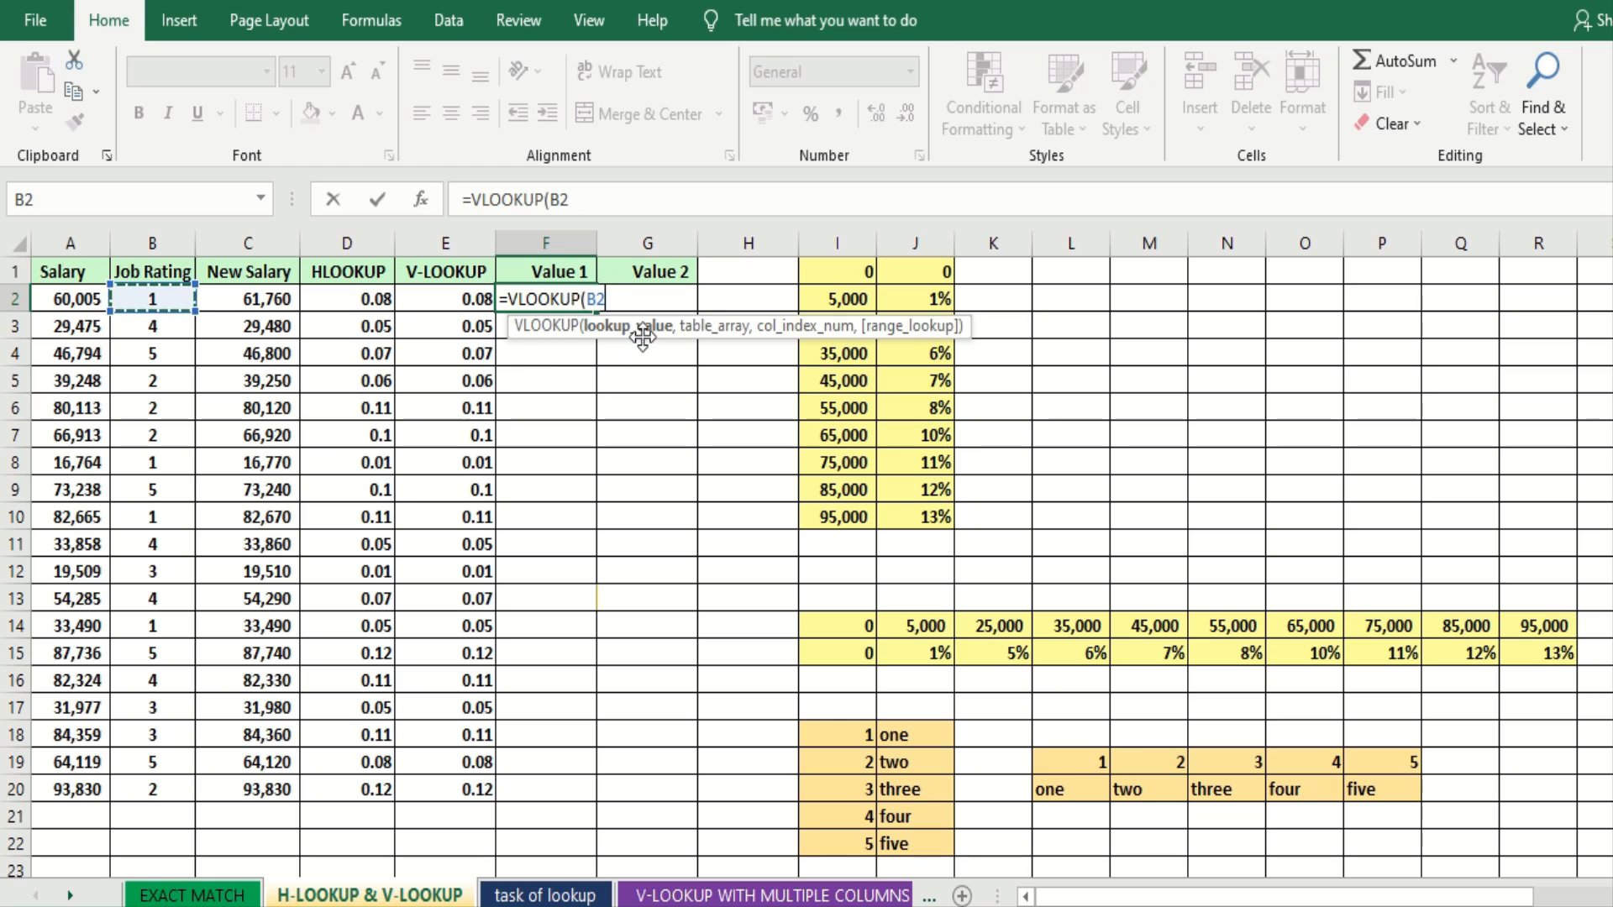
text(,)
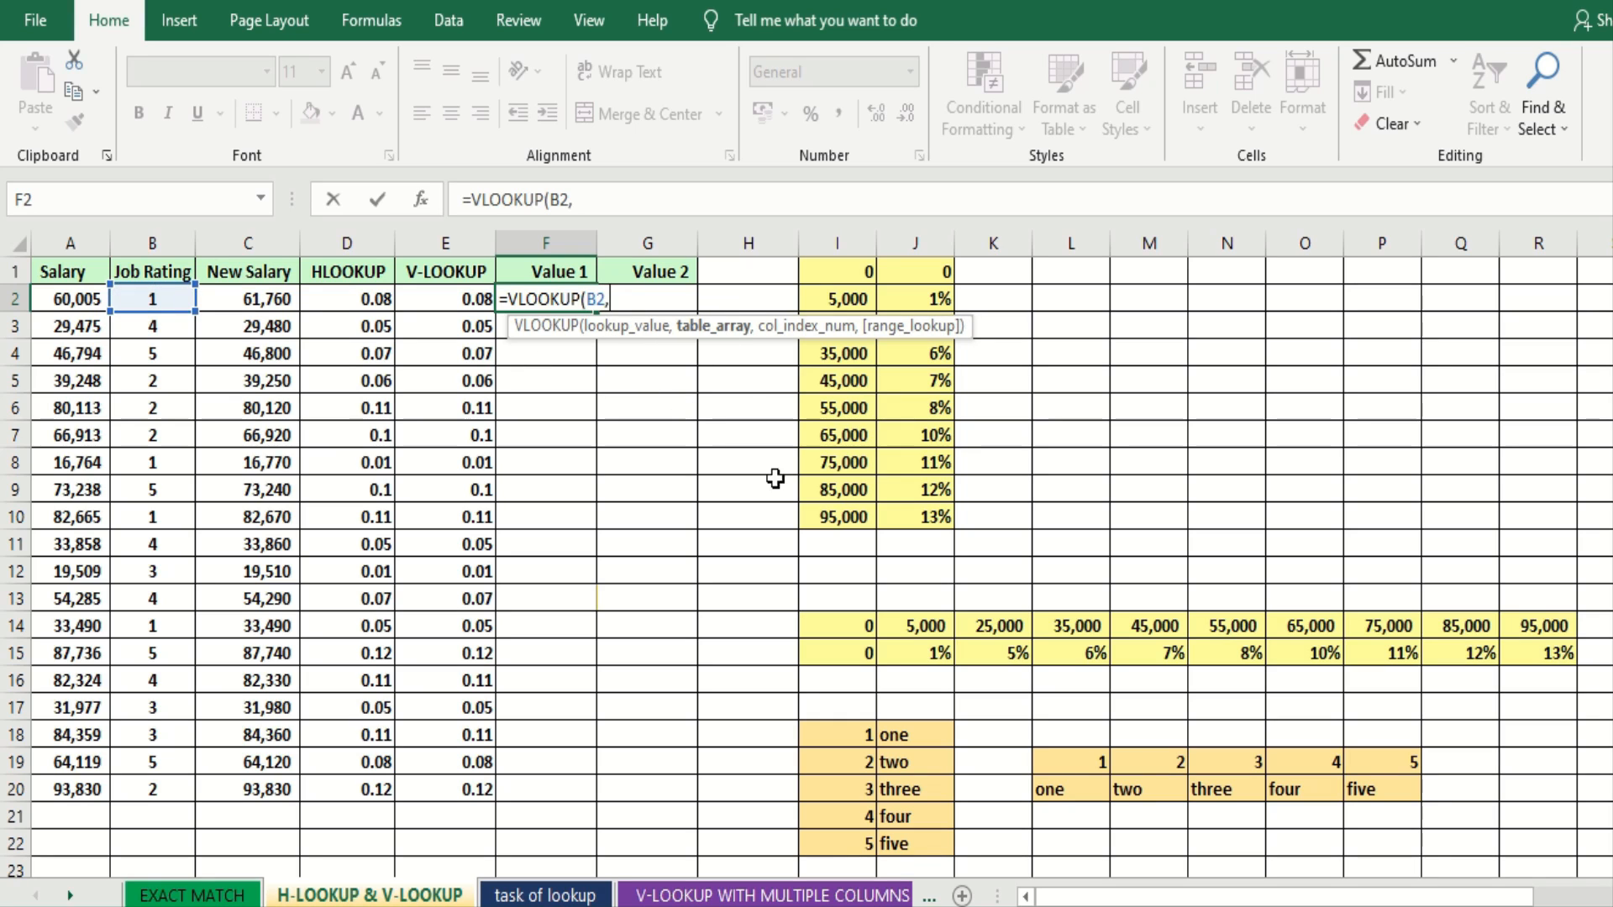
drag(859, 737, 899, 853)
text(,)
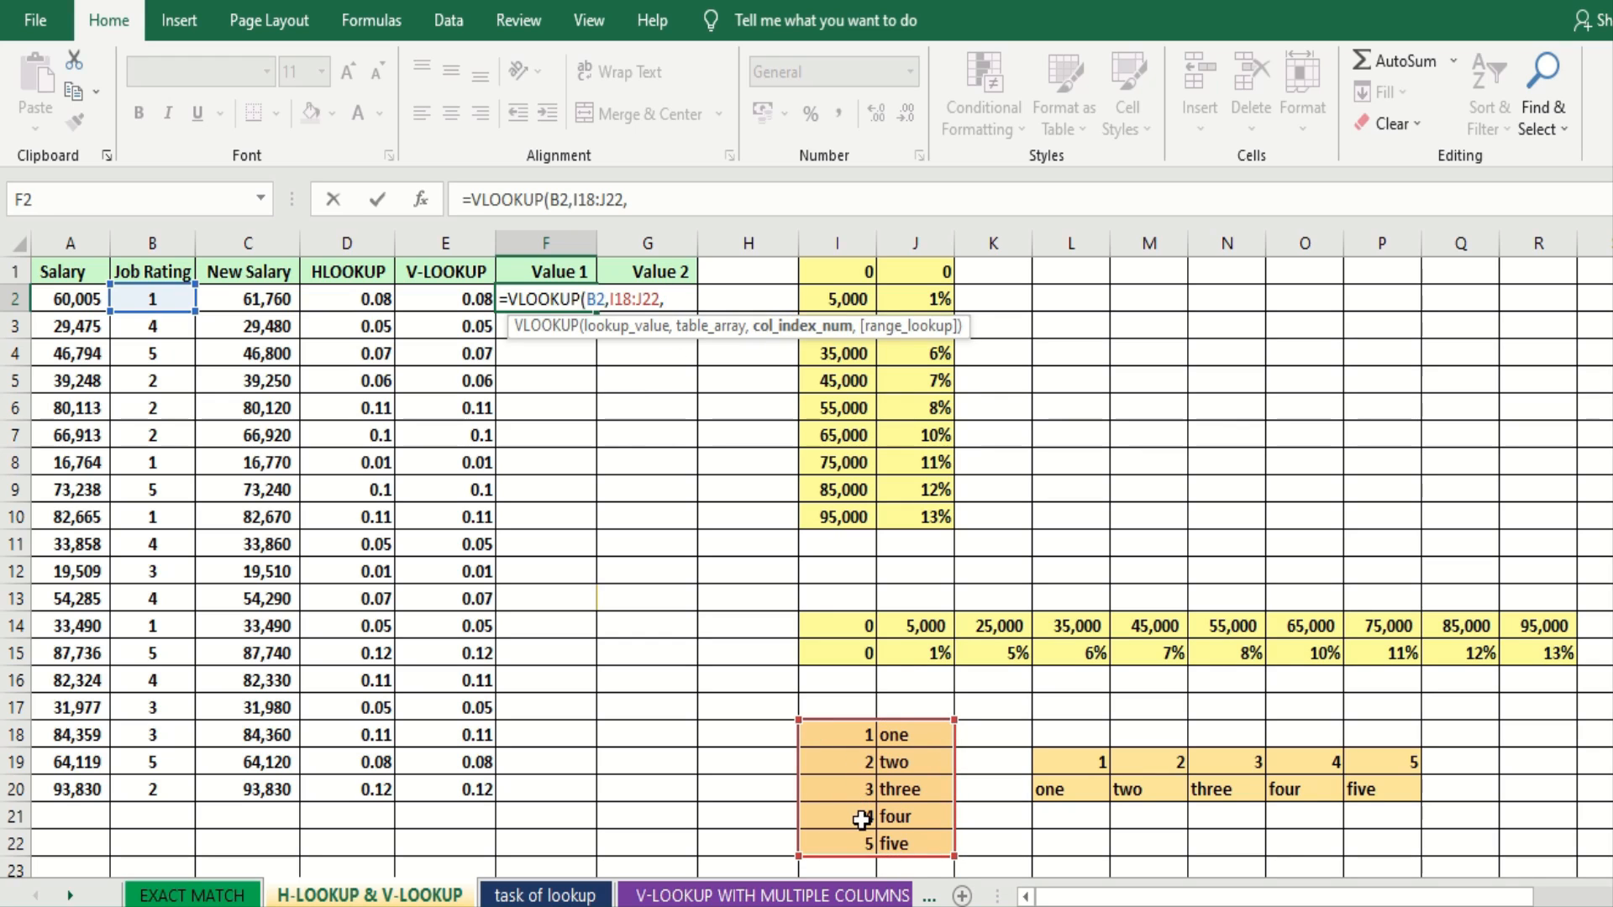
text(2,)
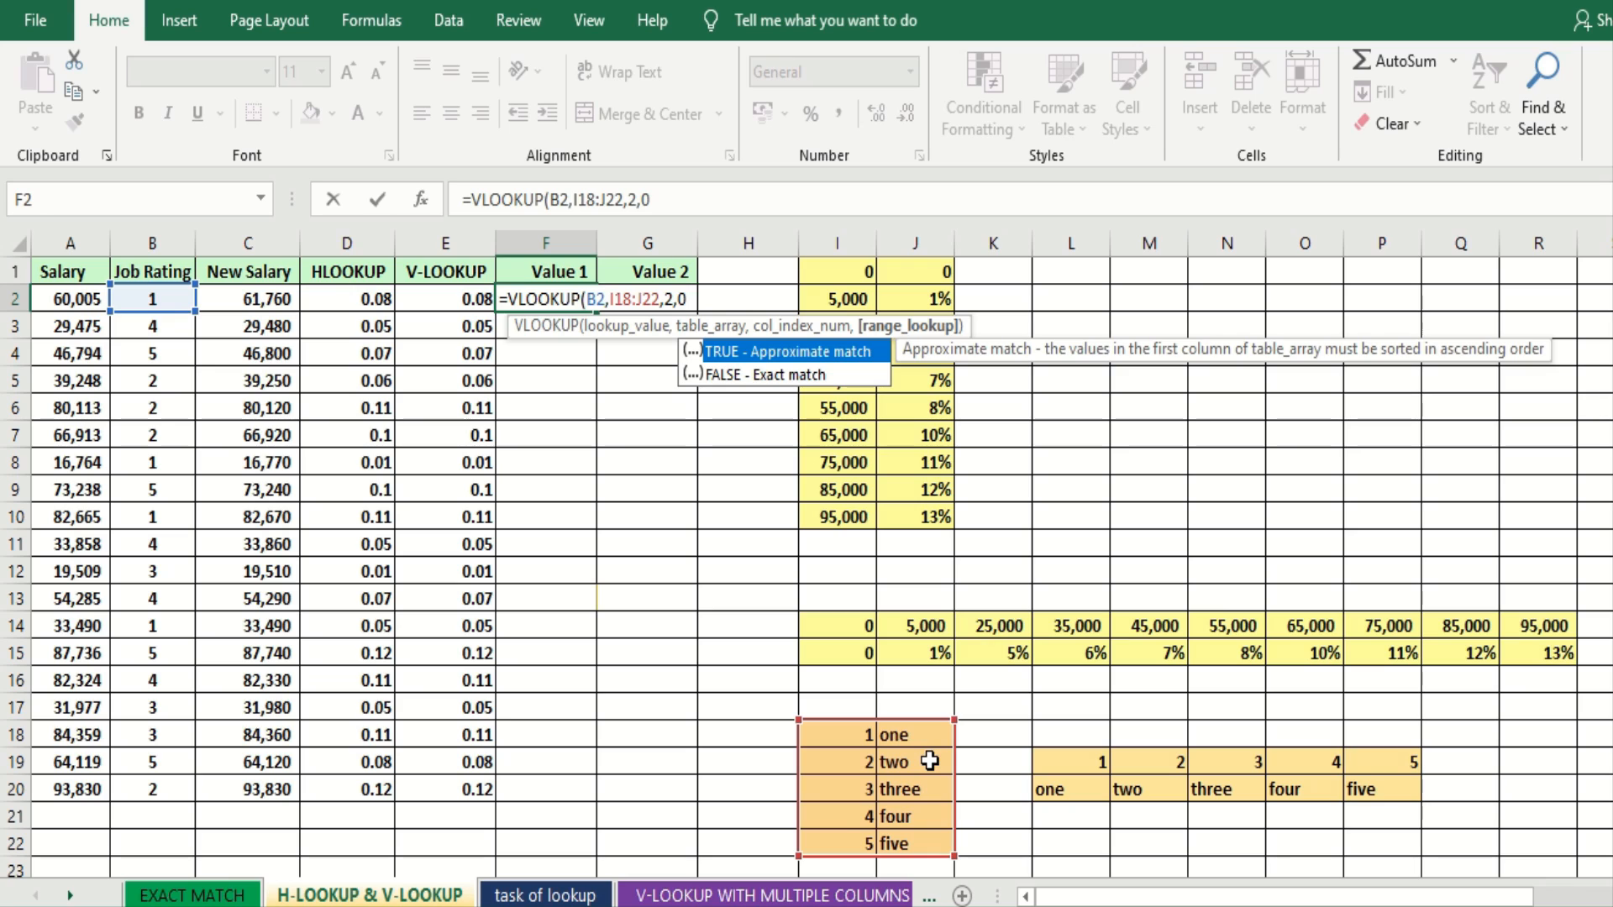
text(0))
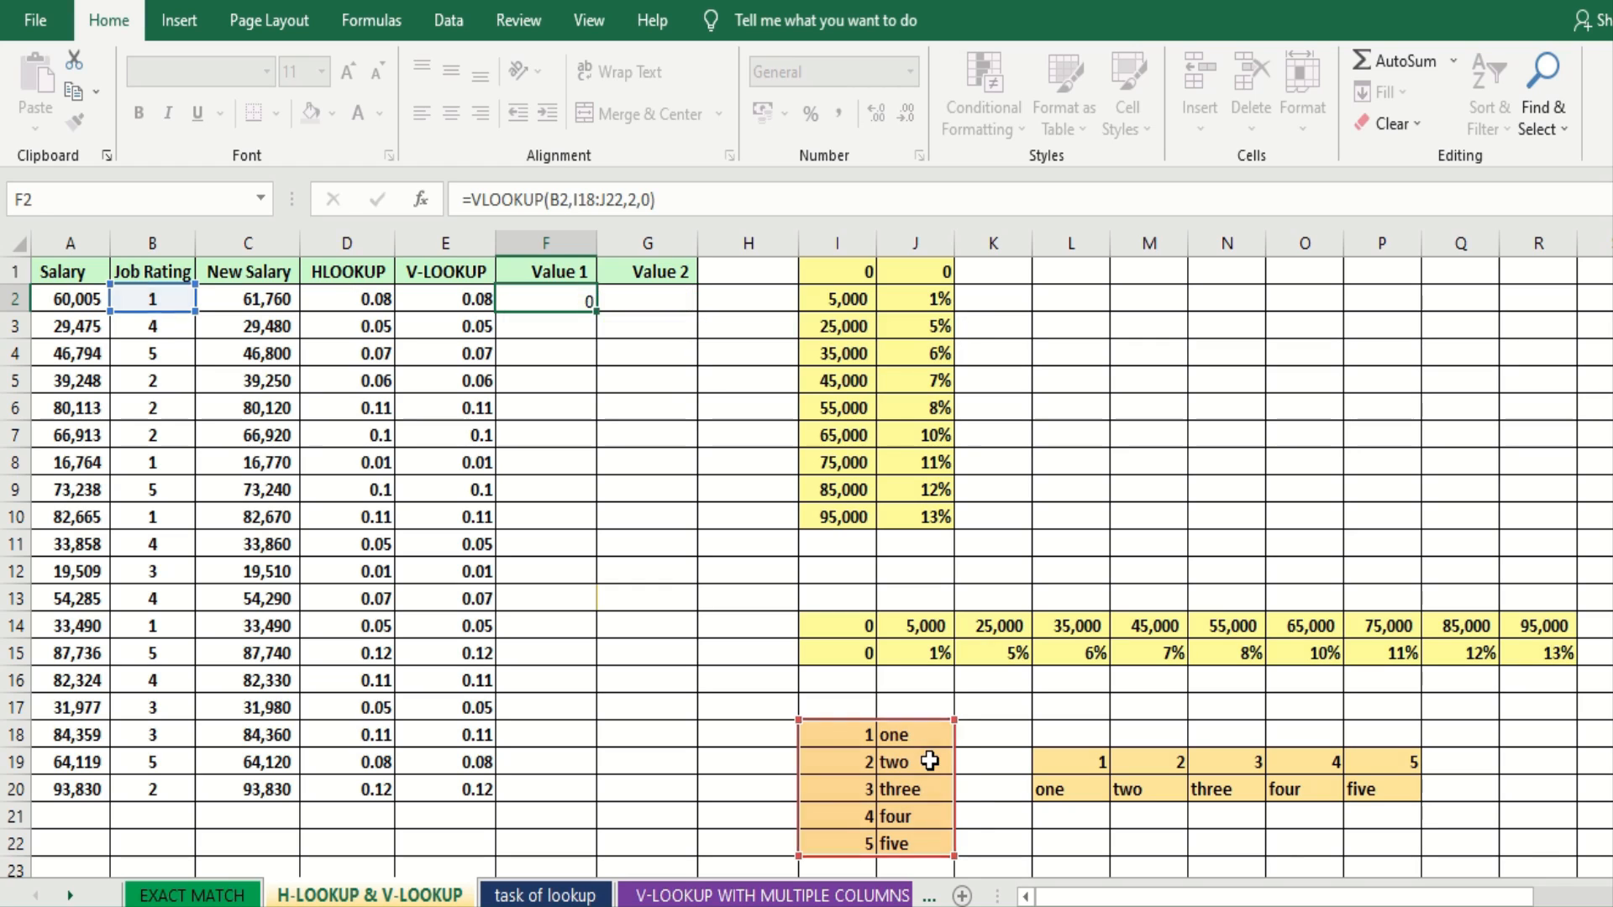
key(Return)
click(556, 300)
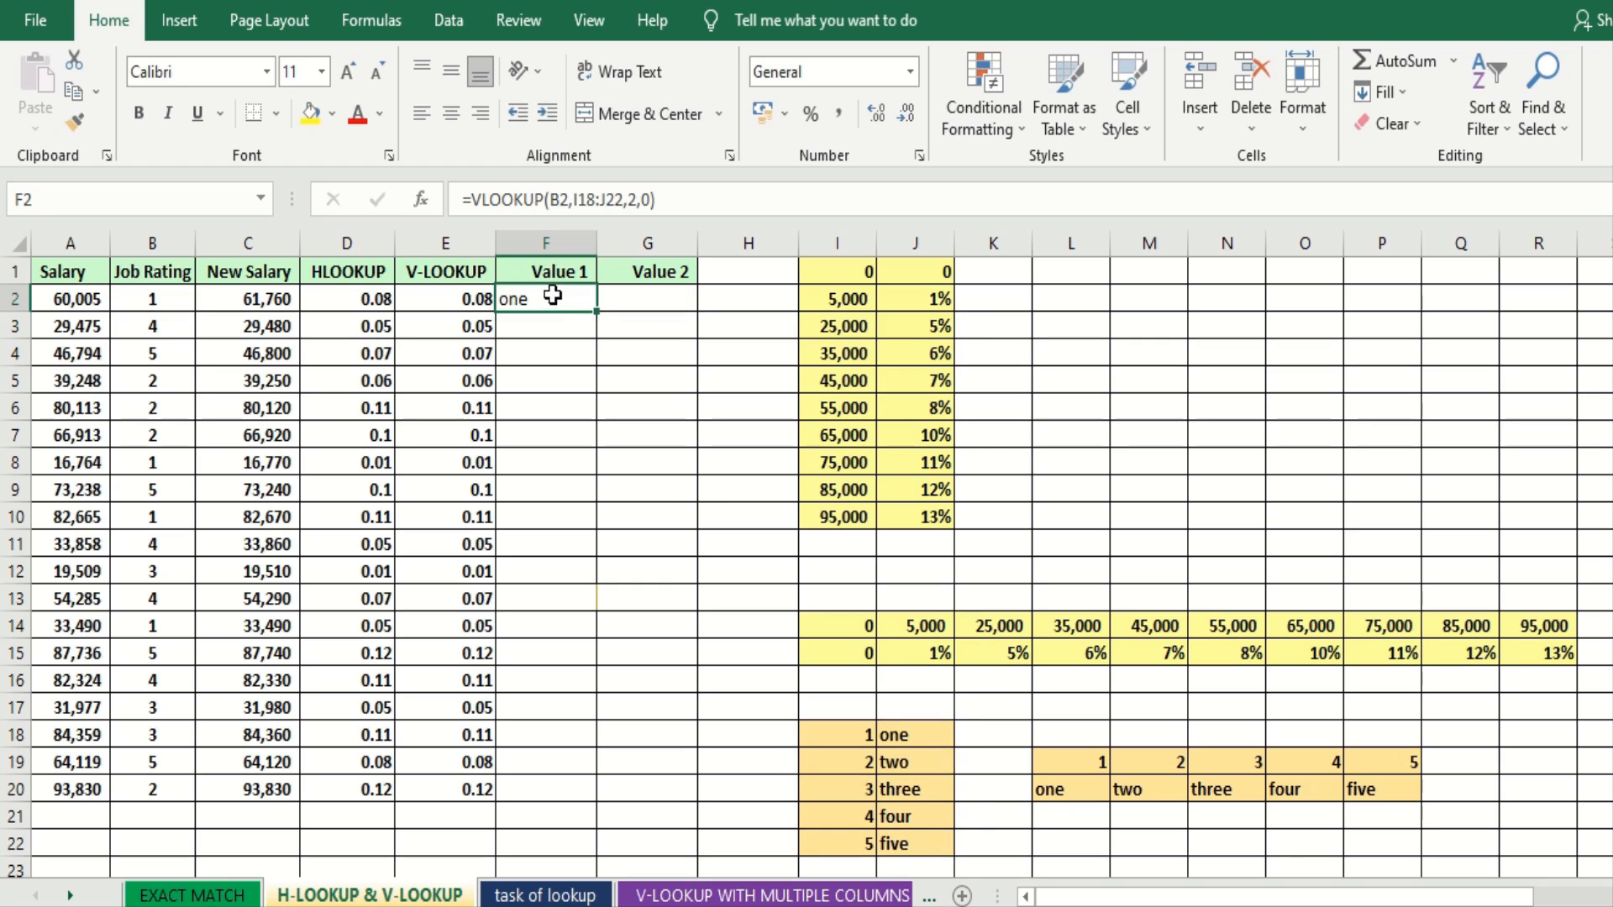
double_click(596, 313)
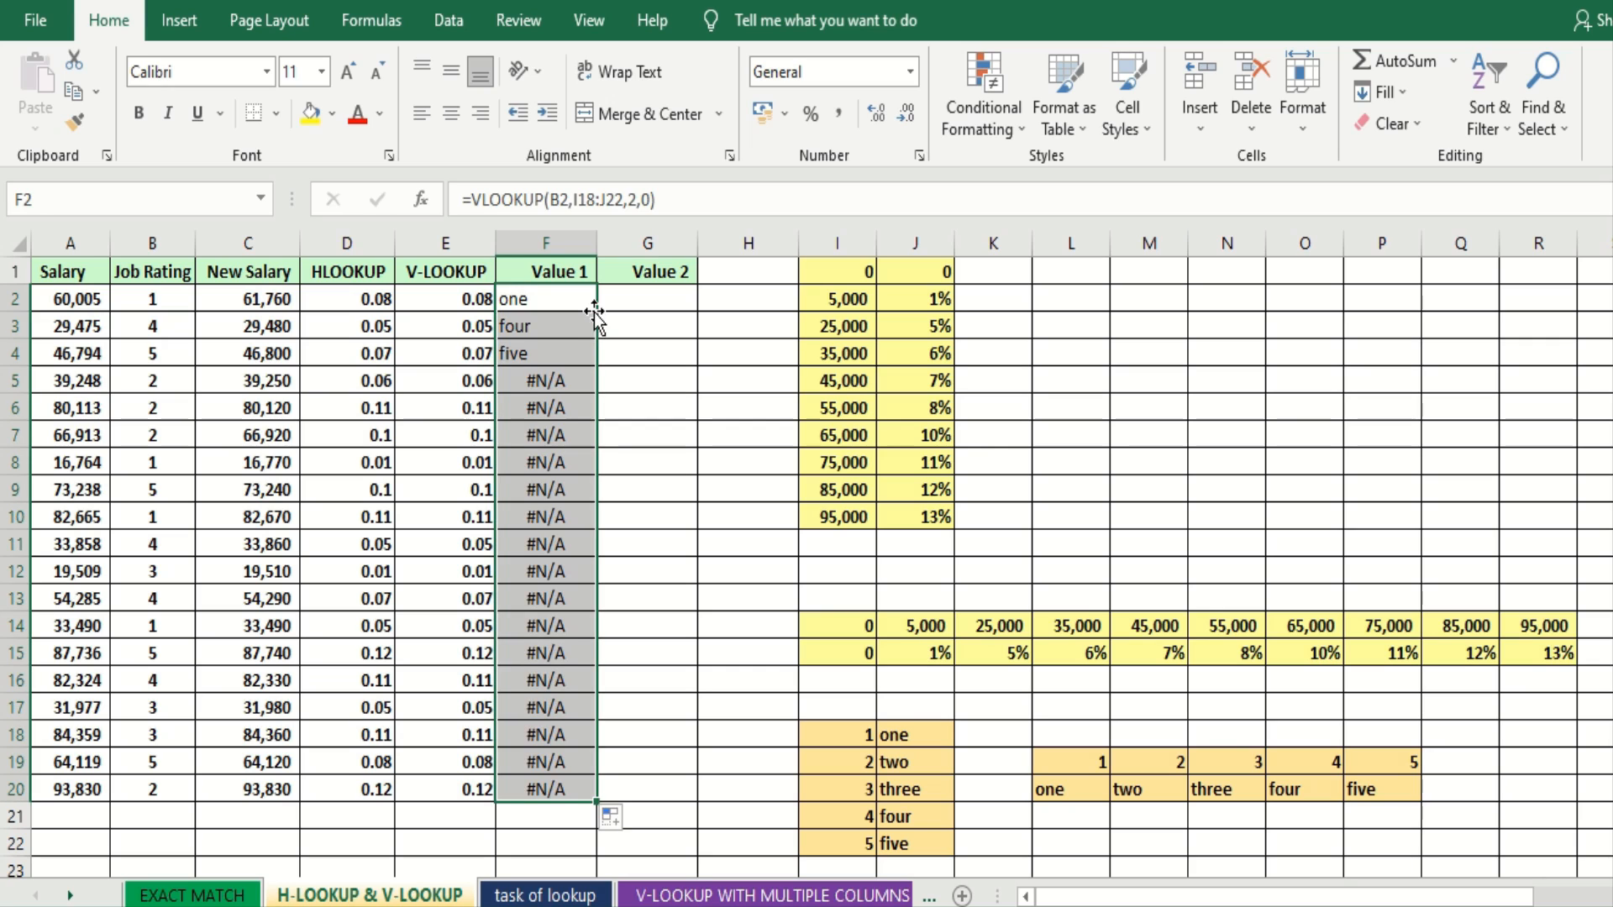
- Make the F2 table array absolute as $I$18:$J$22 and refill the formula down to F20
double_click(546, 300)
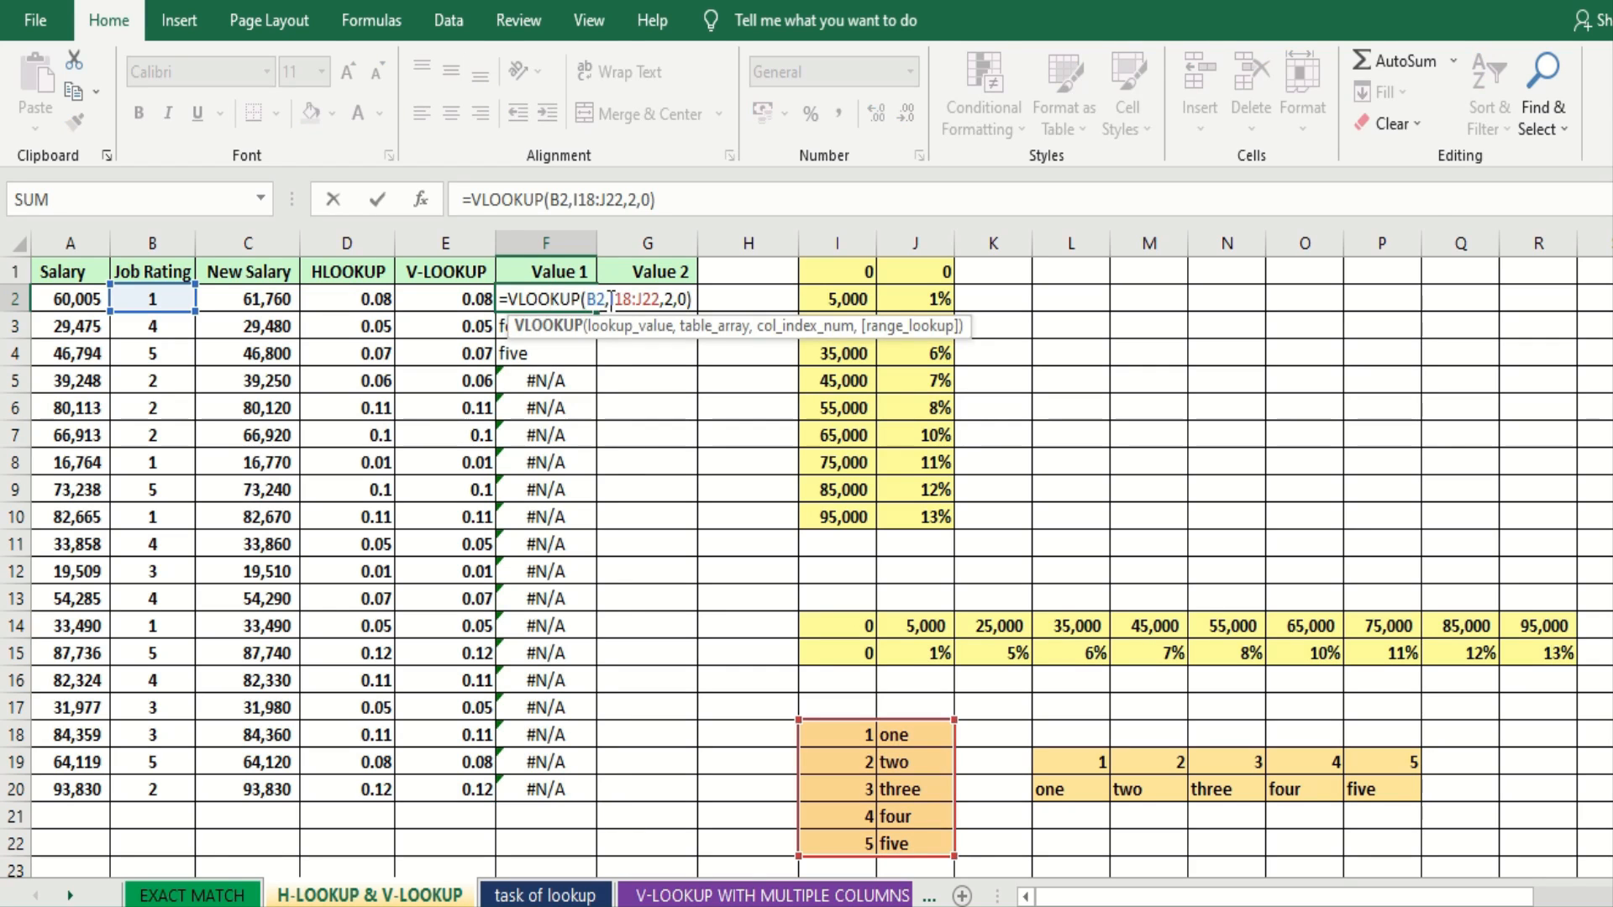
drag(611, 300, 654, 300)
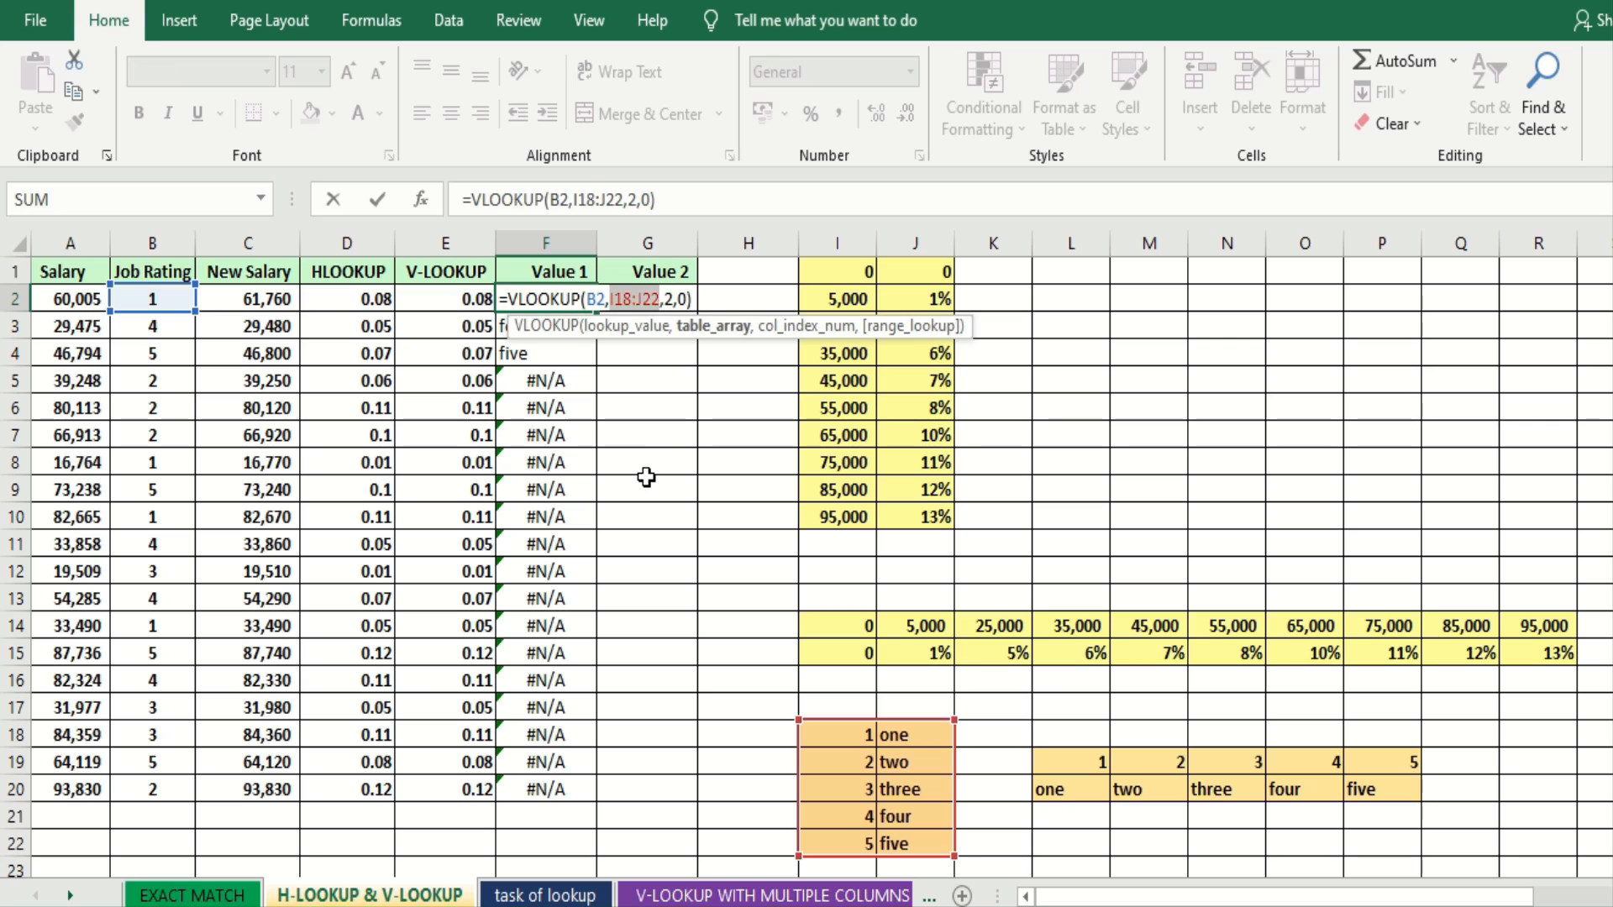
key(F4)
key(Return)
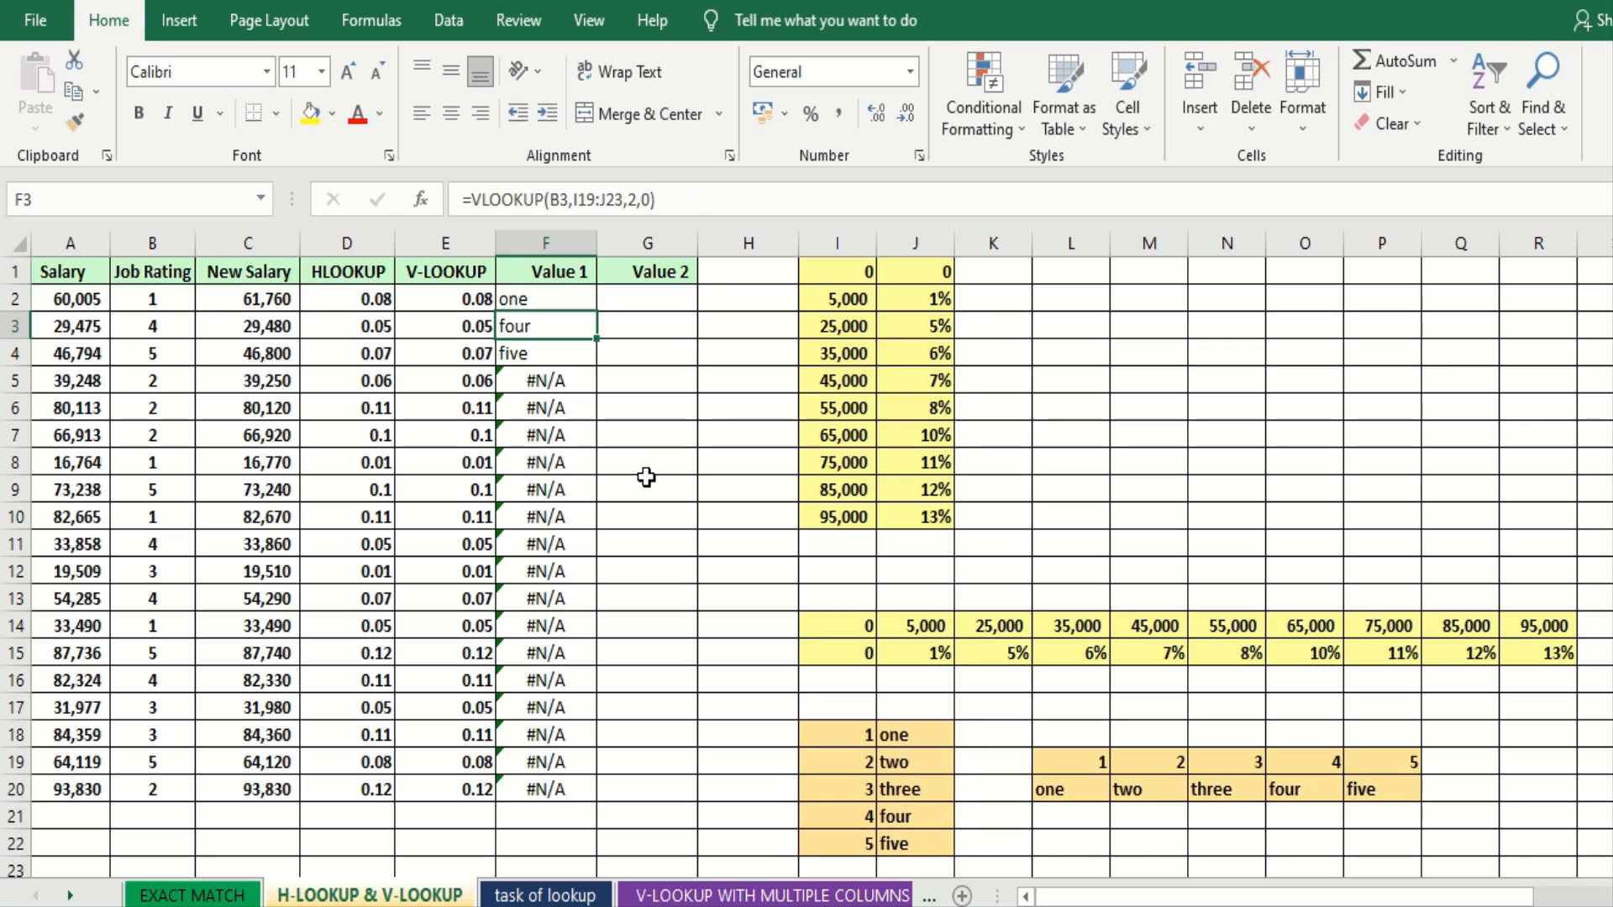
click(580, 304)
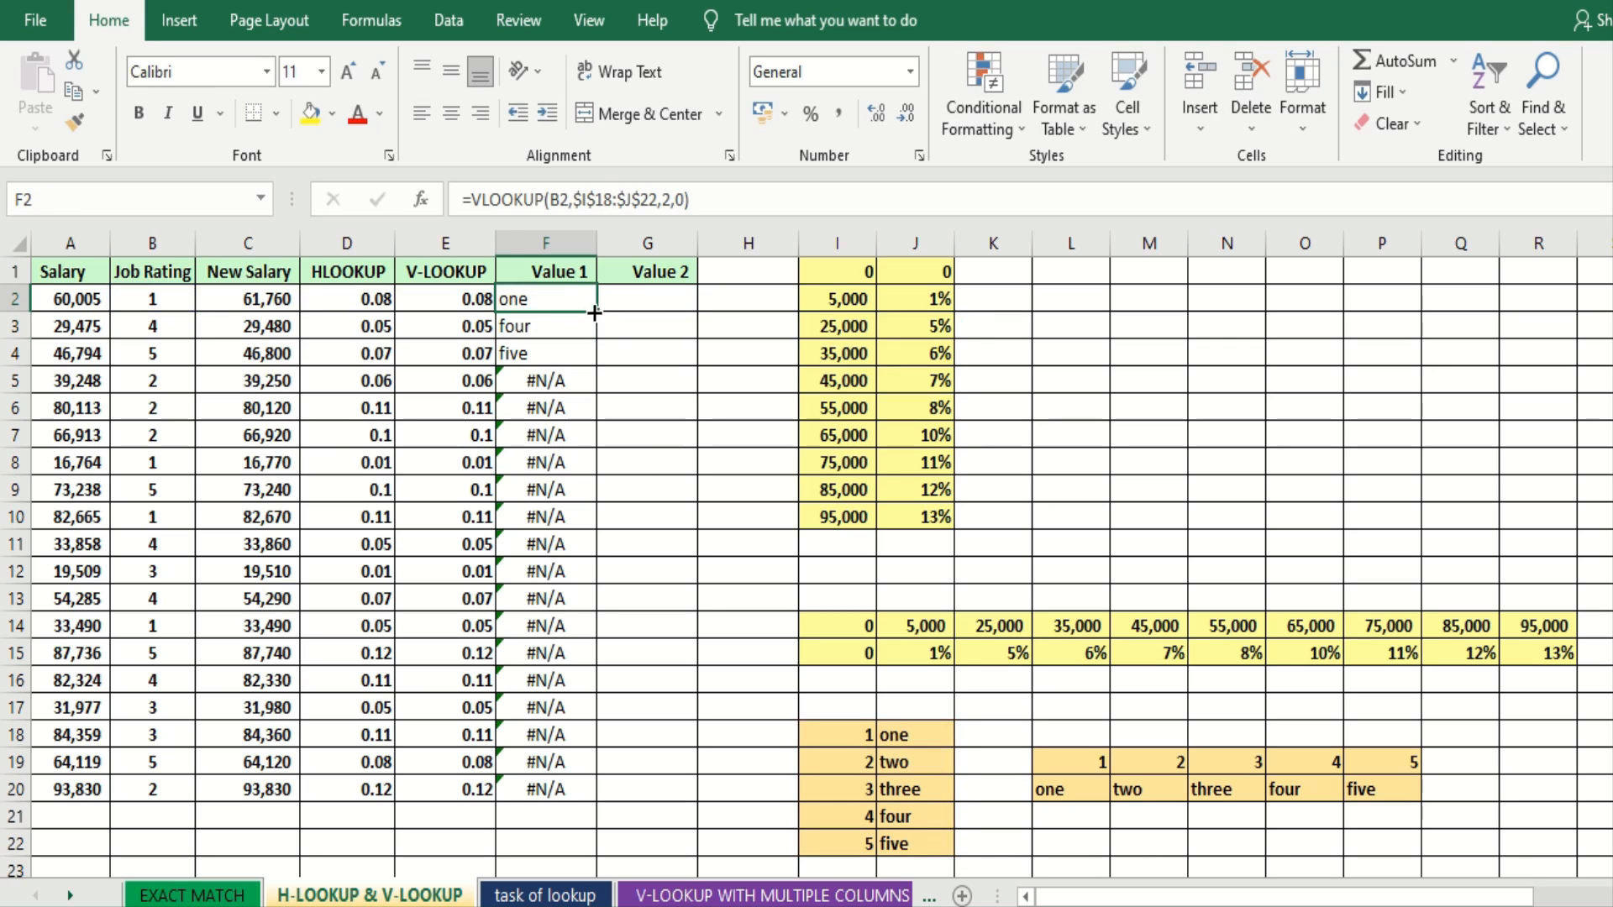
double_click(596, 312)
- Enter =HLOOKUP(B2,$L$19:$P$20,2,0) in G2 and fill it down the Value 2 column to G20
click(662, 300)
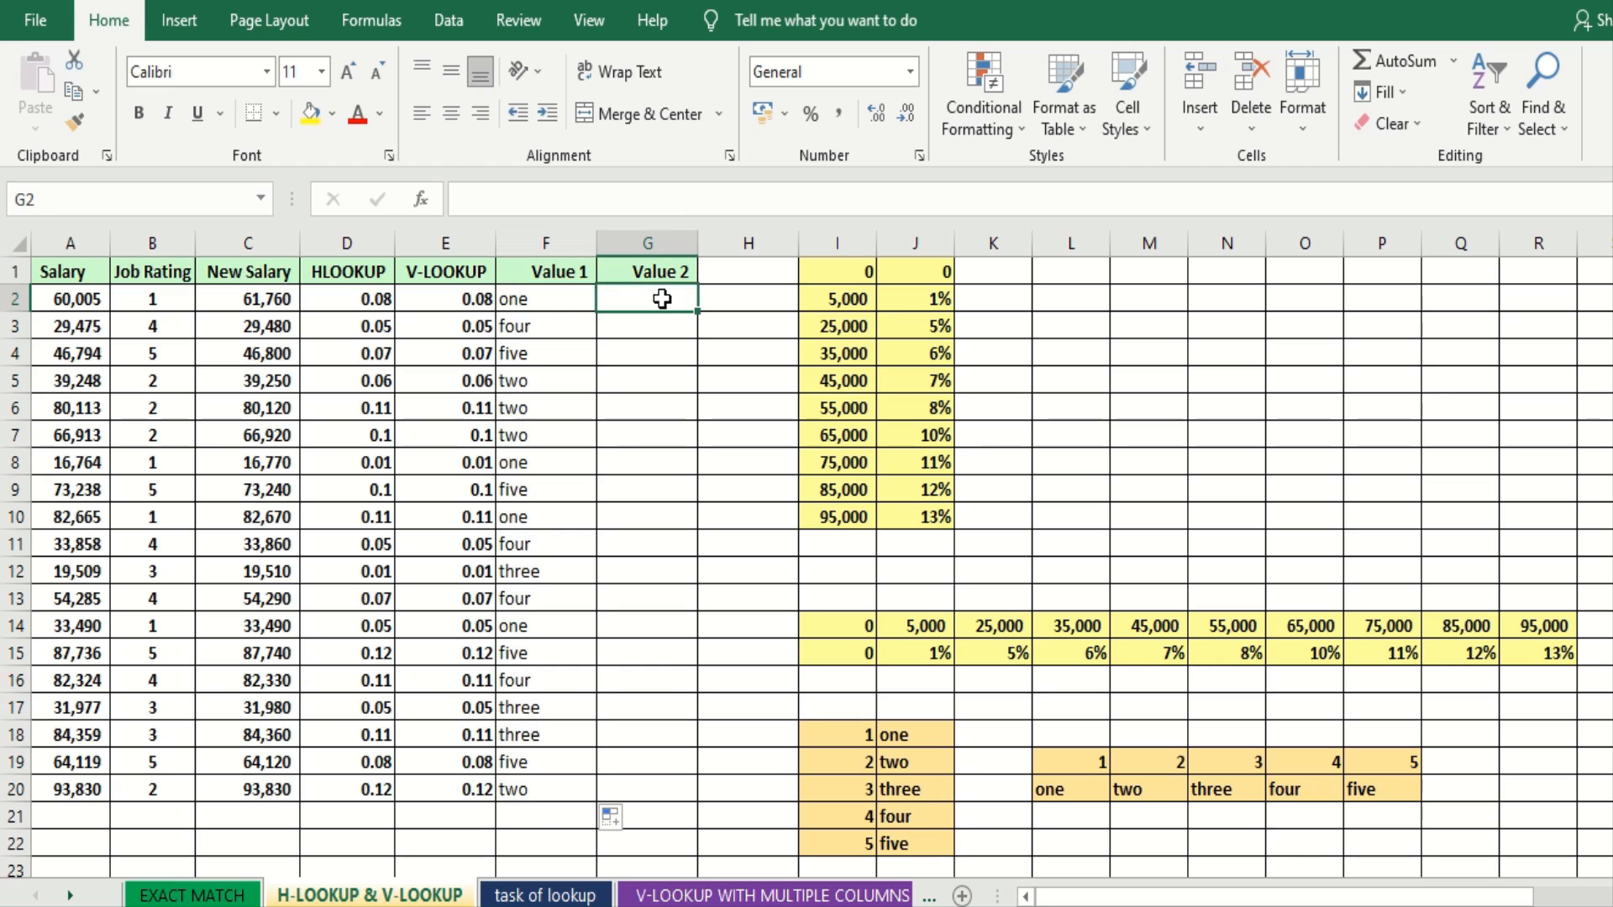
text(=hl)
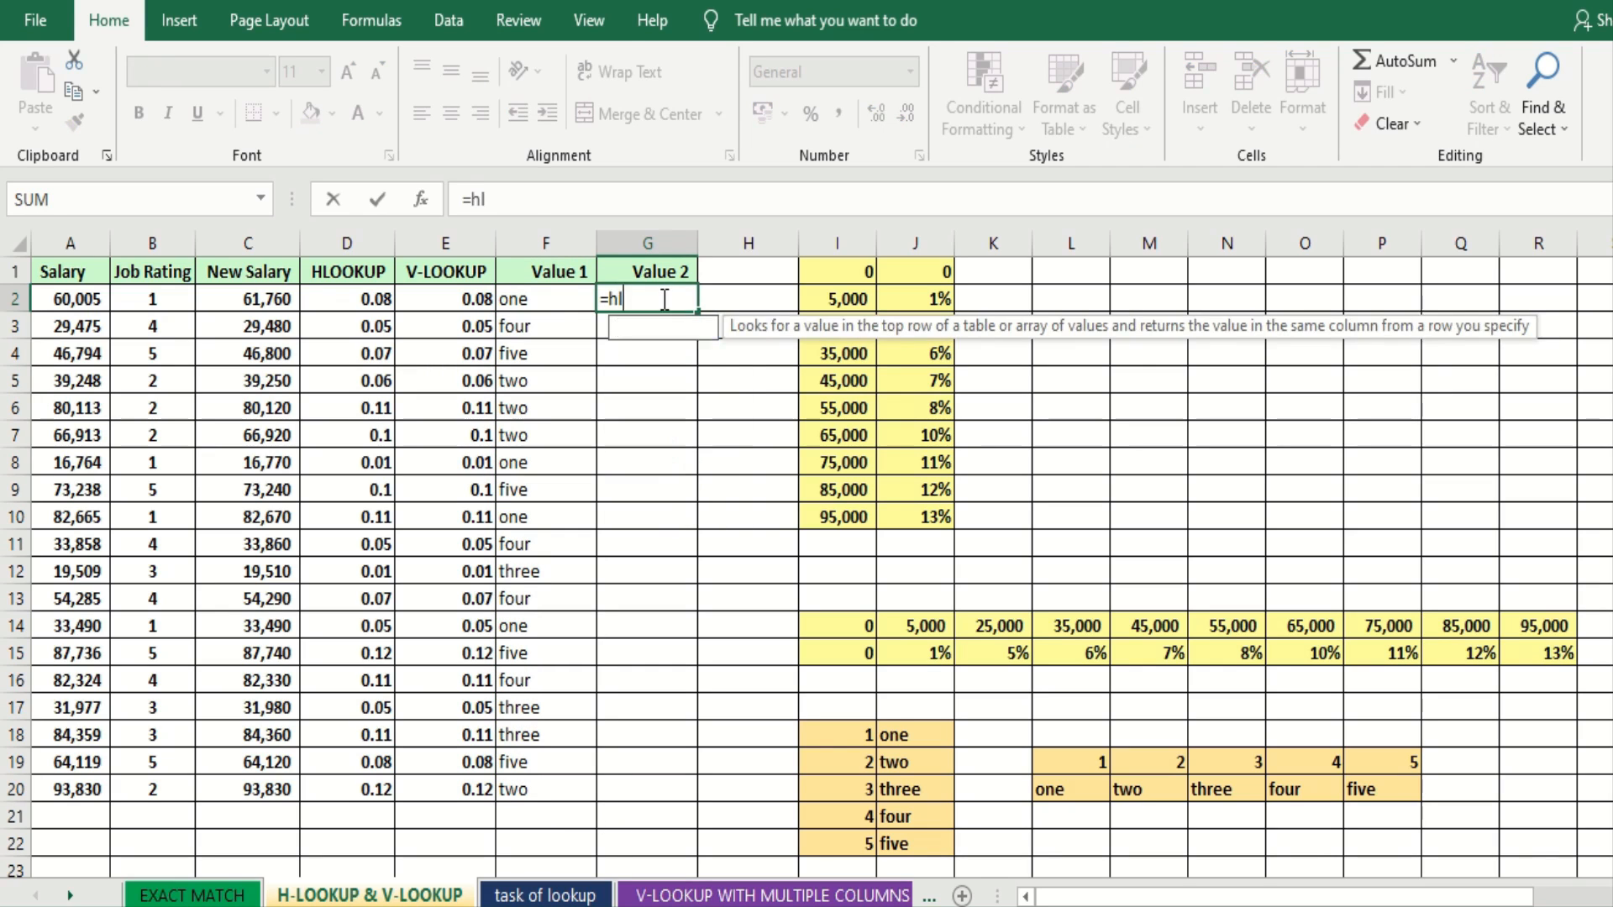
key(Tab)
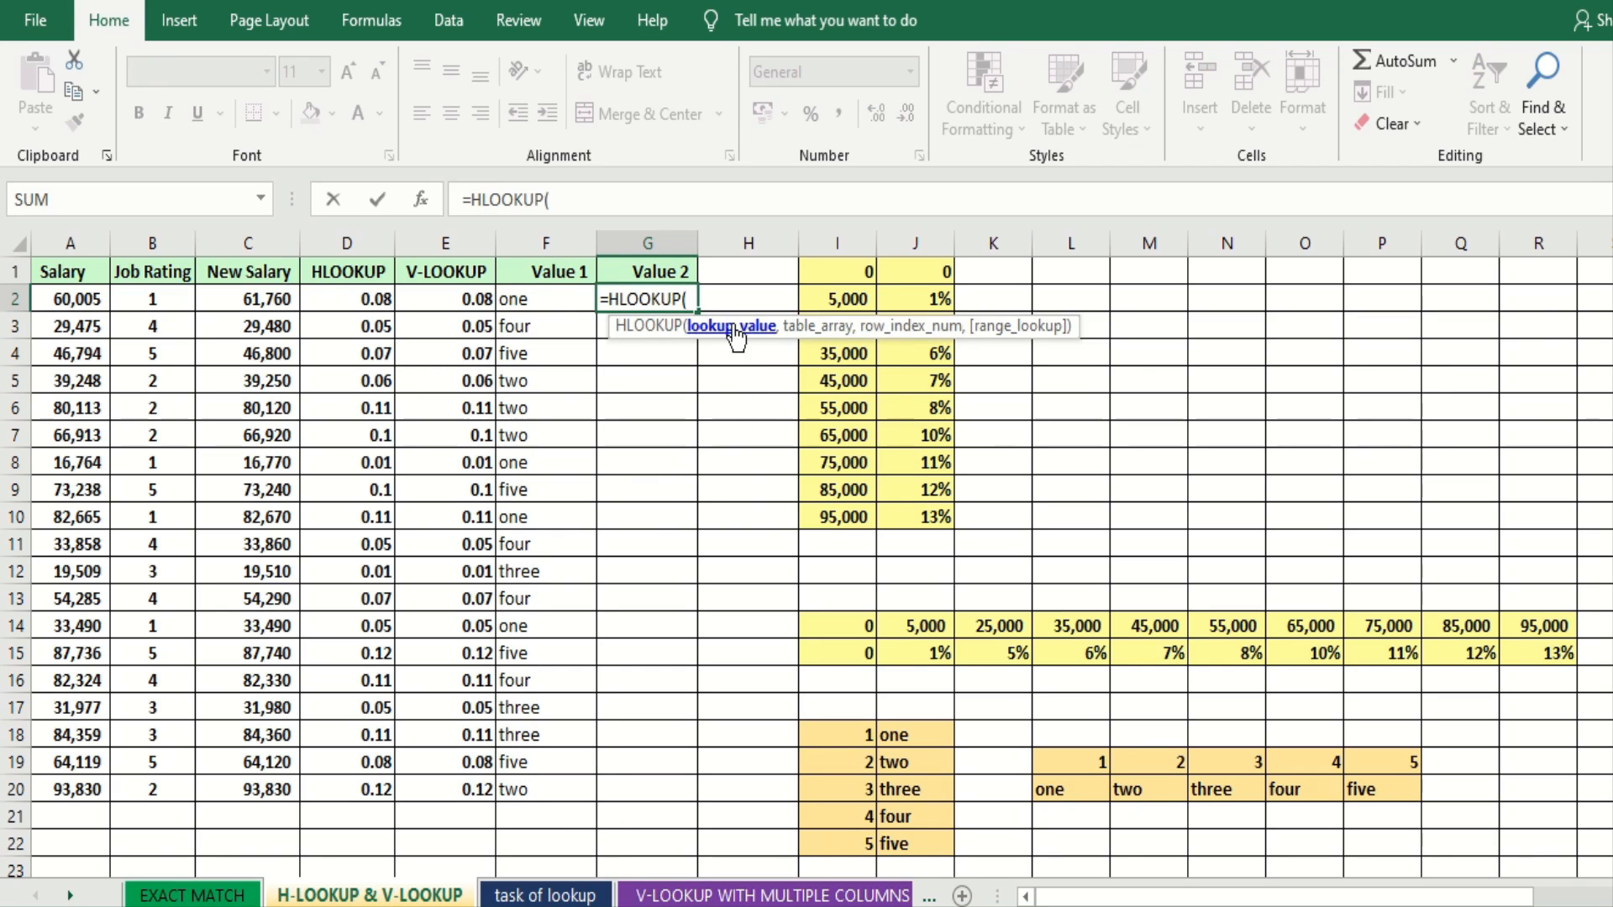
click(161, 300)
text(,)
drag(1066, 762, 1346, 794)
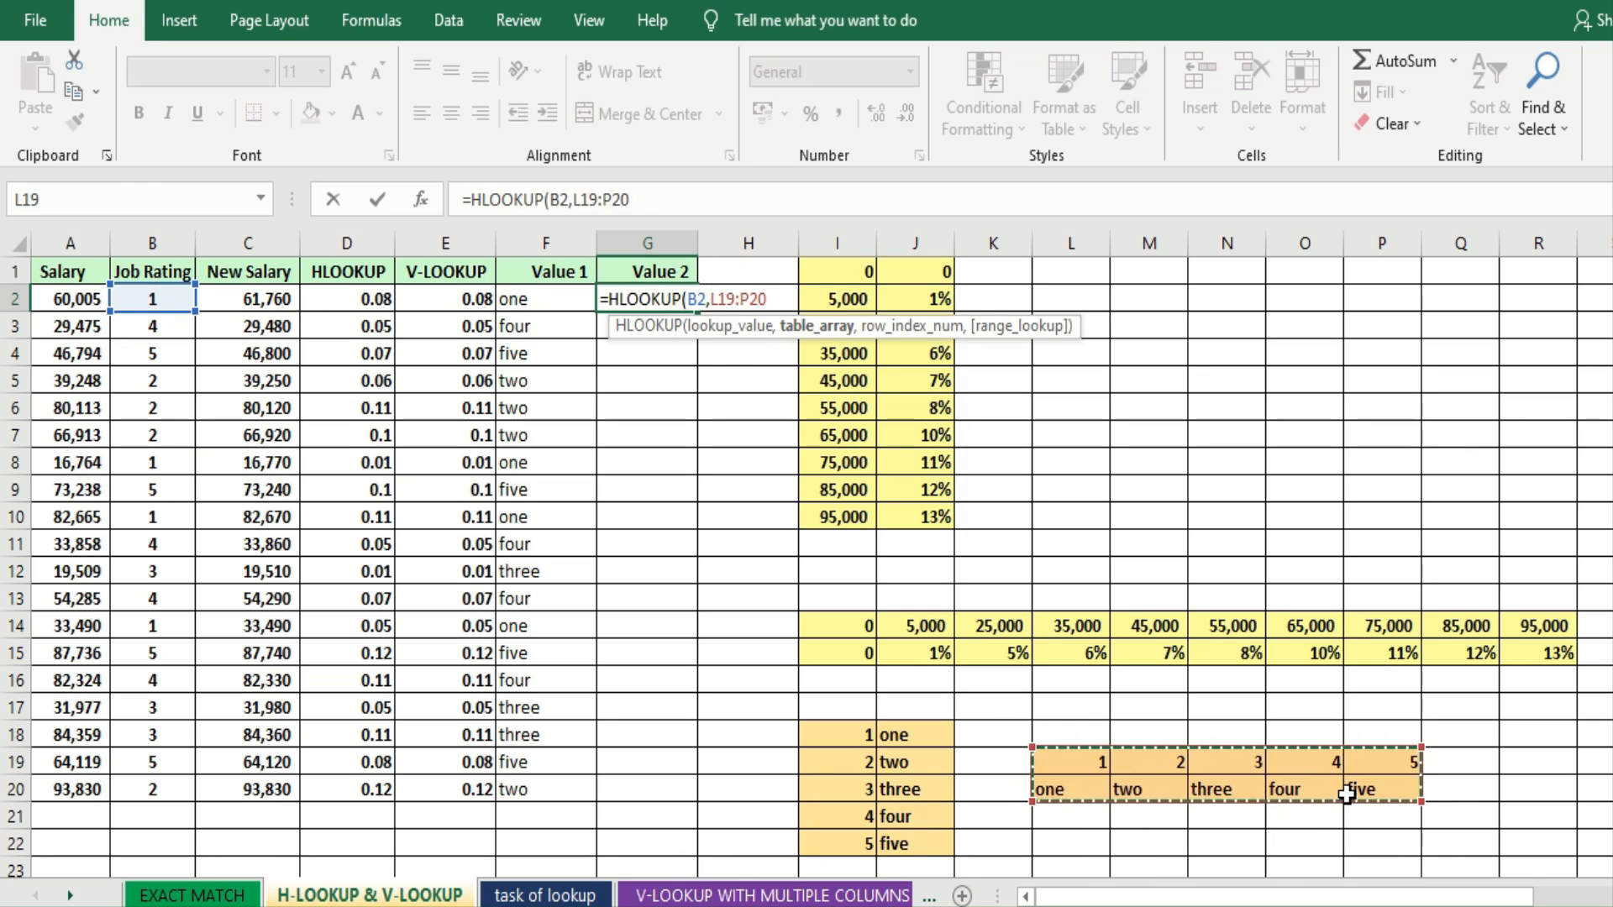
key(F4)
text(,2,0))
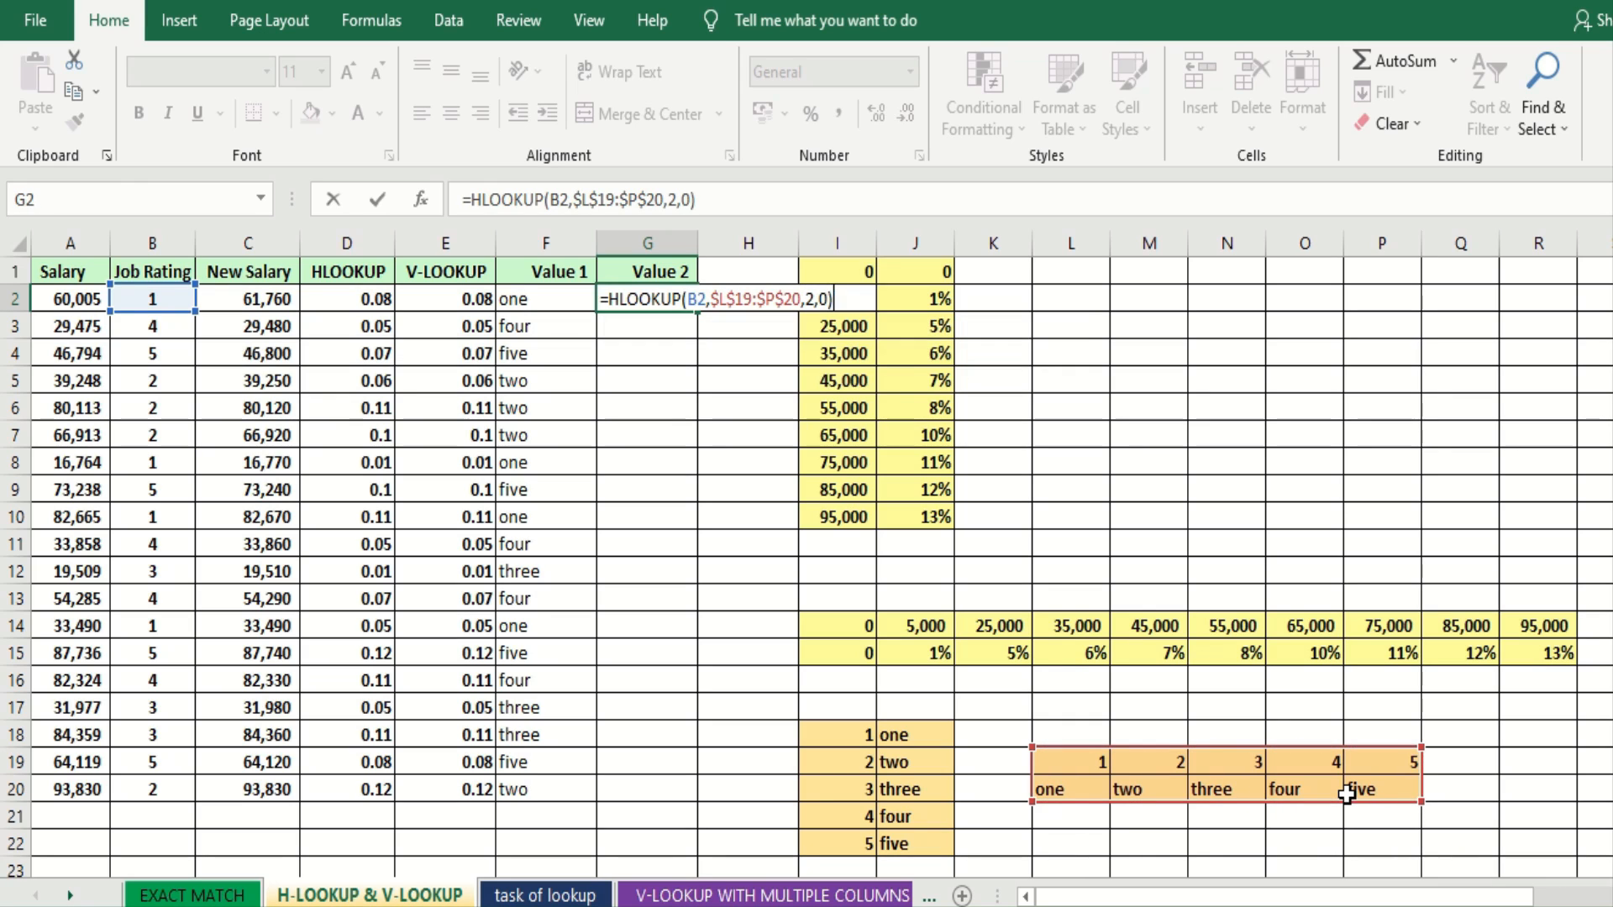
key(Return)
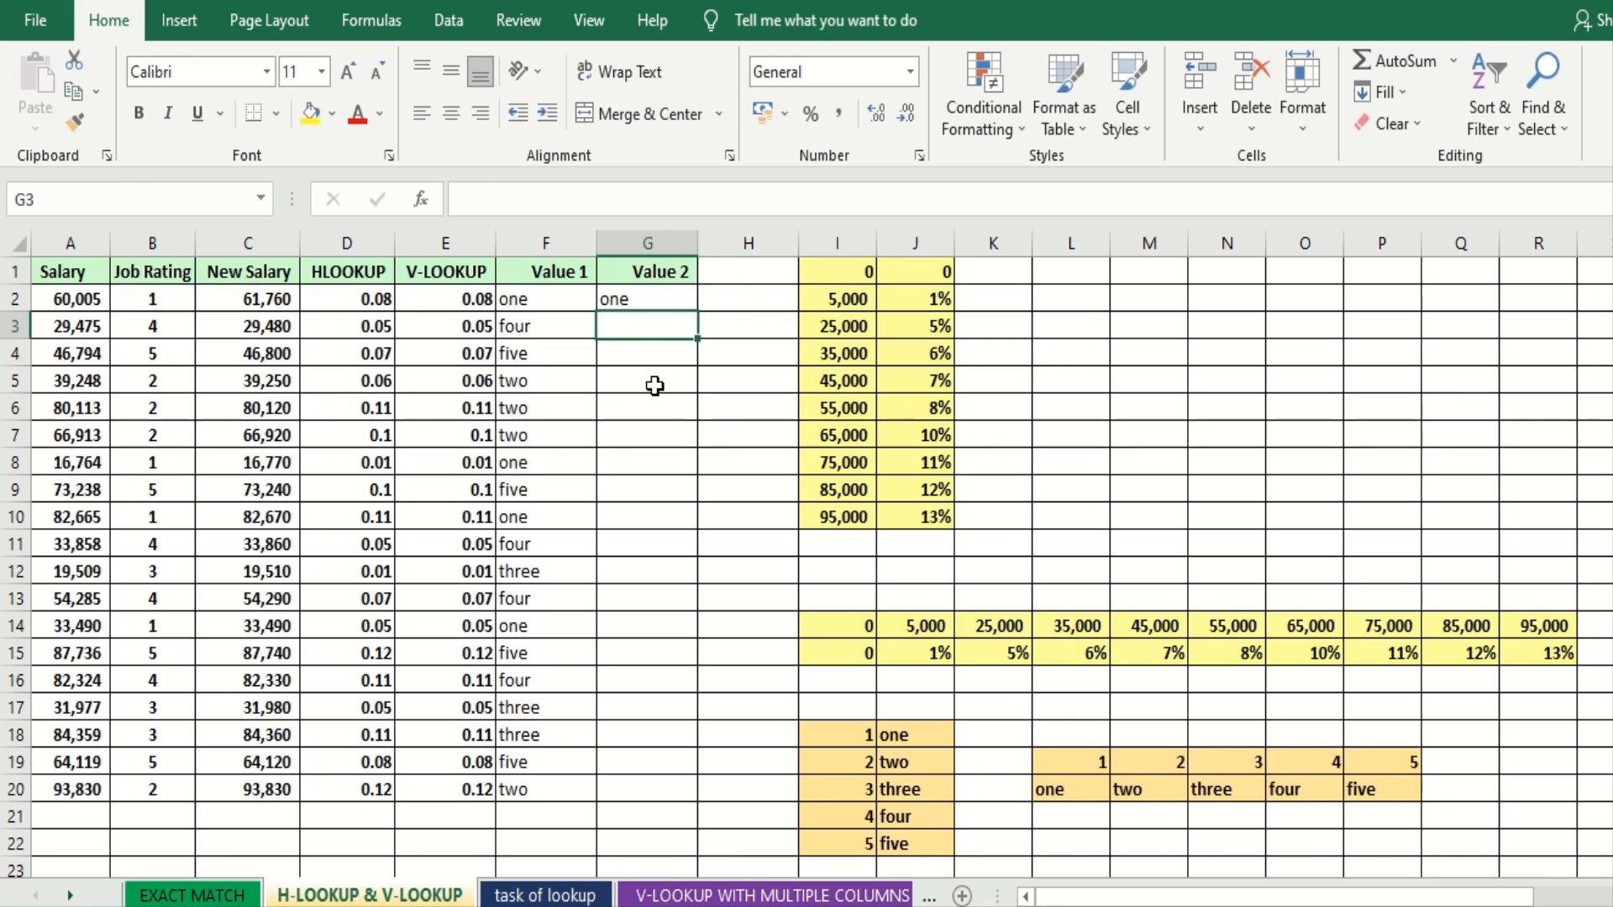
click(657, 300)
double_click(698, 314)
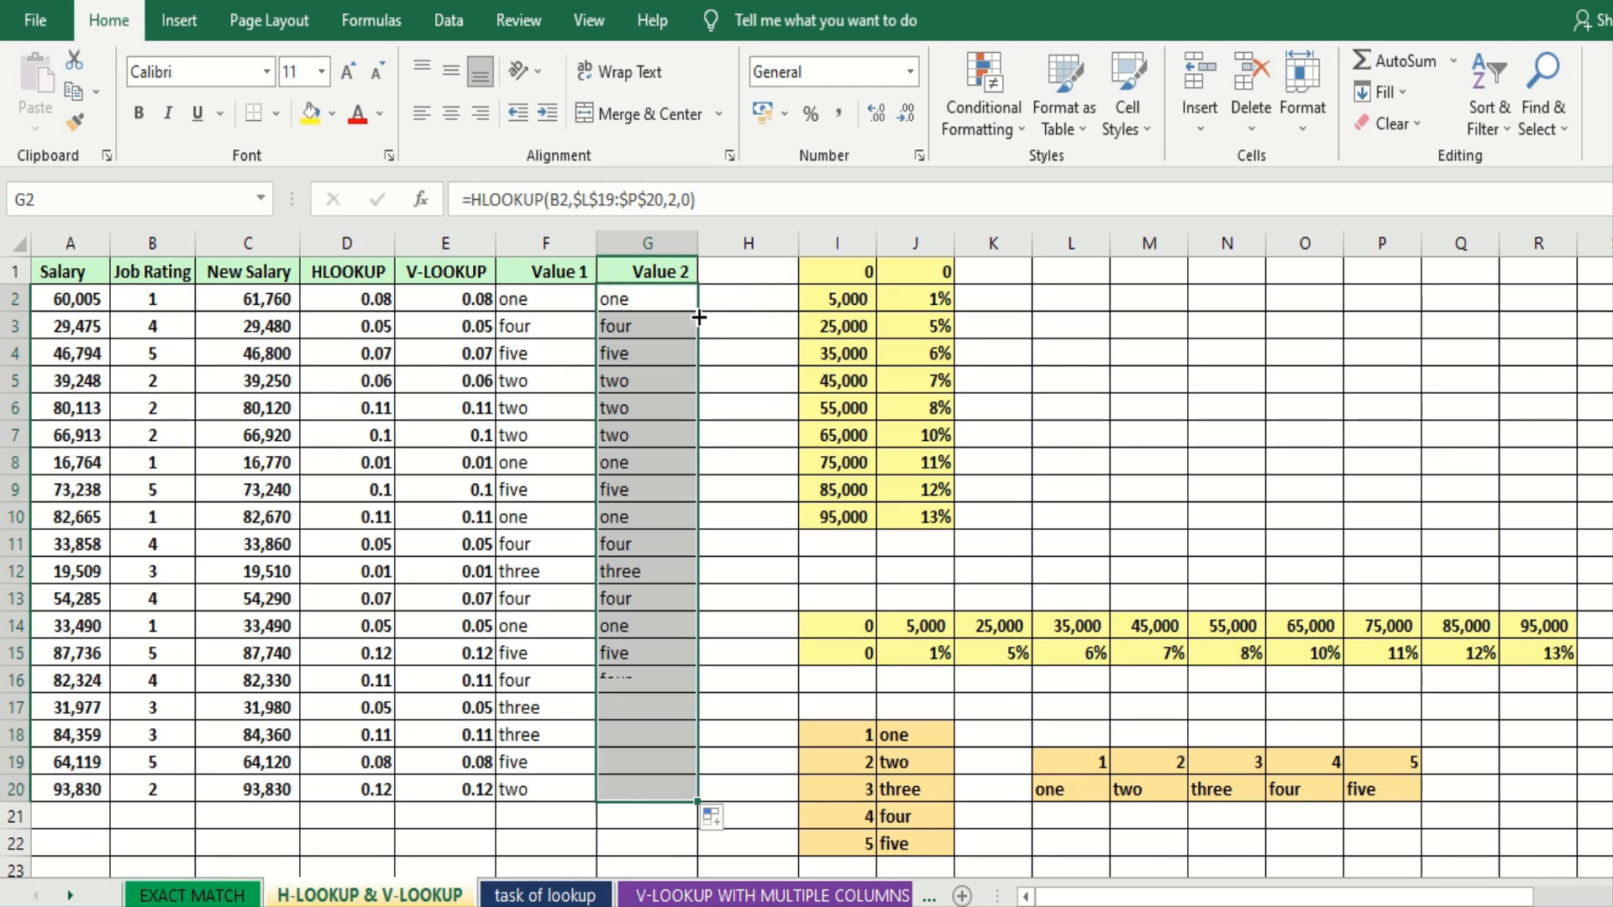
click(761, 400)
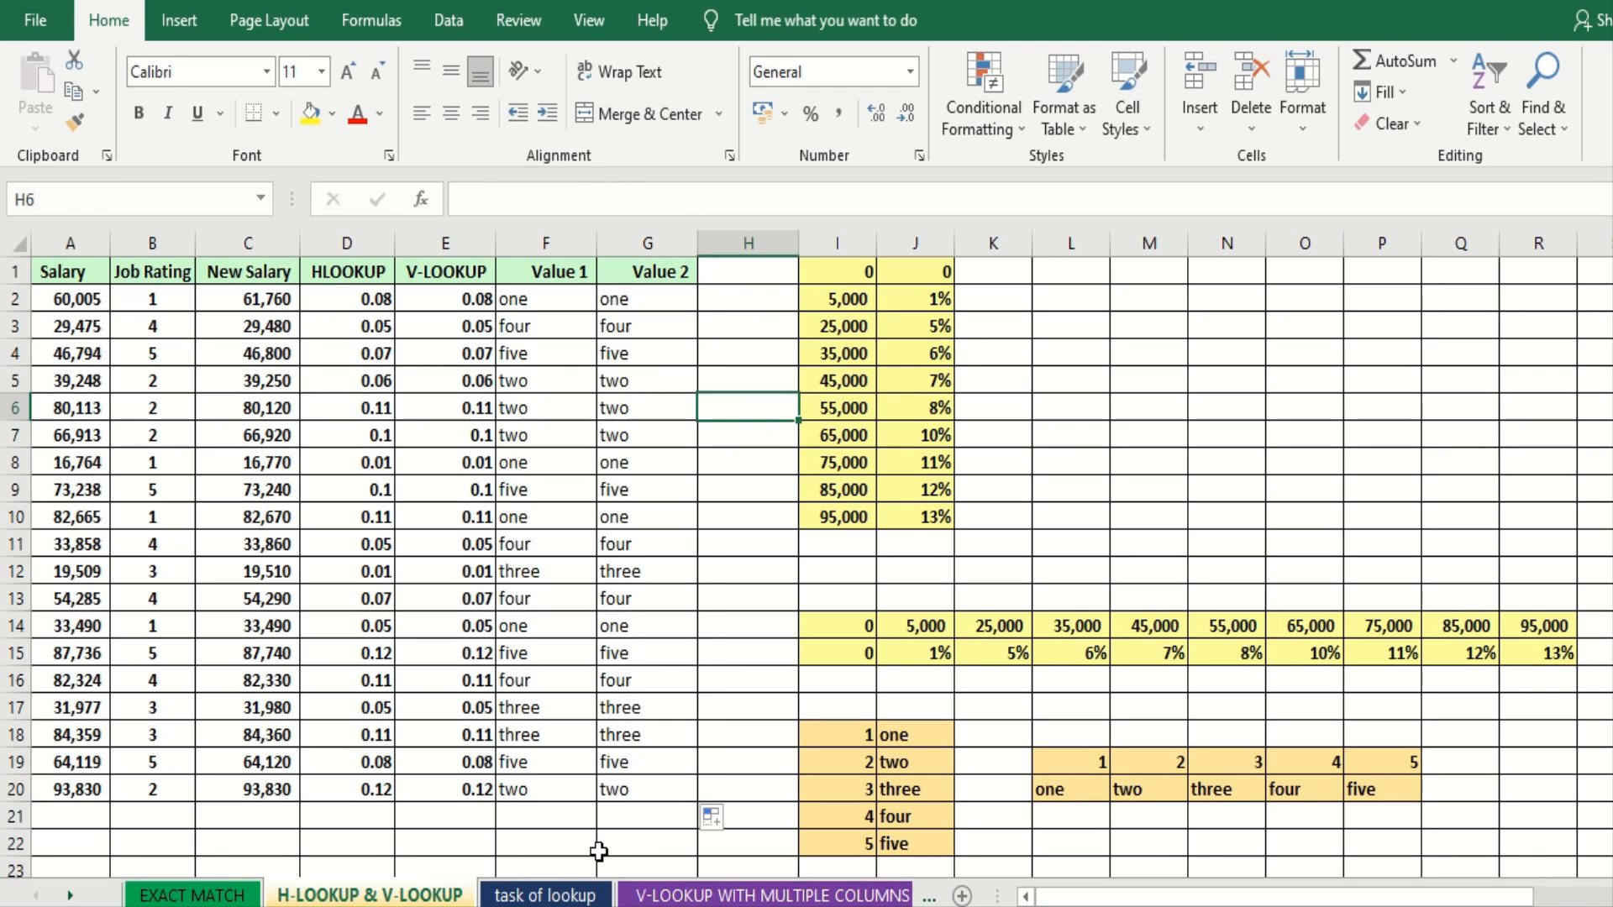
- On the task of lookup sheet, clear the contents of E4:F7
click(567, 896)
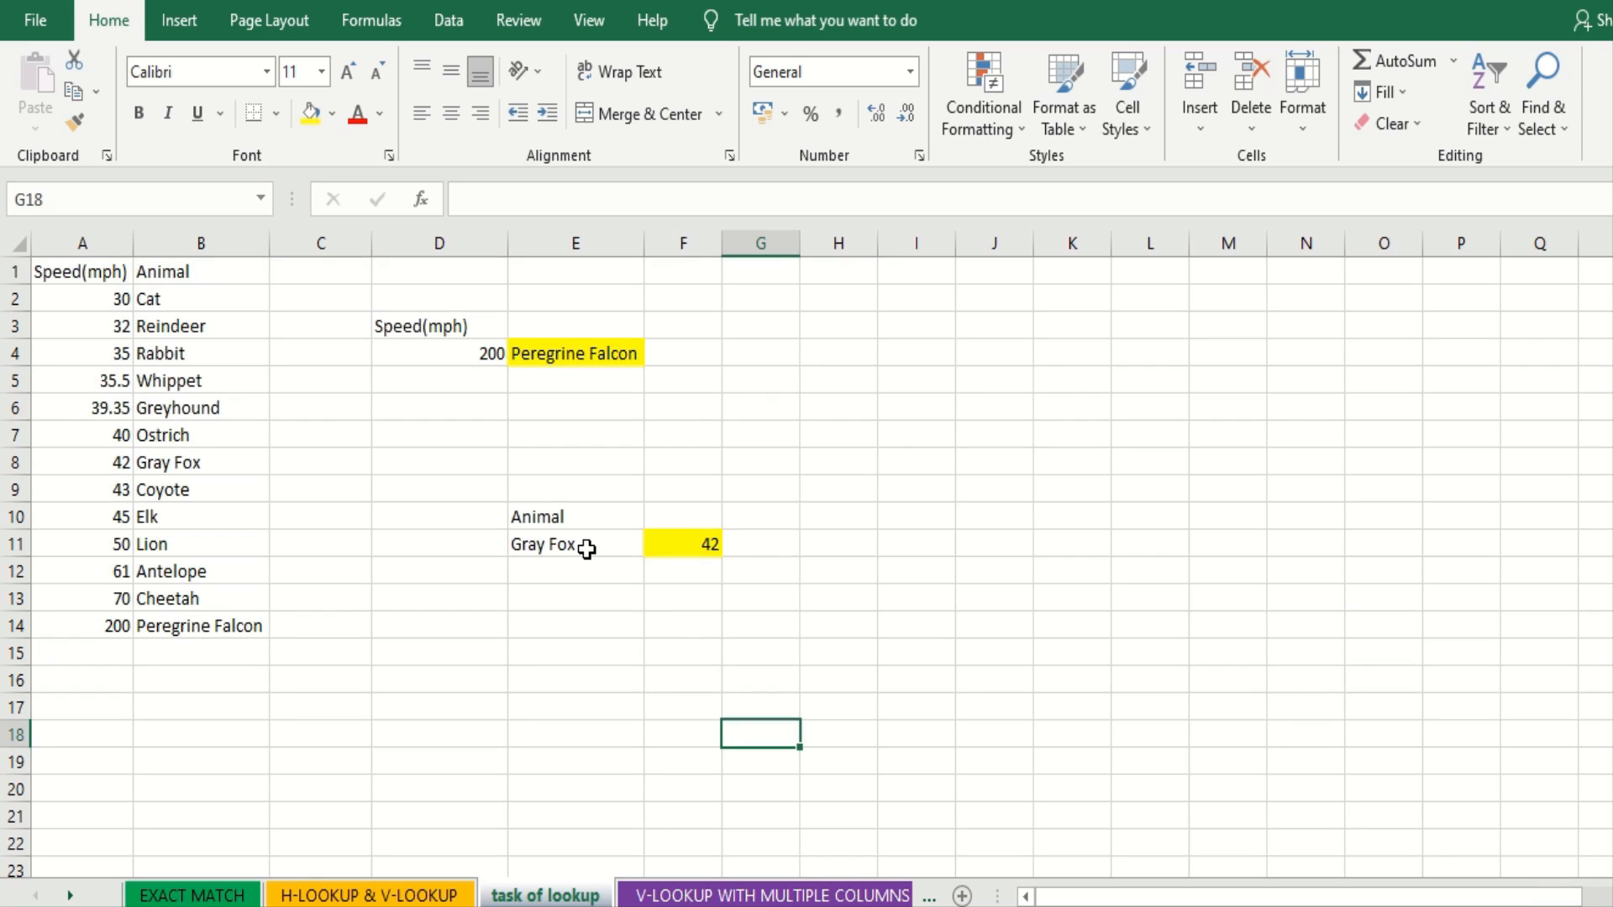
drag(546, 350, 673, 424)
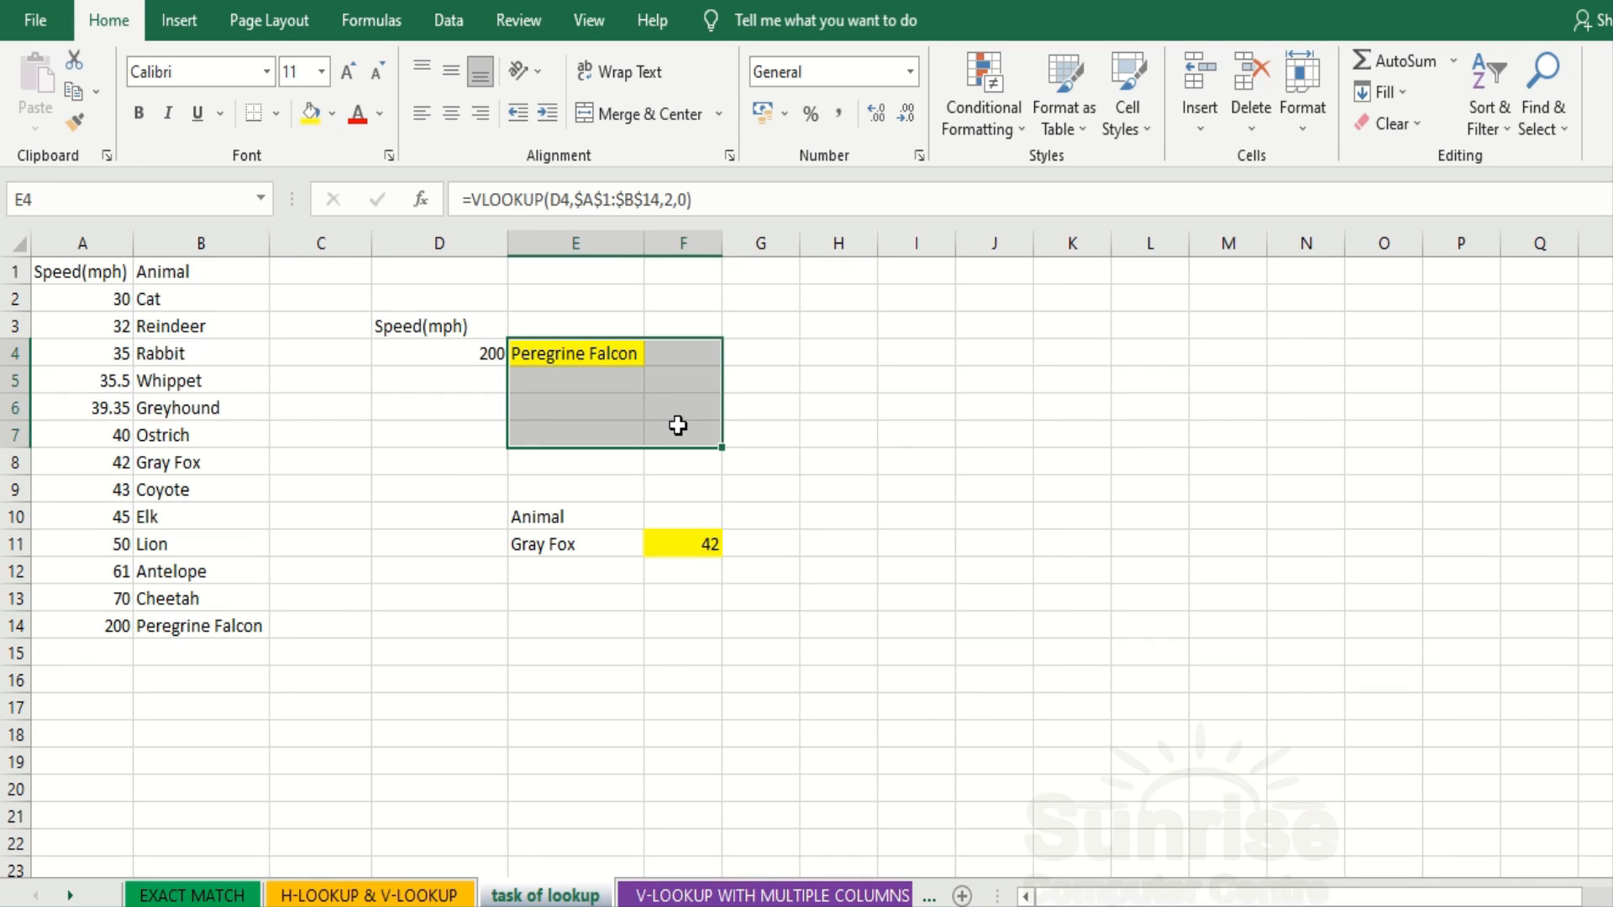
key(Delete)
click(695, 546)
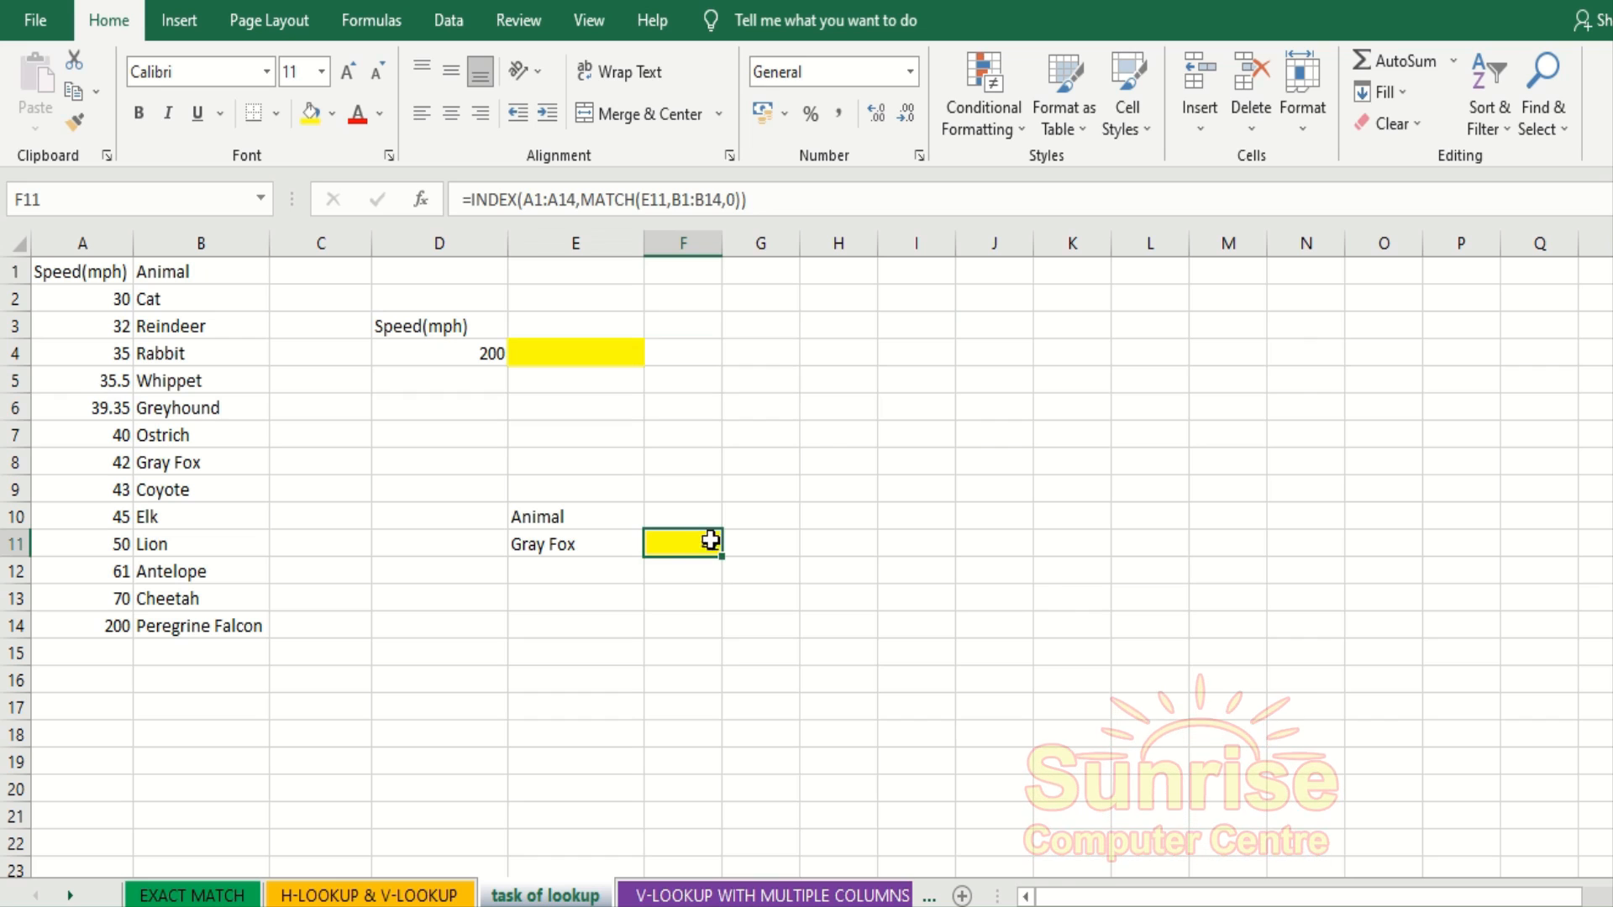
- Enter =VLOOKUP(D4,A1:B14,2,0) in E4 to look up the animal for the speed in D4
click(548, 352)
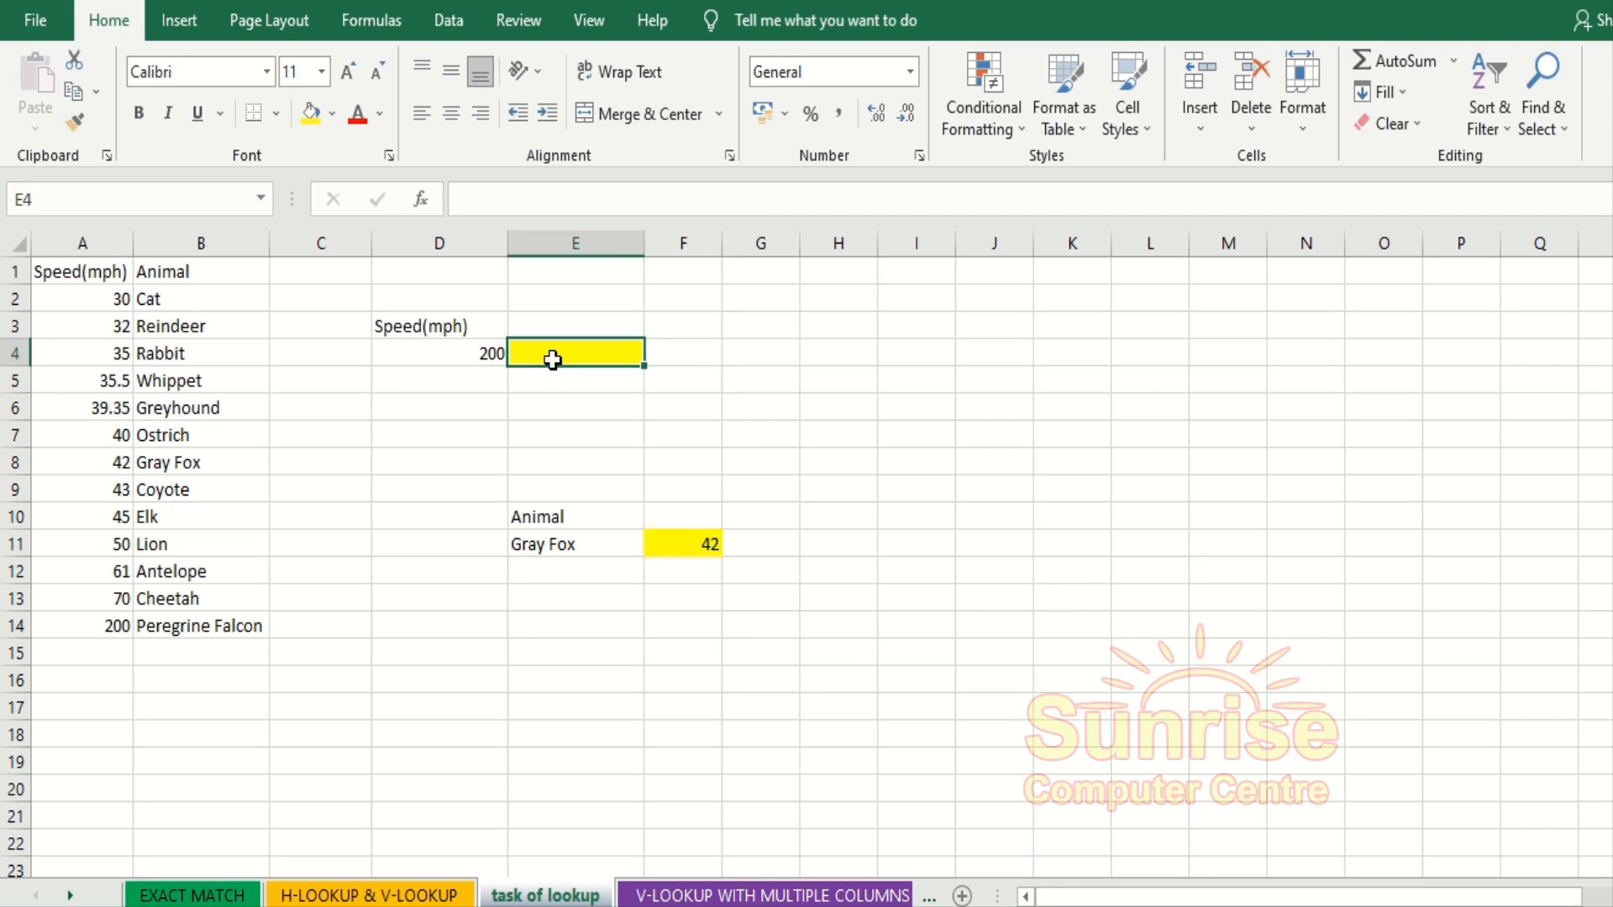
click(92, 243)
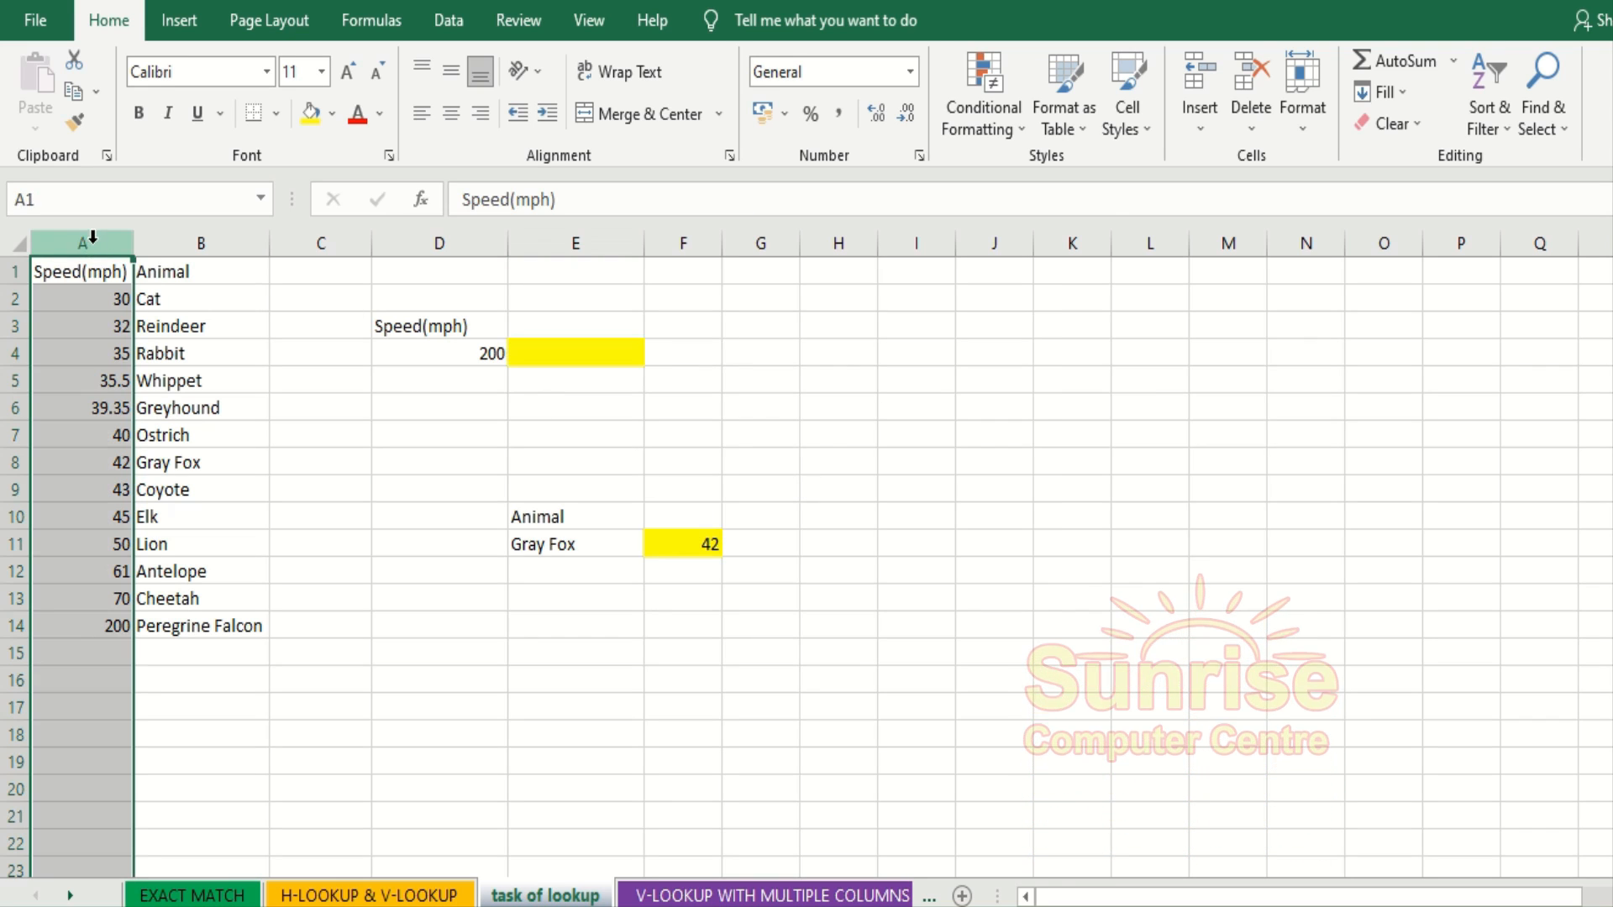
click(152, 239)
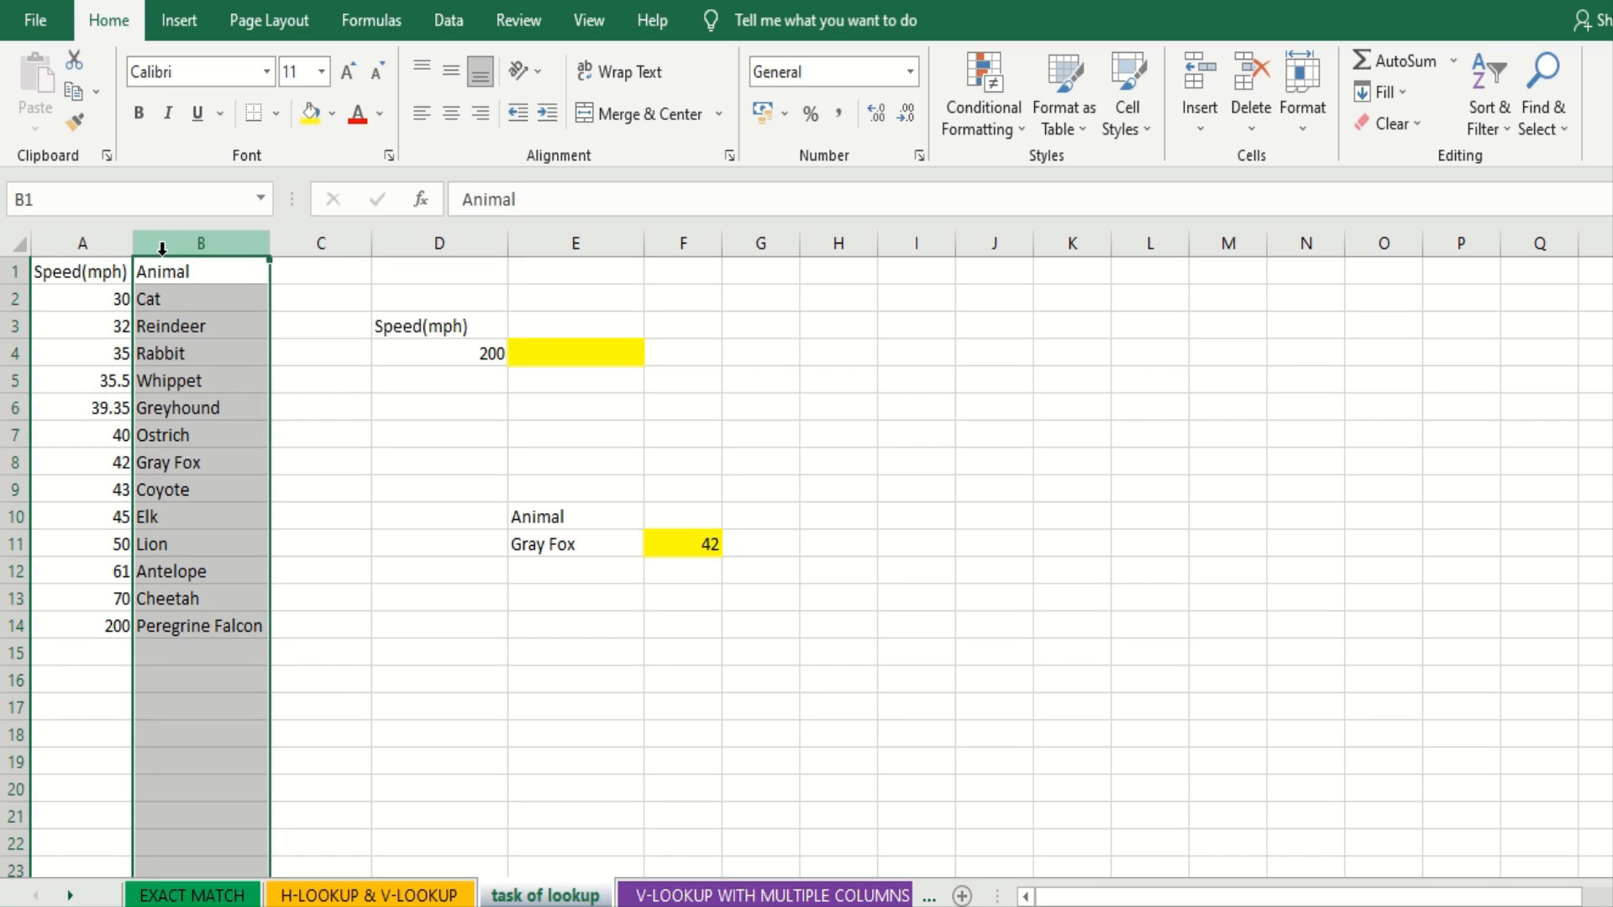
click(428, 350)
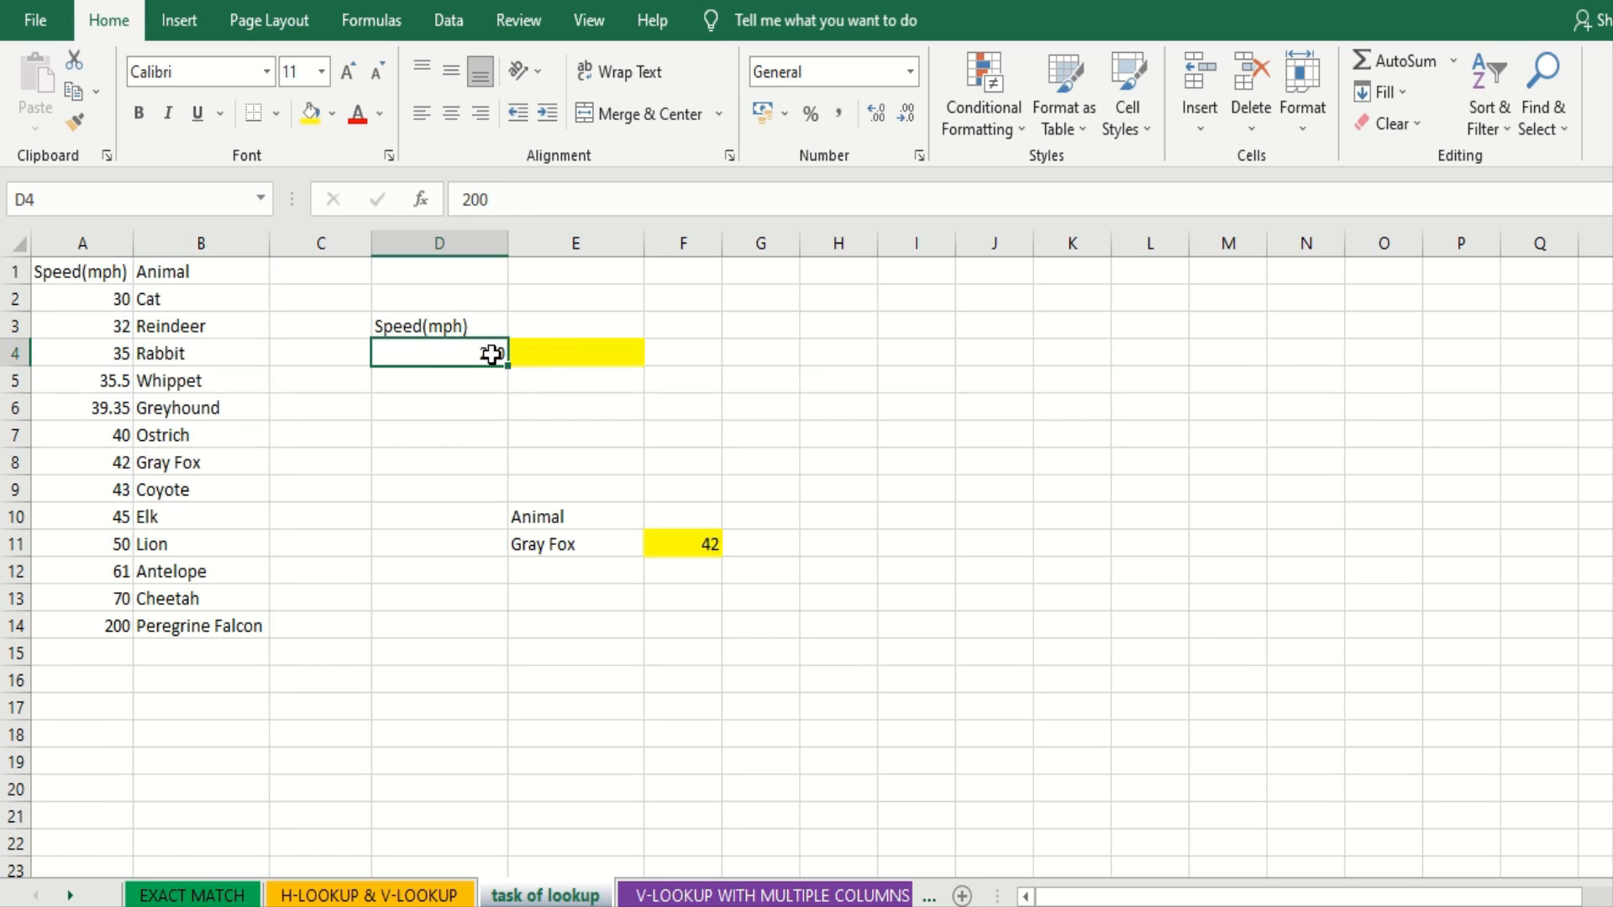
click(543, 358)
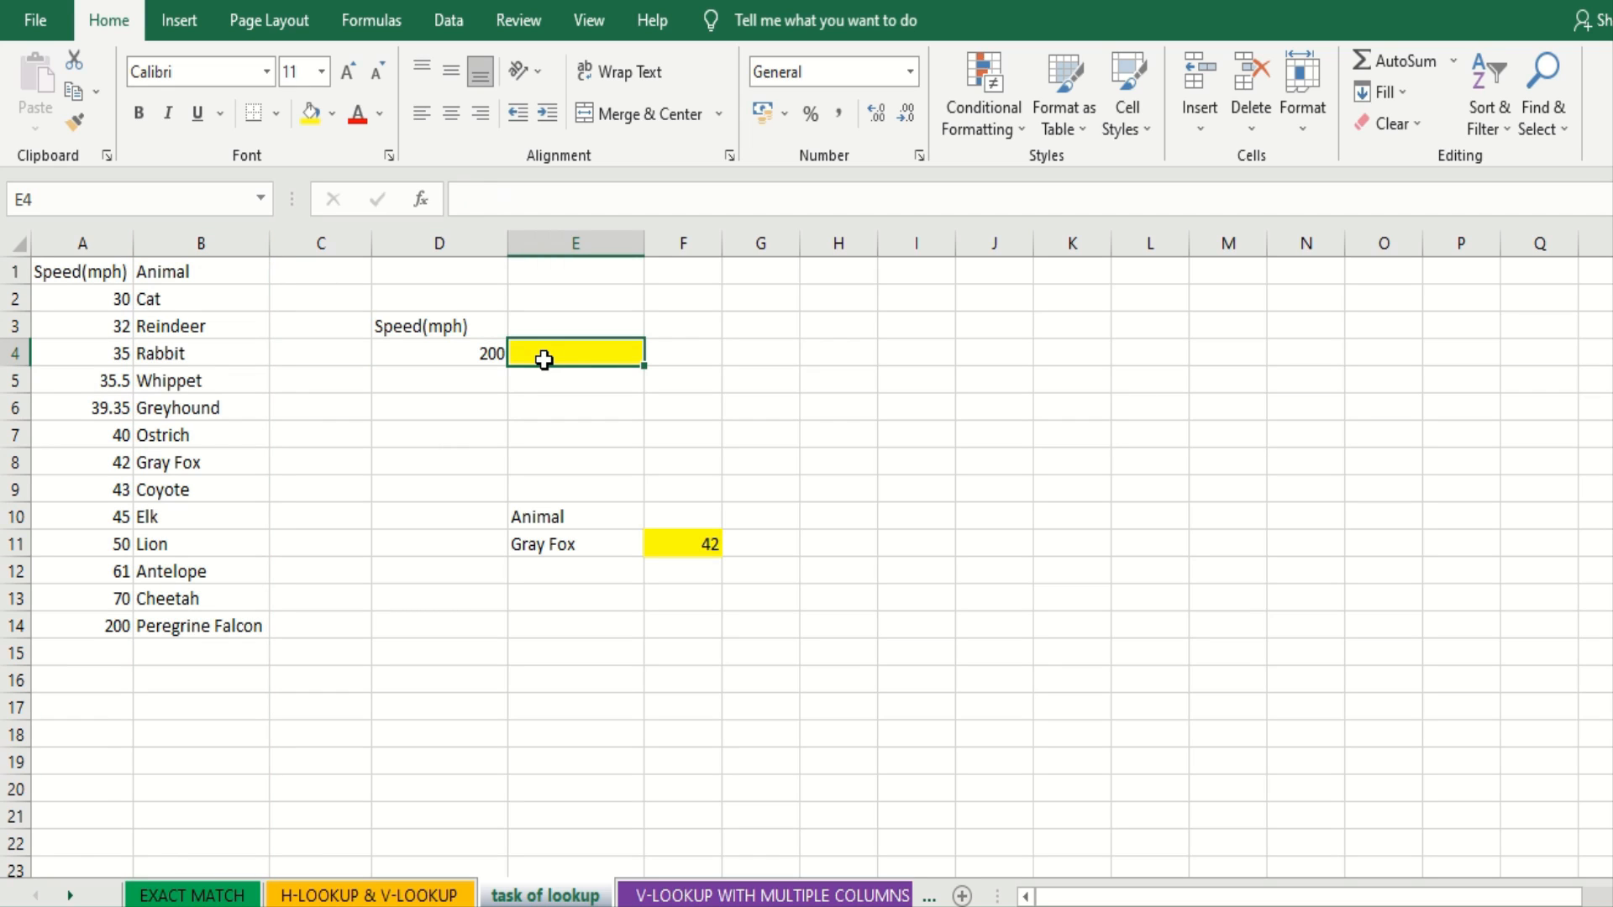
text(=vlo)
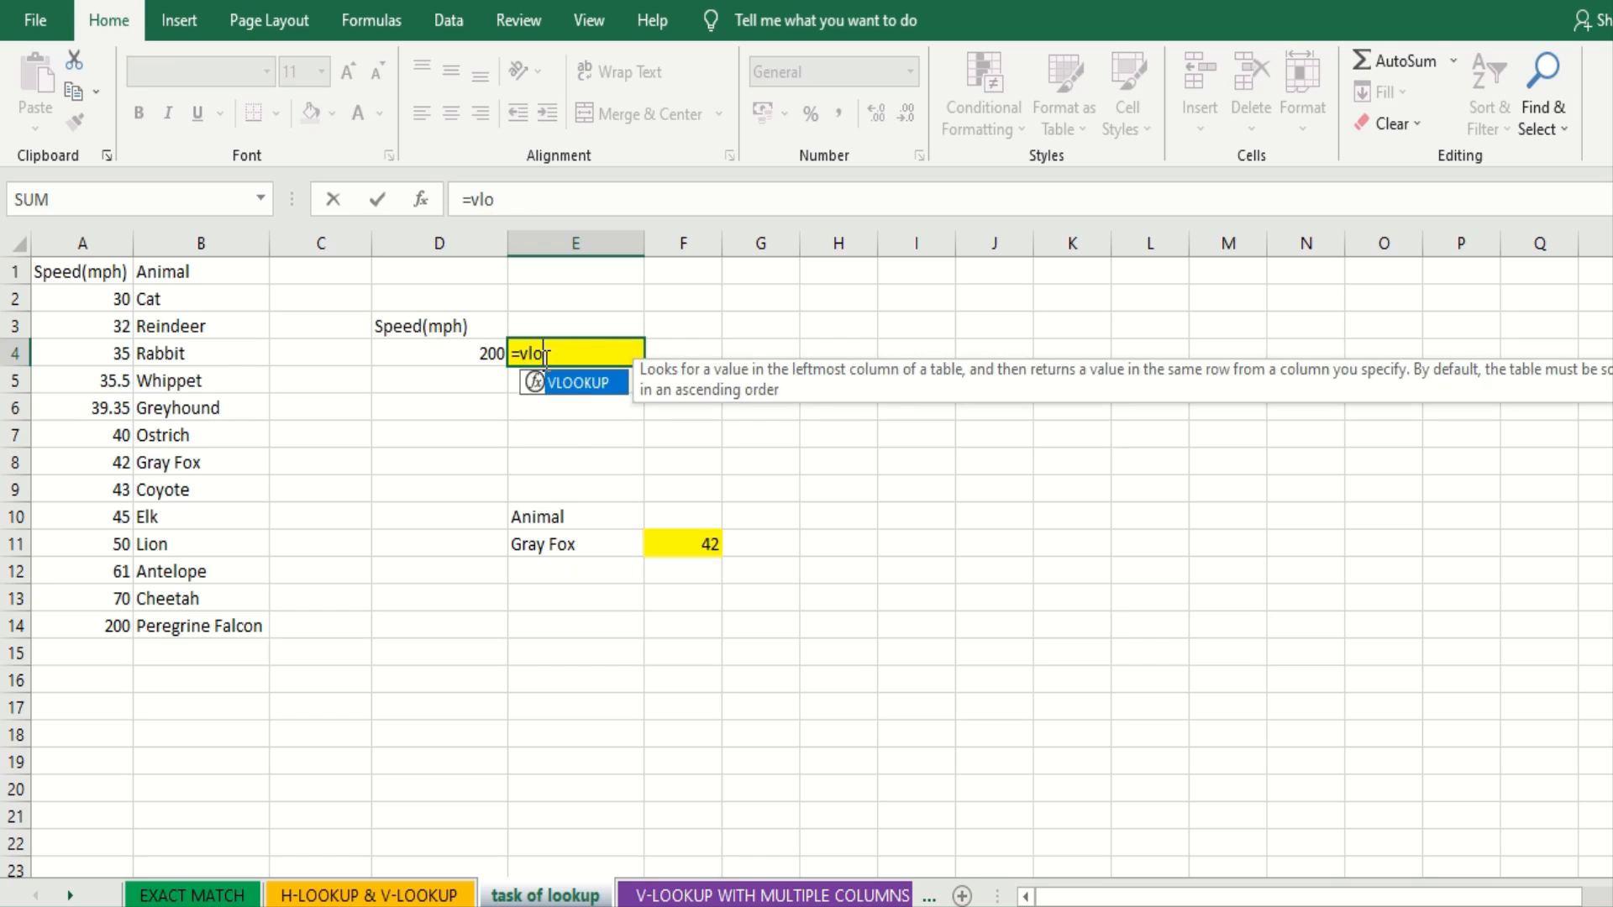
key(Tab)
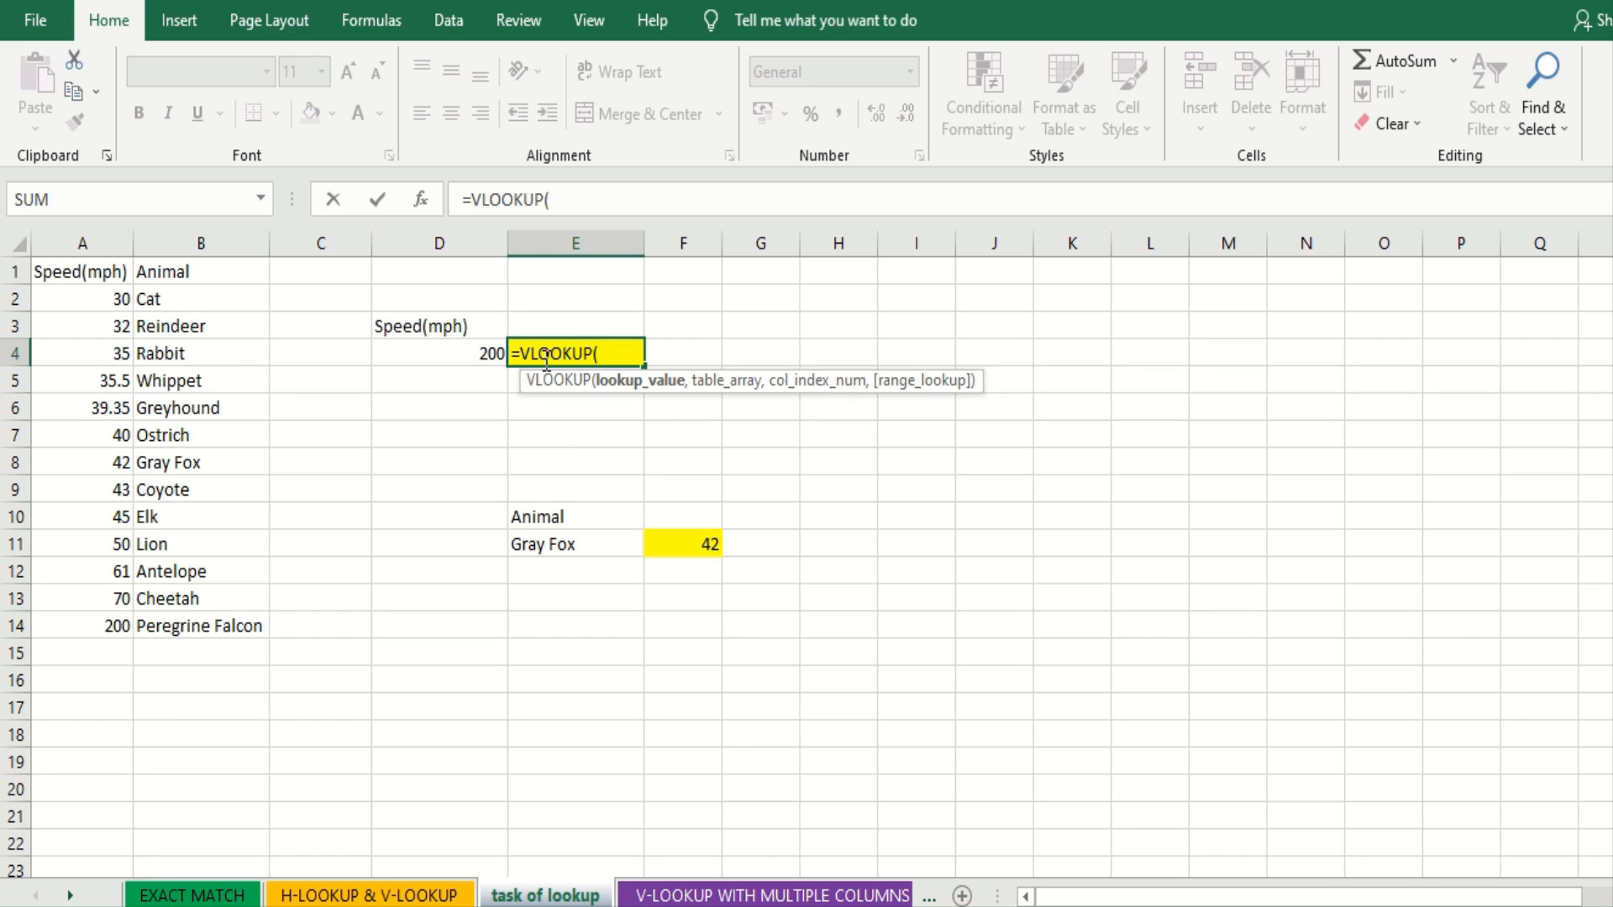
click(442, 346)
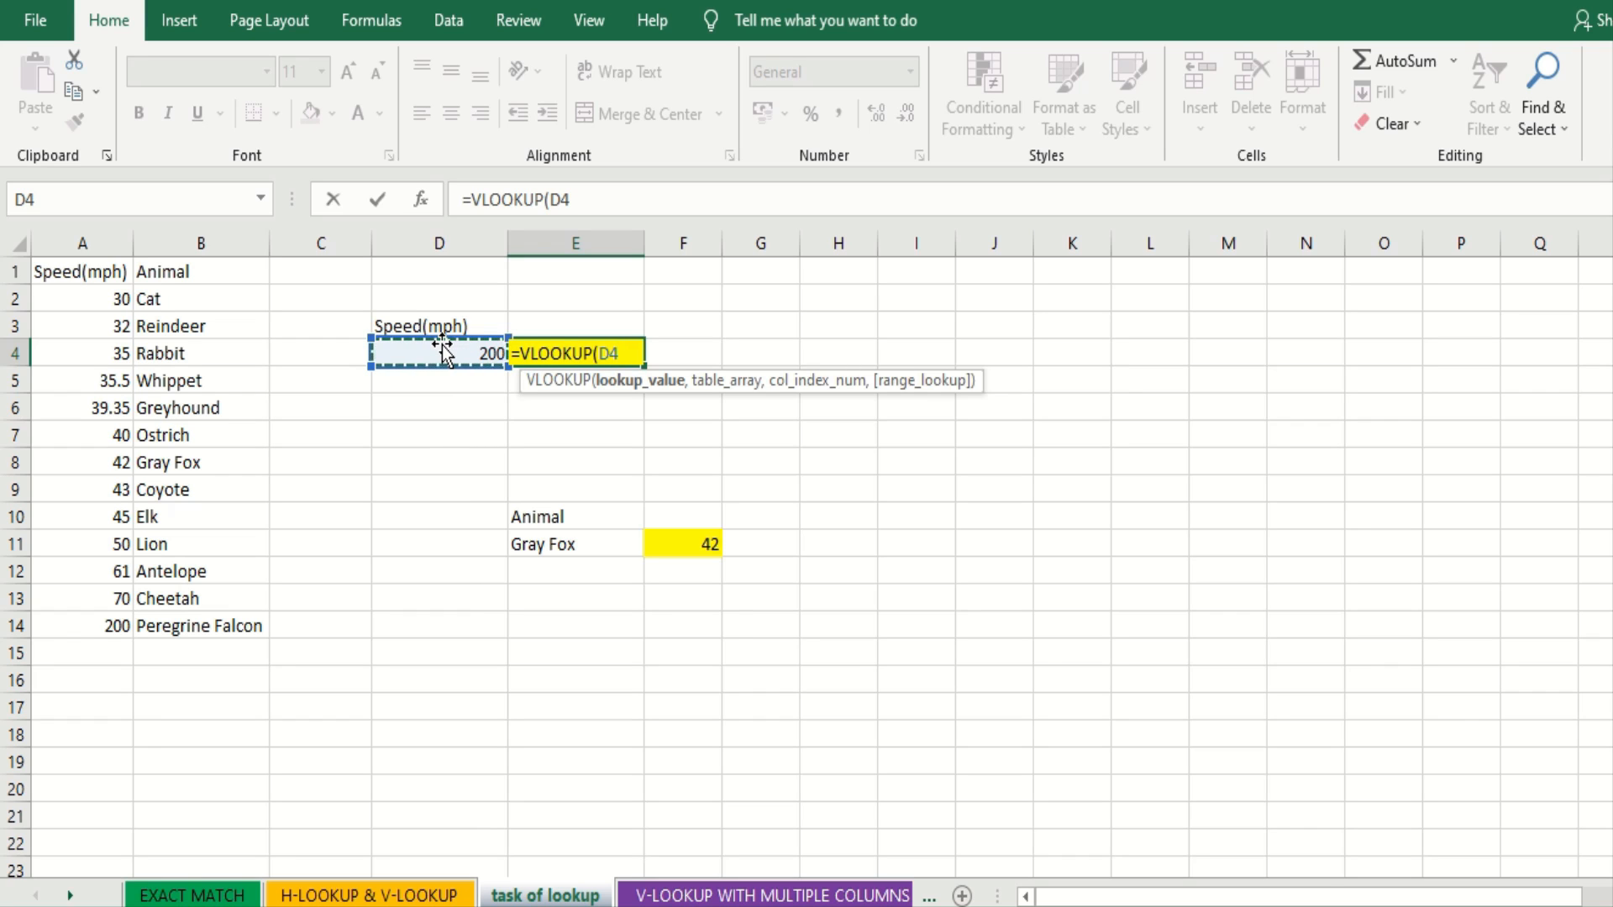
text(,)
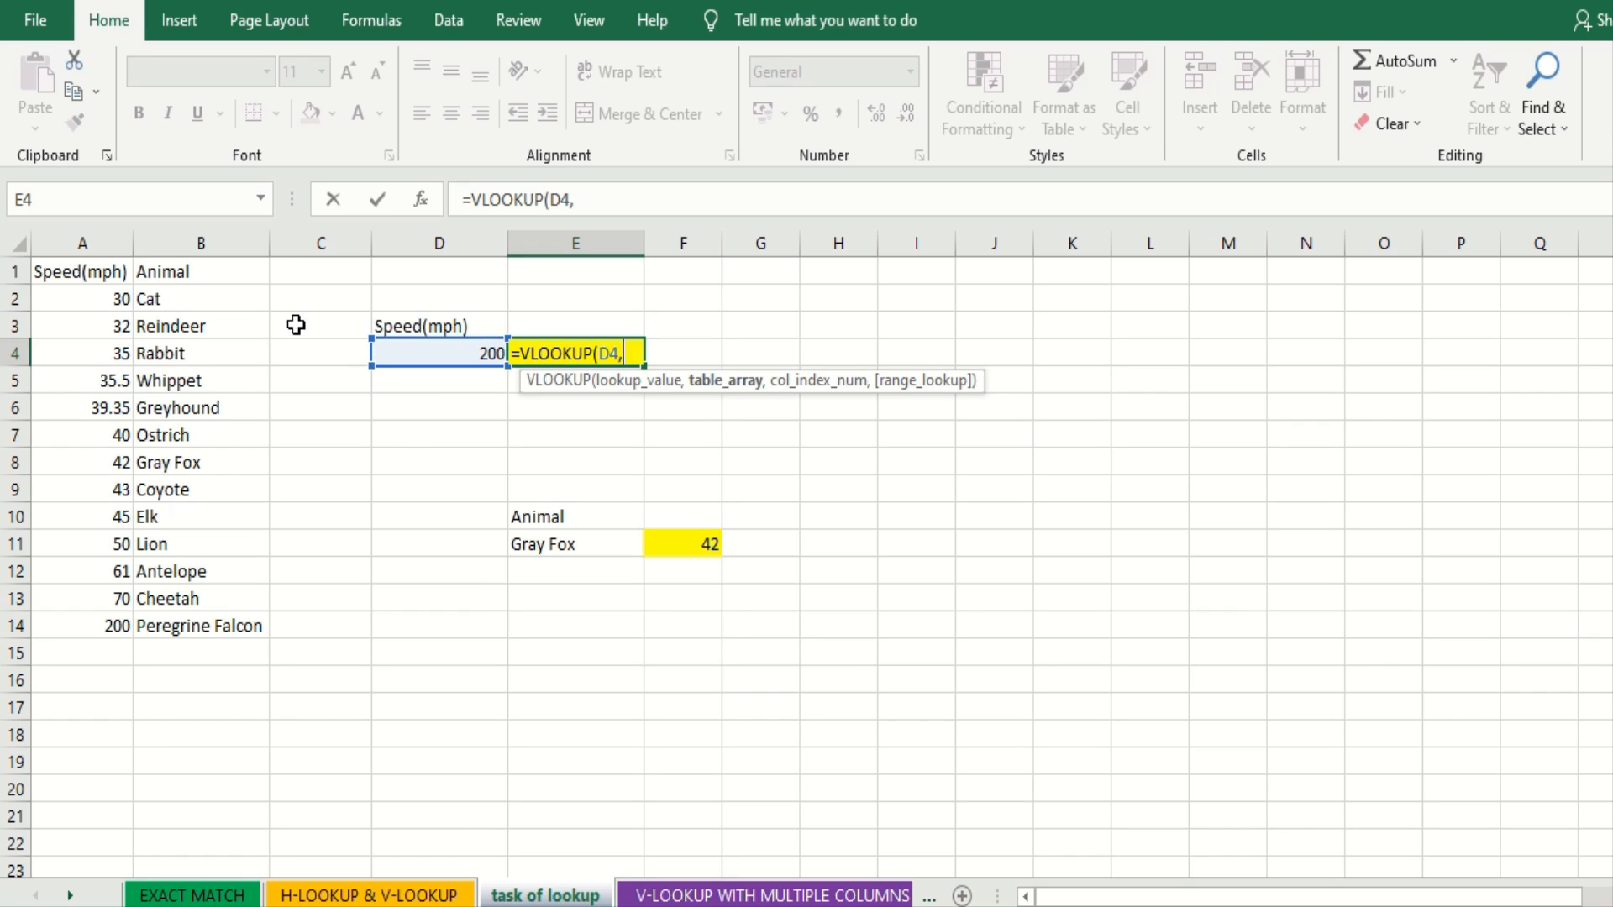
drag(123, 272, 240, 621)
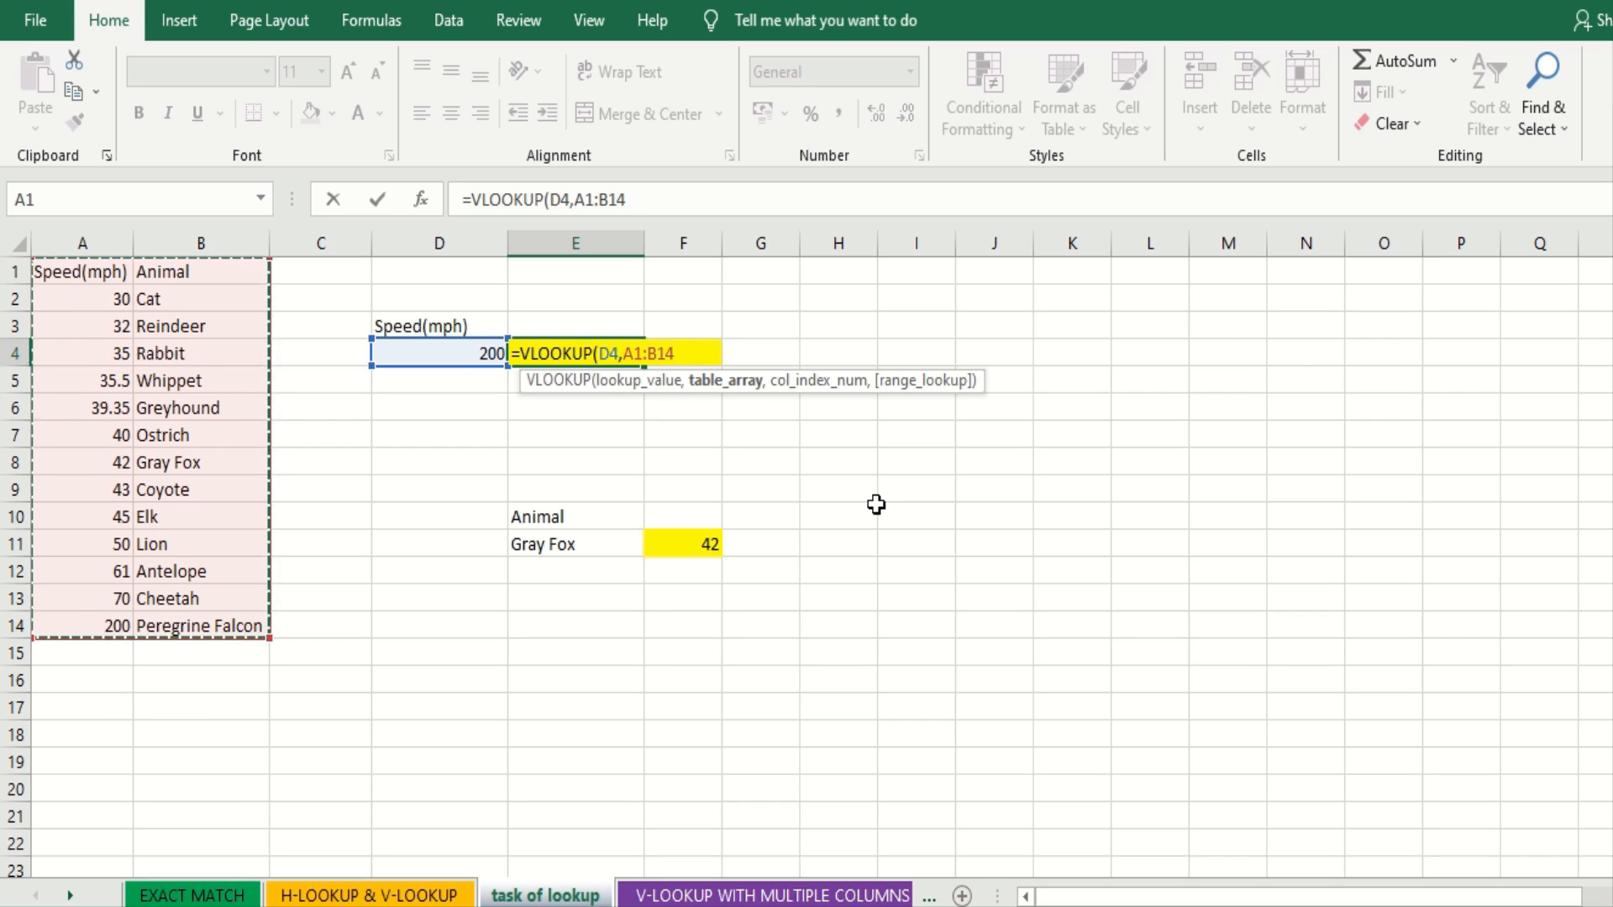
text(,2)
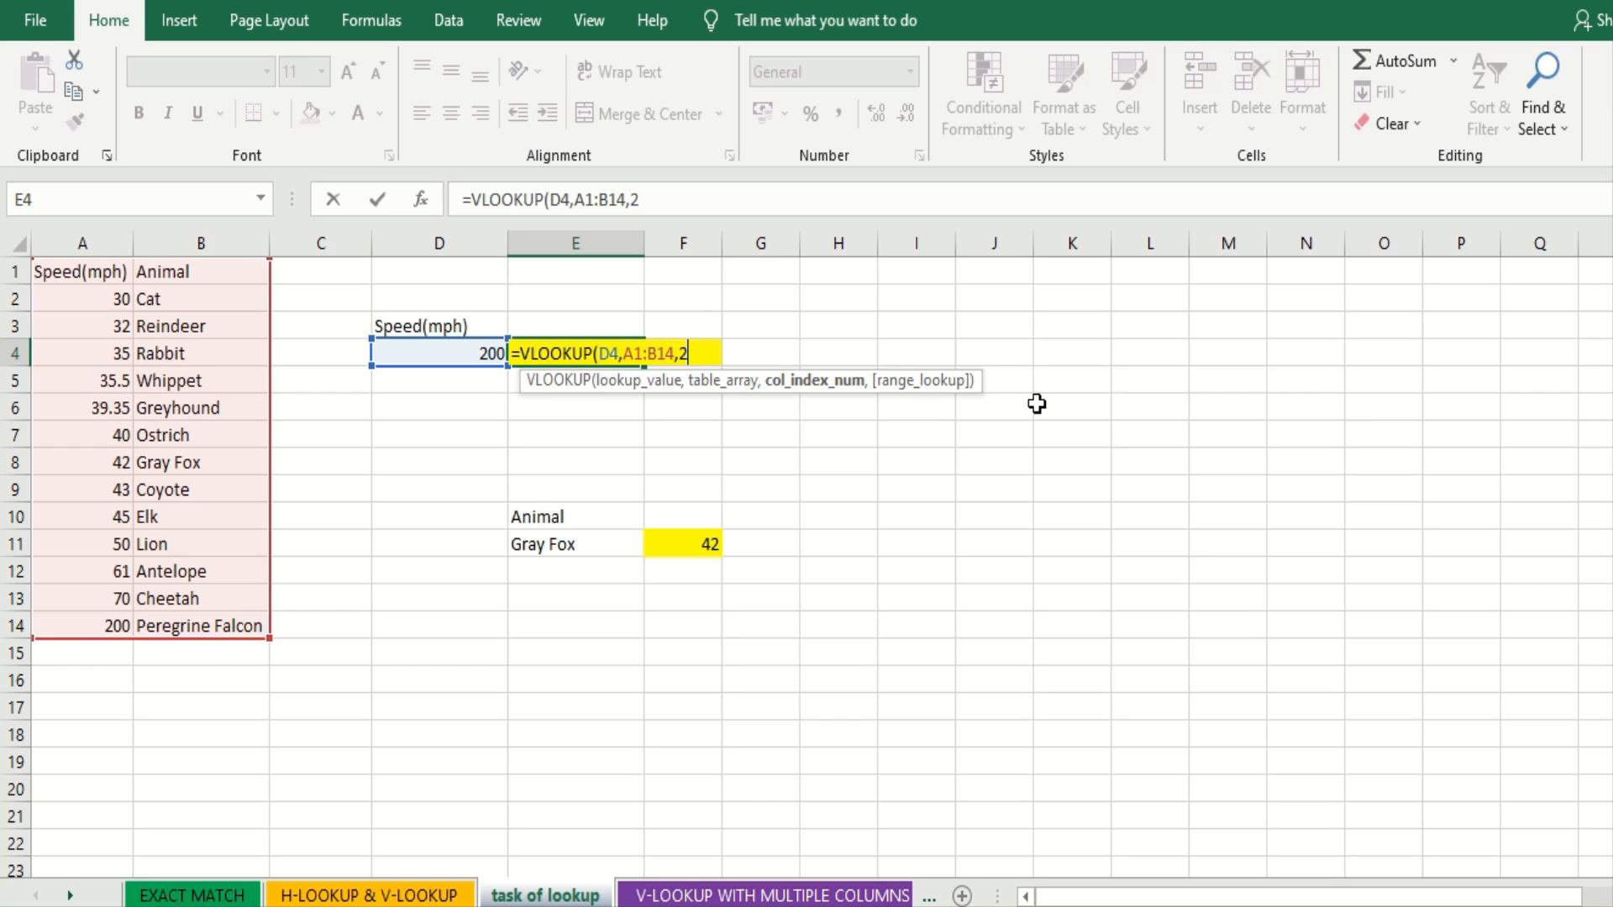
text(,0))
key(Return)
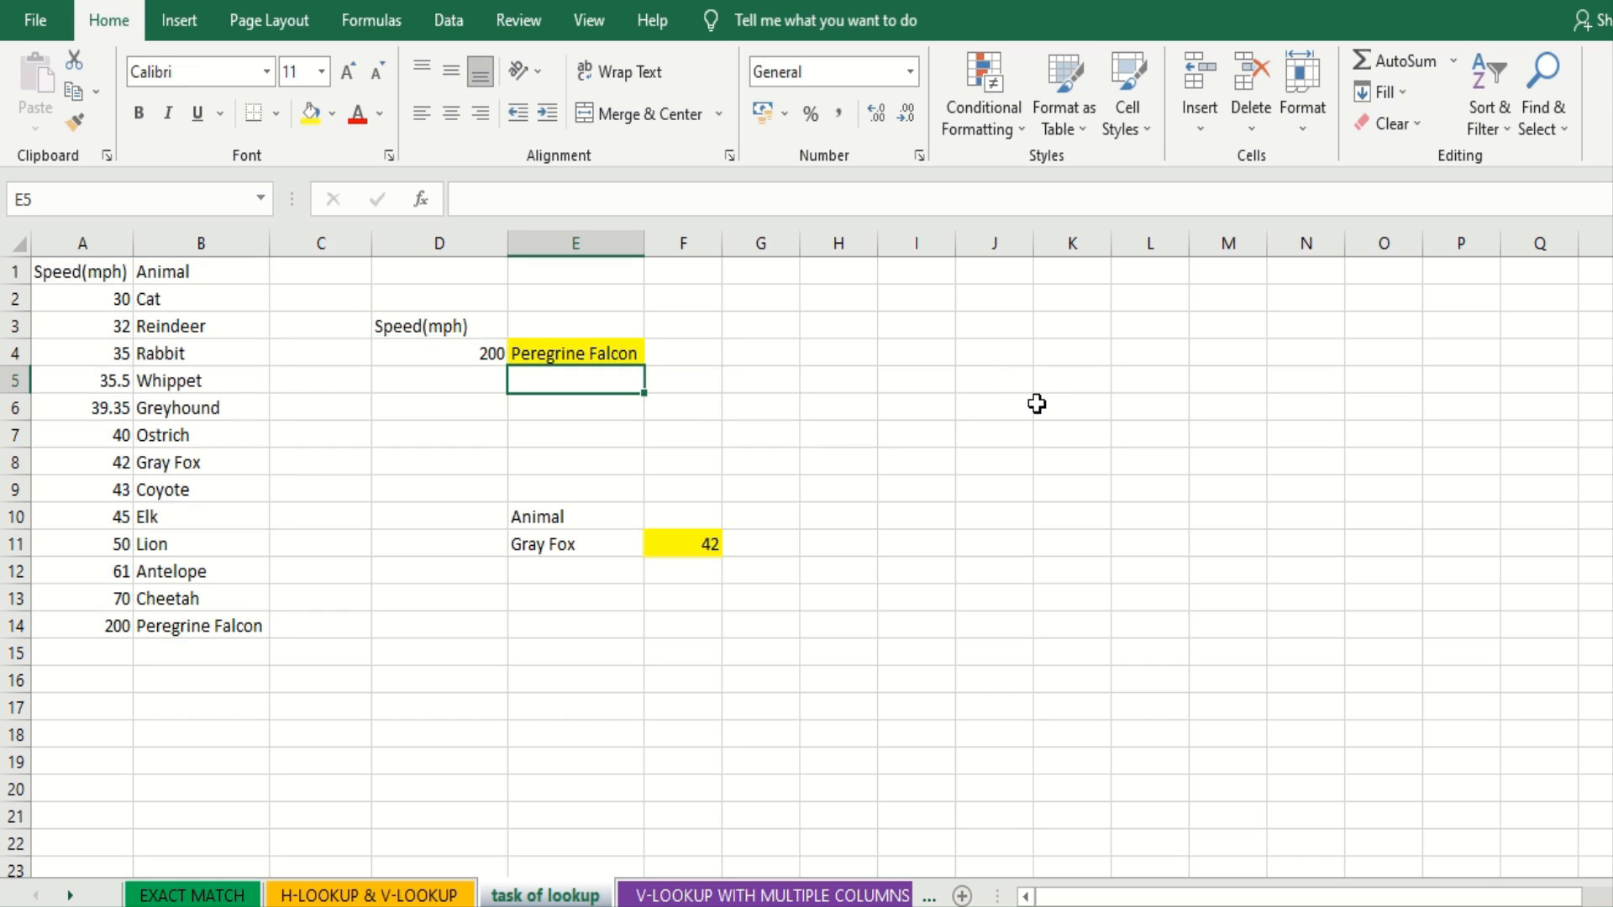
- Check the E4 lookup against the source table, and set the lookup speed in D4 to 42
click(479, 357)
click(565, 356)
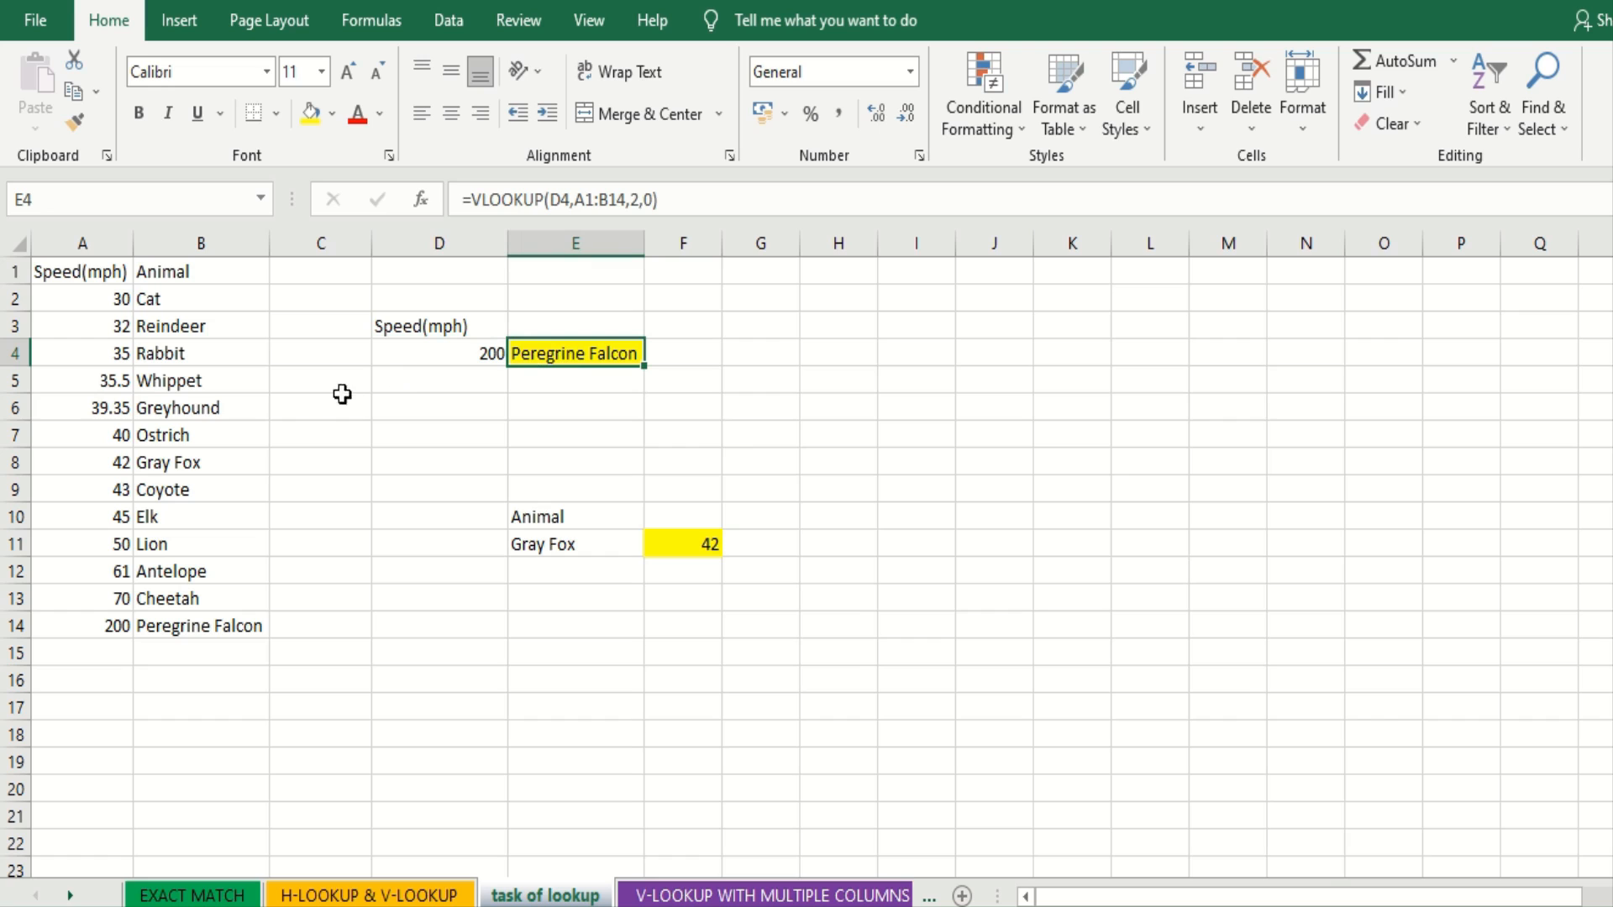
click(197, 628)
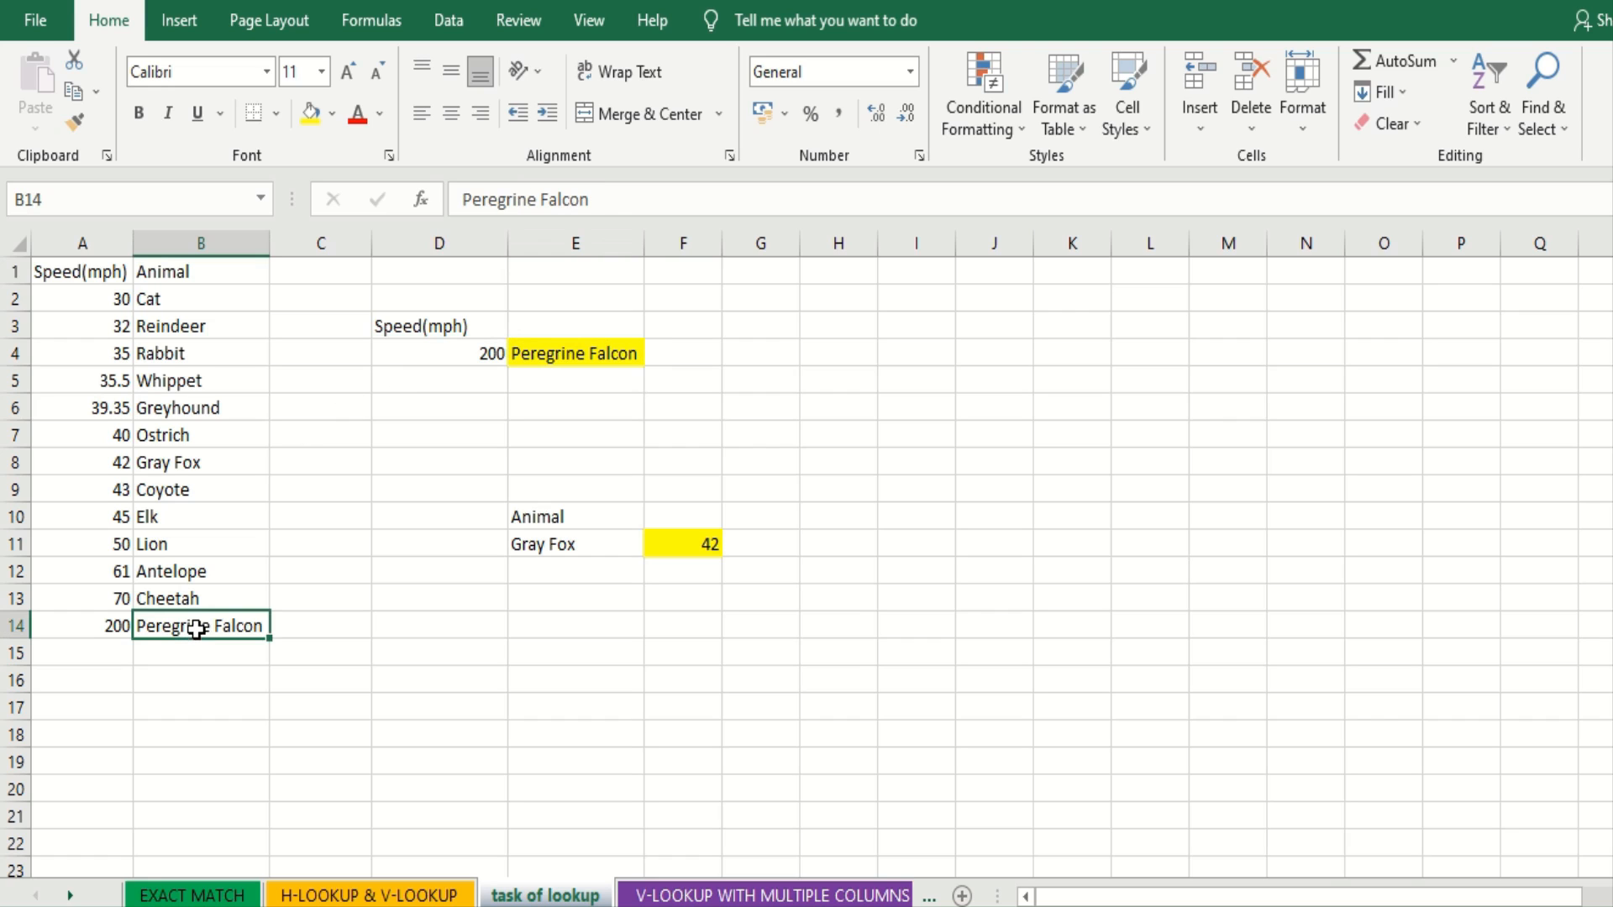
click(454, 359)
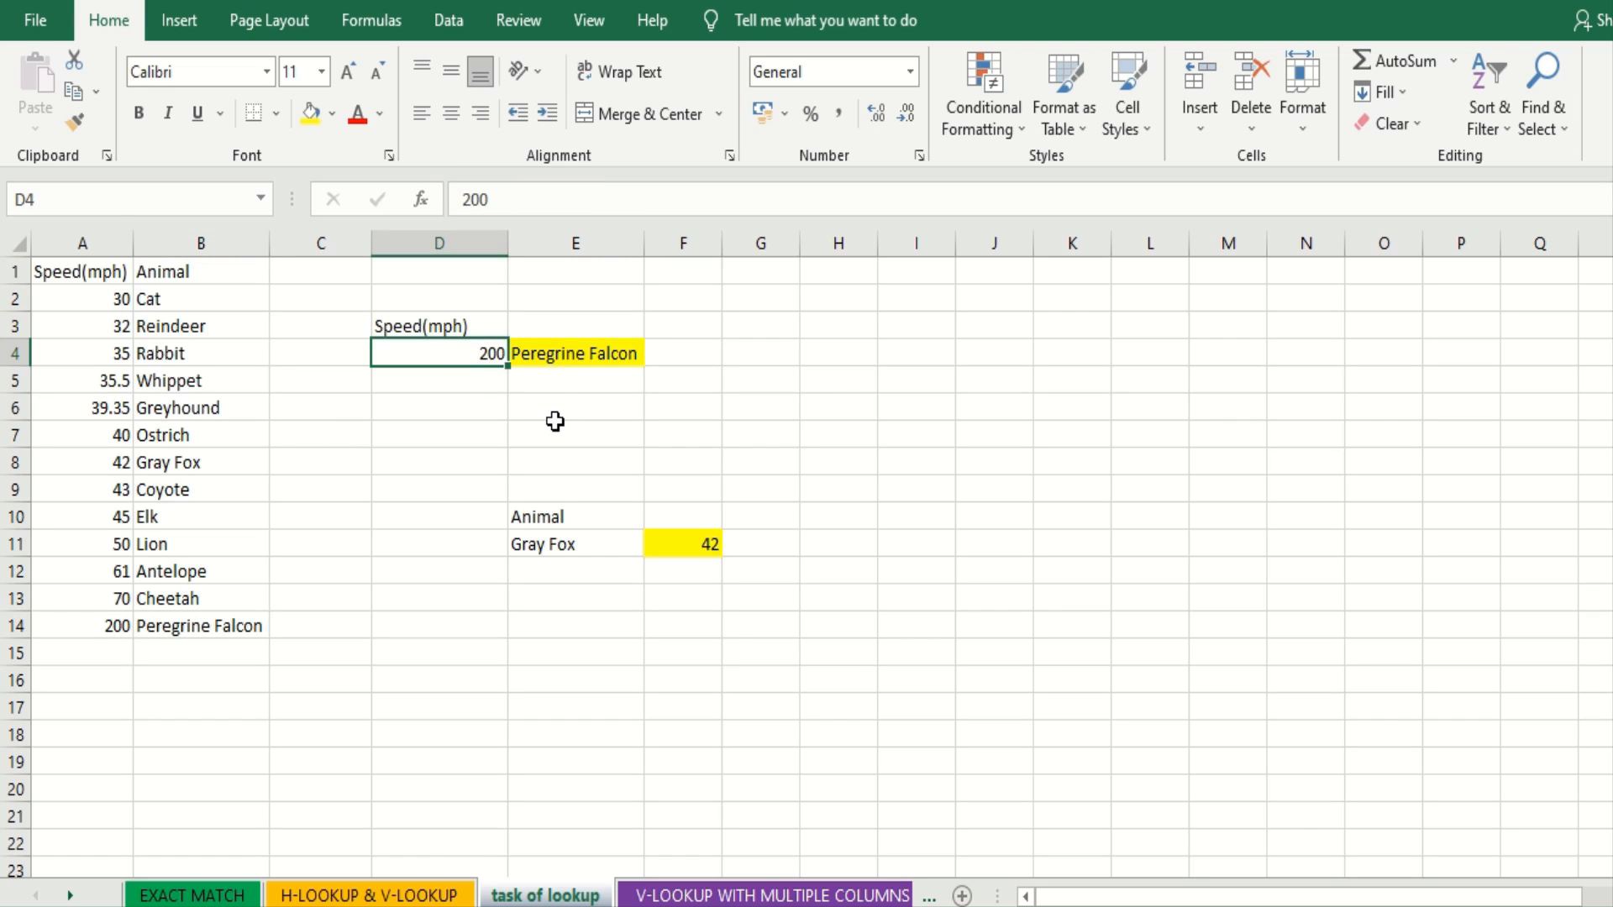
text(42)
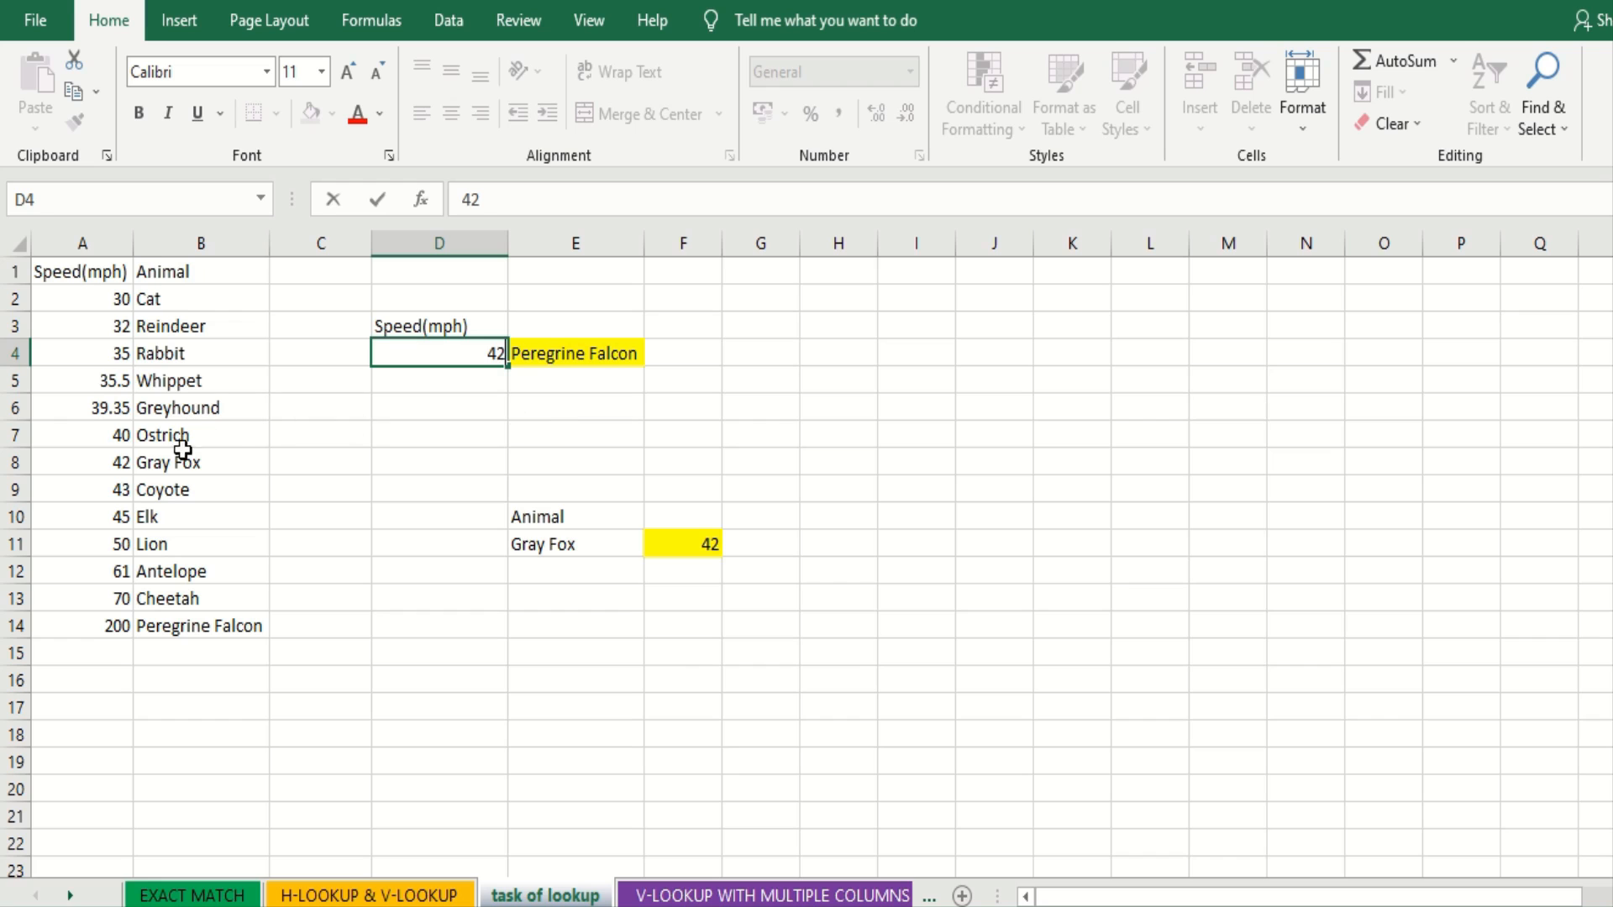
key(Return)
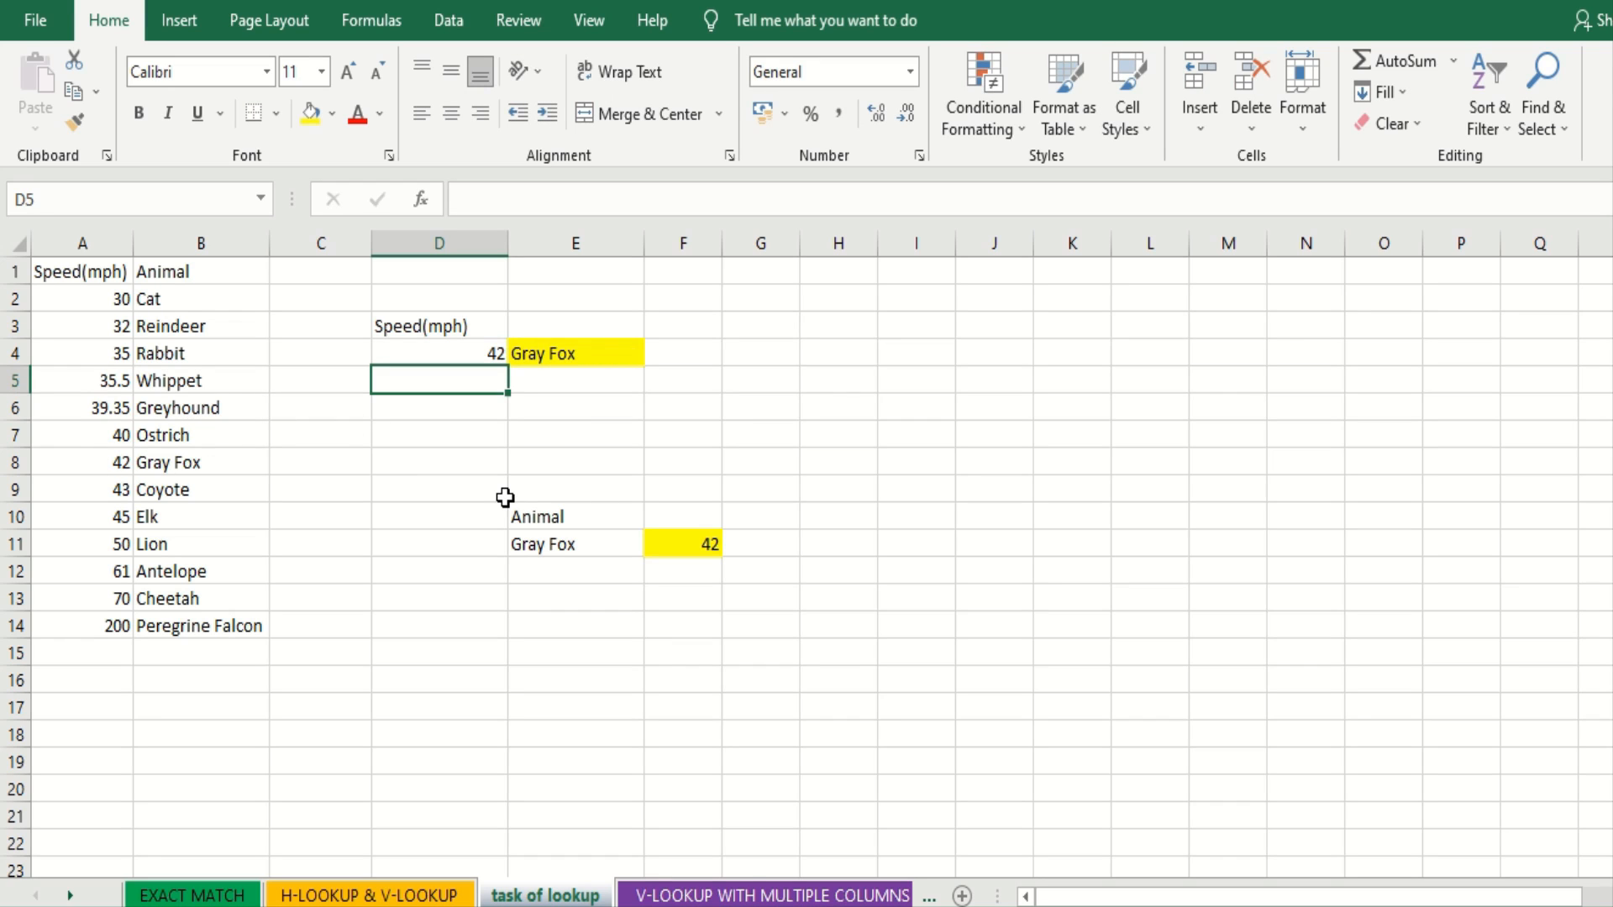
click(752, 516)
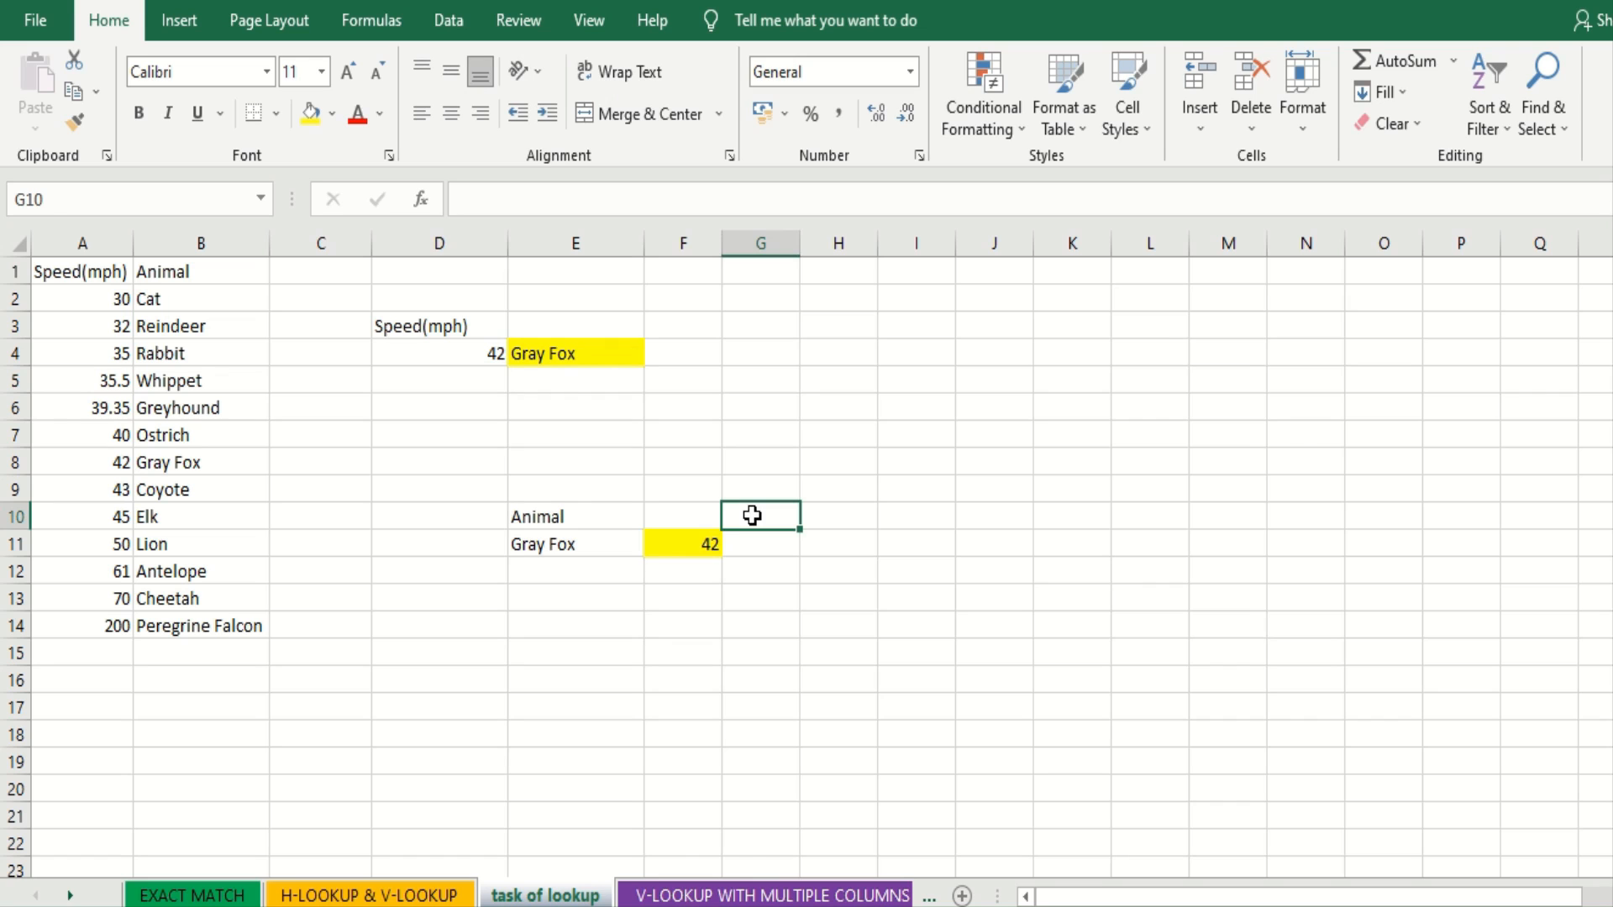
click(873, 544)
- Open the V-LOOKUP WITH MULTIPLE COLUMNS sheet and review its employee, state-region and dependents tables
click(727, 896)
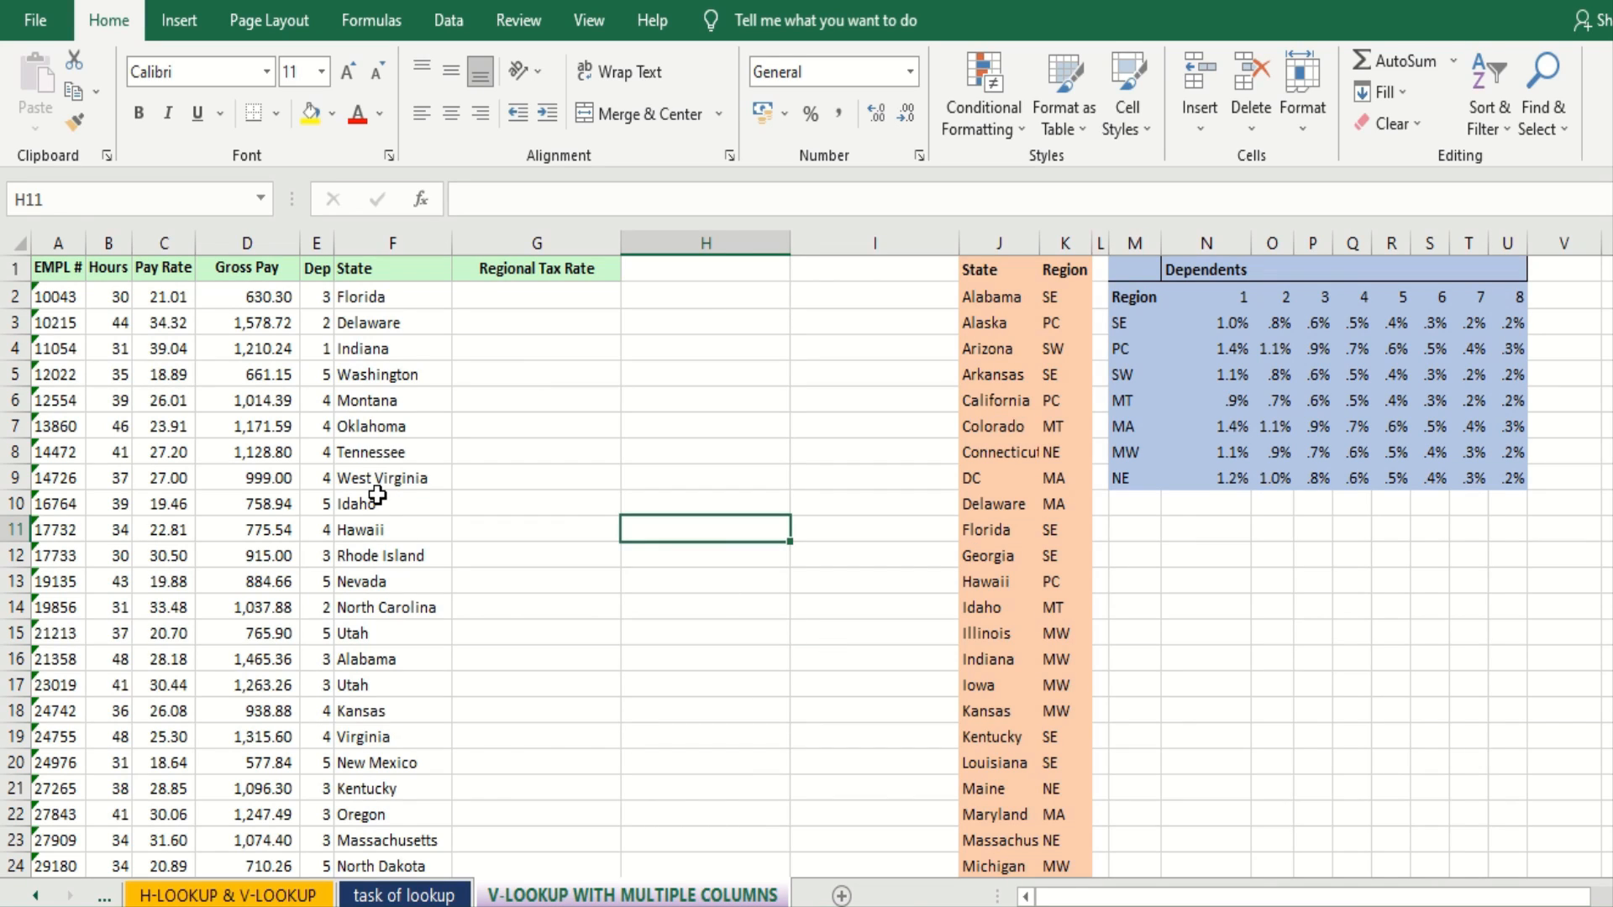
click(86, 242)
click(983, 353)
click(1245, 346)
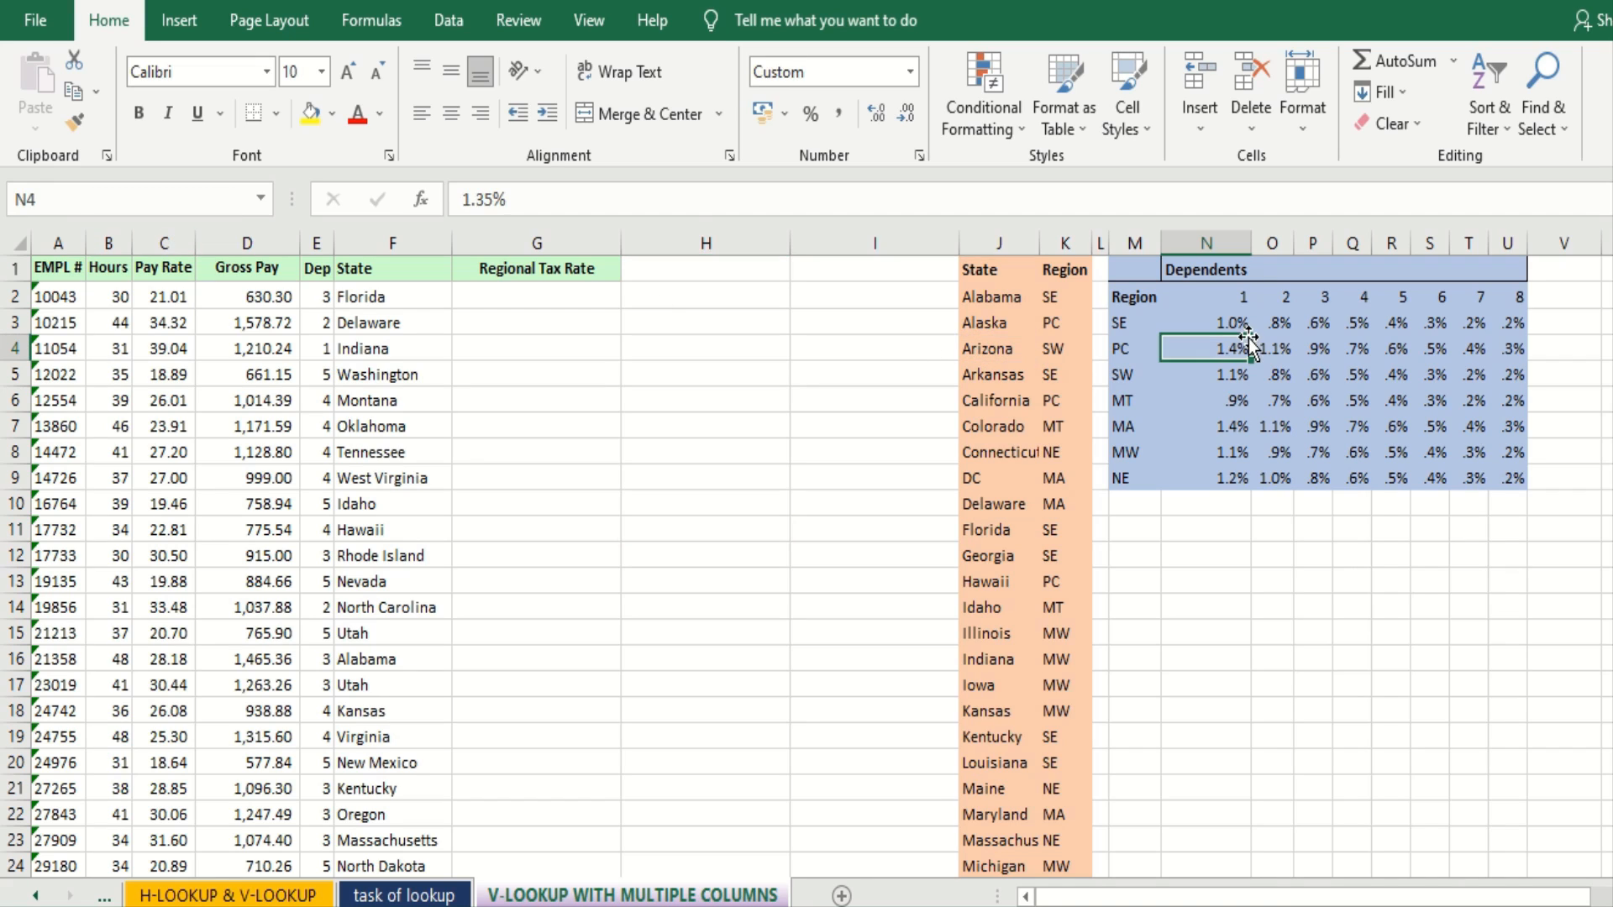
click(596, 362)
click(474, 294)
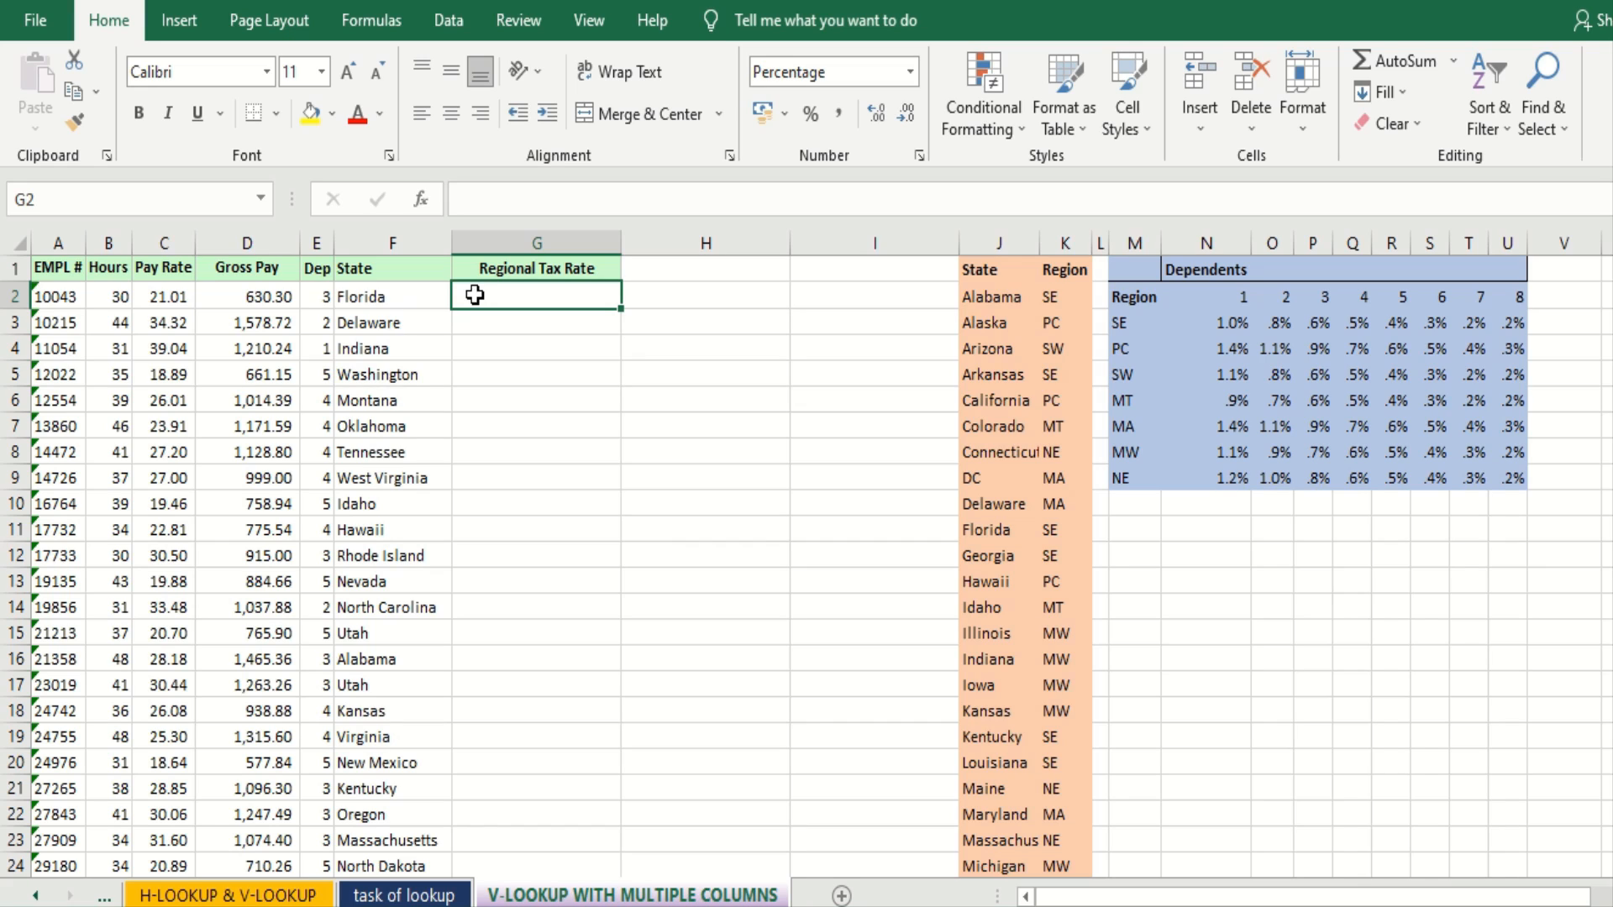
- Go through the employee table's columns from EMPL # to Gross Pay and widen the Dep column
click(55, 294)
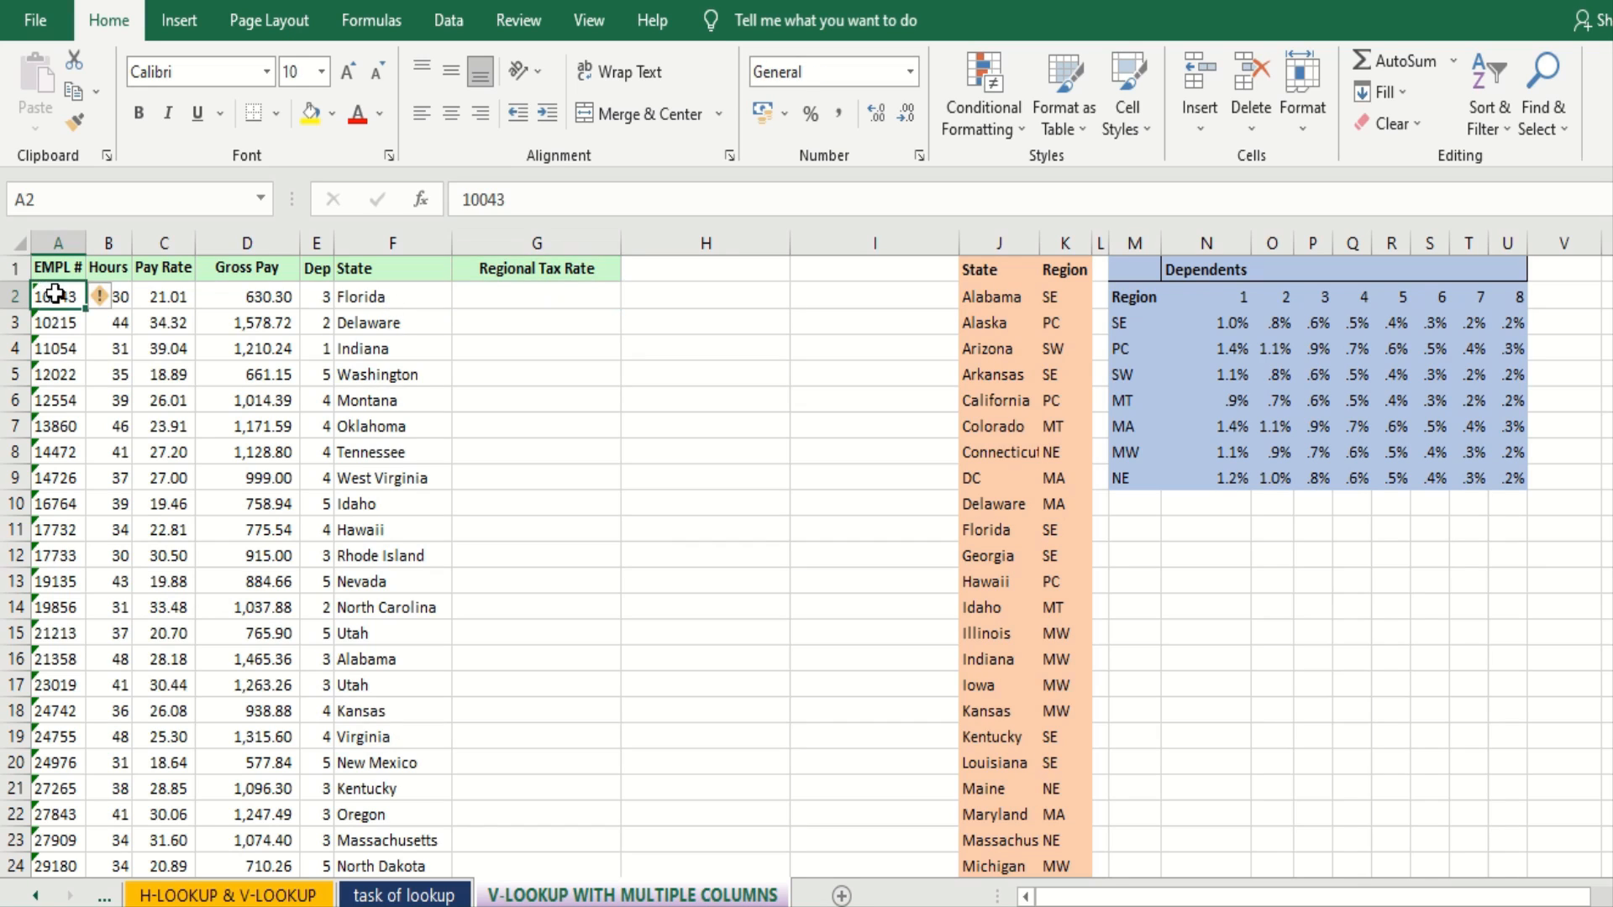
click(58, 243)
click(109, 238)
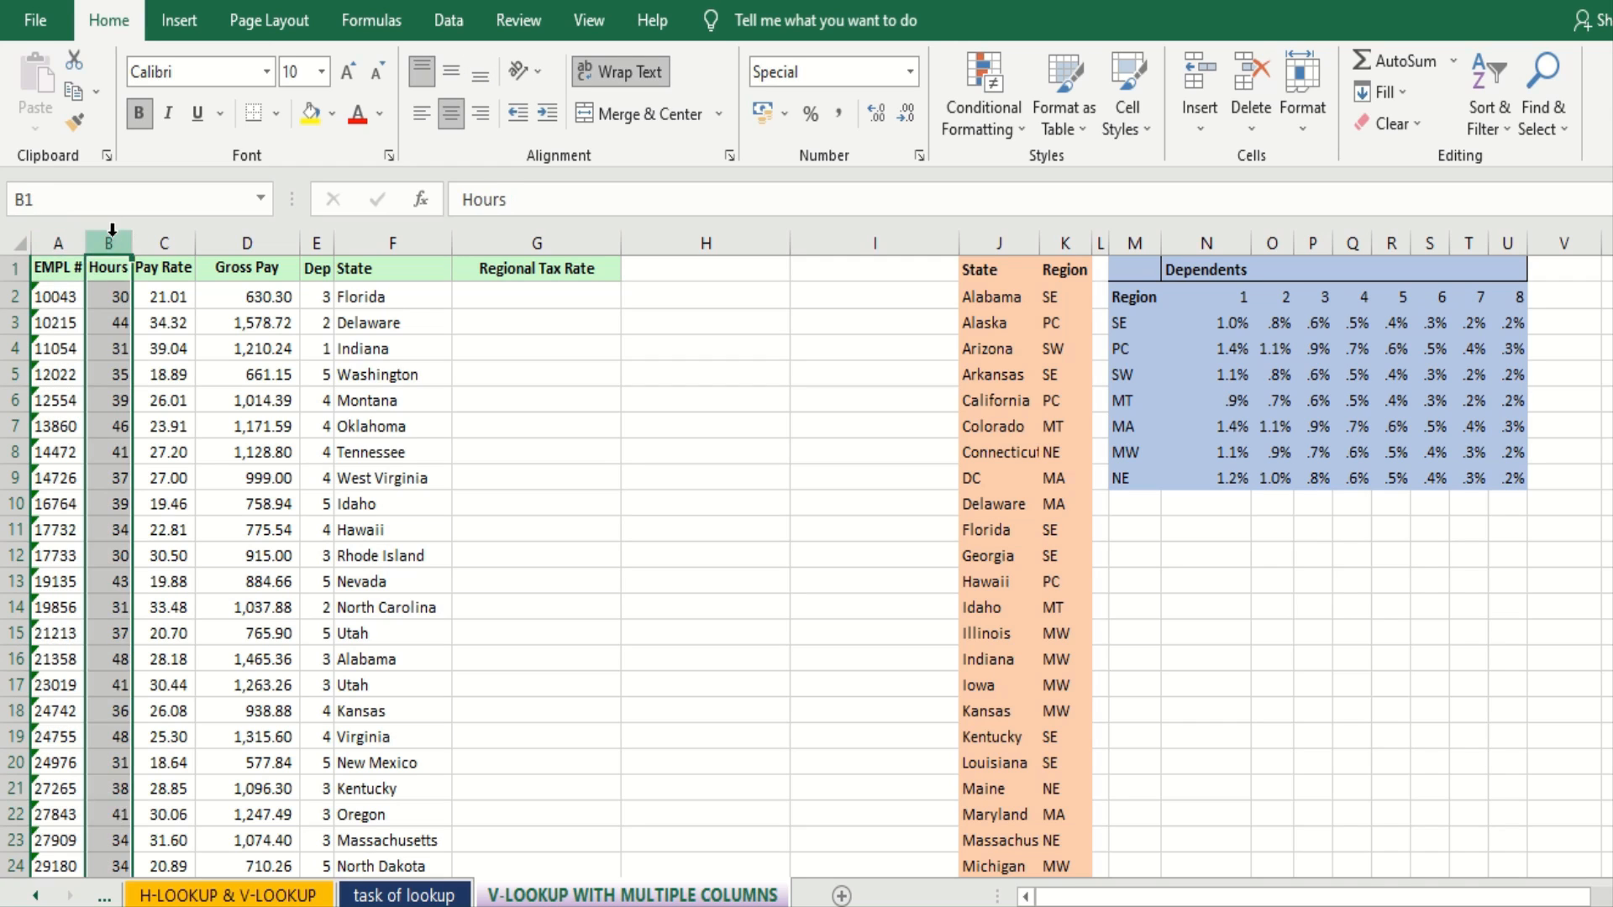
click(162, 233)
click(220, 241)
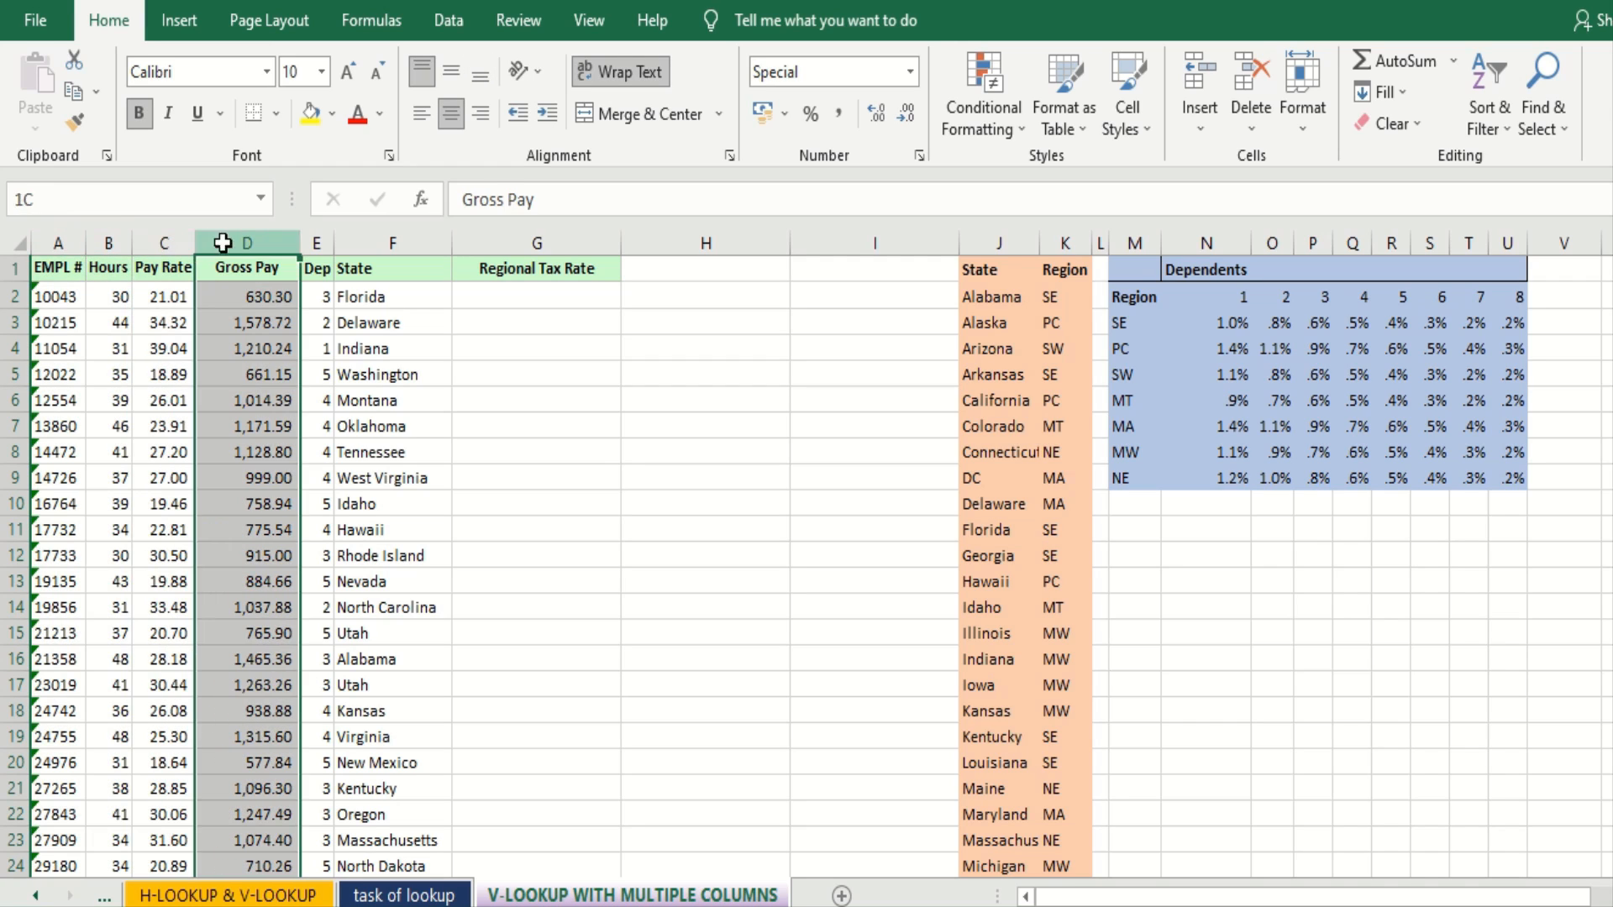
drag(326, 245, 372, 244)
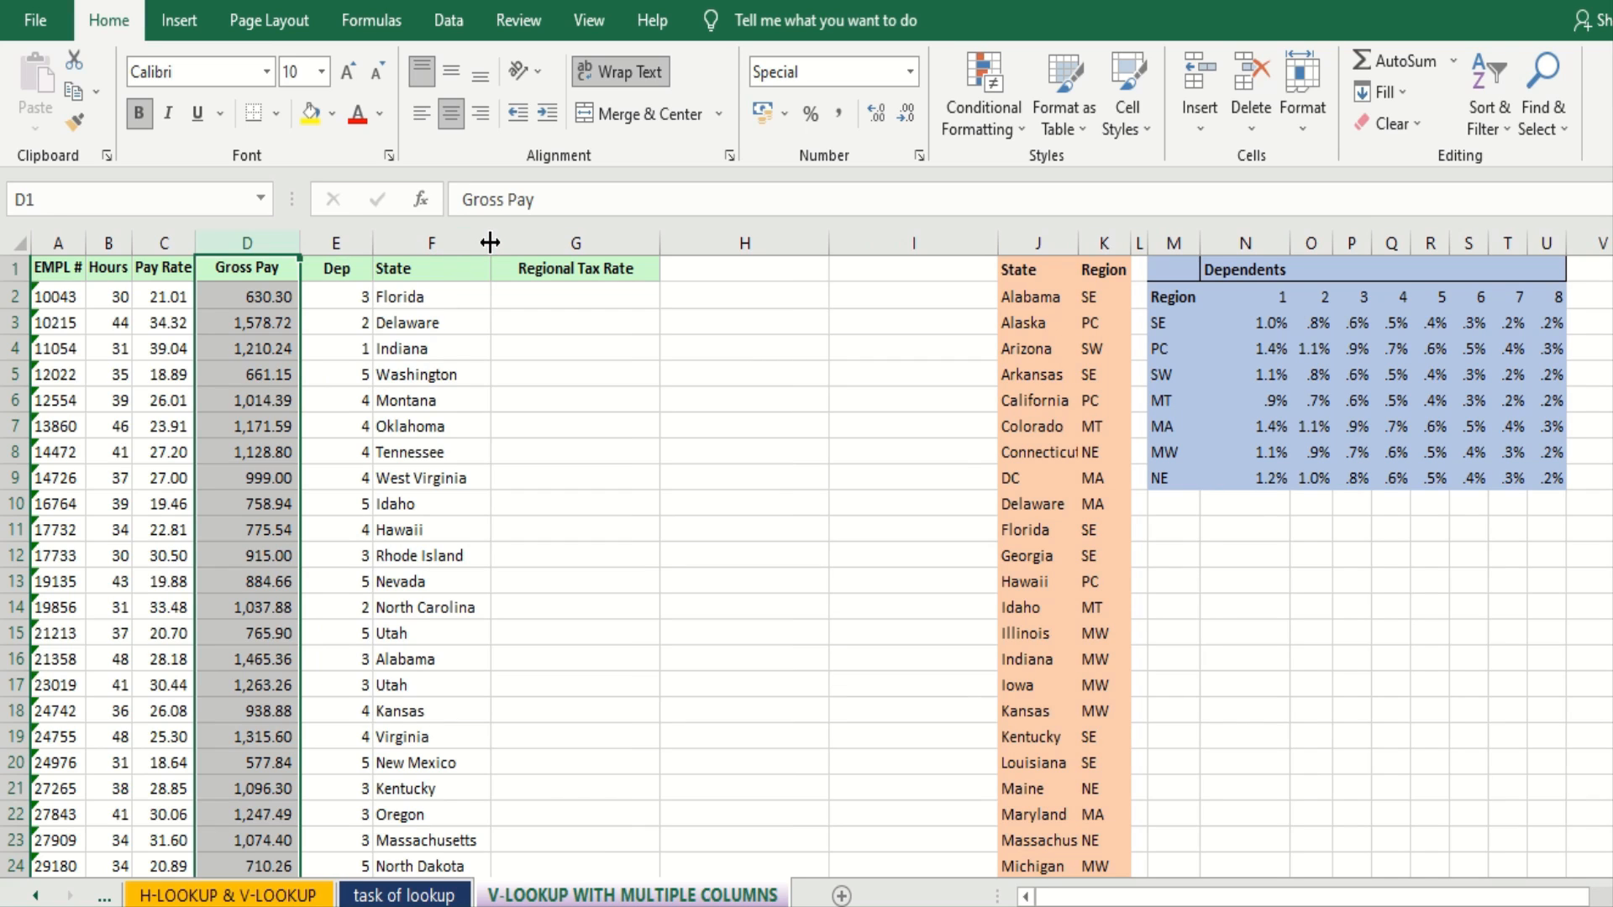
- Examine how the employee table's Dep and State columns relate to the state-region list and the Dependents rate table for the Regional Tax Rate
click(570, 273)
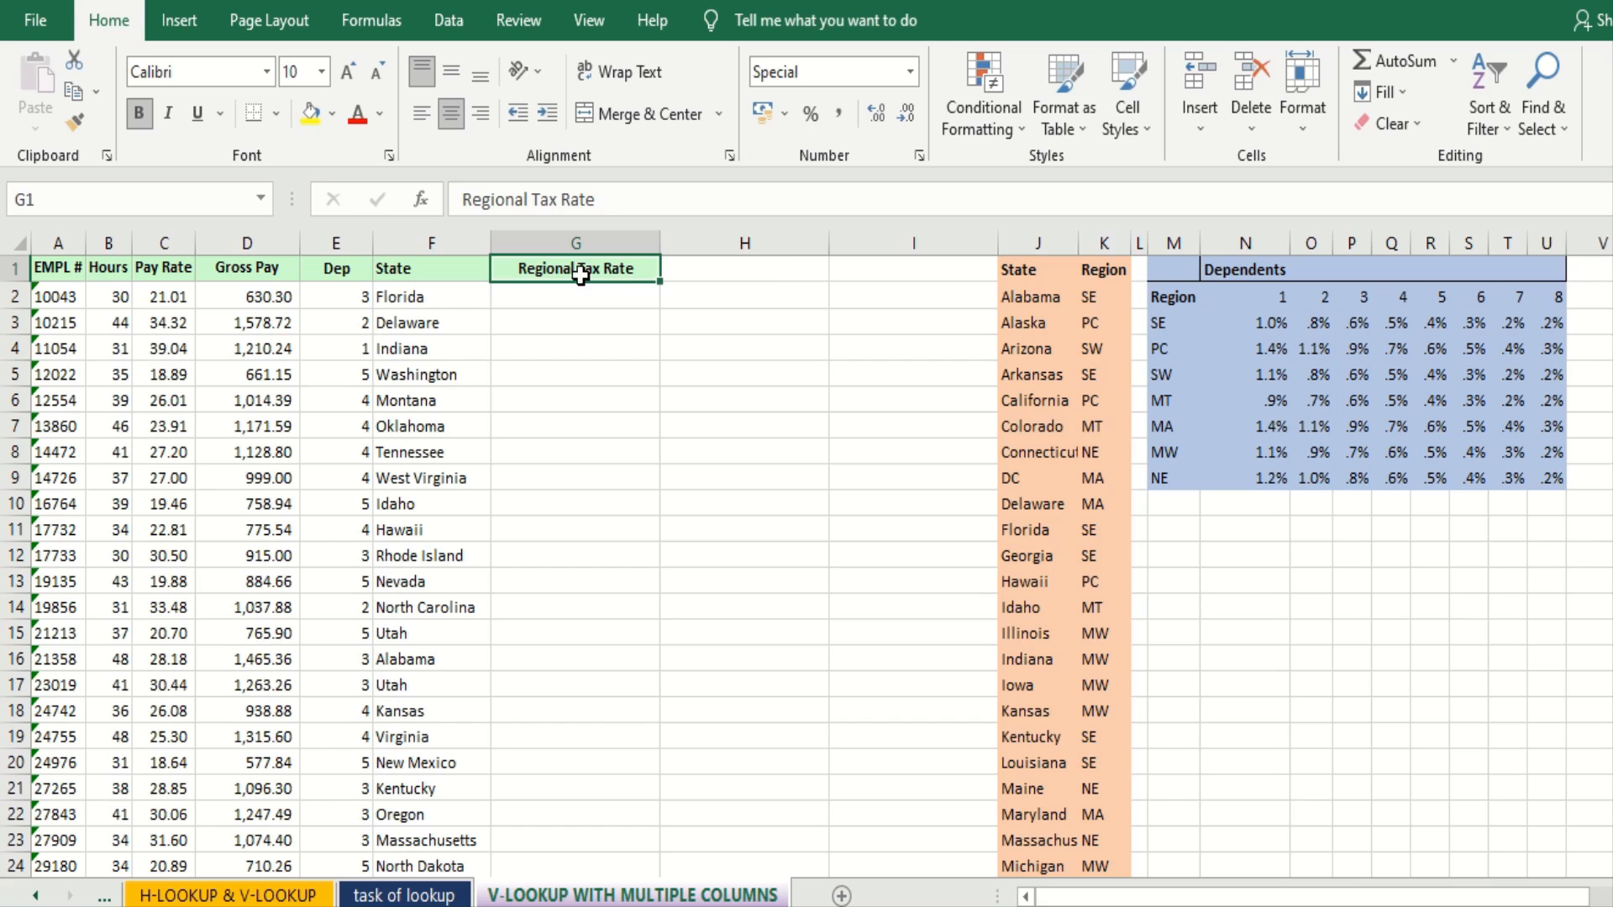
drag(1264, 294, 1556, 473)
drag(1173, 243, 1547, 257)
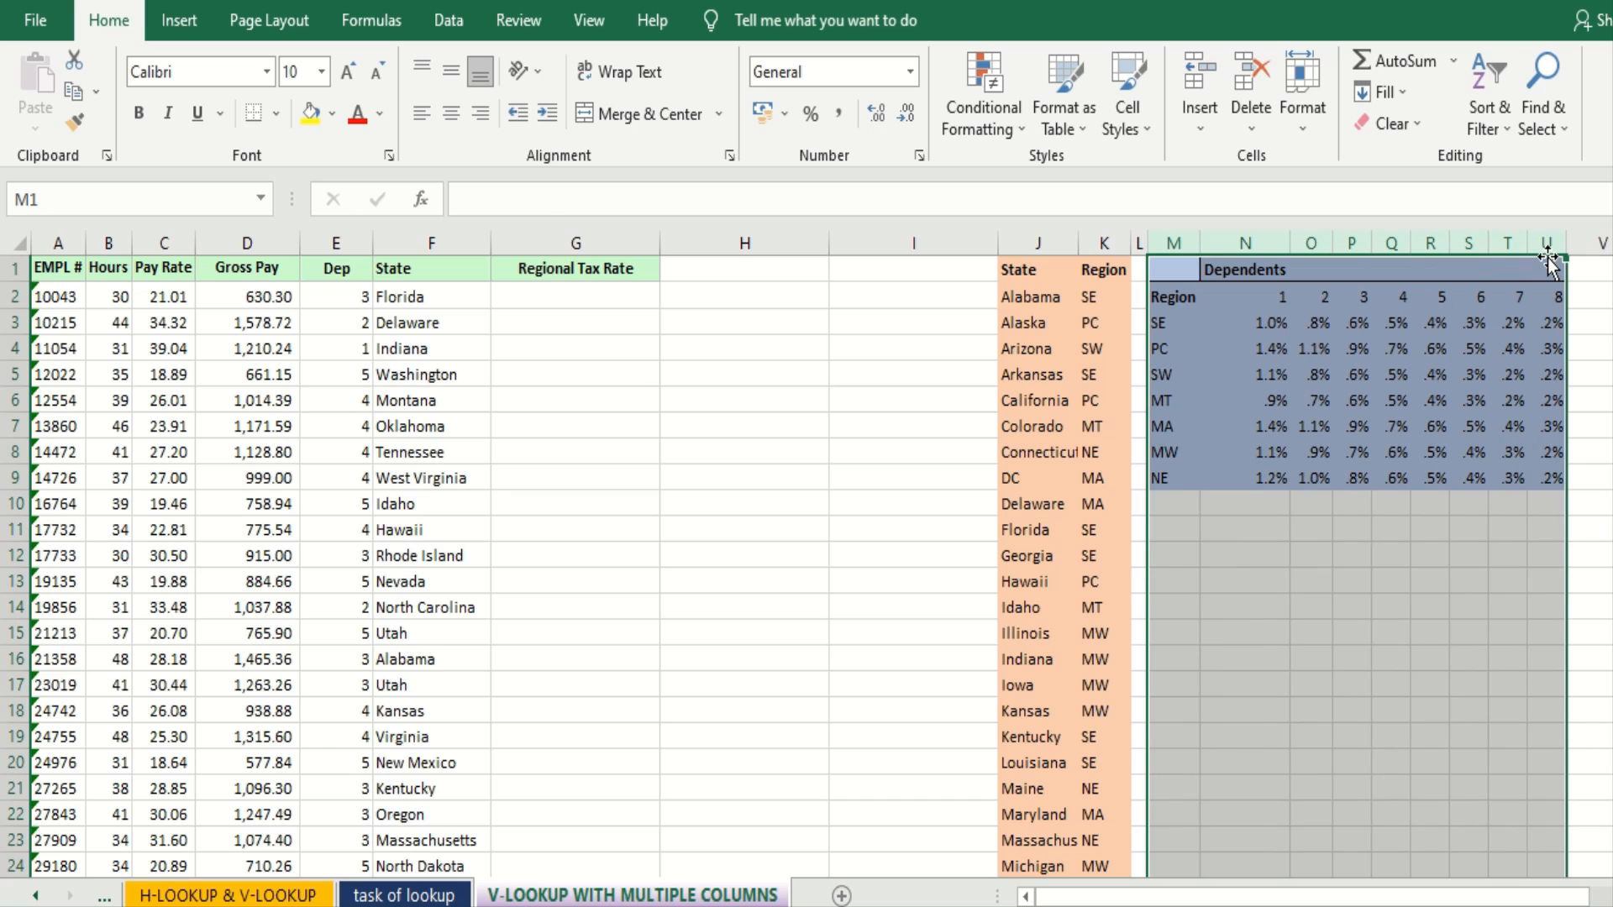
click(1277, 312)
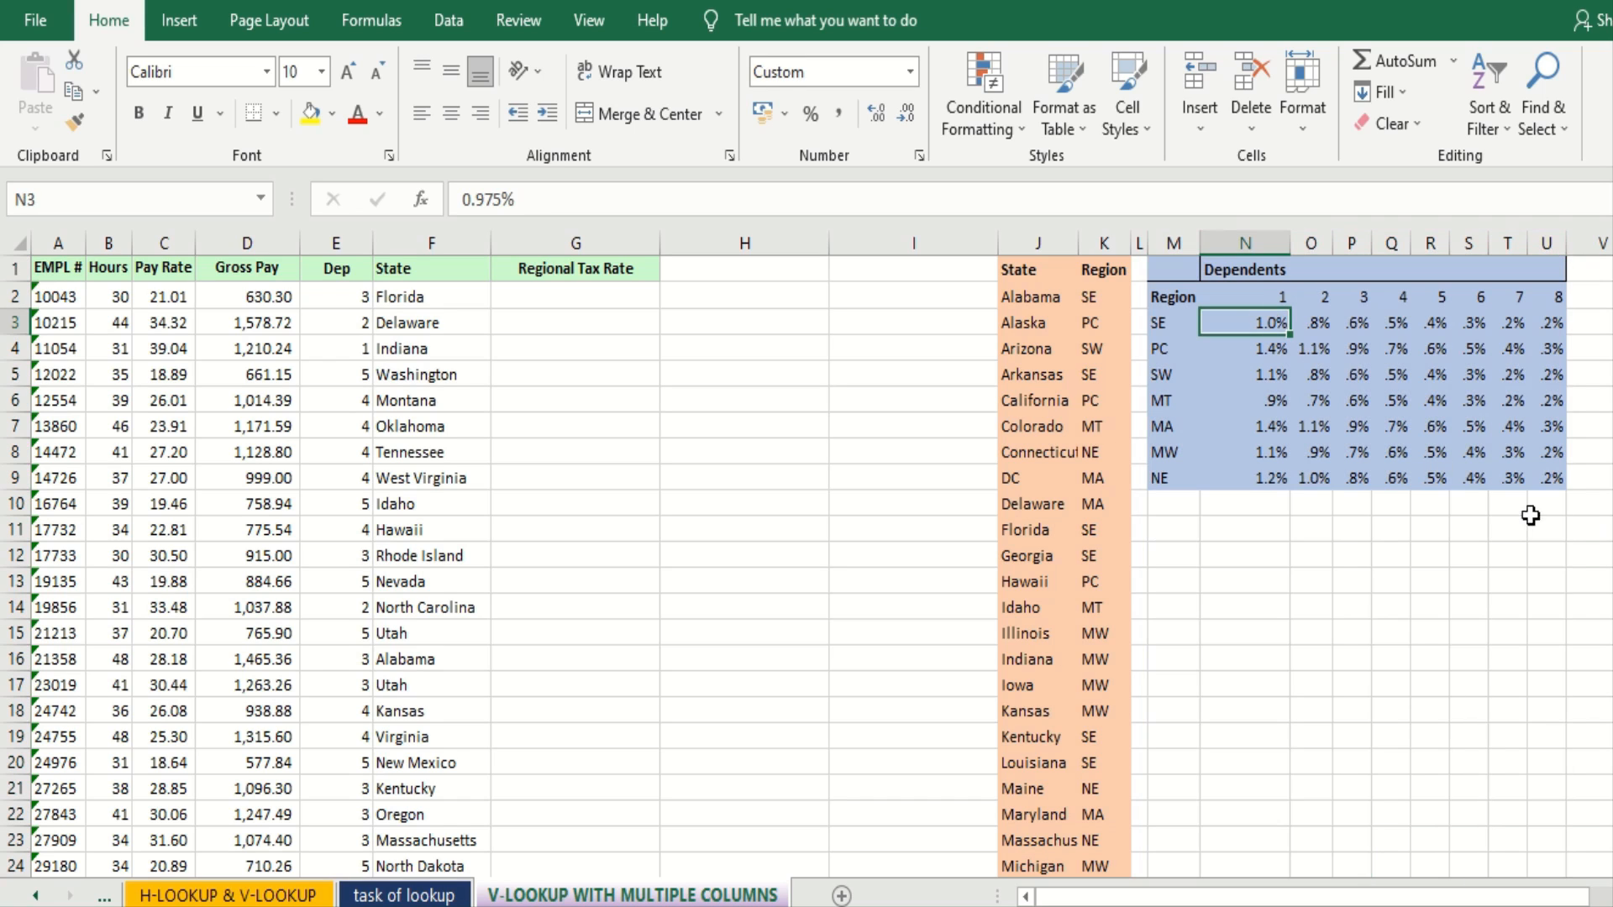
drag(1548, 477, 1542, 291)
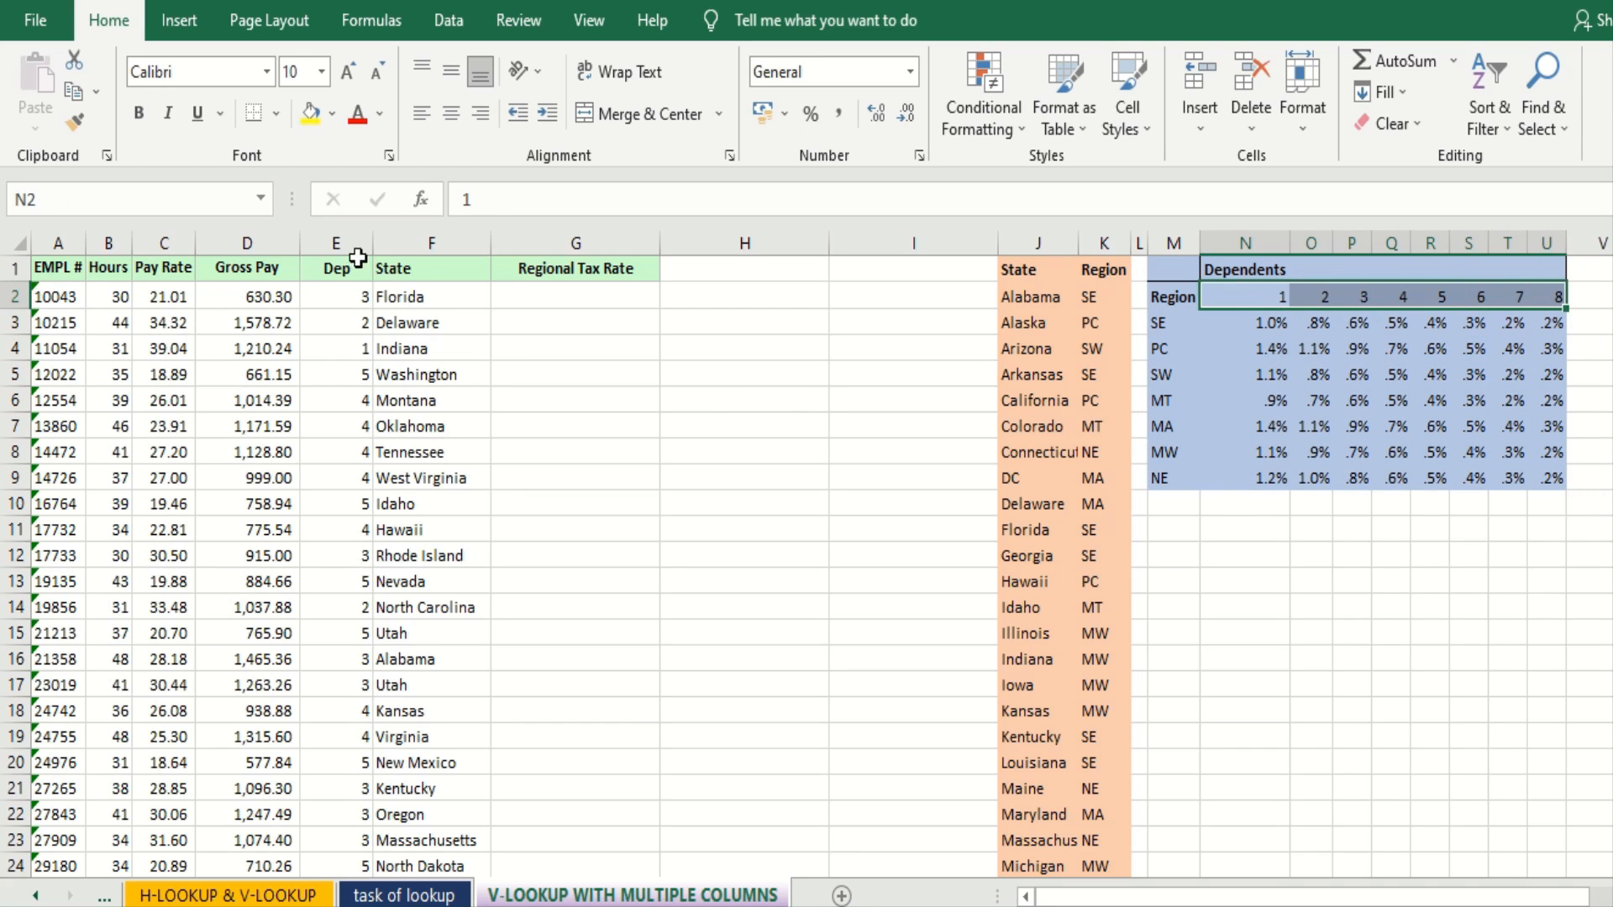
click(340, 236)
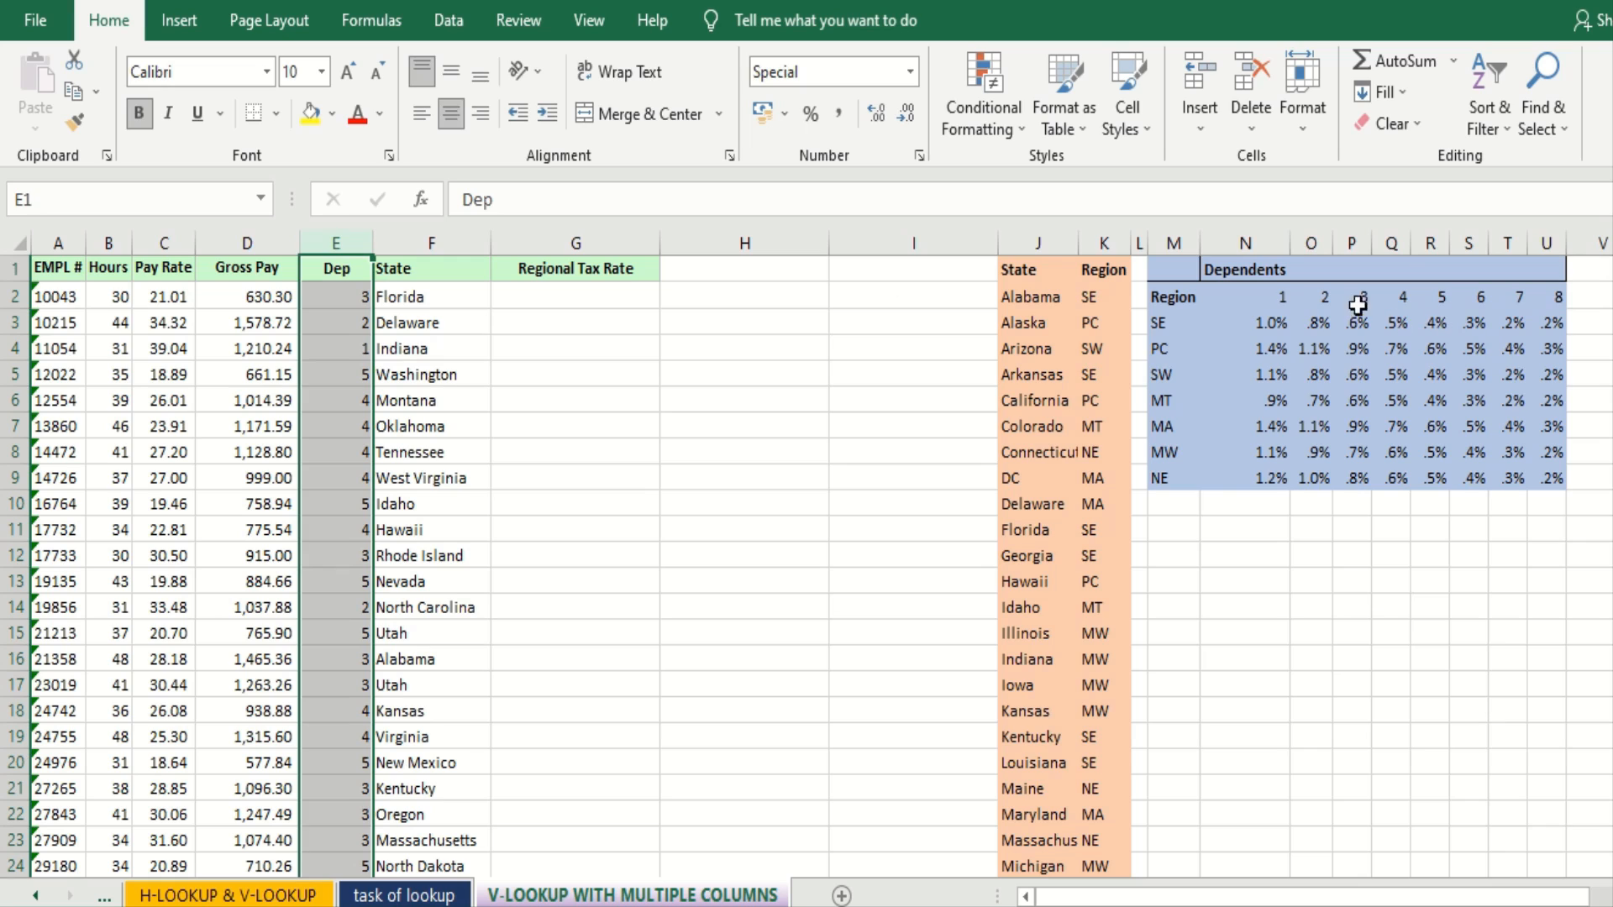
drag(1266, 295, 1550, 293)
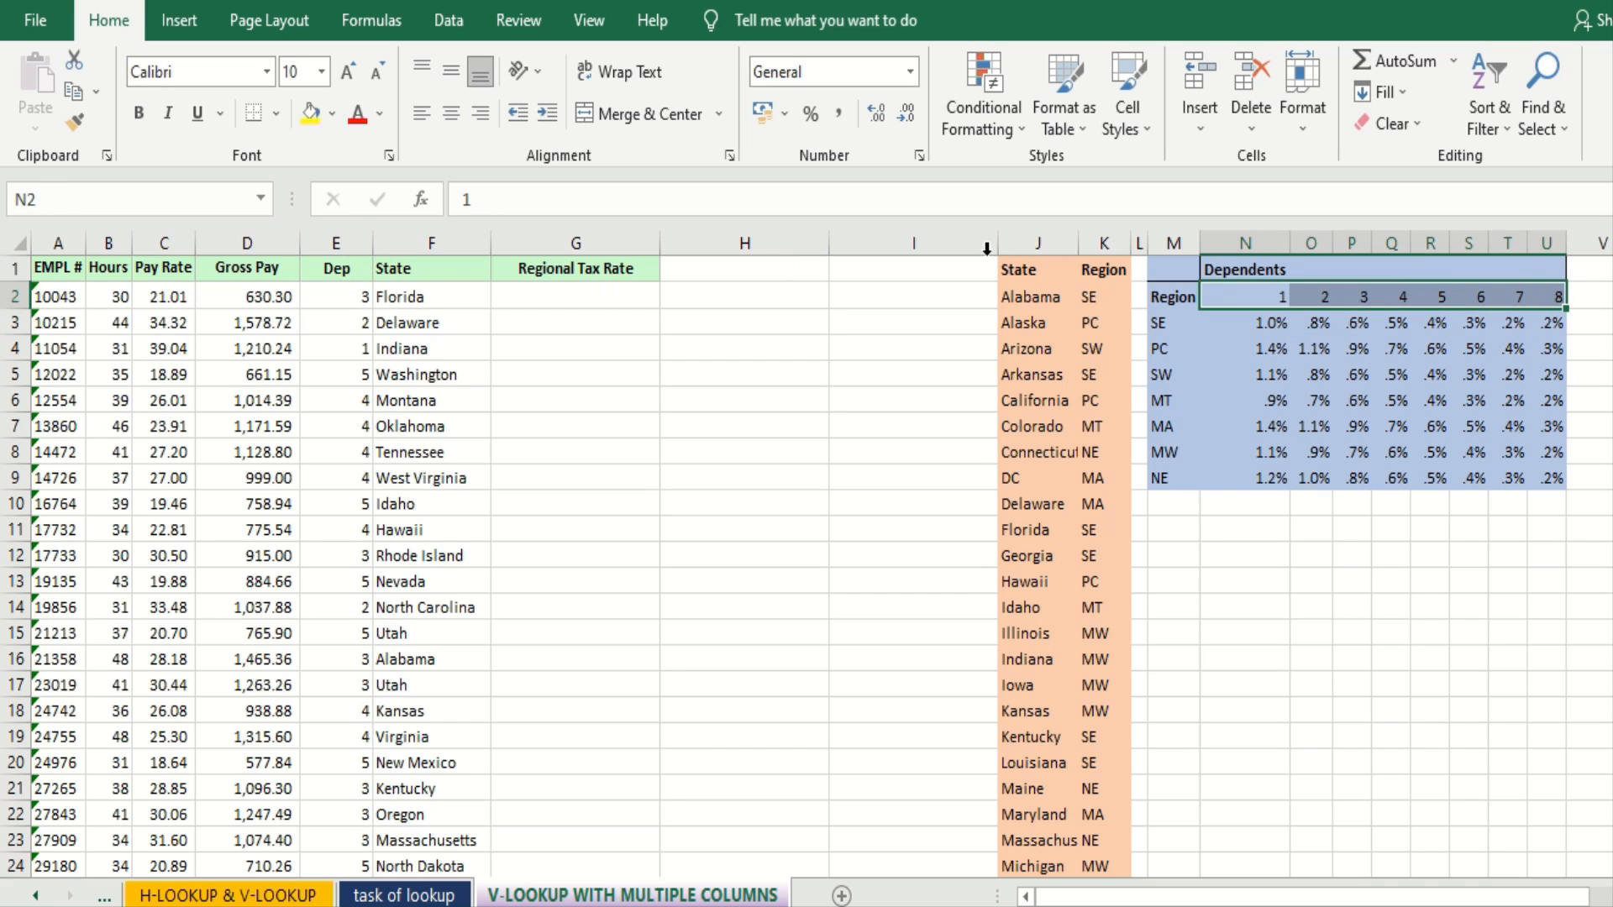
click(1177, 242)
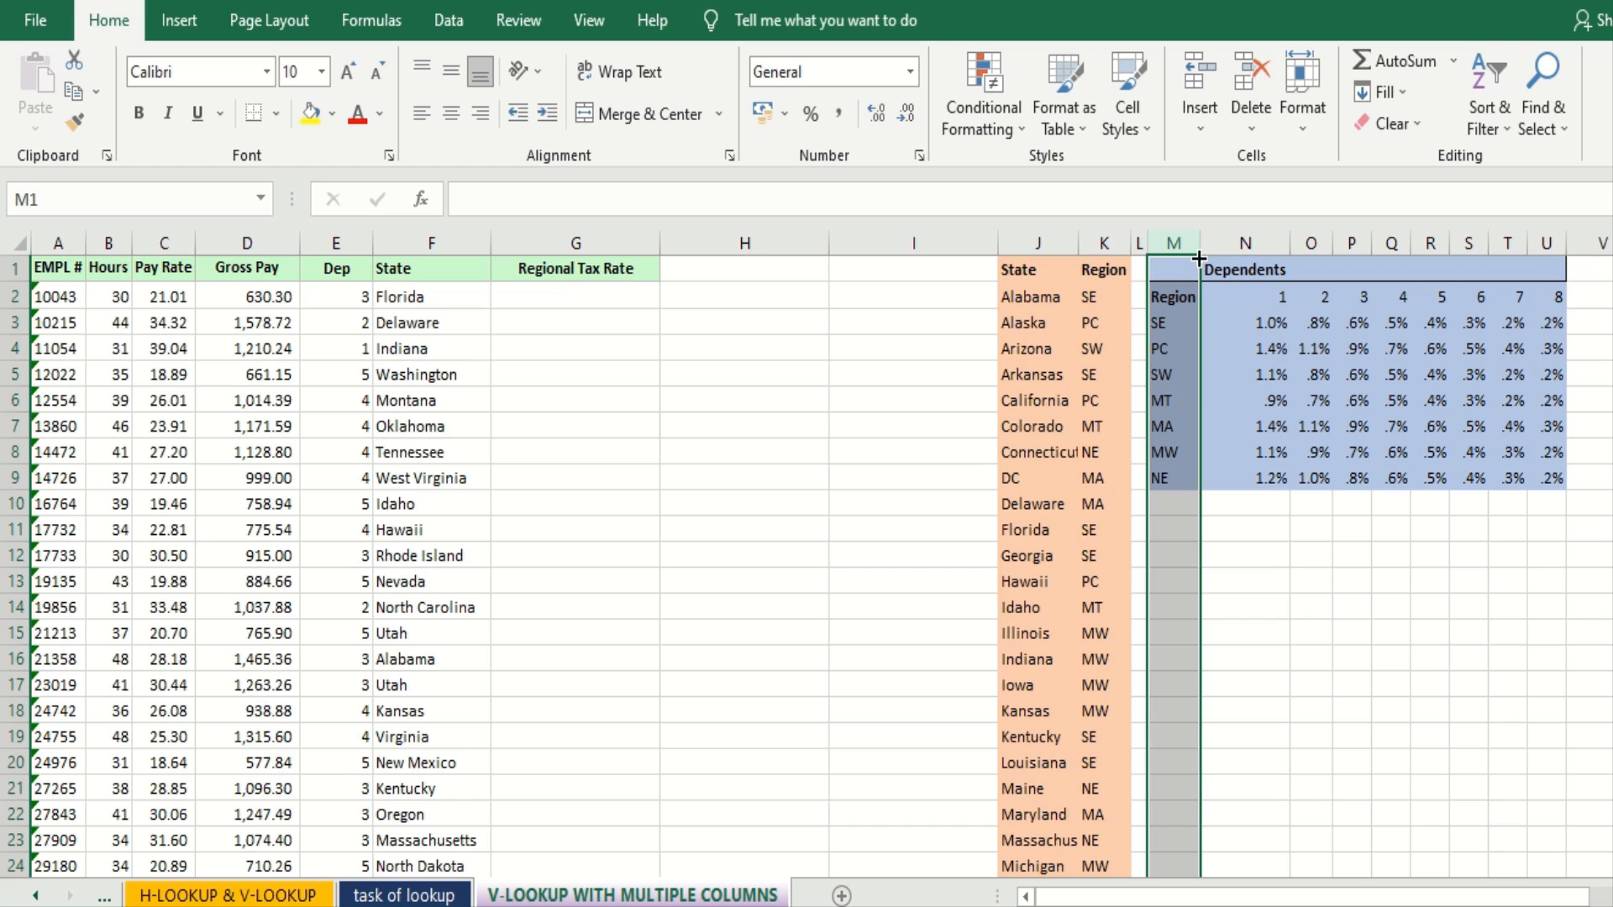
drag(1112, 240, 1030, 238)
click(1032, 238)
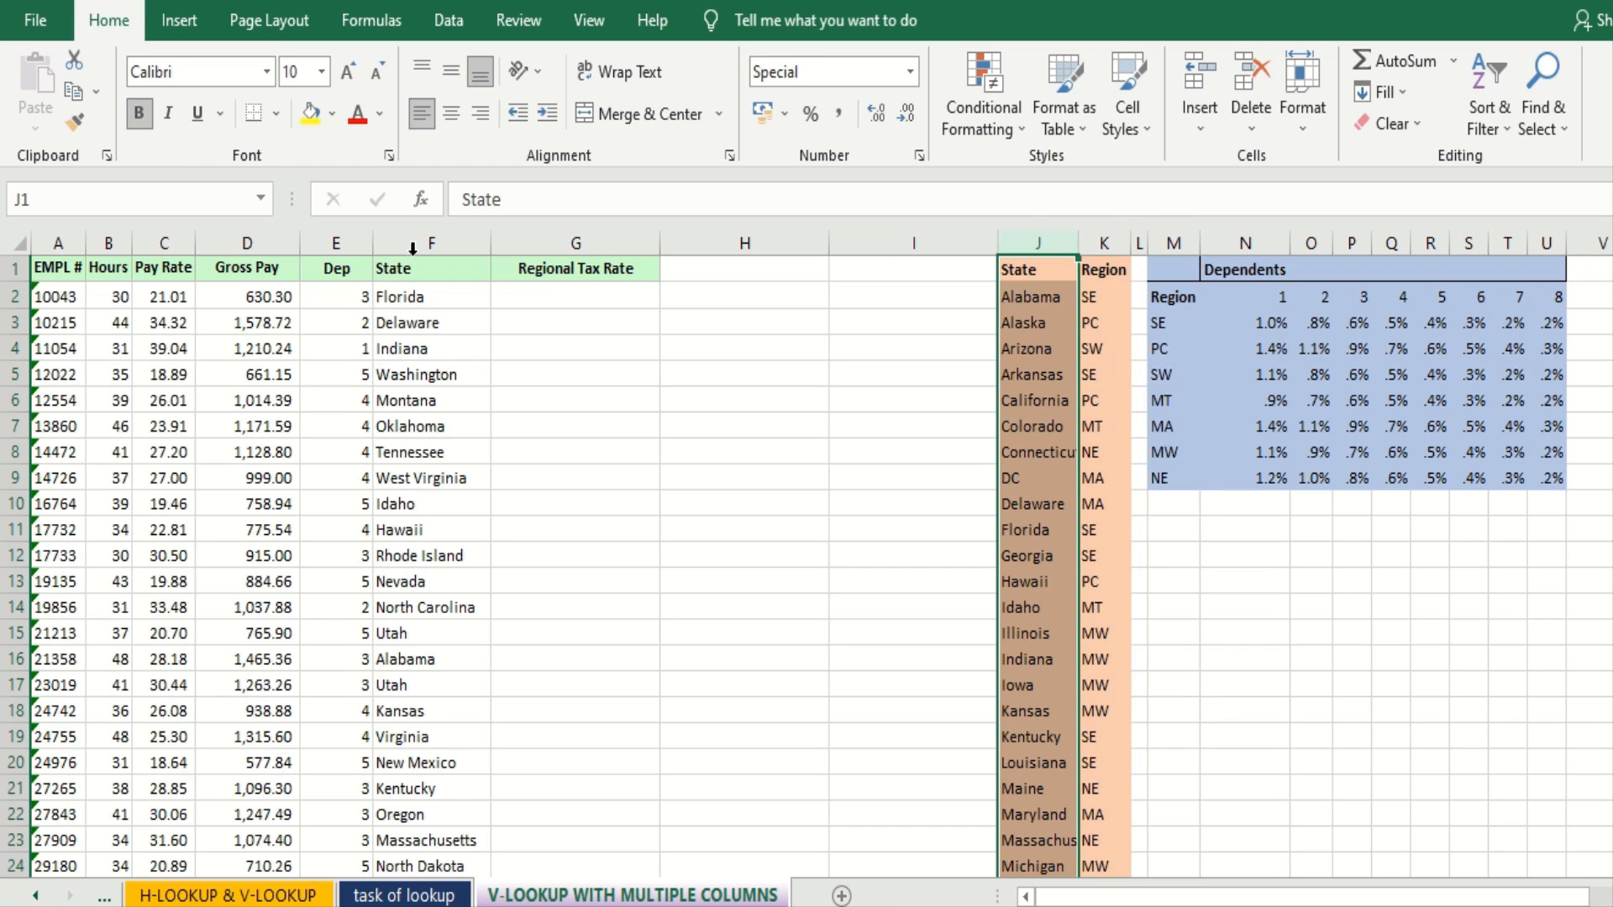
click(436, 243)
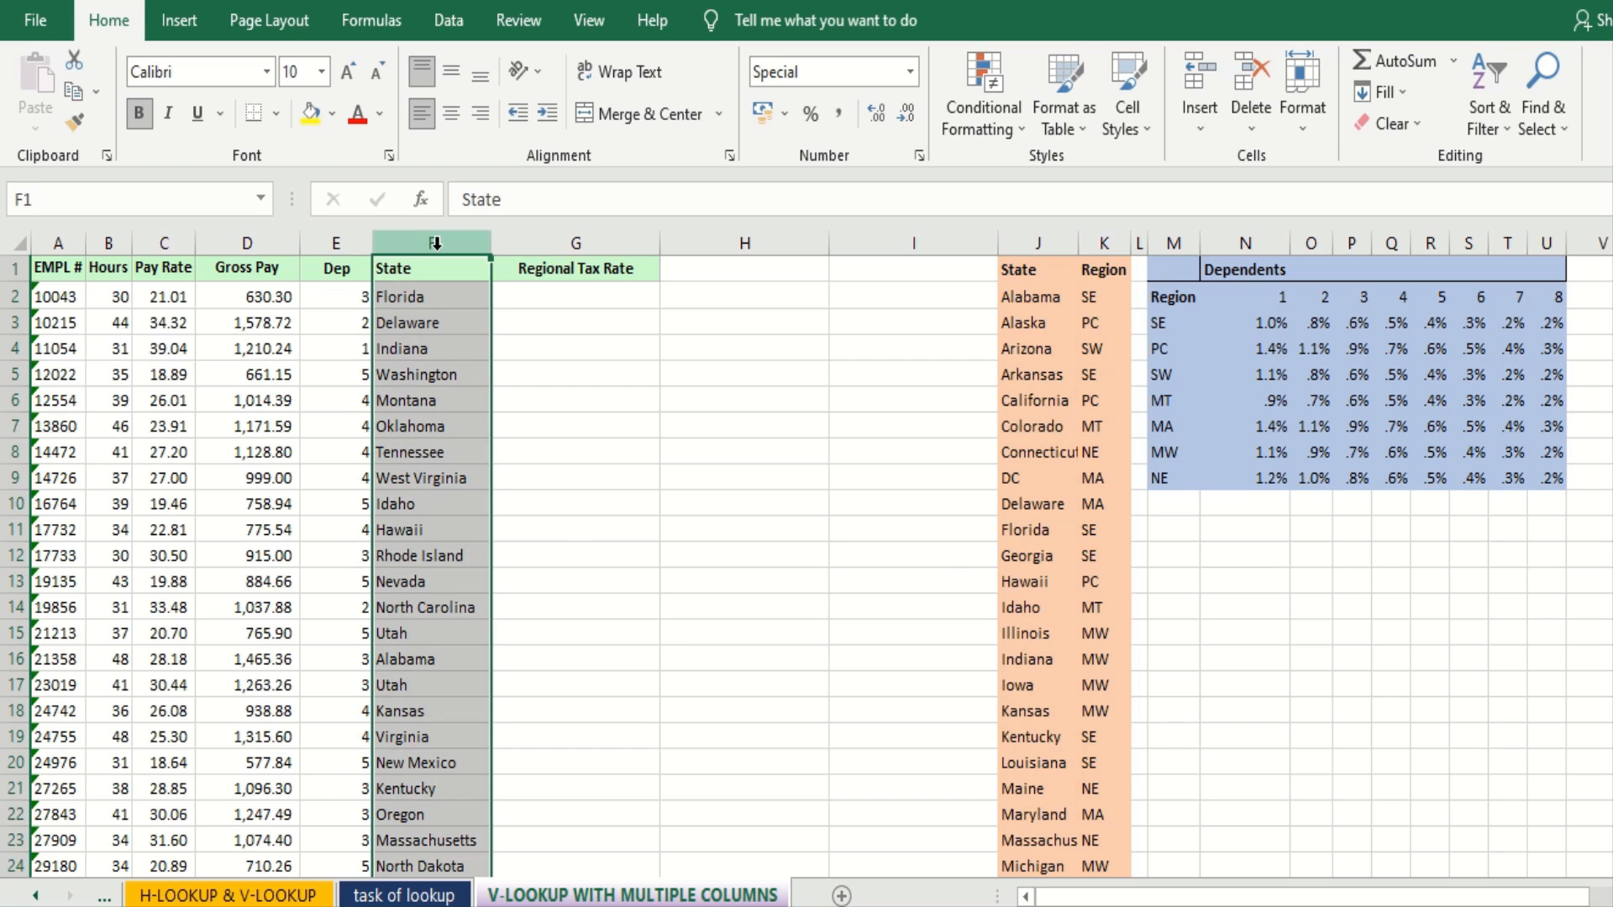
click(353, 242)
click(1289, 241)
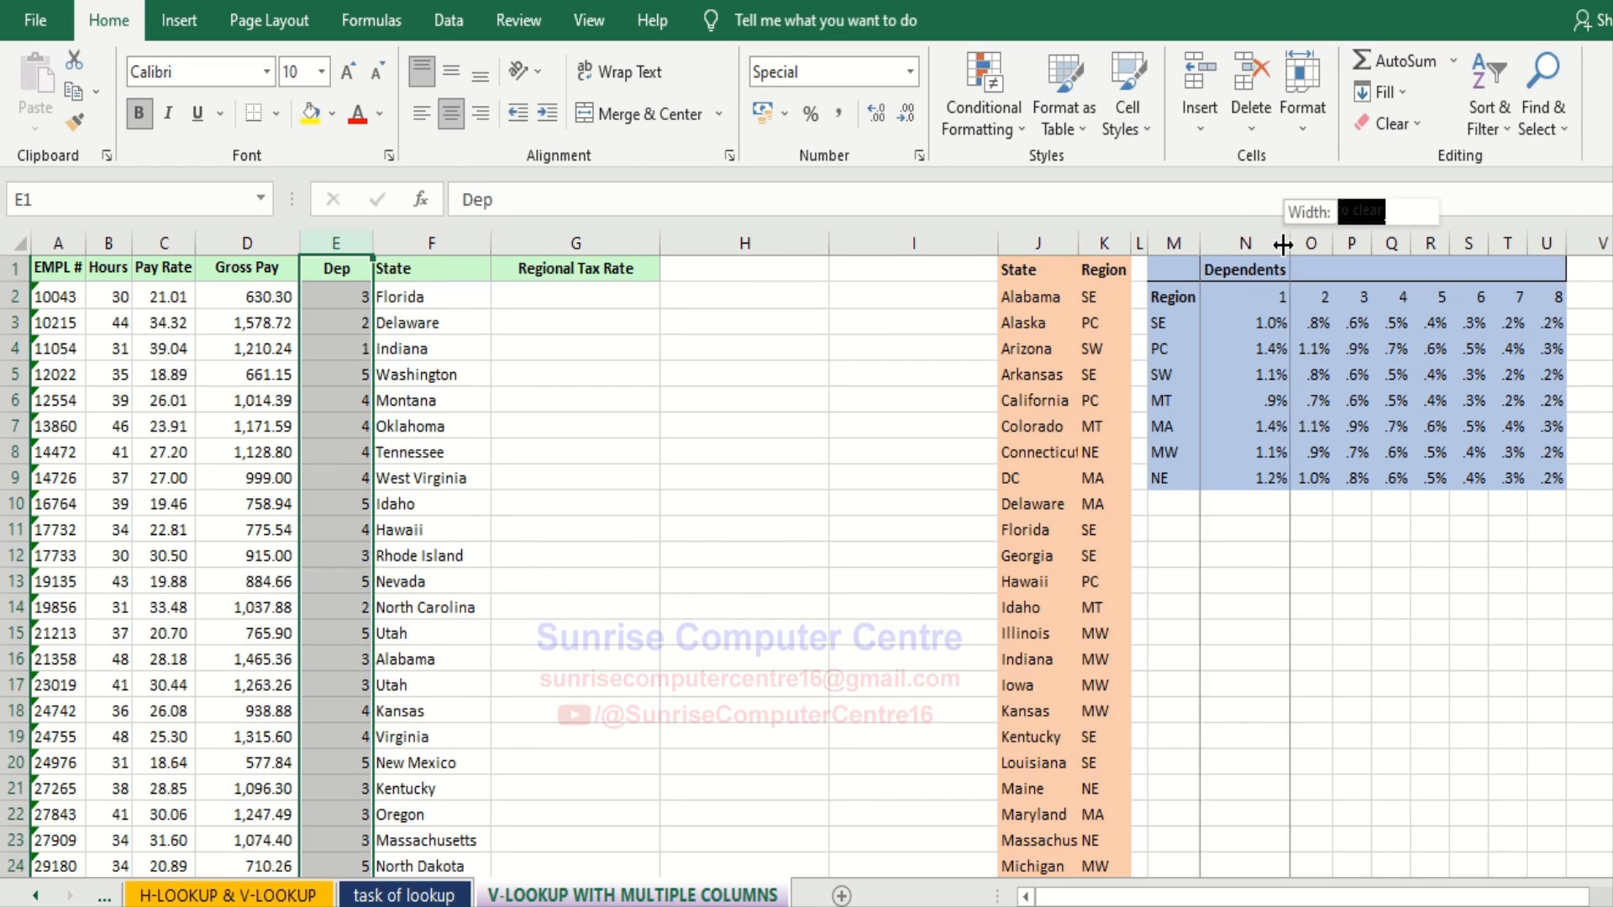
- Compare the Dependents column and the employee State column with the State column of the state-region list
click(1272, 242)
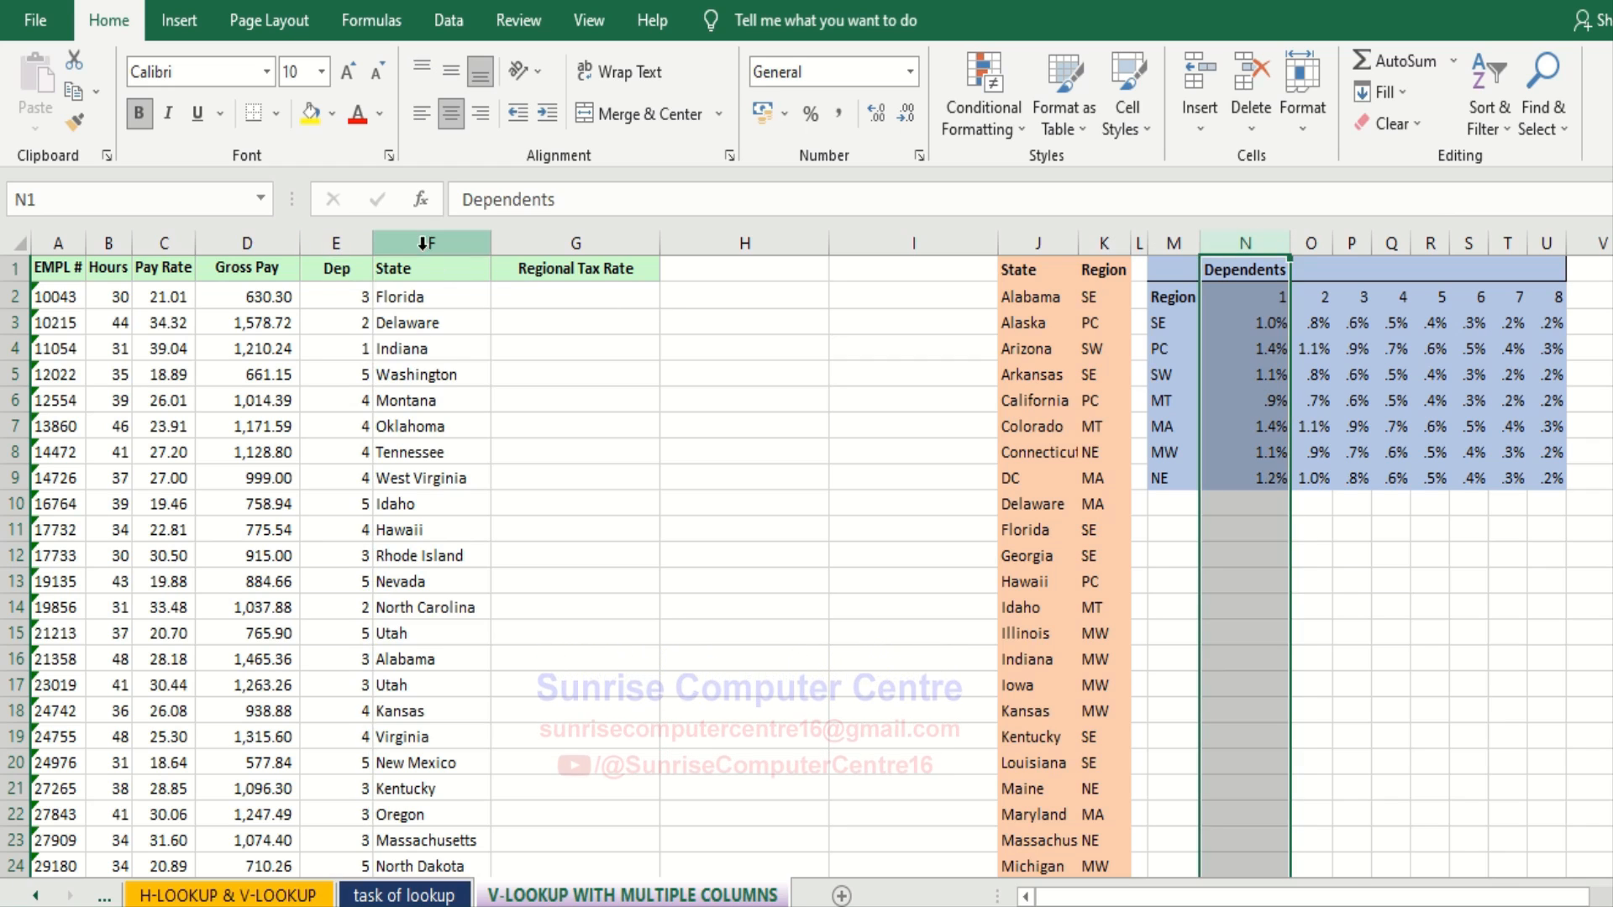
click(419, 244)
drag(419, 243, 1038, 243)
click(1037, 243)
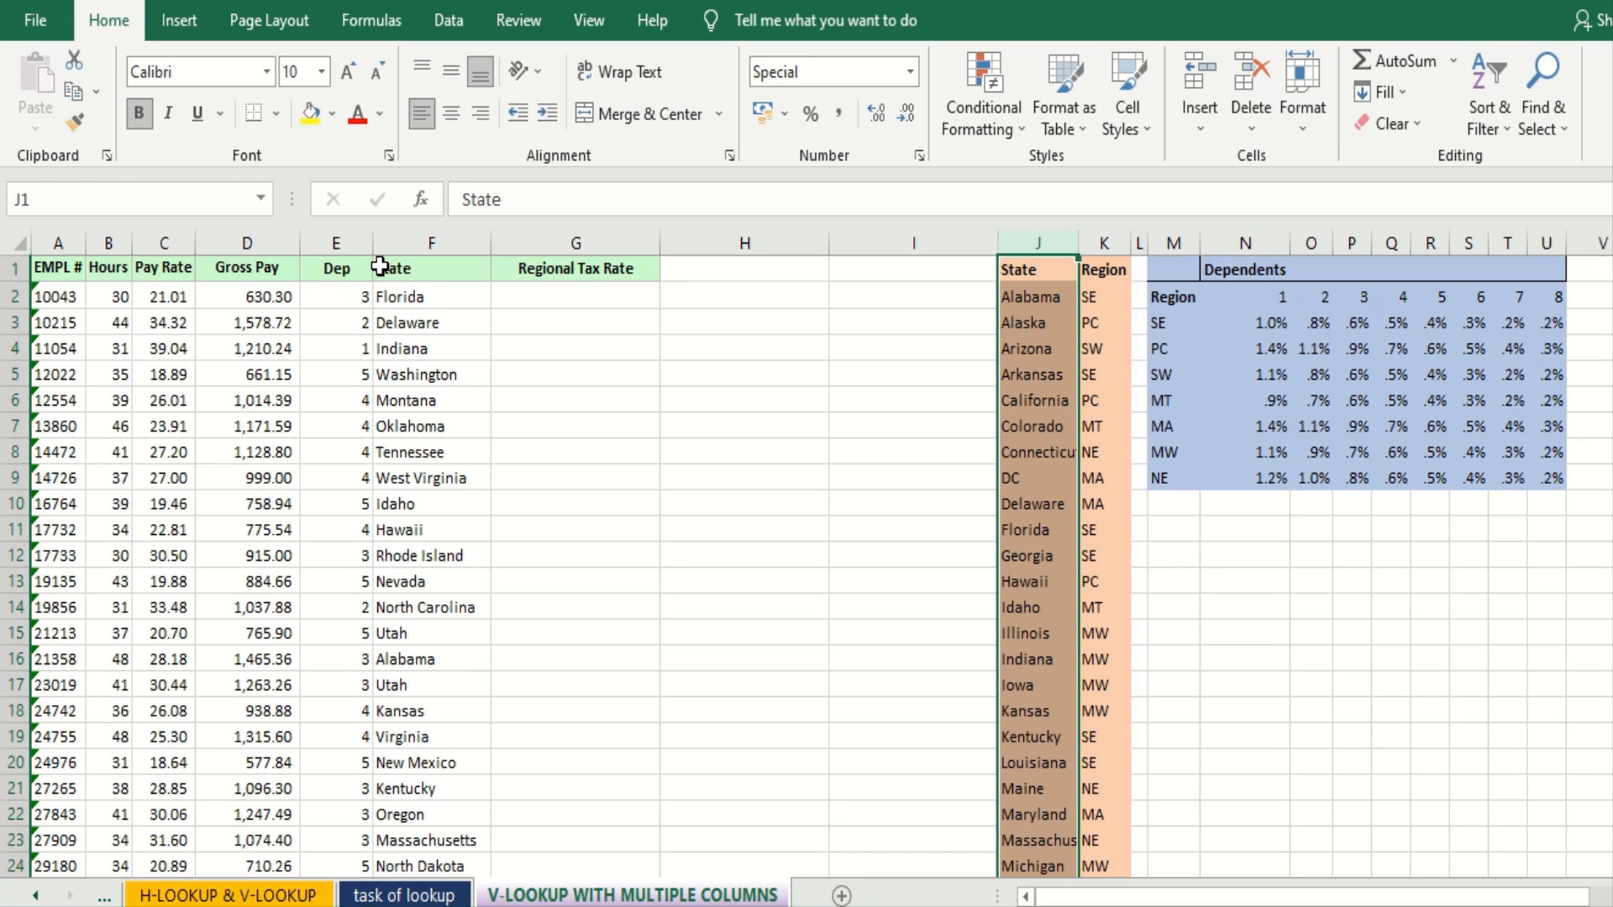
- Start a VLOOKUP in G2 that uses the nested VLOOKUP(F2,$J:$K,2,0) as its lookup value
click(636, 299)
text(=vlo)
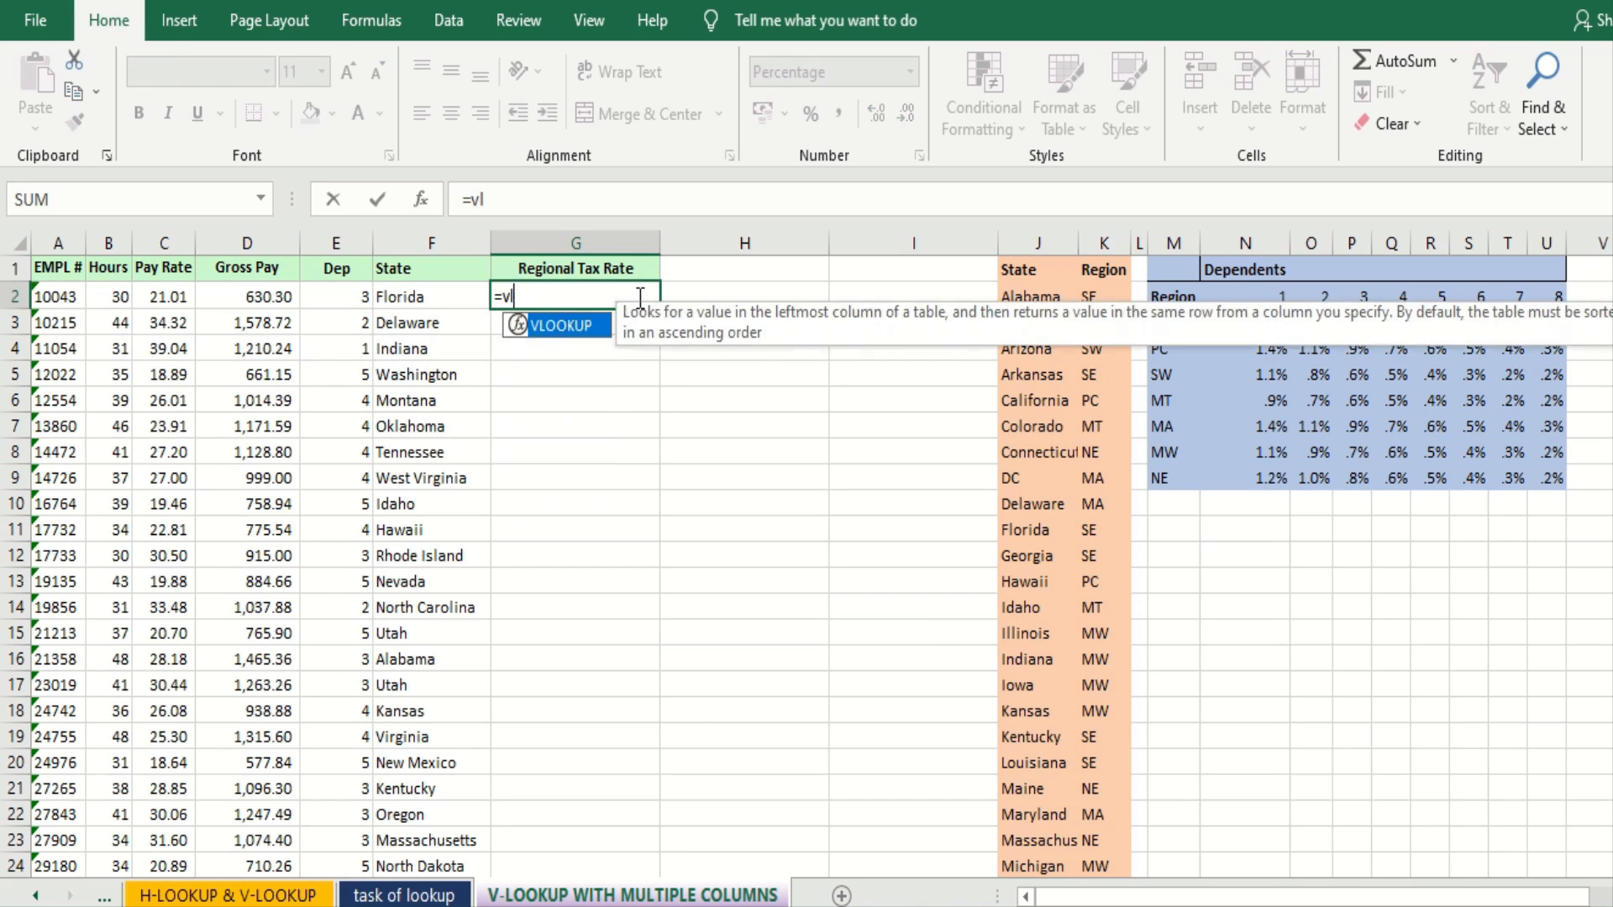
key(Tab)
text(vlo)
key(Tab)
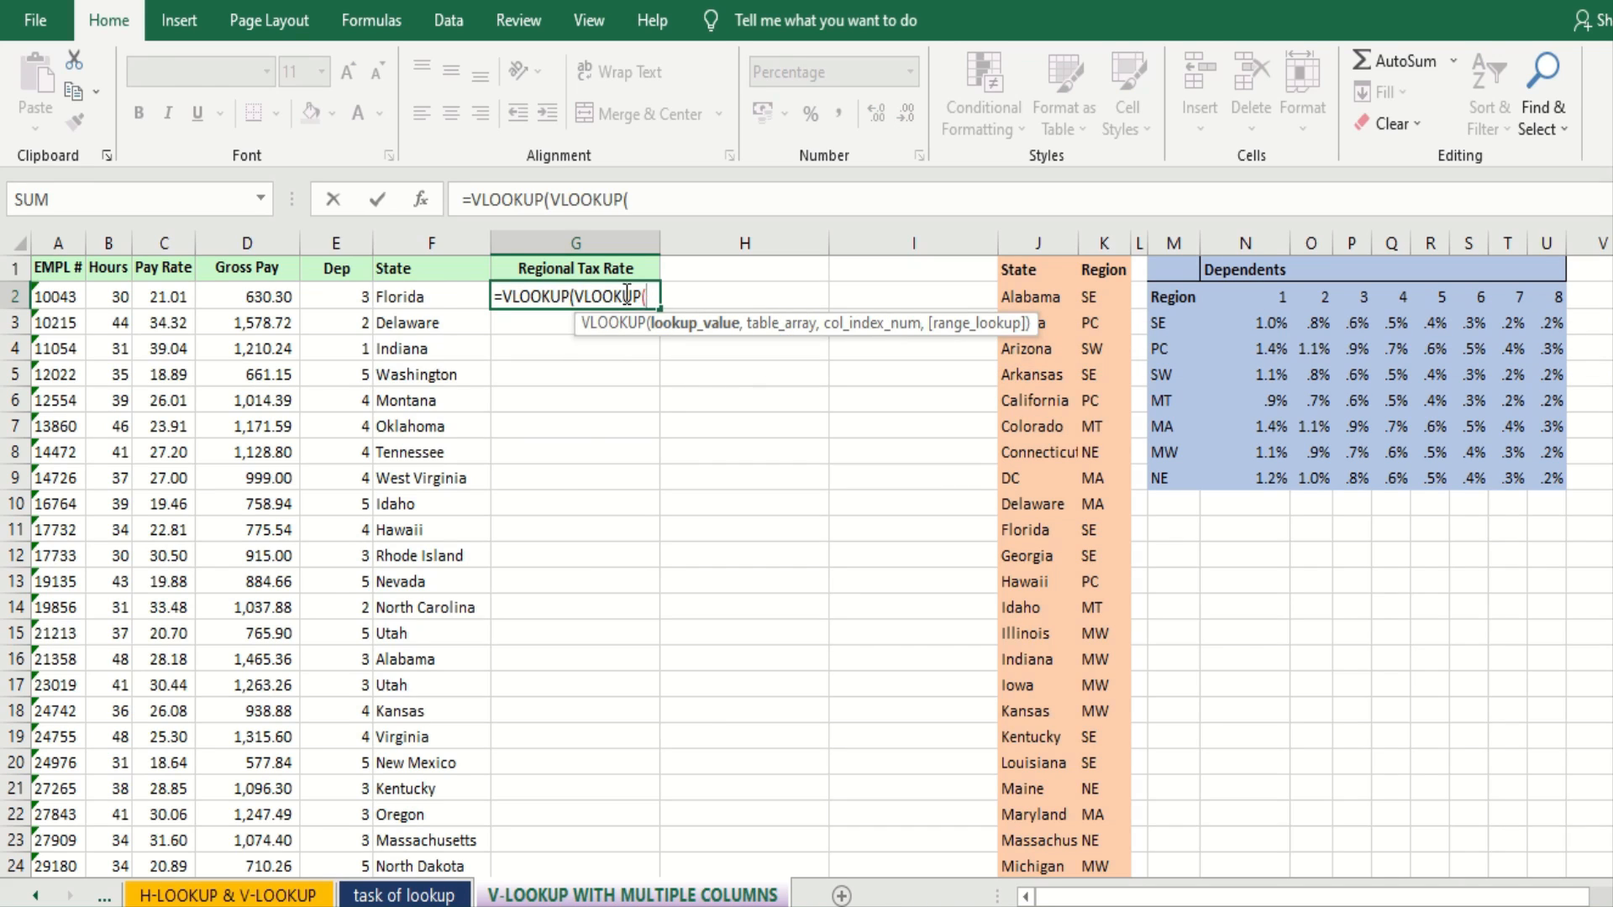
click(435, 300)
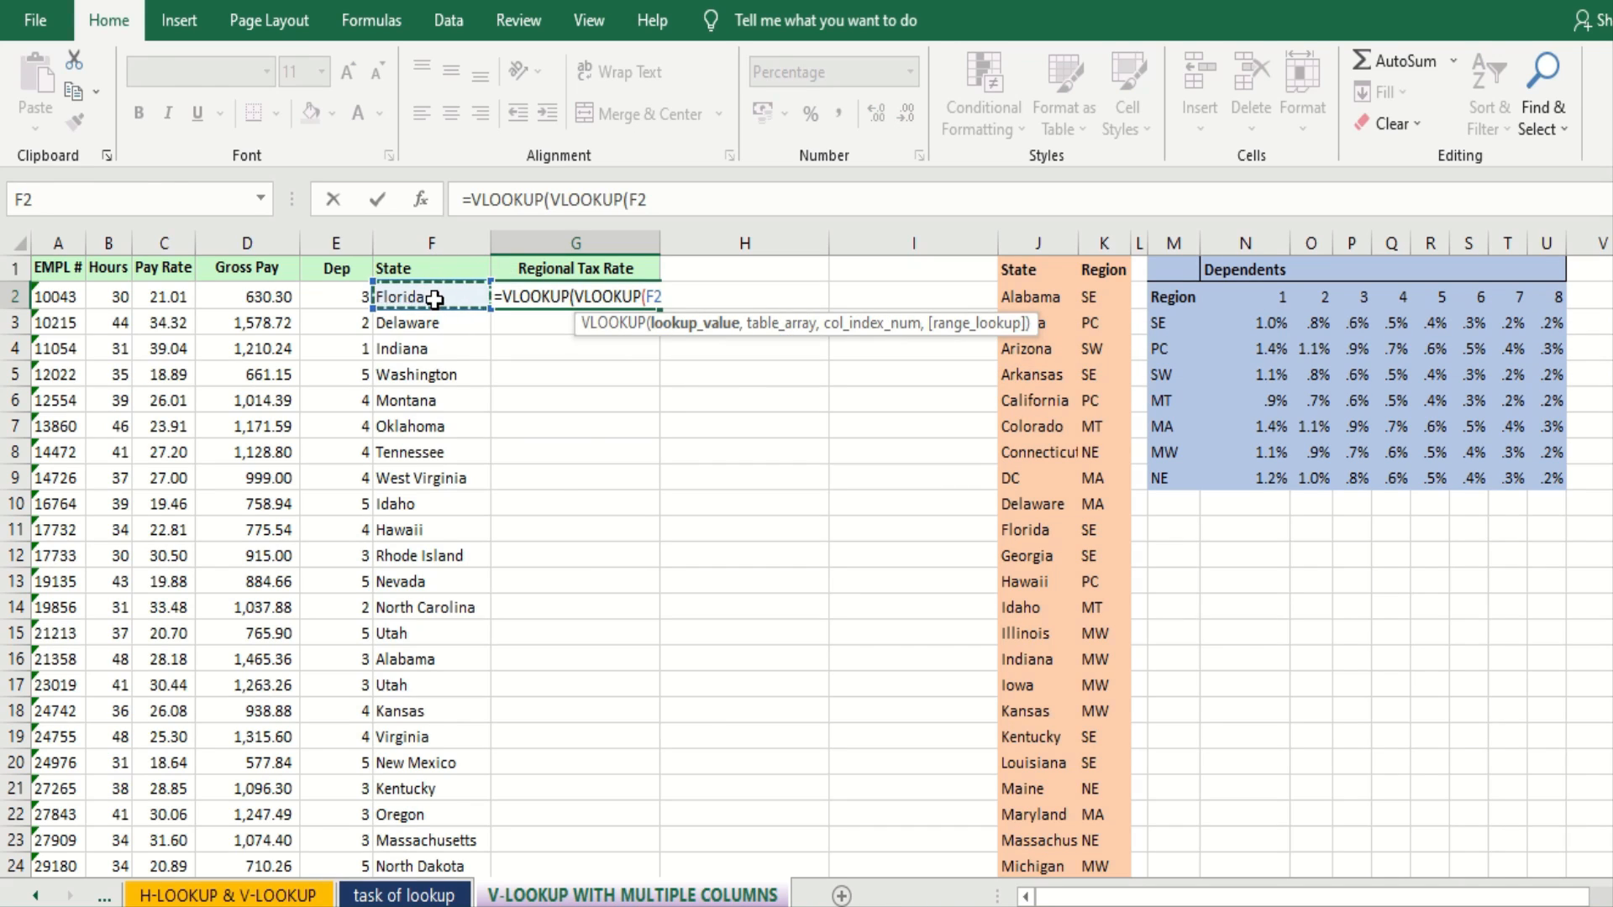
text(,)
drag(1051, 235, 1096, 229)
key(F4)
text(,2)
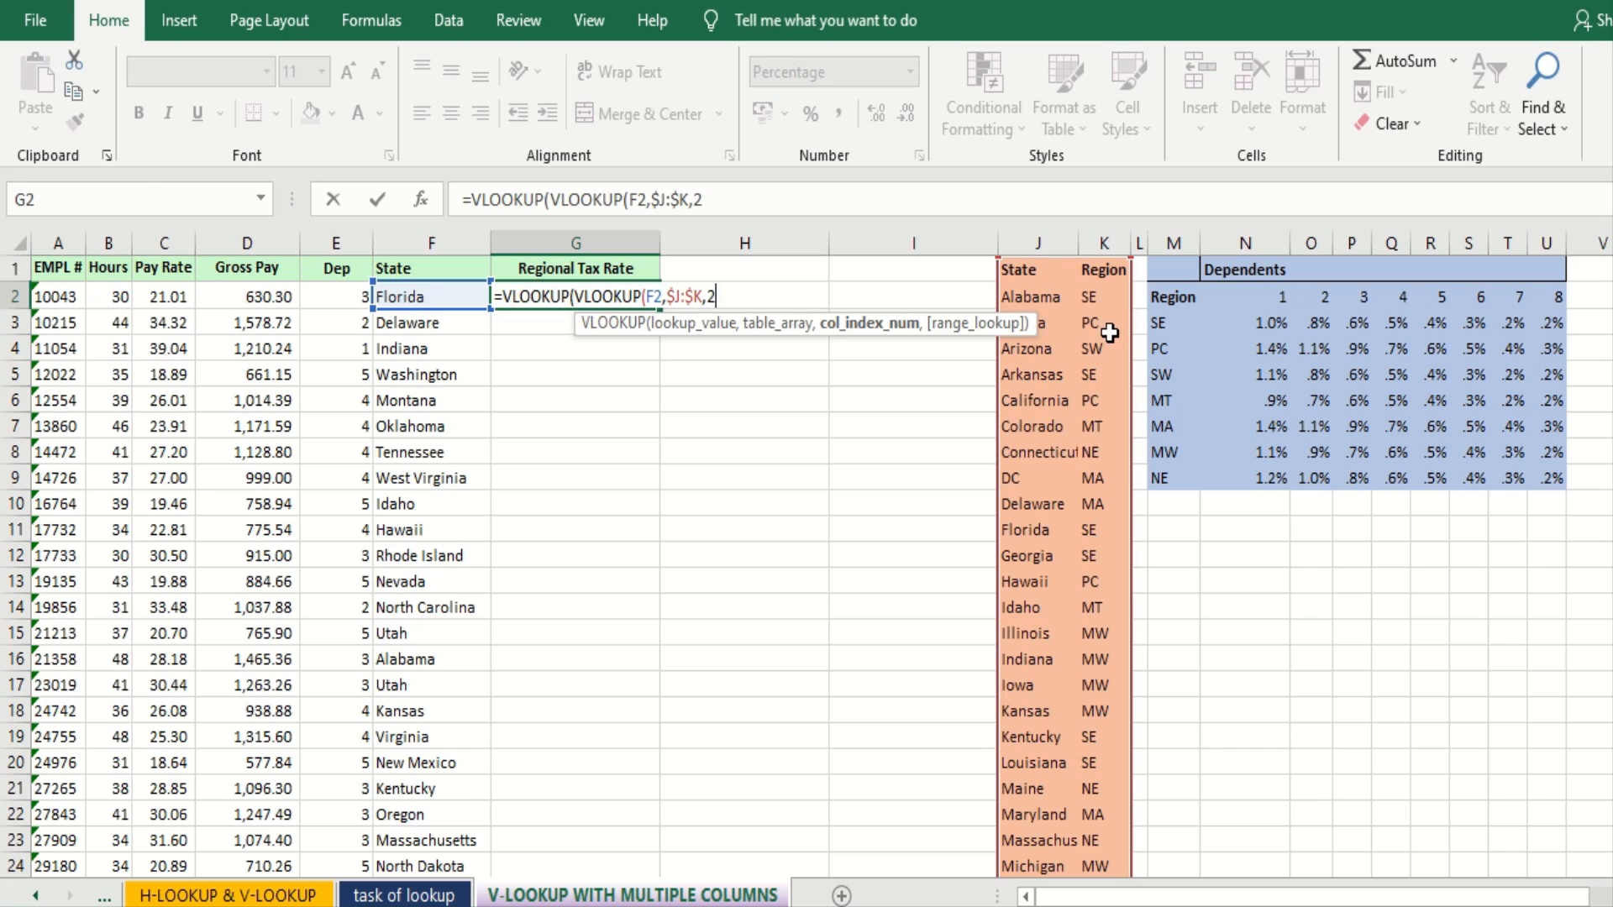
text(,0),)
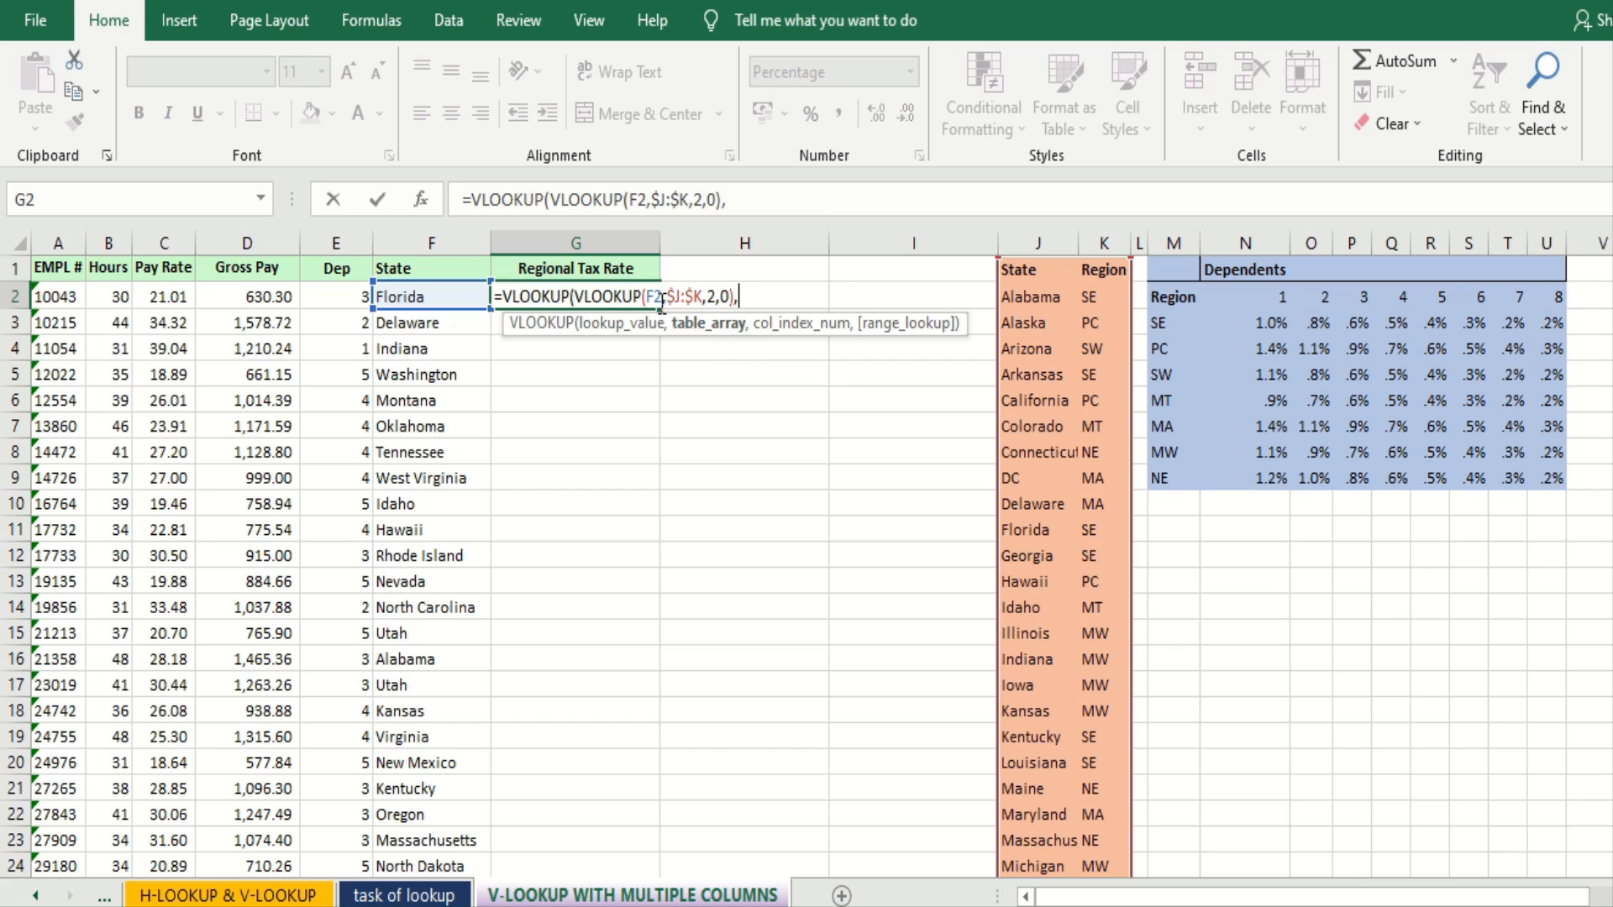
- Set the outer VLOOKUP's table array to $M$1:$U$9 and its column index to E2+1
drag(1159, 266, 1538, 471)
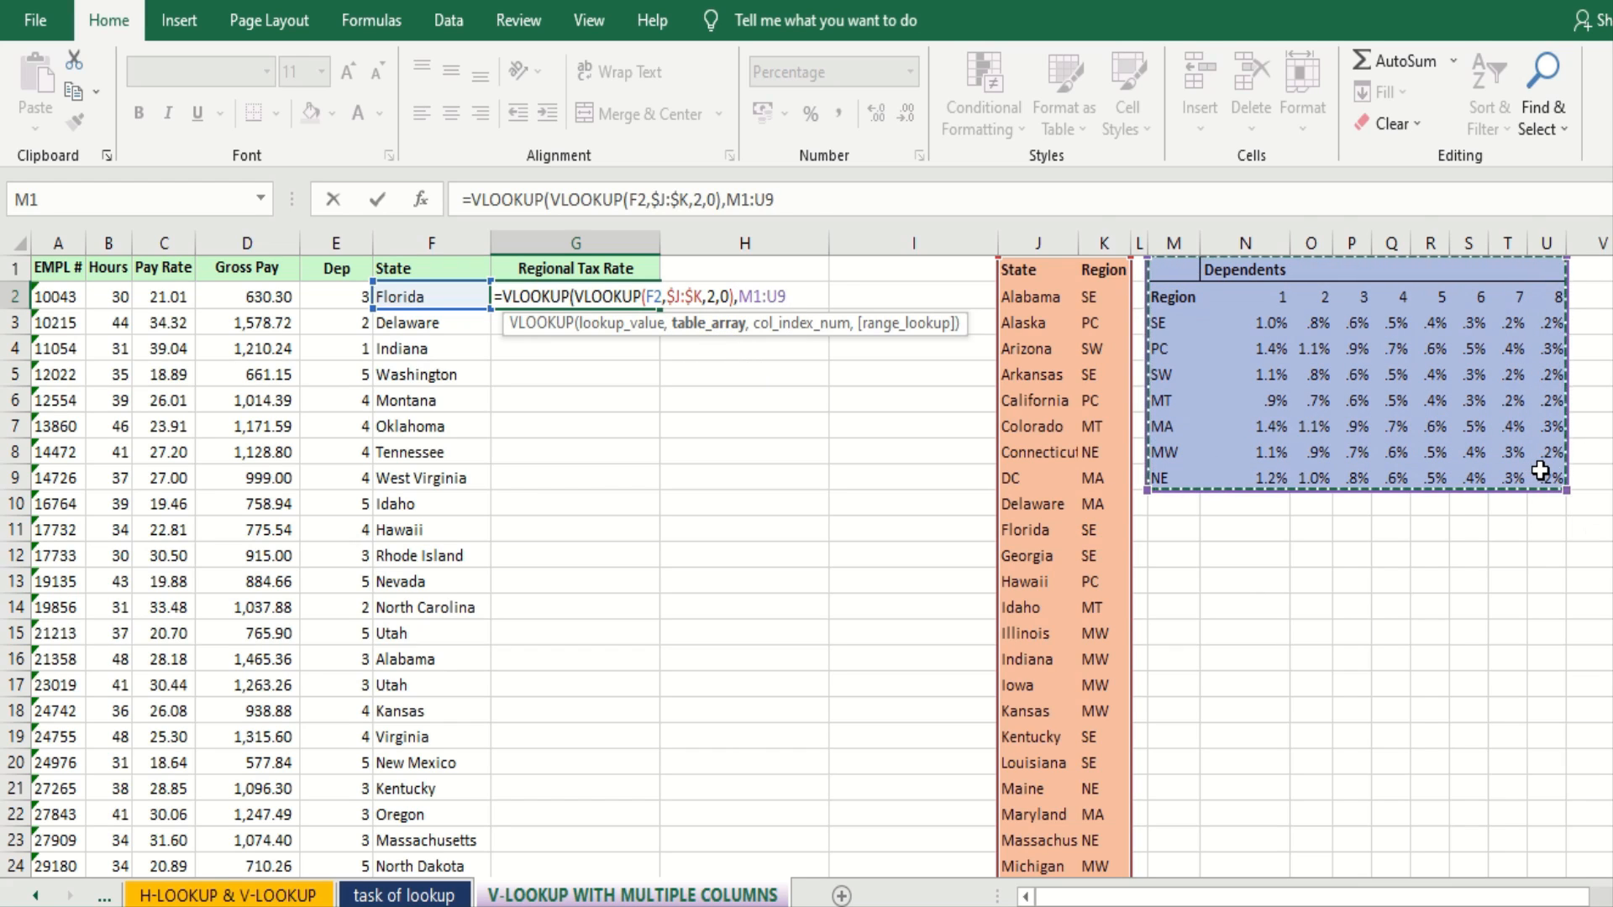
key(F4)
text(,)
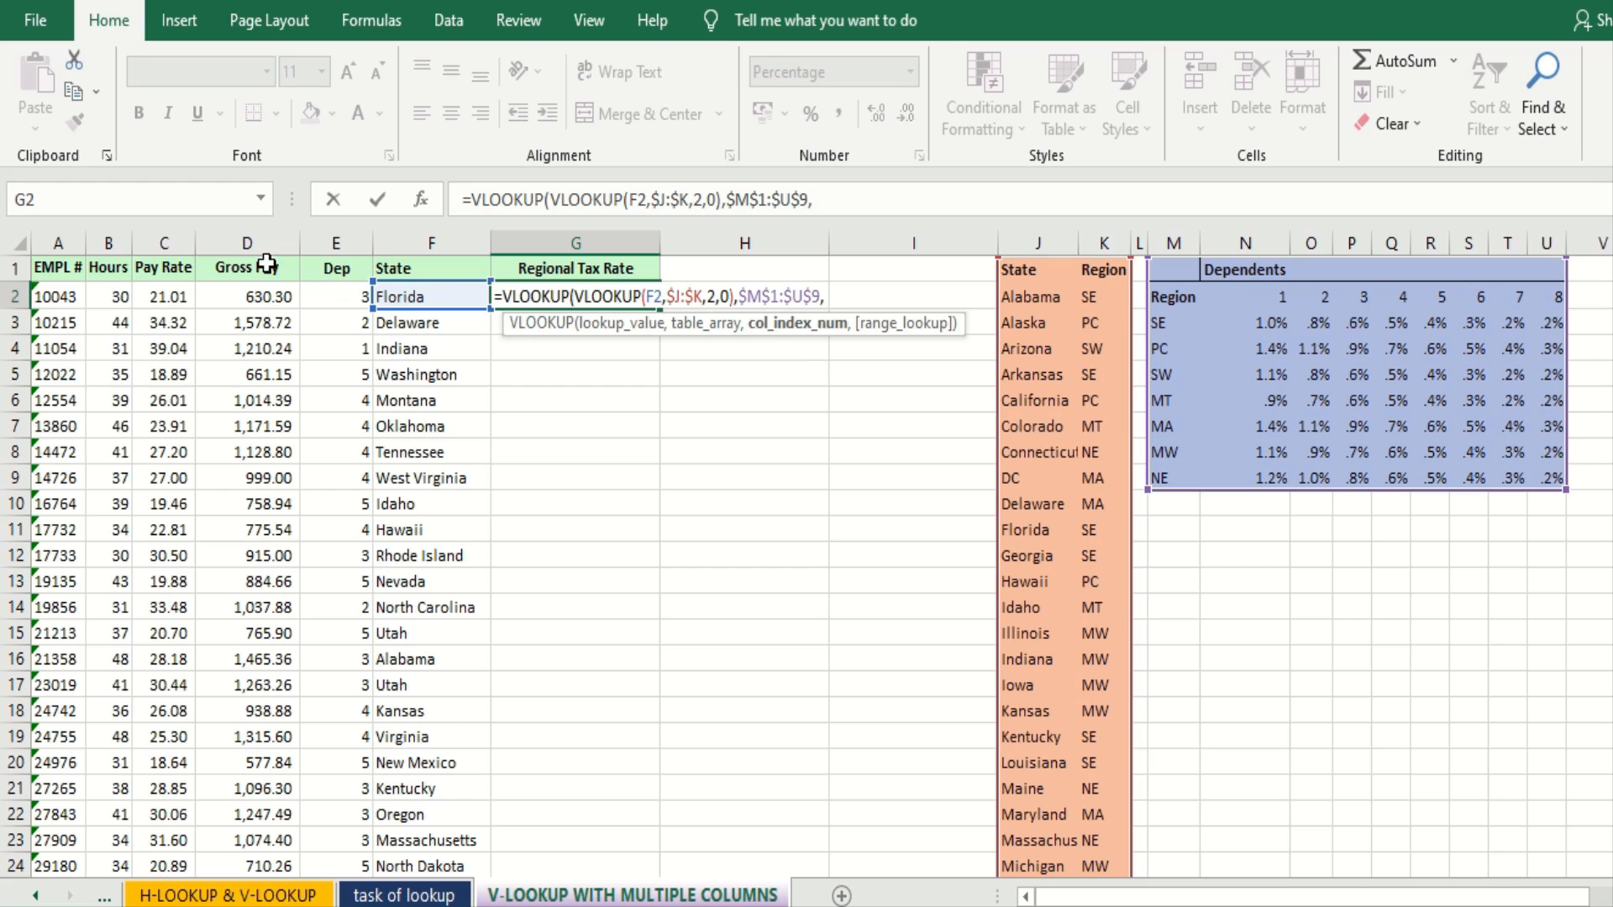
click(336, 299)
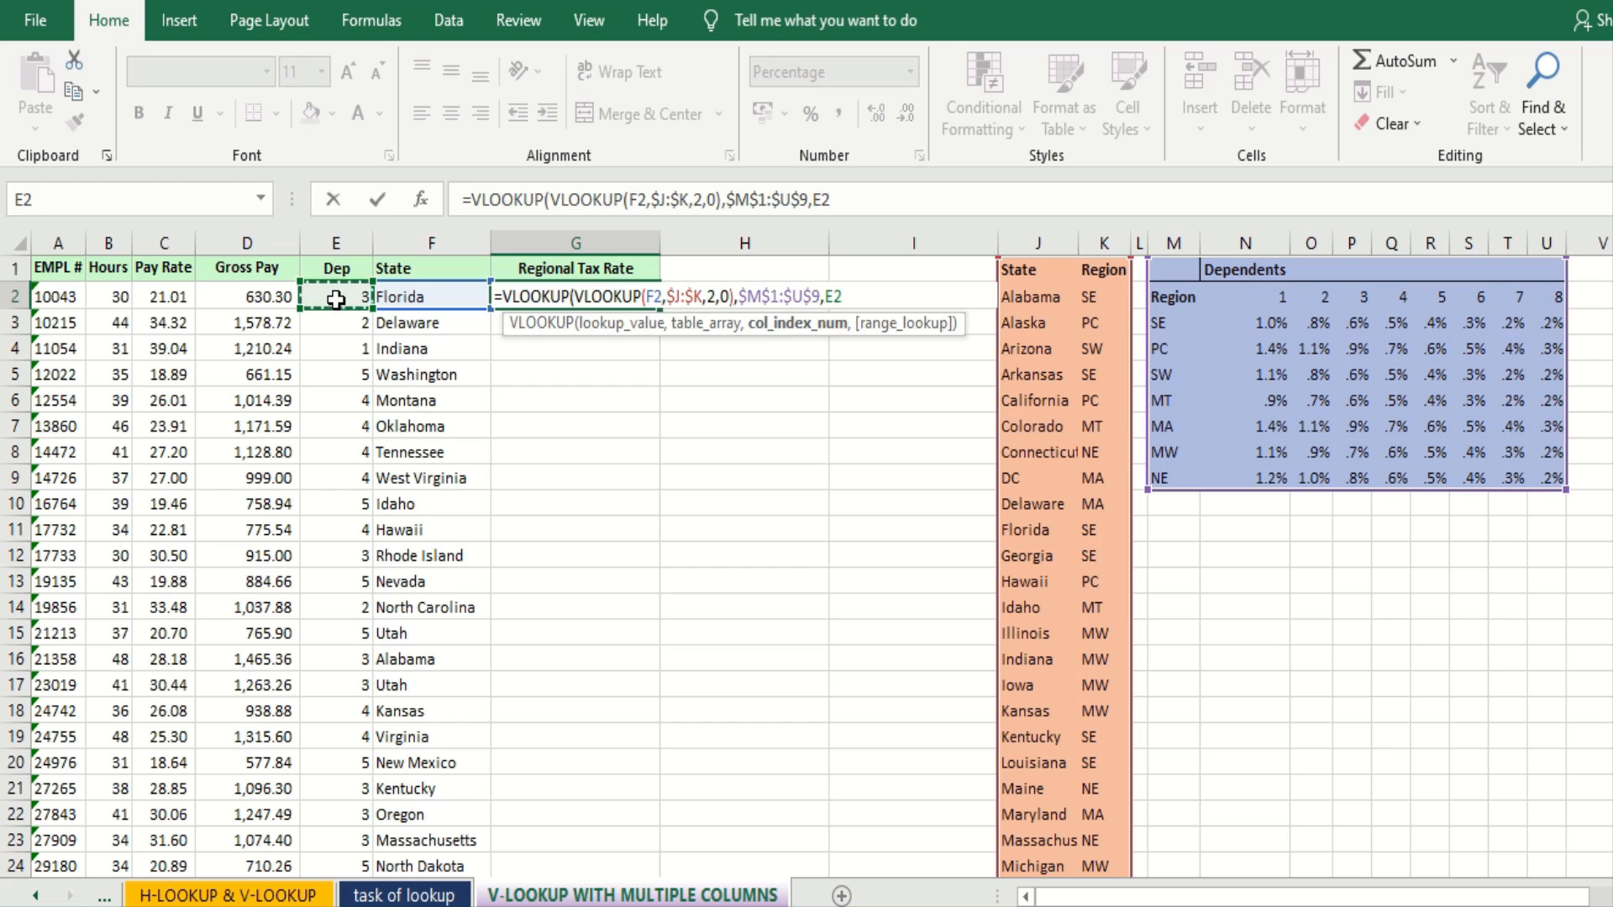
text(+1)
- Check the outer table array, finish the G2 formula with exact match 0, and fill it down the Regional Tax Rate column
click(764, 298)
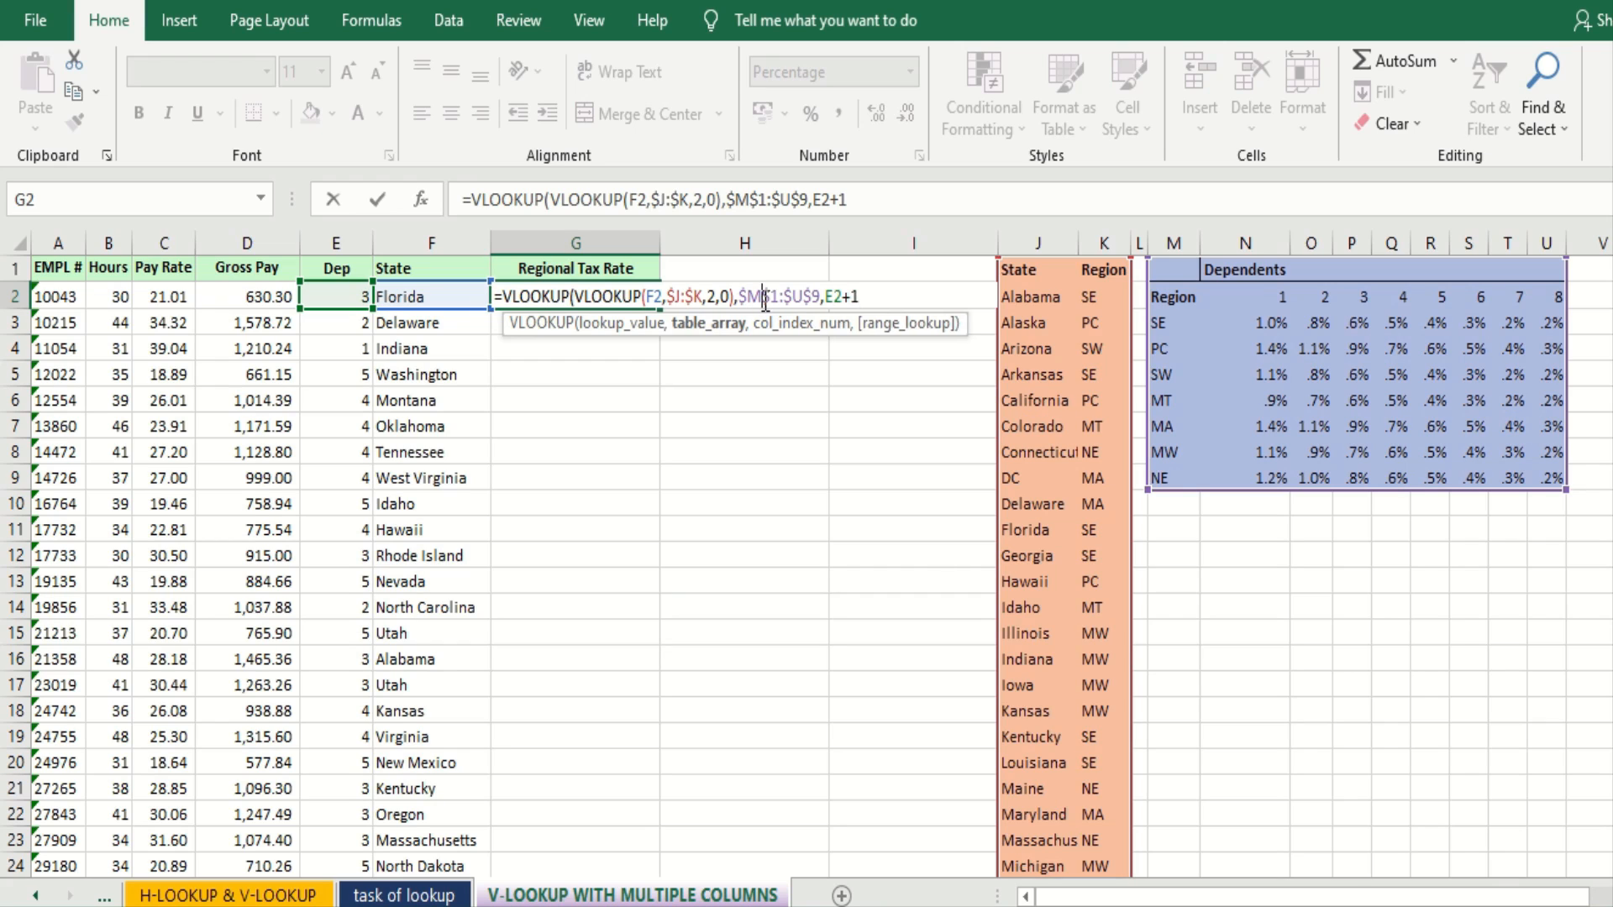
drag(740, 297, 835, 299)
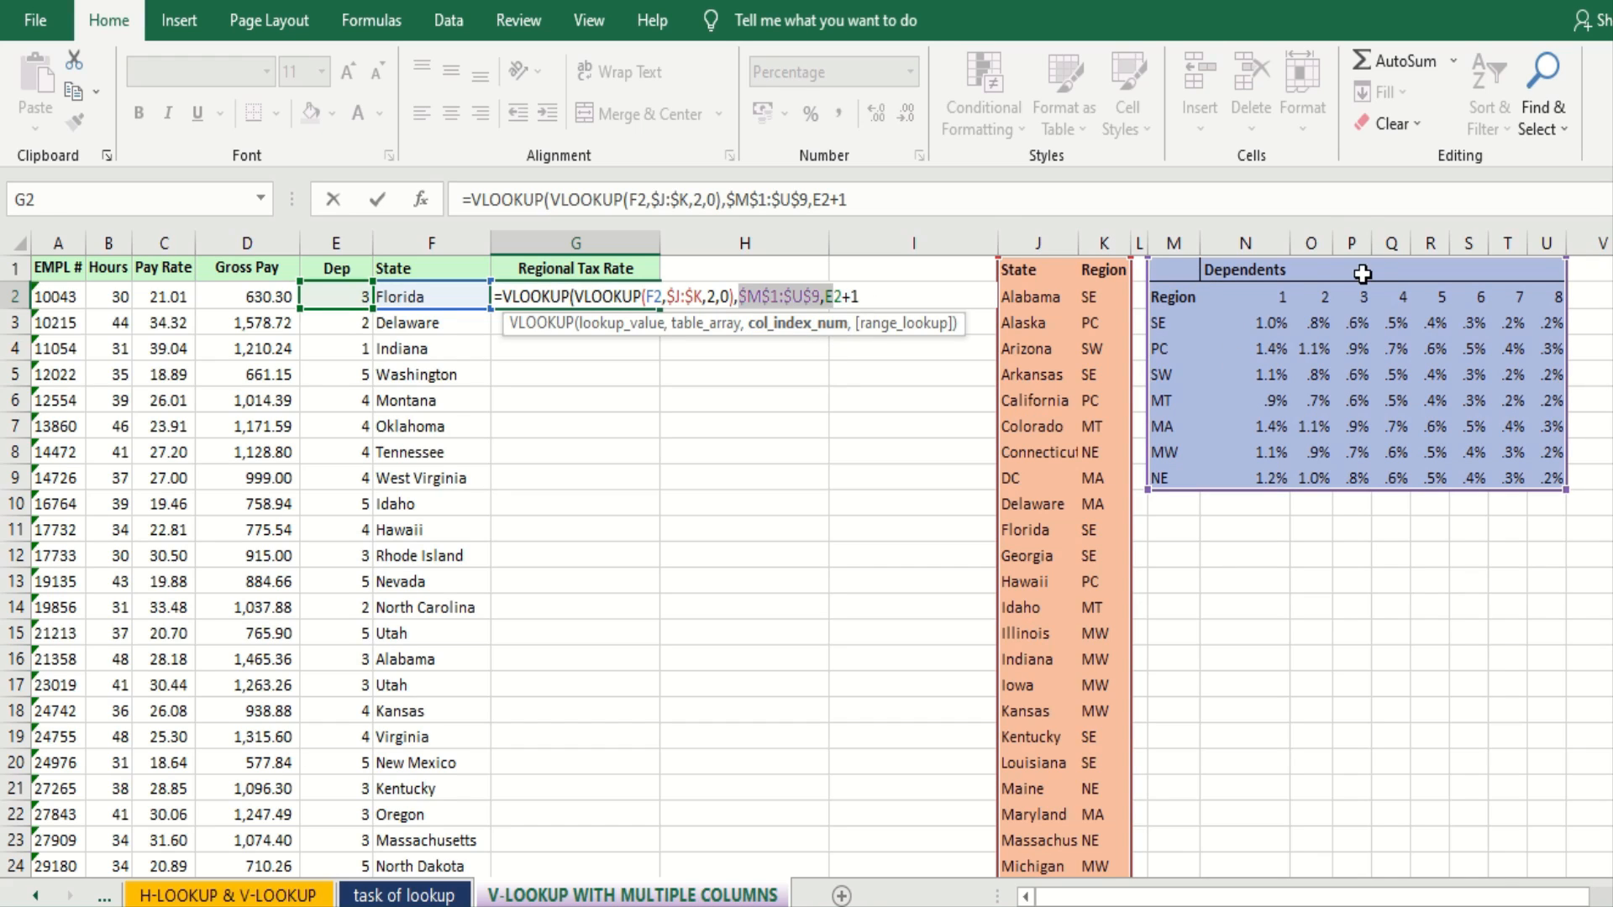
click(877, 301)
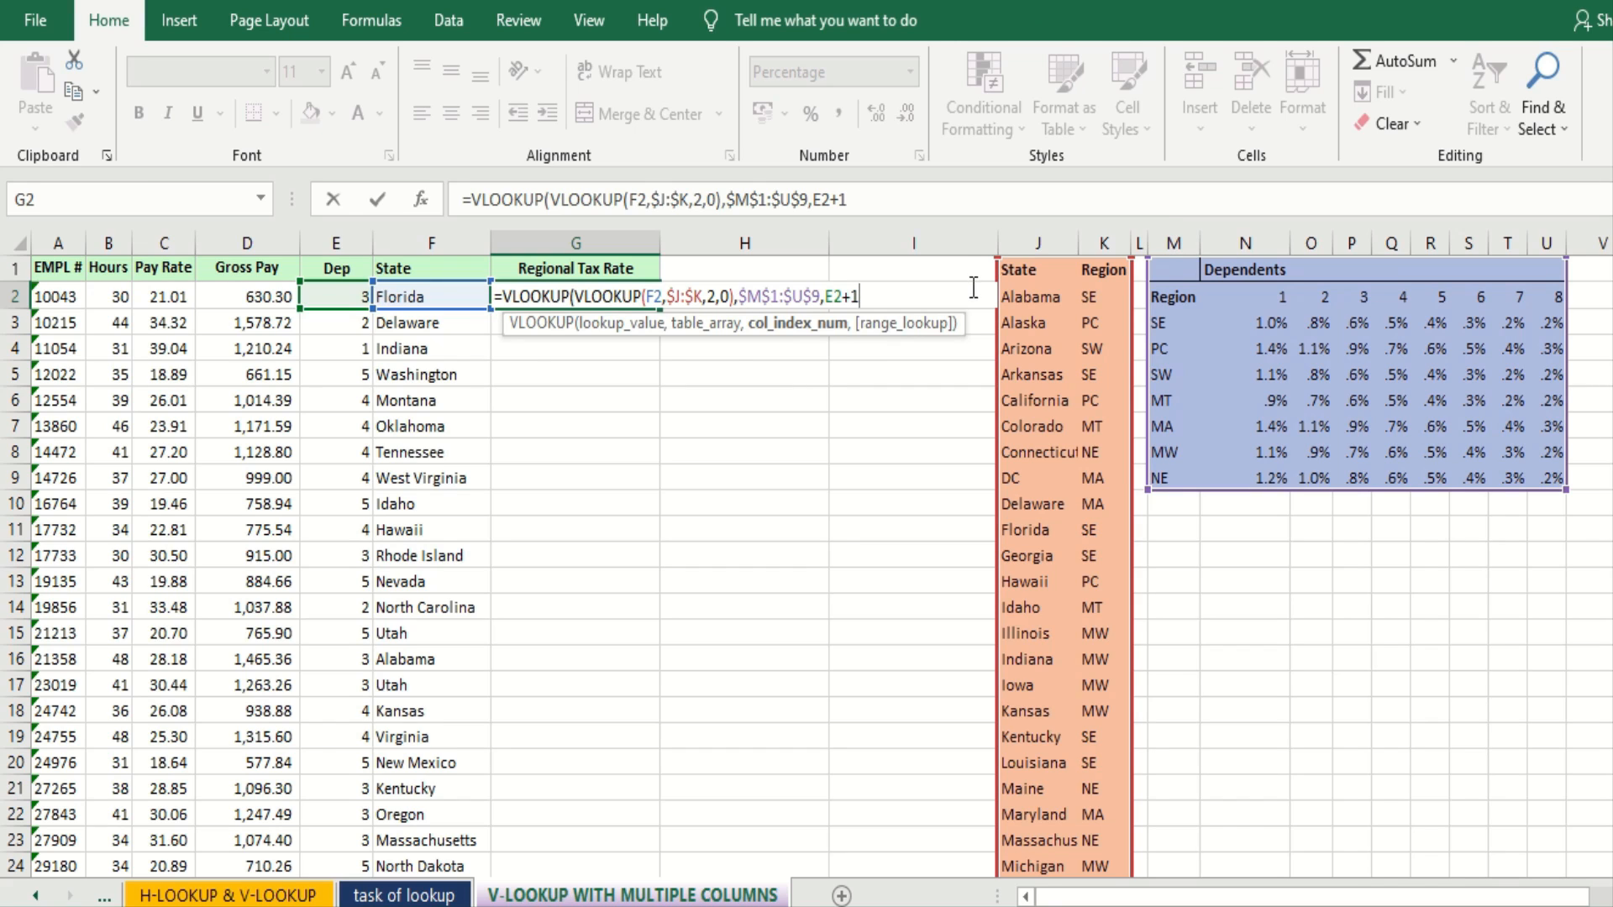
text(,0)
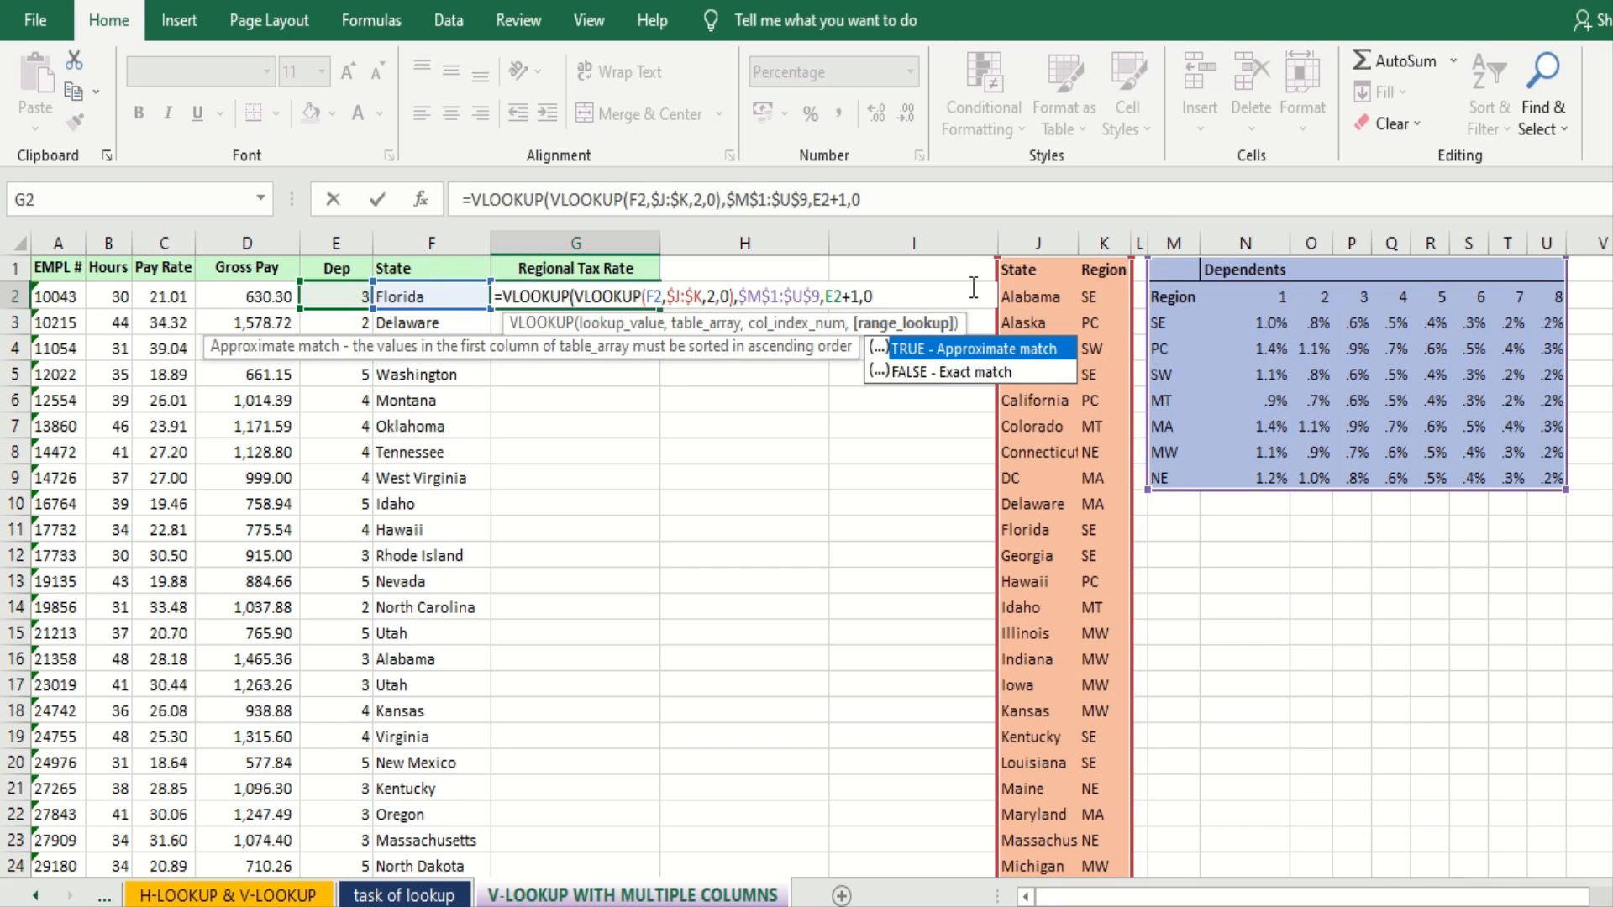
text())
key(Return)
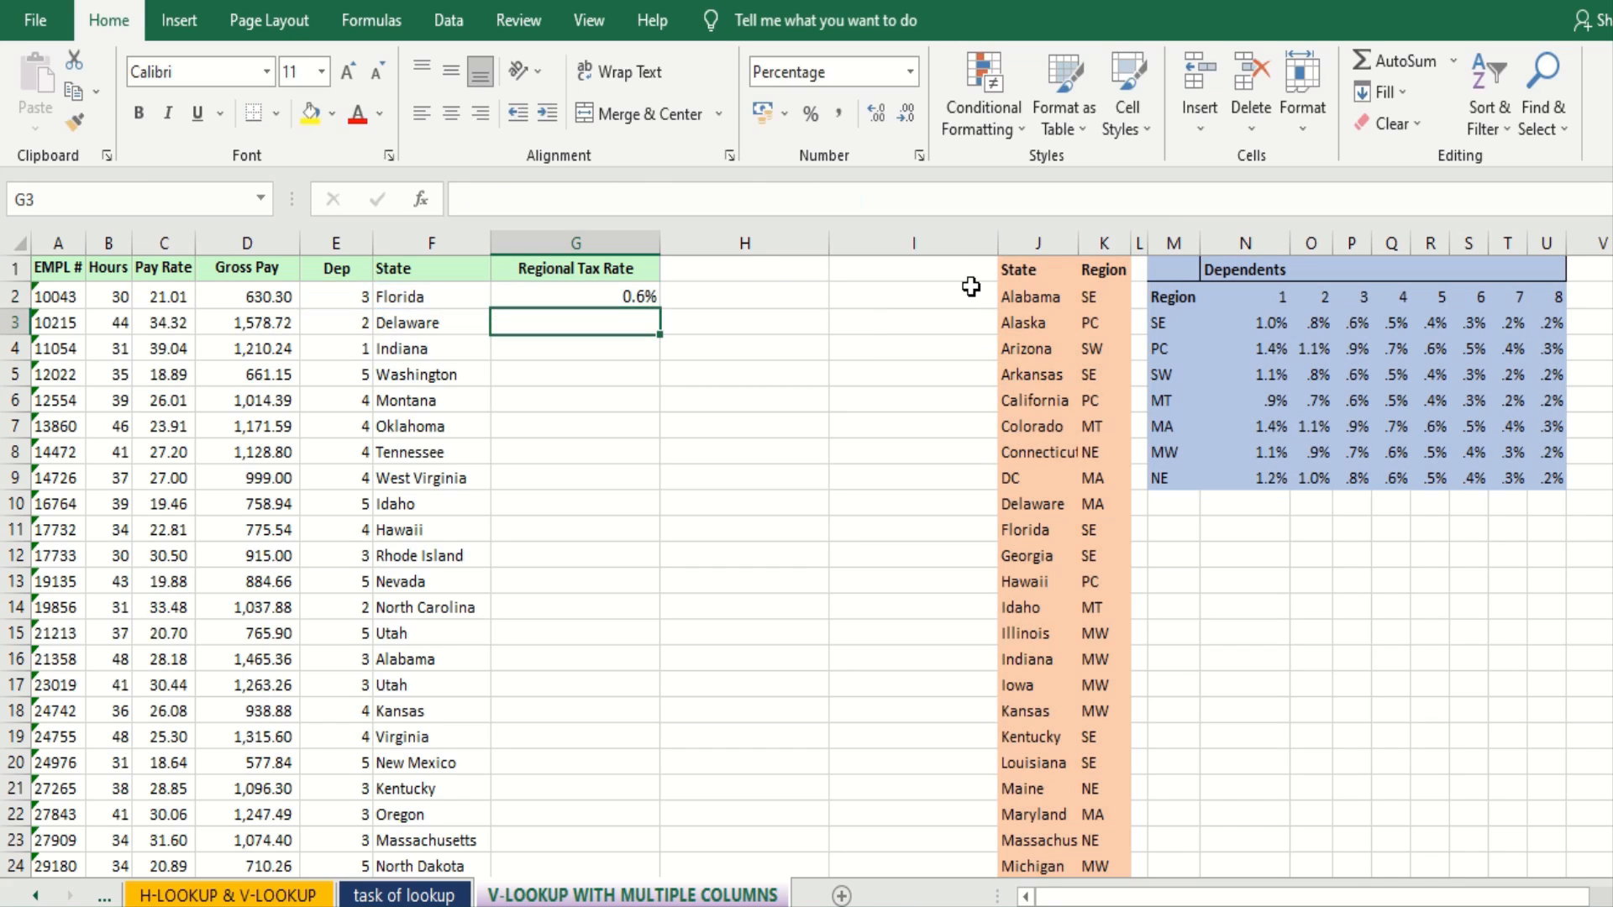
click(647, 296)
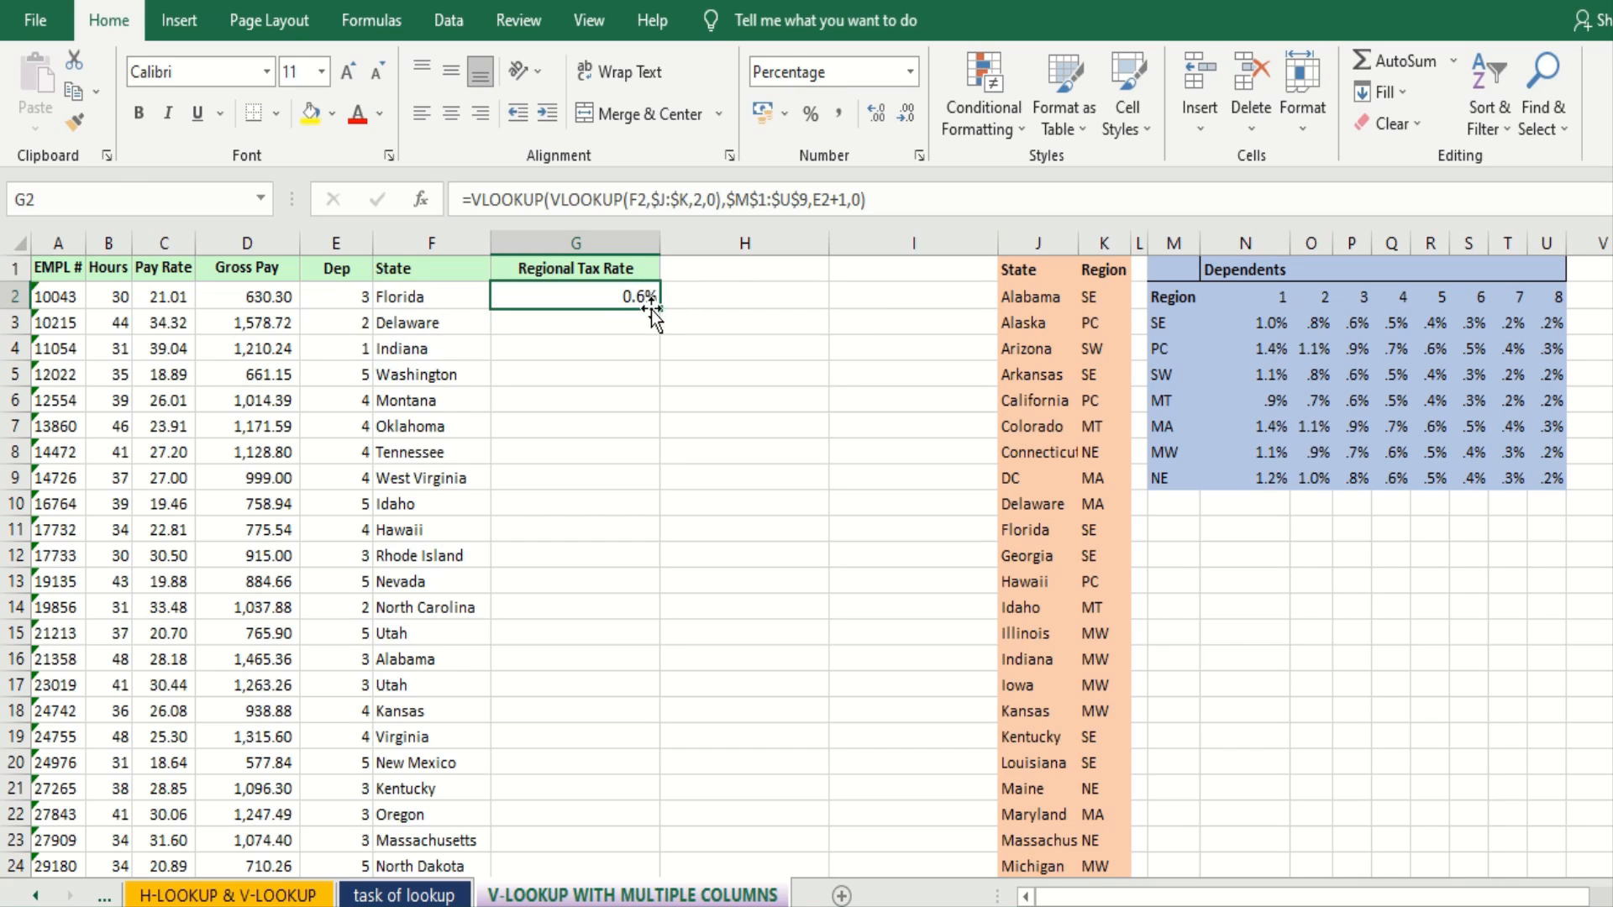
double_click(659, 310)
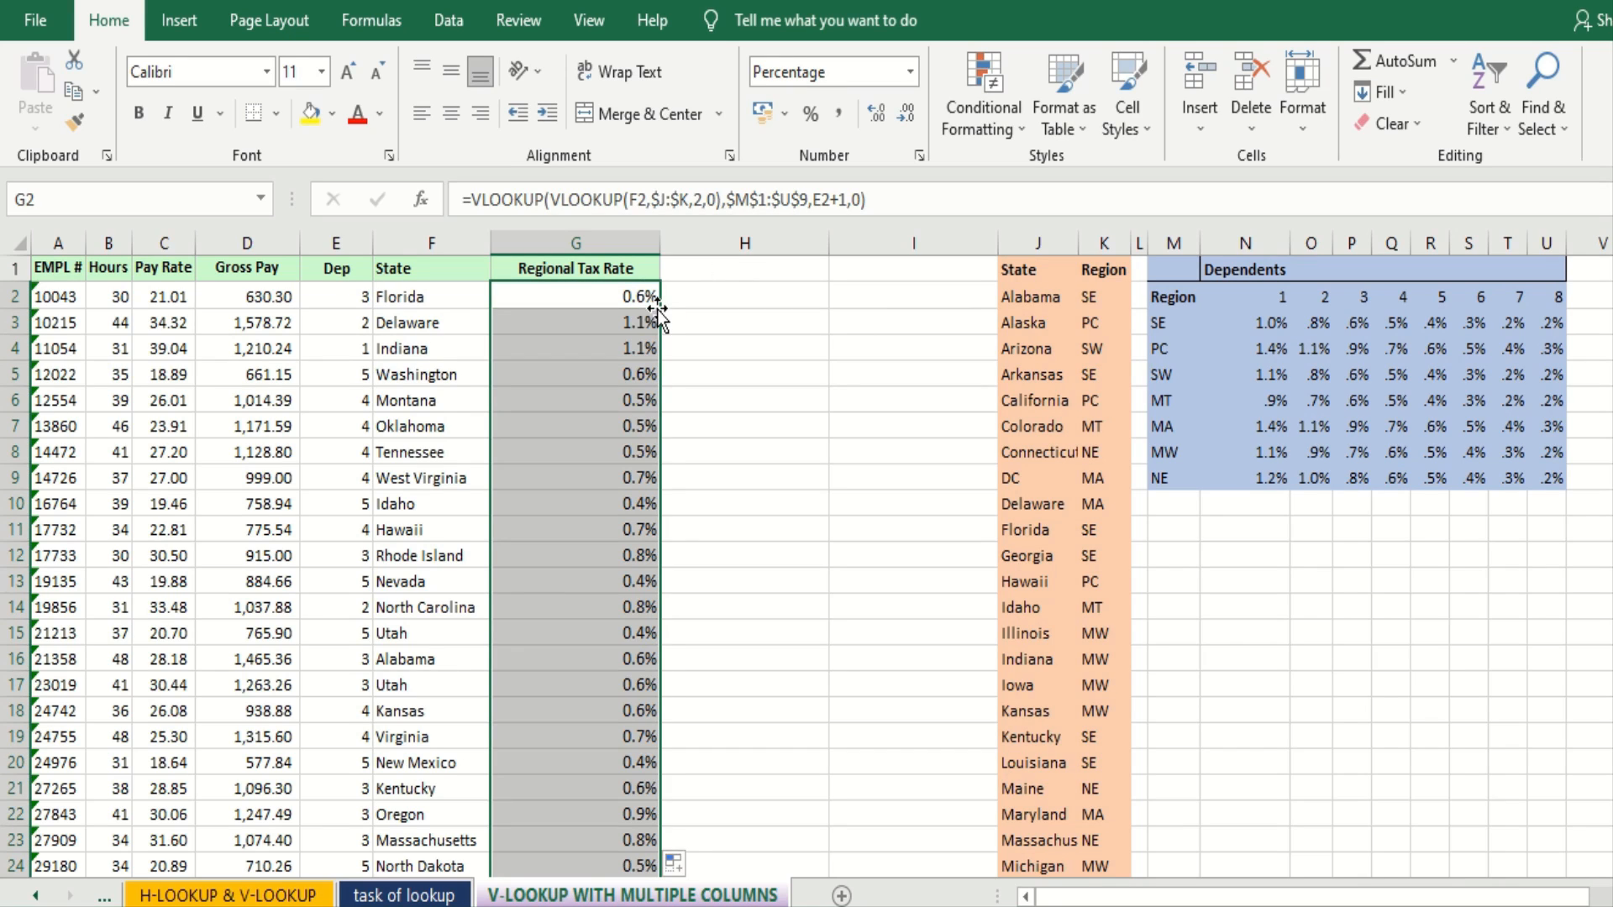